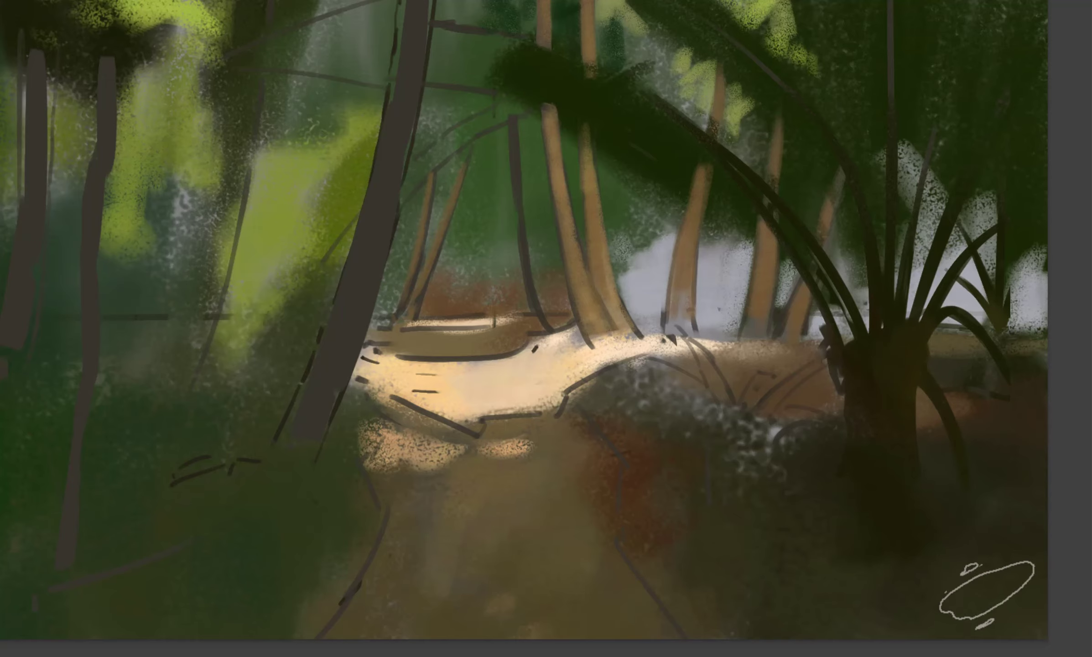
- Clear the dark sketch lines around the path and paint muted green over the pale gap between the right-hand trunks
{"action": "key", "text": "ctrl+0"}
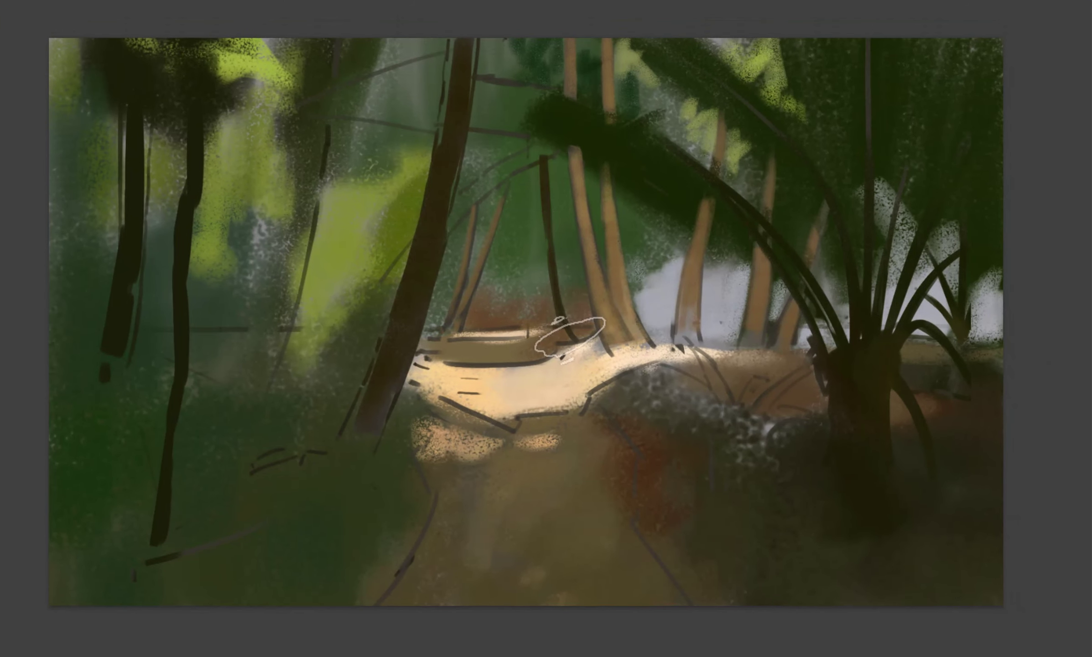
{"action": "key", "text": "ctrl+z"}
{"action": "key", "text": "ctrl+z"}
{"action": "key", "text": "ctrl+z"}
{"action": "key", "text": "ctrl+z"}
{"action": "key", "text": "ctrl+z"}
{"action": "key", "text": "ctrl+z"}
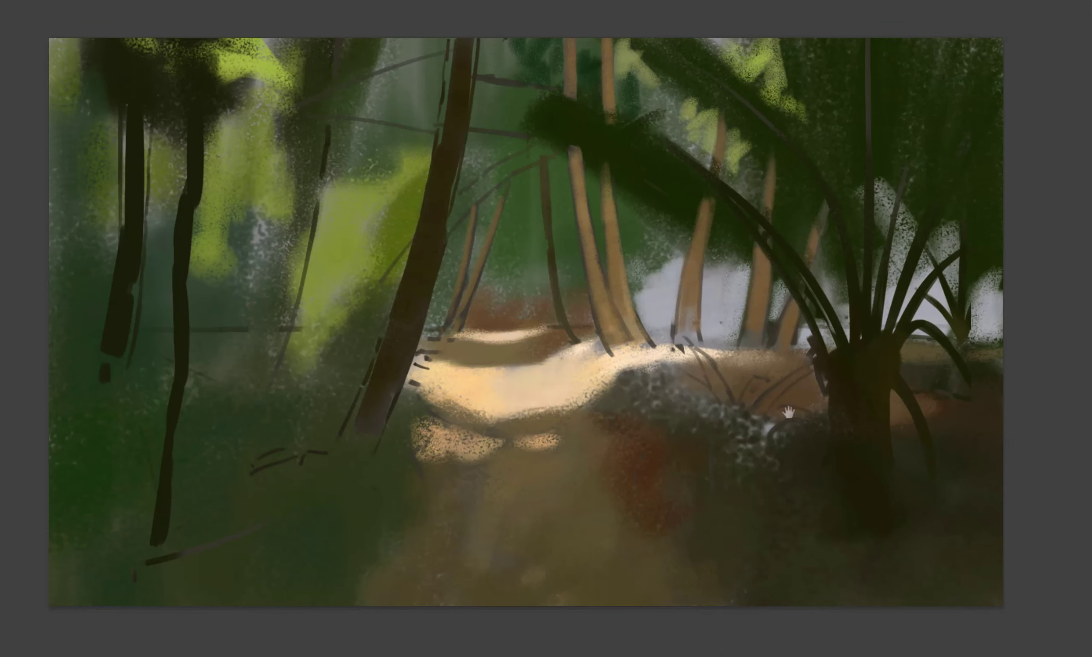
{"action": "mouse_move", "coordinate": [664, 233]}
{"action": "left_mouse_down"}
{"action": "mouse_move", "coordinate": [675, 273]}
{"action": "mouse_move", "coordinate": [730, 297]}
{"action": "left_mouse_up"}
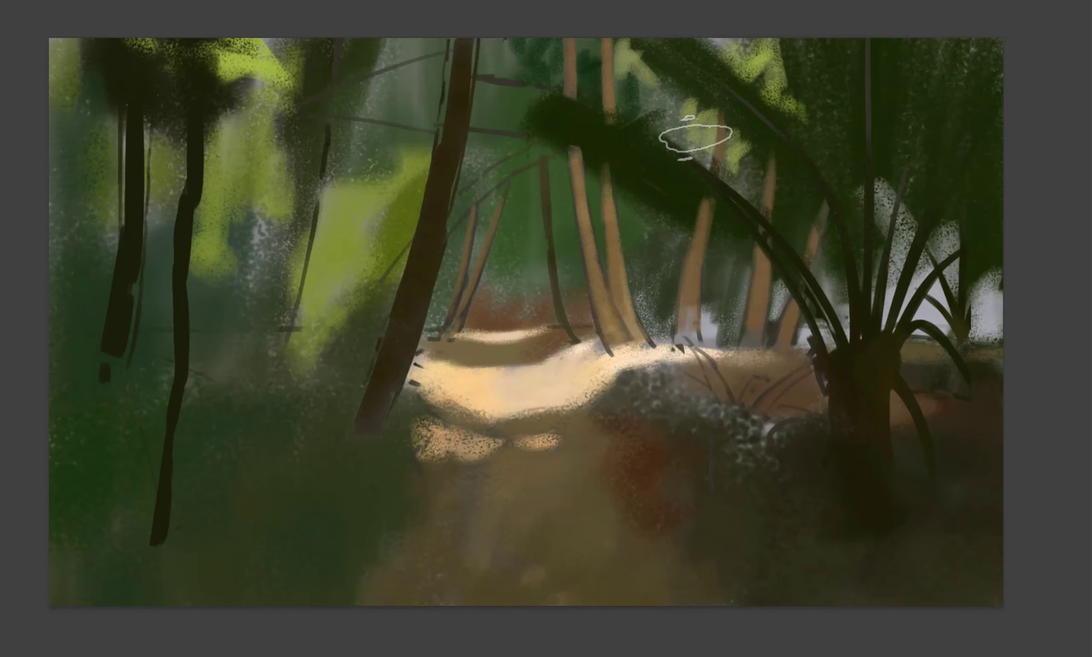
- Mirror the canvas and paint a pale sky patch, light green foliage at the edge and extra leaves on the small palm
{"action": "key", "text": "m"}
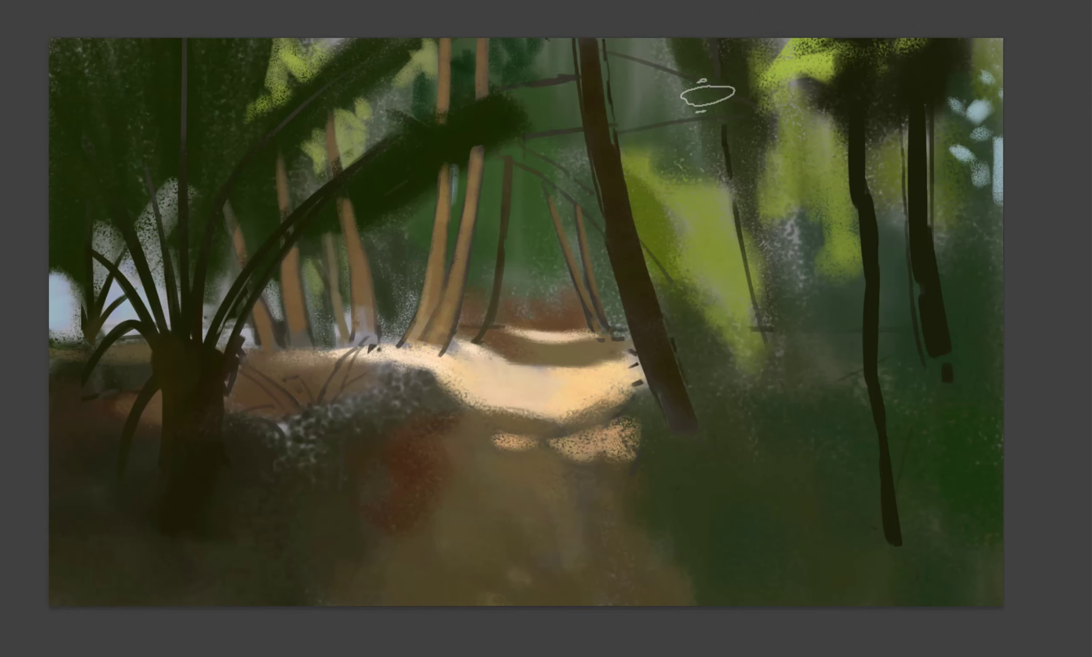
{"action": "left_click_drag", "start_coordinate": [684, 69], "coordinate": [652, 46]}
{"action": "left_click", "coordinate": [982, 139], "text": "alt"}
{"action": "left_click_drag", "start_coordinate": [974, 86], "coordinate": [992, 206]}
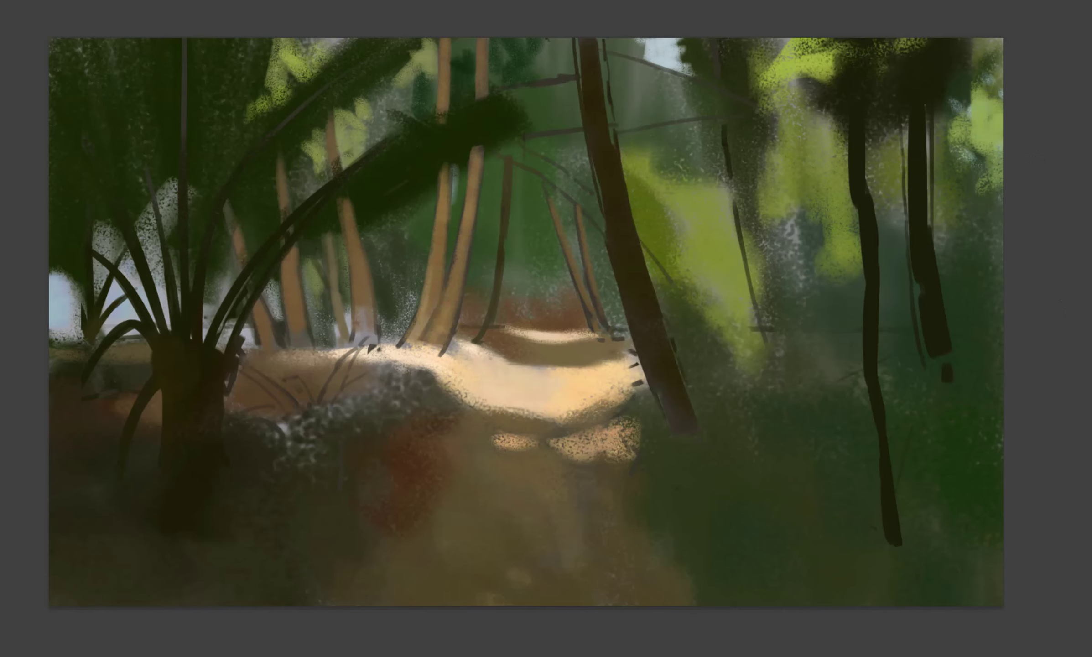
{"action": "left_click_drag", "start_coordinate": [110, 326], "coordinate": [62, 293]}
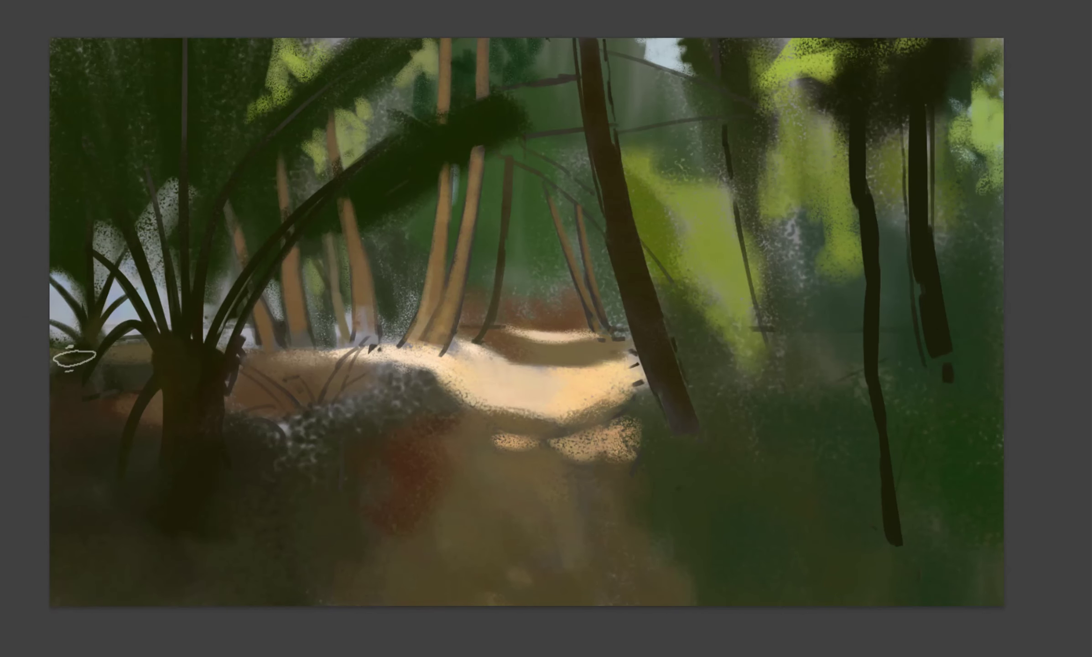
- Flip the canvas back, extend the arching palm frond with fringed leaflets and add pale speckles to the dark canopy
{"action": "key", "text": "m"}
{"action": "mouse_move", "coordinate": [315, 137]}
{"action": "left_mouse_down"}
{"action": "mouse_move", "coordinate": [444, 122]}
{"action": "mouse_move", "coordinate": [320, 119]}
{"action": "mouse_move", "coordinate": [273, 137]}
{"action": "left_mouse_up"}
{"action": "key", "text": "ctrl+z"}
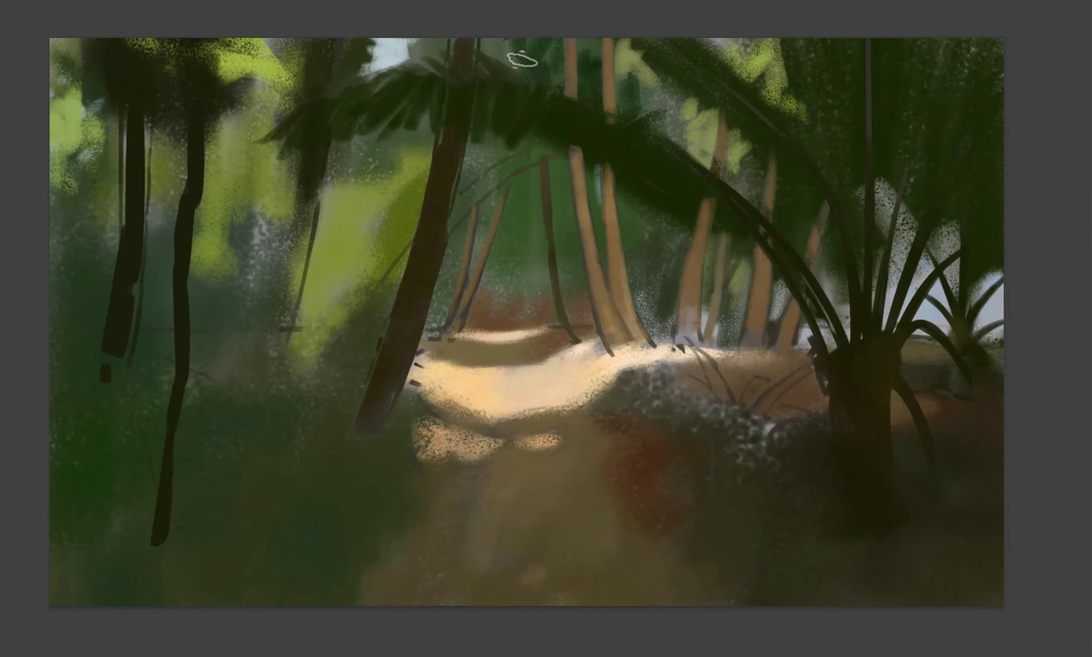
{"action": "mouse_move", "coordinate": [565, 137]}
{"action": "left_mouse_down"}
{"action": "mouse_move", "coordinate": [557, 97]}
{"action": "mouse_move", "coordinate": [721, 195]}
{"action": "mouse_move", "coordinate": [732, 41]}
{"action": "left_mouse_up"}
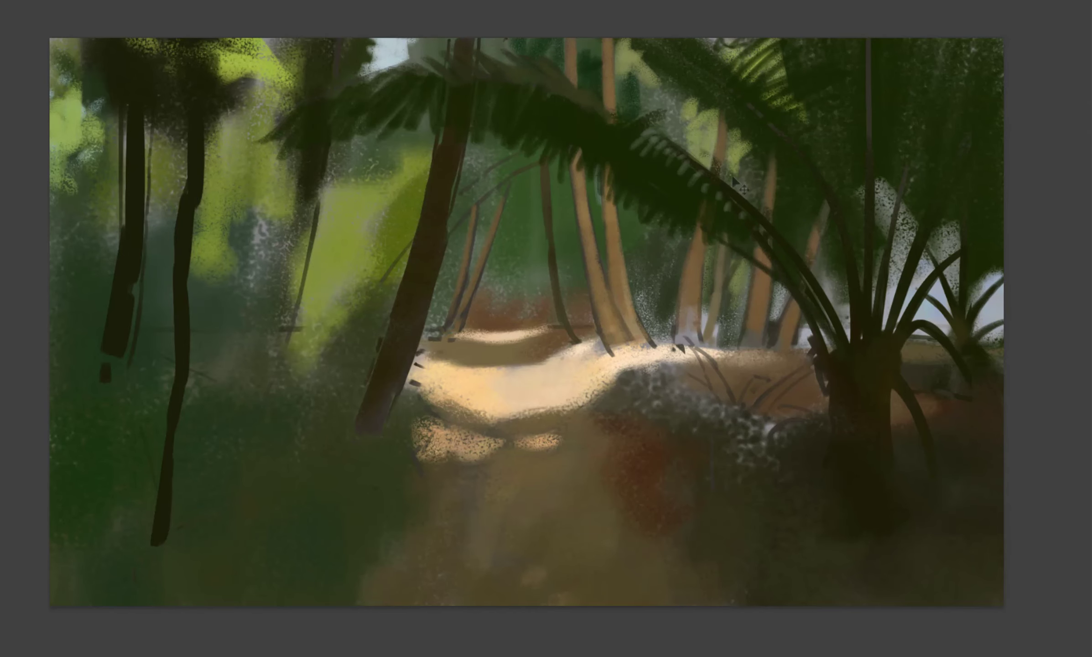
{"action": "left_click_drag", "start_coordinate": [694, 154], "coordinate": [659, 183]}
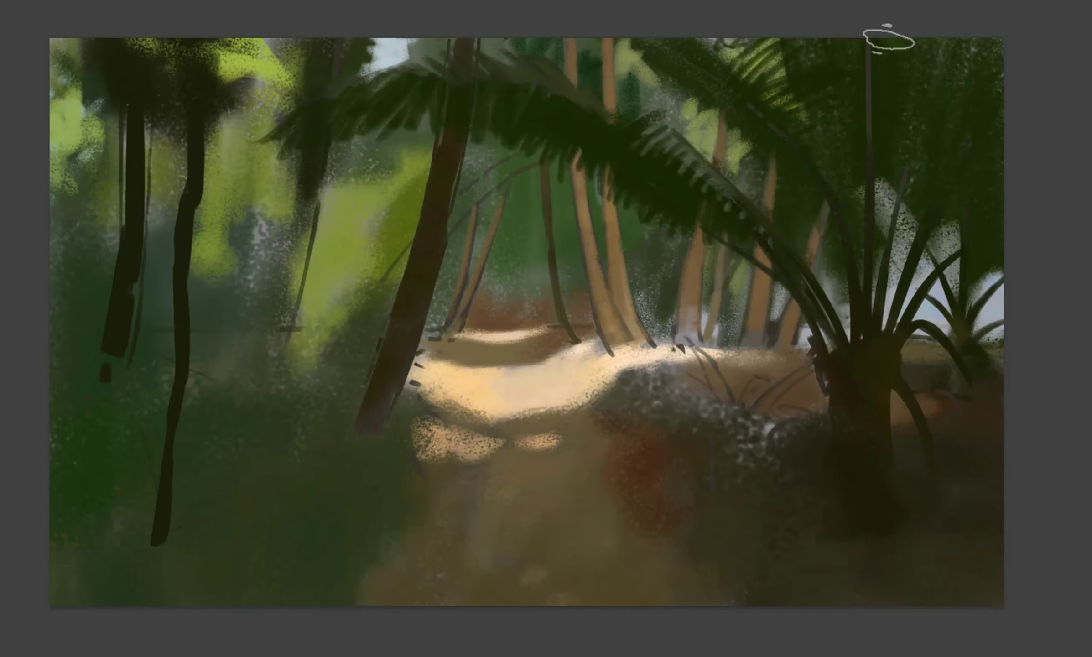
{"action": "left_click_drag", "start_coordinate": [889, 82], "coordinate": [972, 128]}
- Paint a green canopy and thick dark trunks on the painting's left side, with light yellow-green undergrowth at their base
{"action": "mouse_move", "coordinate": [175, 497]}
{"action": "left_mouse_down"}
{"action": "mouse_move", "coordinate": [129, 152]}
{"action": "mouse_move", "coordinate": [54, 210]}
{"action": "mouse_move", "coordinate": [119, 91]}
{"action": "mouse_move", "coordinate": [180, 118]}
{"action": "mouse_move", "coordinate": [151, 273]}
{"action": "mouse_move", "coordinate": [208, 150]}
{"action": "mouse_move", "coordinate": [256, 163]}
{"action": "mouse_move", "coordinate": [232, 121]}
{"action": "left_mouse_up"}
{"action": "left_click", "coordinate": [233, 121], "text": "alt"}
{"action": "left_click_drag", "start_coordinate": [210, 50], "coordinate": [87, 92]}
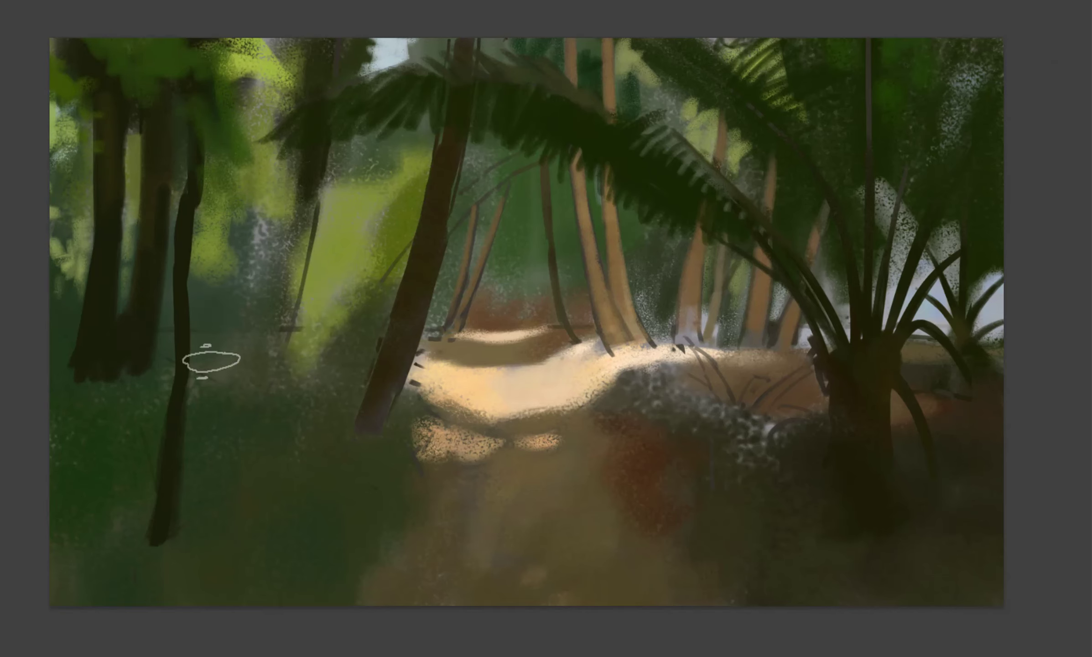
{"action": "left_click_drag", "start_coordinate": [212, 361], "coordinate": [273, 452]}
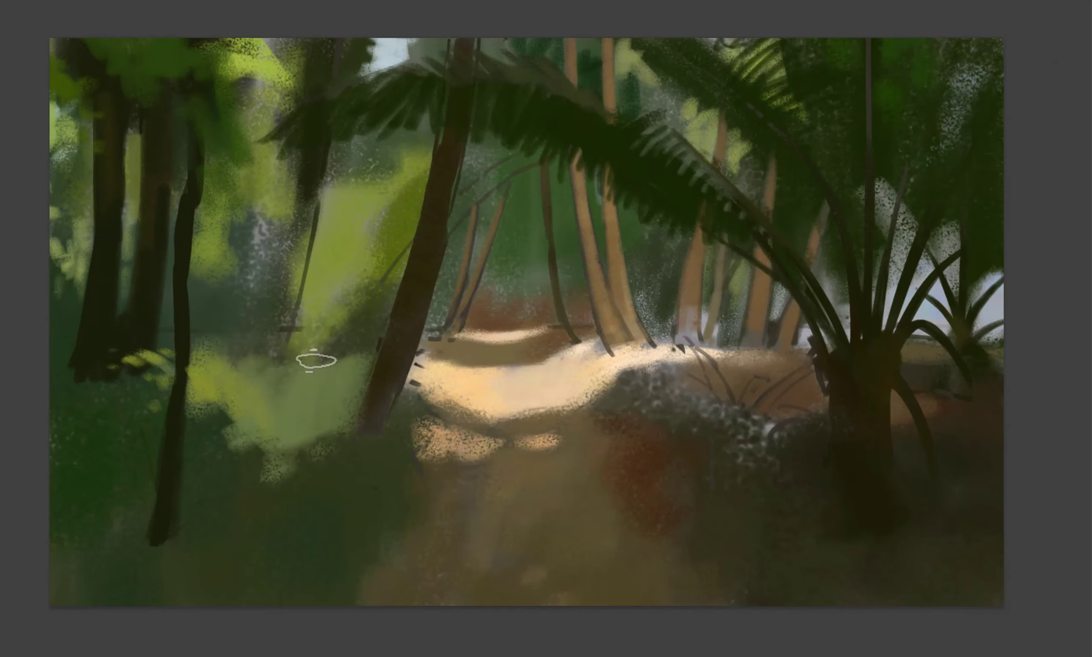
- Paint a sunlit leaning trunk behind the main dark tree, thicken the dark trunk beside it and add small leaves between them
{"action": "mouse_move", "coordinate": [316, 360]}
{"action": "left_mouse_down"}
{"action": "mouse_move", "coordinate": [385, 227]}
{"action": "mouse_move", "coordinate": [410, 212]}
{"action": "left_mouse_up"}
{"action": "left_click", "coordinate": [276, 204], "text": "alt"}
{"action": "mouse_move", "coordinate": [338, 319]}
{"action": "left_mouse_down"}
{"action": "mouse_move", "coordinate": [348, 342]}
{"action": "mouse_move", "coordinate": [292, 351]}
{"action": "mouse_move", "coordinate": [312, 200]}
{"action": "left_mouse_up"}
{"action": "left_click_drag", "start_coordinate": [260, 351], "coordinate": [286, 249]}
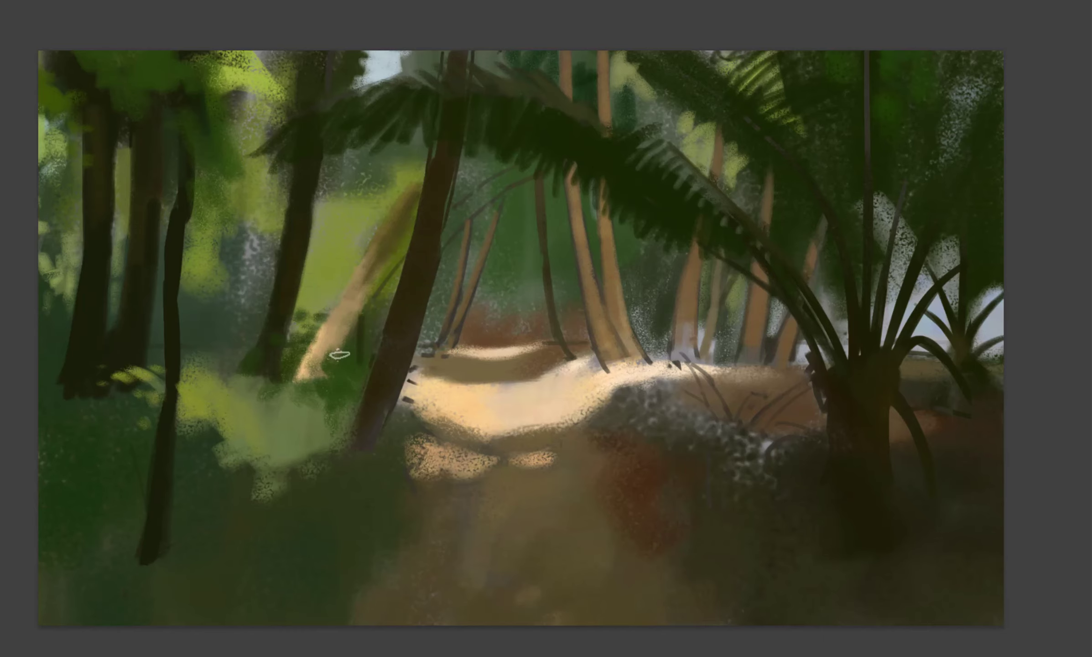
{"action": "left_click_drag", "start_coordinate": [340, 355], "coordinate": [338, 337]}
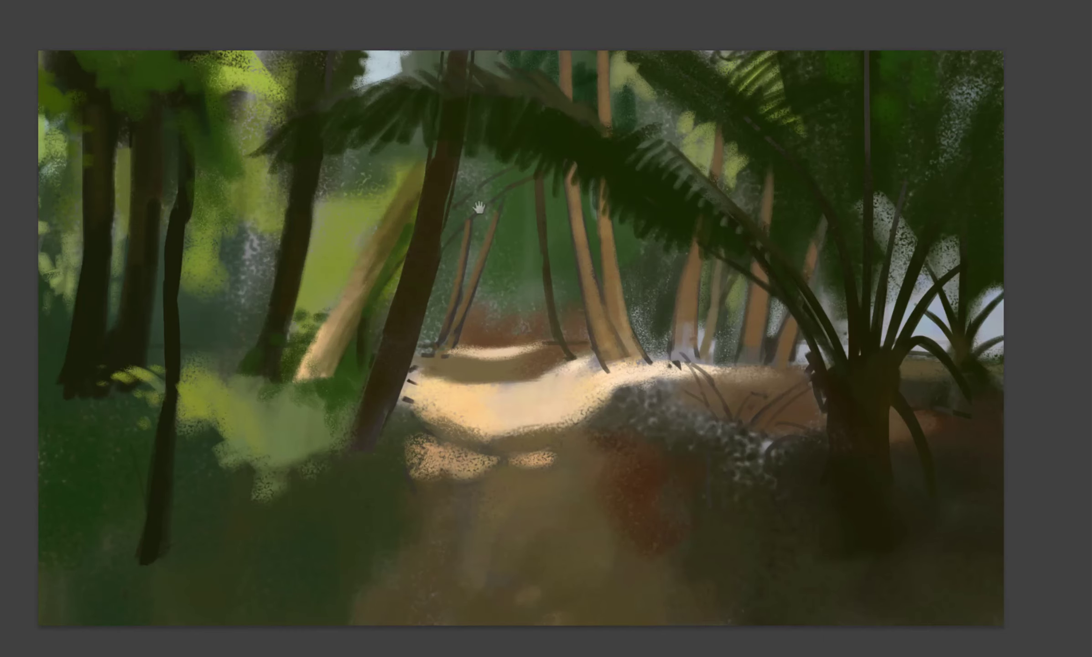
- Mirror the canvas, paint a light brown curved branch from the leaning dark trunk and carry the frond across that trunk
{"action": "key", "text": "m"}
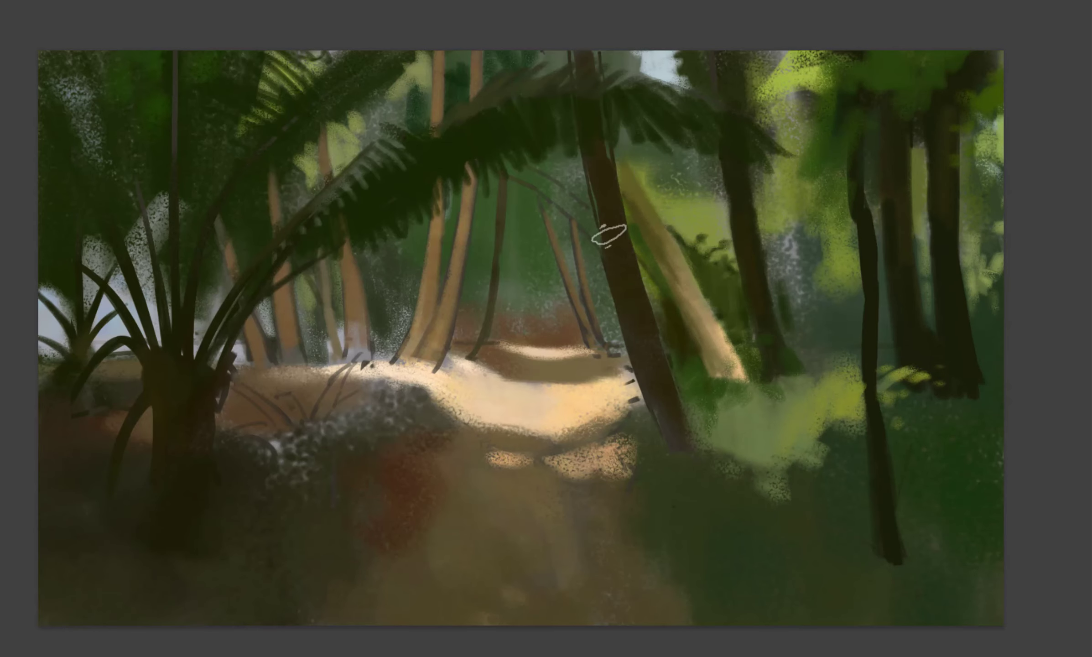
{"action": "mouse_move", "coordinate": [593, 223]}
{"action": "left_mouse_down"}
{"action": "mouse_move", "coordinate": [599, 194]}
{"action": "mouse_move", "coordinate": [504, 179]}
{"action": "left_mouse_up"}
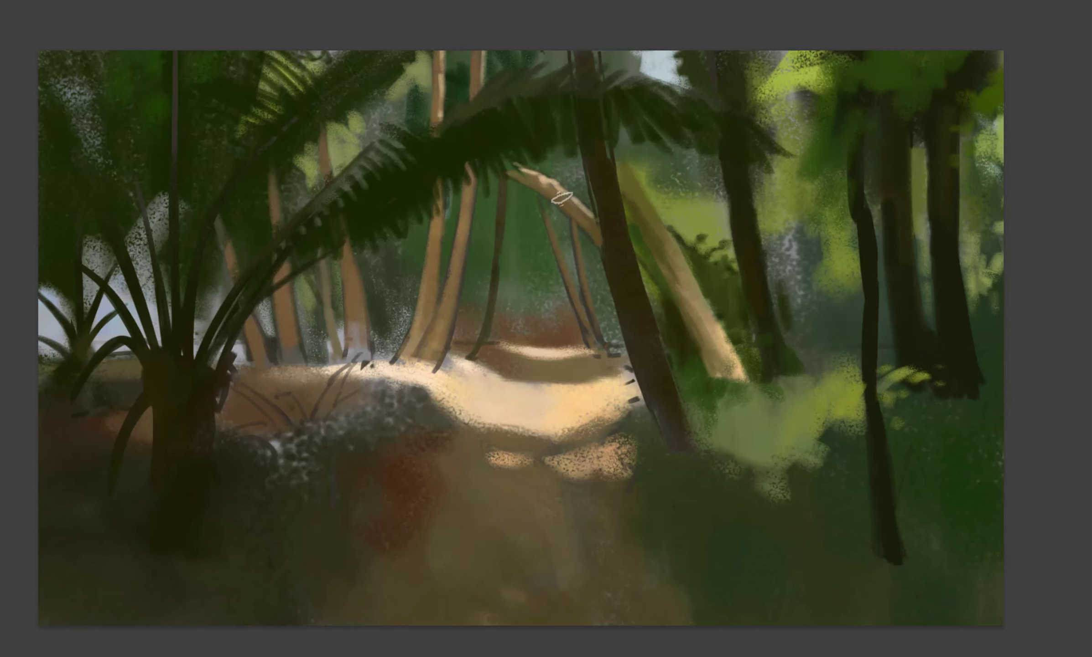
{"action": "right_click", "coordinate": [603, 236]}
{"action": "left_click_drag", "start_coordinate": [573, 98], "coordinate": [601, 82]}
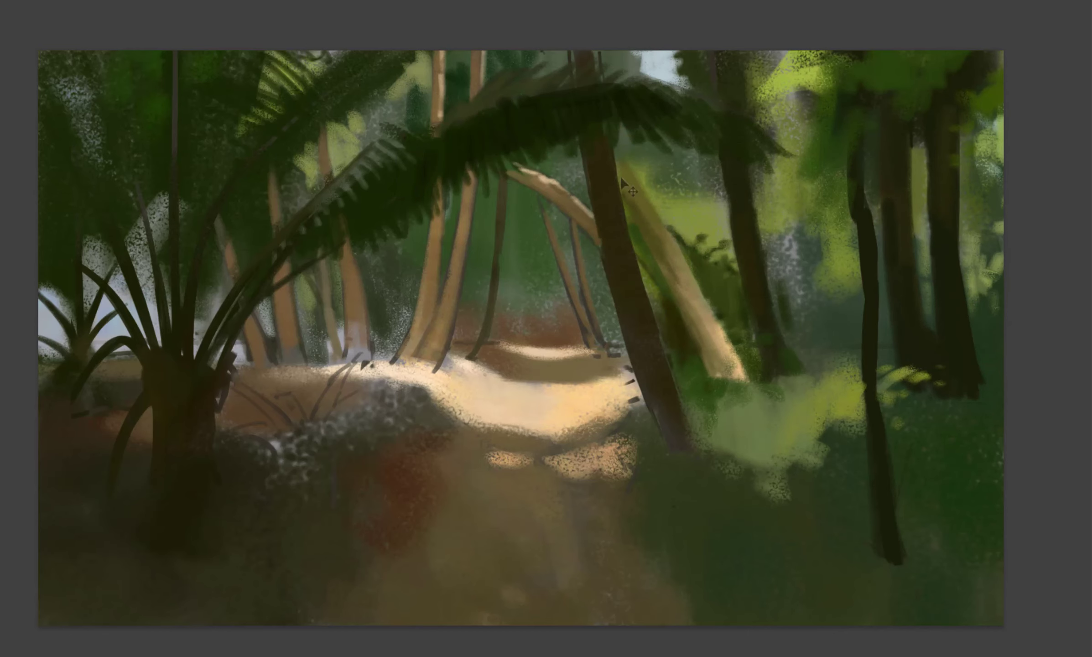
- Flip the canvas back and paint warm highlights on the central trunks and sunlit sand beside the path
{"action": "key", "text": "m"}
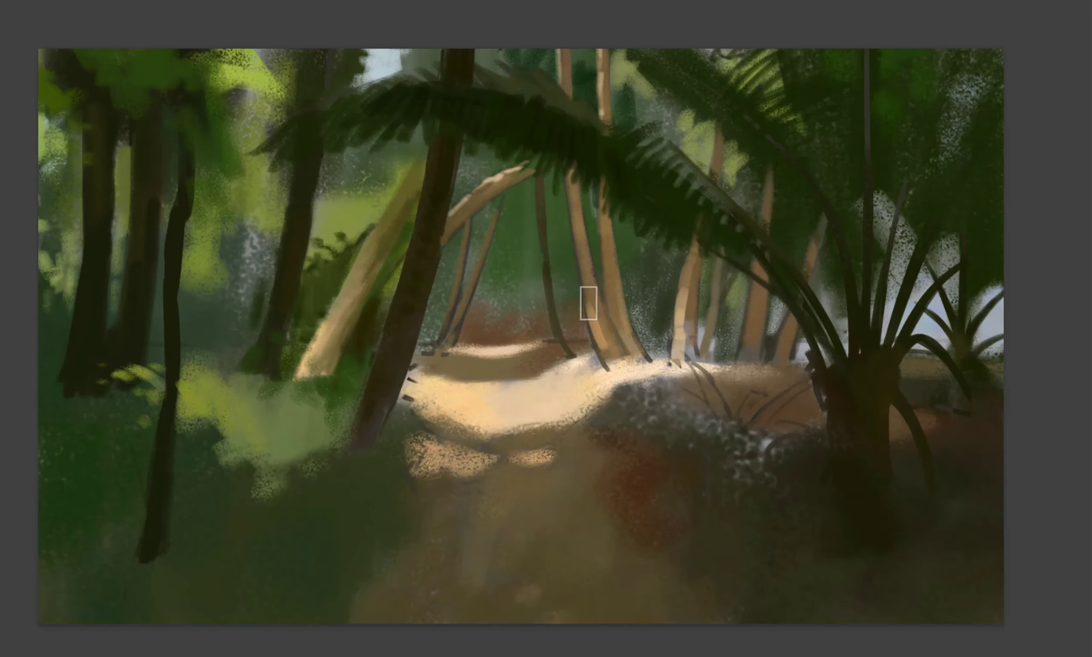
{"action": "left_click_drag", "start_coordinate": [607, 310], "coordinate": [605, 228]}
{"action": "left_click_drag", "start_coordinate": [687, 328], "coordinate": [656, 370]}
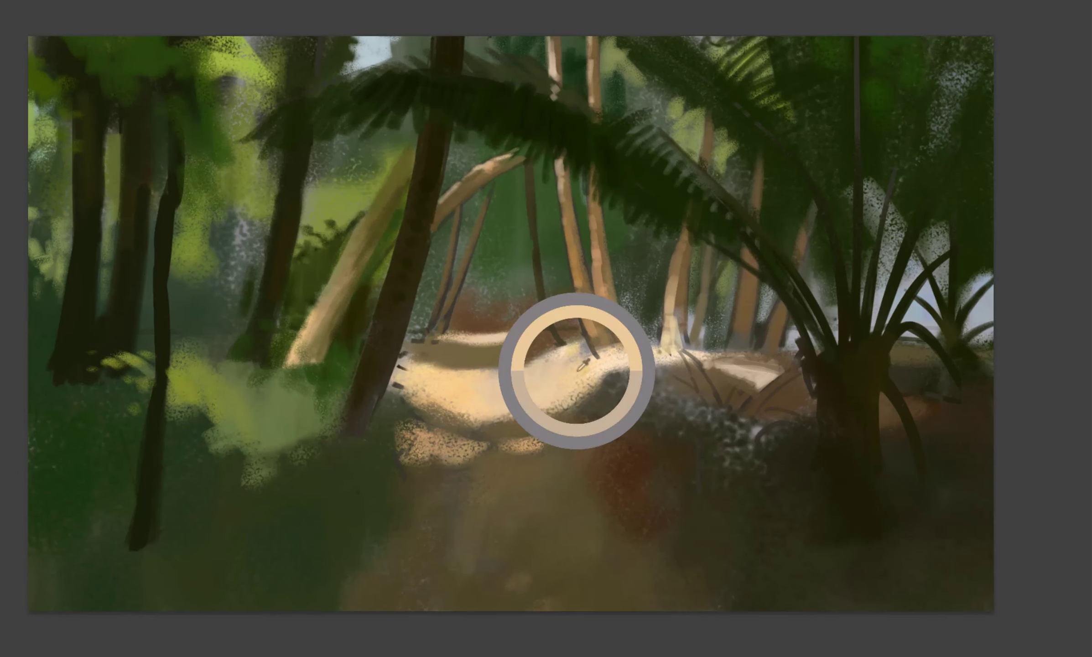
{"action": "left_click_drag", "start_coordinate": [690, 410], "coordinate": [598, 395]}
- Paint a plant with broad dark green leaves beside the path and dappled warm light on the trunks behind it
{"action": "left_click_drag", "start_coordinate": [699, 361], "coordinate": [743, 410]}
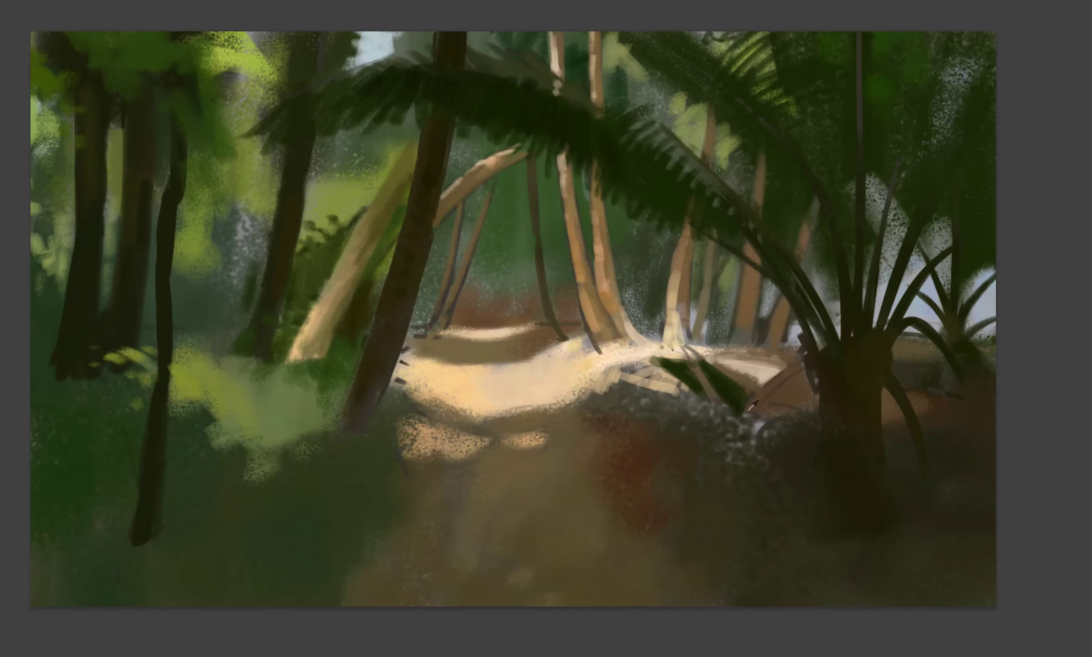
{"action": "left_click_drag", "start_coordinate": [749, 343], "coordinate": [777, 395]}
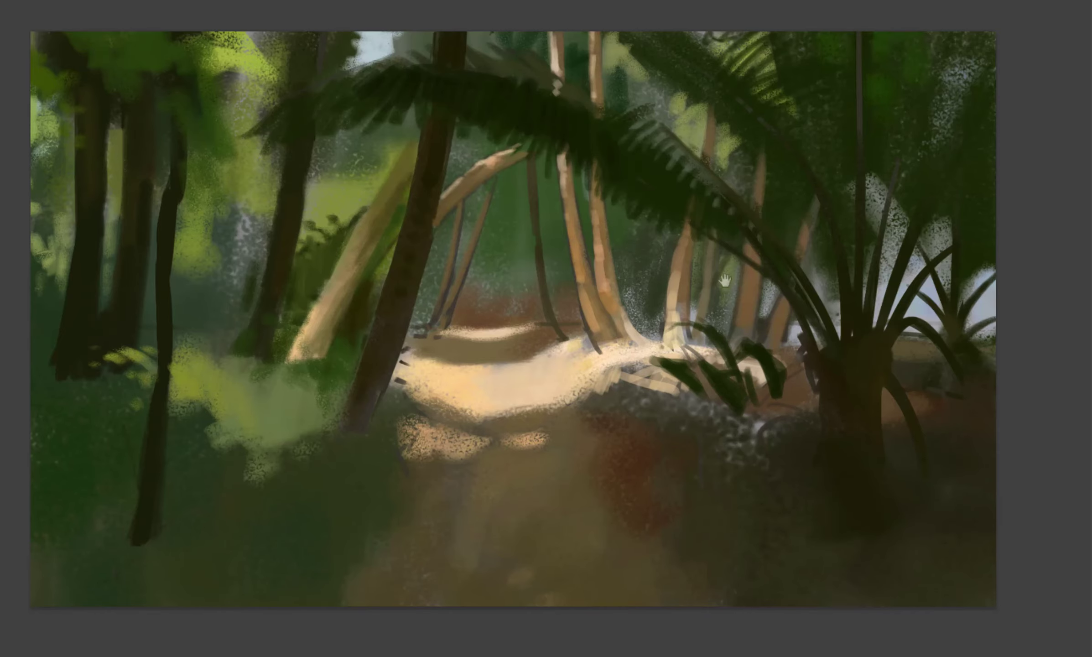
{"action": "left_click_drag", "start_coordinate": [742, 304], "coordinate": [749, 267]}
{"action": "left_click_drag", "start_coordinate": [781, 300], "coordinate": [773, 330]}
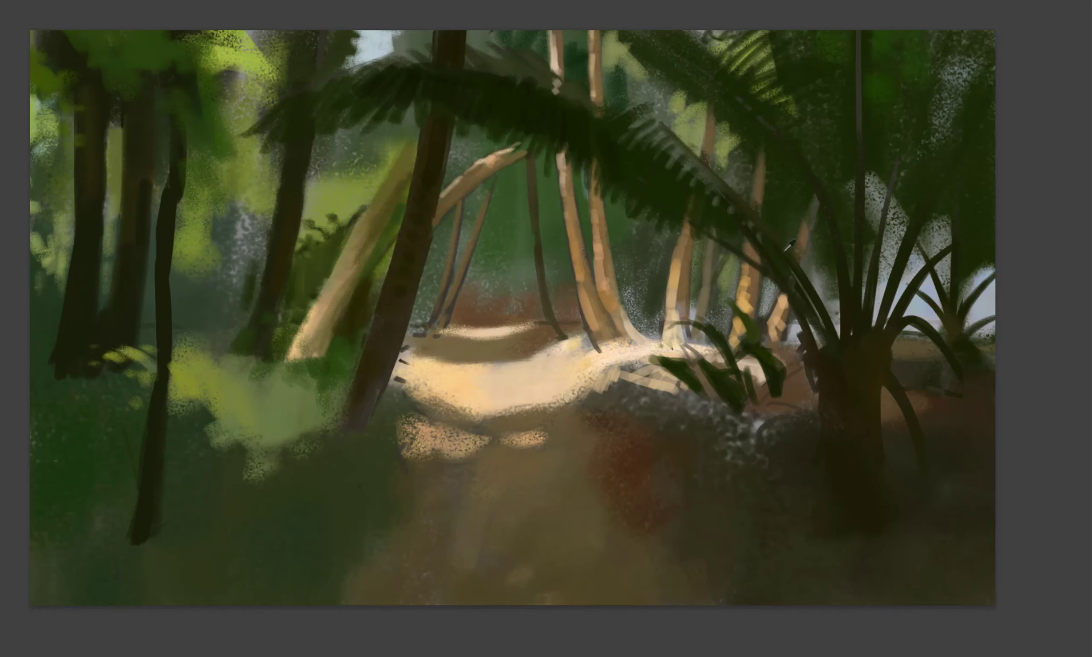
- Skew the curved branch so it reaches the central trunks, and dab pale sky patches through the foliage above
{"action": "key", "text": "ctrl+t"}
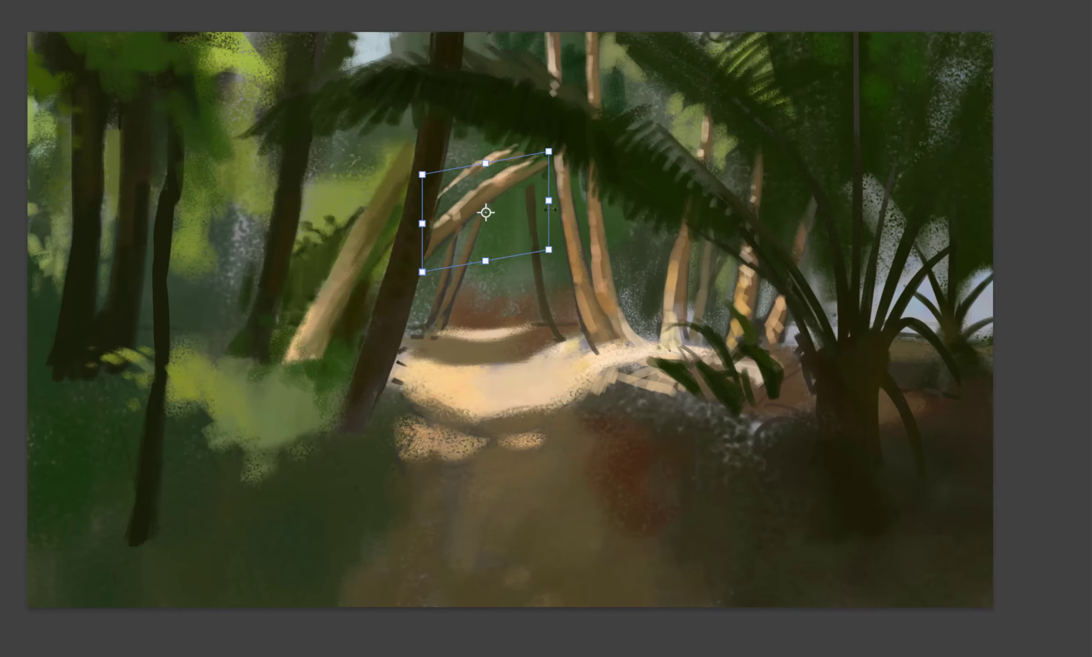
{"action": "left_click_drag", "start_coordinate": [485, 213], "coordinate": [396, 36]}
{"action": "key", "text": "Return"}
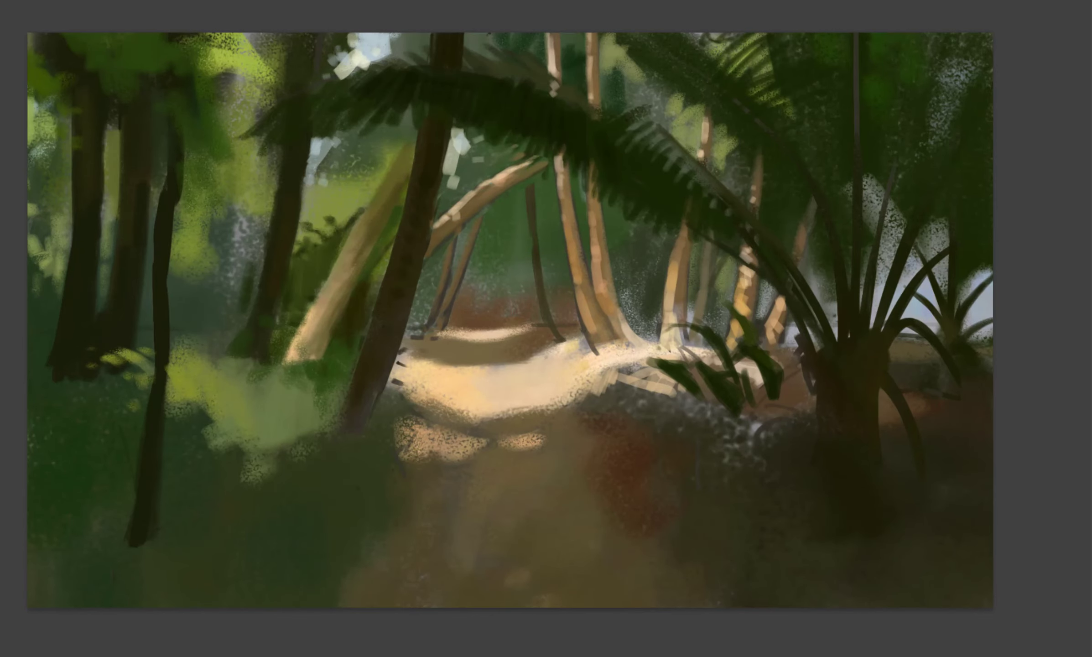
- Mirror the canvas, add a new layer and paint bright green foliage around the tops of the central trunks
{"action": "key", "text": "h"}
{"action": "scroll", "coordinate": [674, 263], "scroll_direction": "down", "scroll_amount": 2}
{"action": "left_click_drag", "start_coordinate": [674, 262], "coordinate": [699, 298]}
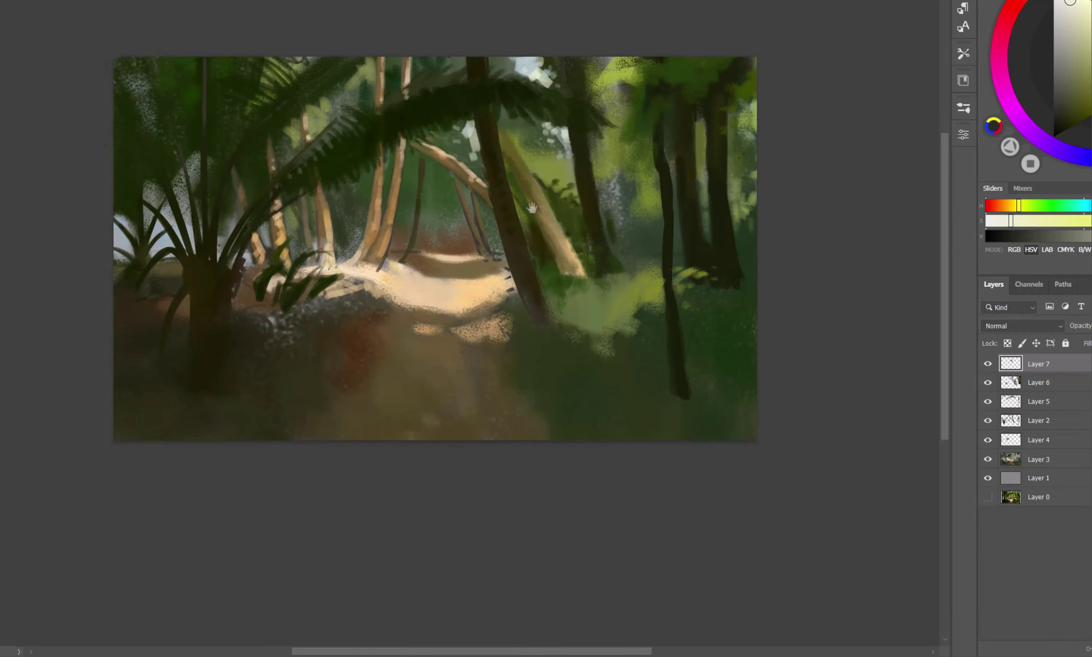
{"action": "scroll", "coordinate": [514, 130], "scroll_direction": "up", "scroll_amount": 3}
{"action": "left_click", "coordinate": [488, 109], "text": "alt"}
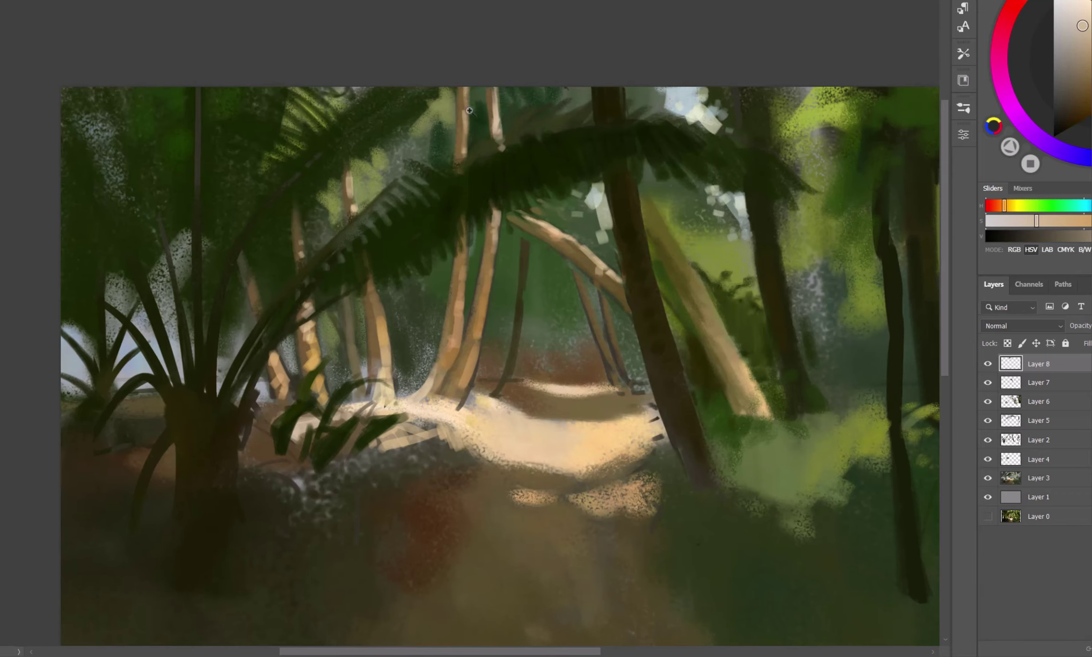
{"action": "key", "text": "ctrl+shift+alt+n"}
{"action": "left_click", "coordinate": [475, 110], "text": "alt"}
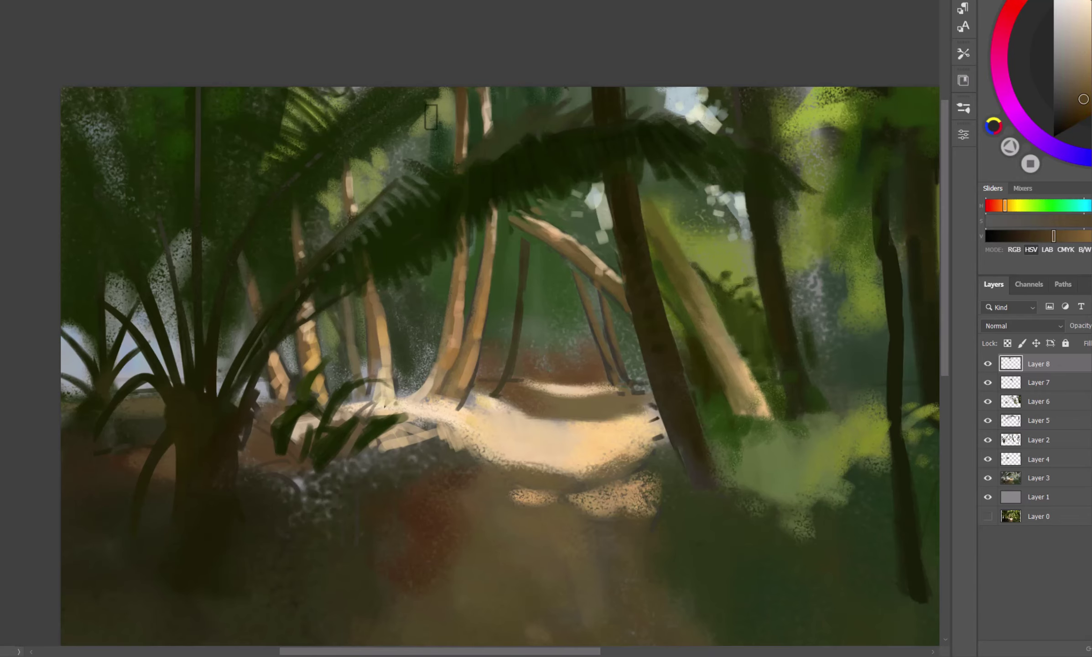
{"action": "mouse_move", "coordinate": [501, 132]}
{"action": "left_mouse_down"}
{"action": "mouse_move", "coordinate": [555, 74]}
{"action": "mouse_move", "coordinate": [472, 123]}
{"action": "mouse_move", "coordinate": [465, 96]}
{"action": "left_mouse_up"}
{"action": "left_click", "coordinate": [473, 122], "text": "alt"}
{"action": "left_click_drag", "start_coordinate": [451, 137], "coordinate": [438, 92]}
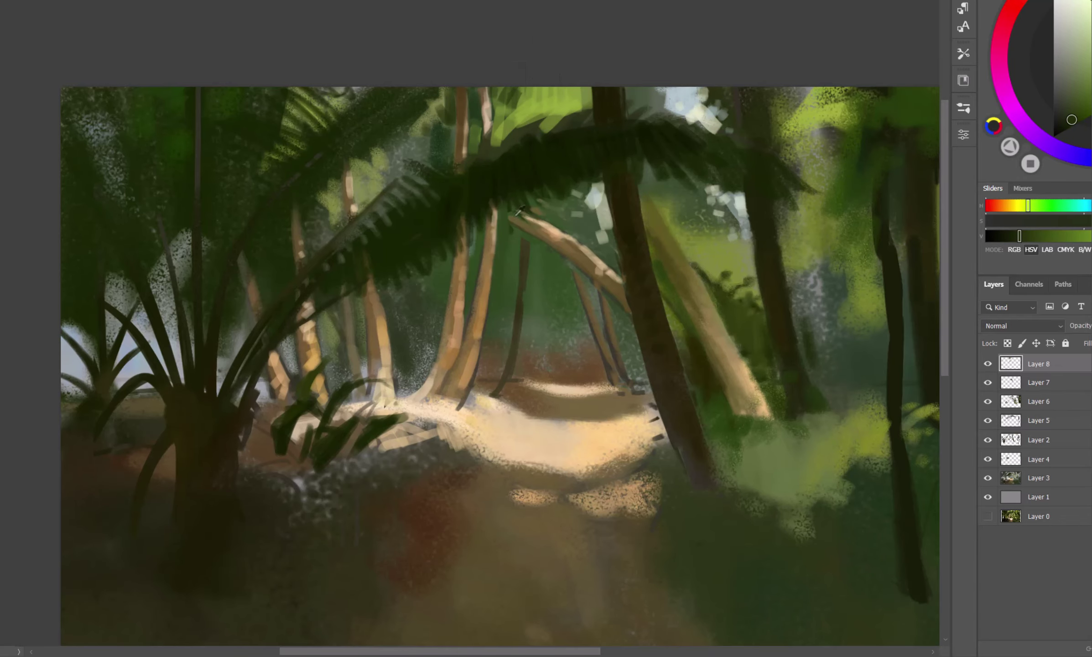
- Paint a brown base on the thin distant trunk and a dark bush at the far end of the path
{"action": "left_click", "coordinate": [403, 334], "text": "alt"}
{"action": "left_click", "coordinate": [502, 358], "text": "alt"}
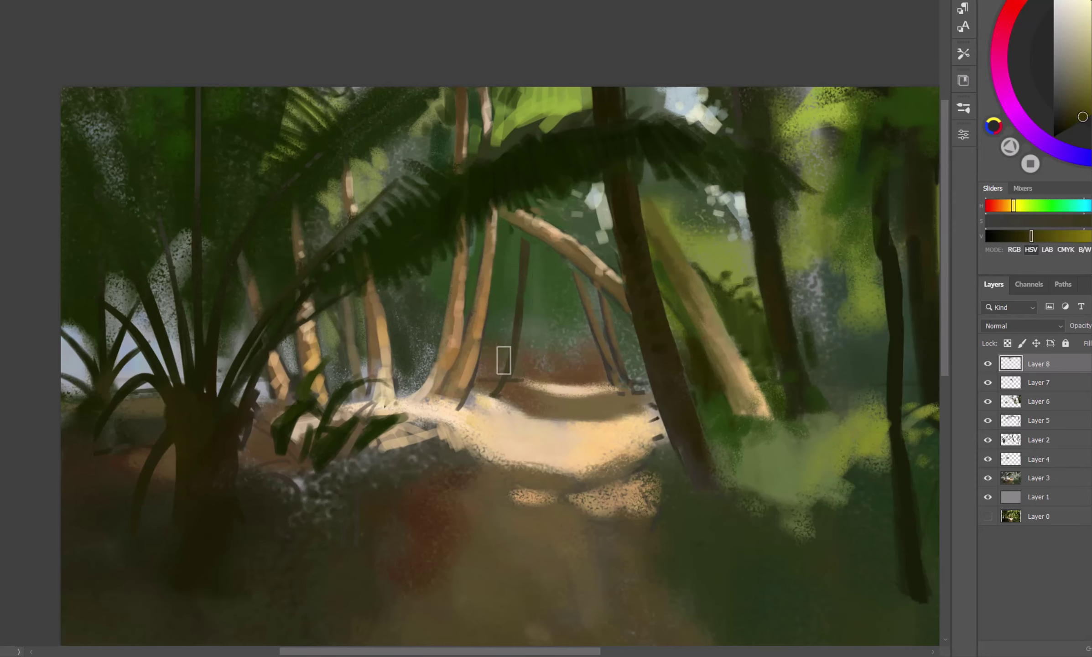
{"action": "left_click", "coordinate": [493, 361], "text": "alt"}
{"action": "mouse_move", "coordinate": [488, 337]}
{"action": "left_mouse_down"}
{"action": "mouse_move", "coordinate": [472, 390]}
{"action": "mouse_move", "coordinate": [563, 373]}
{"action": "mouse_move", "coordinate": [611, 379]}
{"action": "left_mouse_up"}
- Paint the path with sampled browns, shading the sand's lower edge and adding reddish shadows and pale light spots in the foreground
{"action": "left_click", "coordinate": [607, 312], "text": "alt"}
{"action": "left_click", "coordinate": [365, 397], "text": "alt"}
{"action": "left_click", "coordinate": [548, 433], "text": "alt"}
{"action": "mouse_move", "coordinate": [507, 470]}
{"action": "left_mouse_down"}
{"action": "mouse_move", "coordinate": [579, 474]}
{"action": "mouse_move", "coordinate": [609, 419]}
{"action": "mouse_move", "coordinate": [471, 385]}
{"action": "left_mouse_up"}
{"action": "scroll", "coordinate": [524, 622], "scroll_direction": "down", "scroll_amount": 3}
{"action": "key", "text": "ctrl+minus"}
{"action": "left_click", "coordinate": [596, 439], "text": "alt"}
{"action": "left_click", "coordinate": [483, 385], "text": "alt"}
{"action": "left_click_drag", "start_coordinate": [579, 419], "coordinate": [616, 474]}
{"action": "left_click", "coordinate": [594, 438], "text": "alt"}
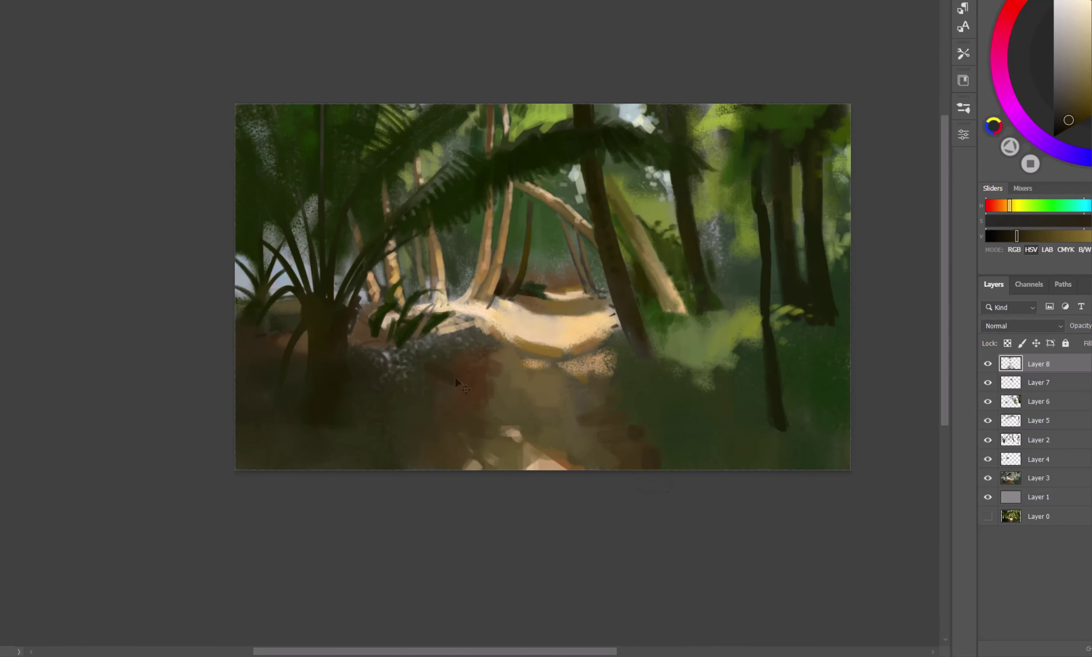
- Fill out the low plant beside the large palm with more dark leaves, using a smaller brush
{"action": "key", "text": "bracketleft"}
{"action": "left_click", "coordinate": [370, 341], "text": "alt"}
{"action": "mouse_move", "coordinate": [370, 342]}
{"action": "left_mouse_down"}
{"action": "mouse_move", "coordinate": [382, 291]}
{"action": "mouse_move", "coordinate": [364, 323]}
{"action": "mouse_move", "coordinate": [413, 326]}
{"action": "left_mouse_up"}
- Flip the canvas and dab pale sky patches between the palm fronds and across the tops of the far dark trunks
{"action": "key", "text": "h"}
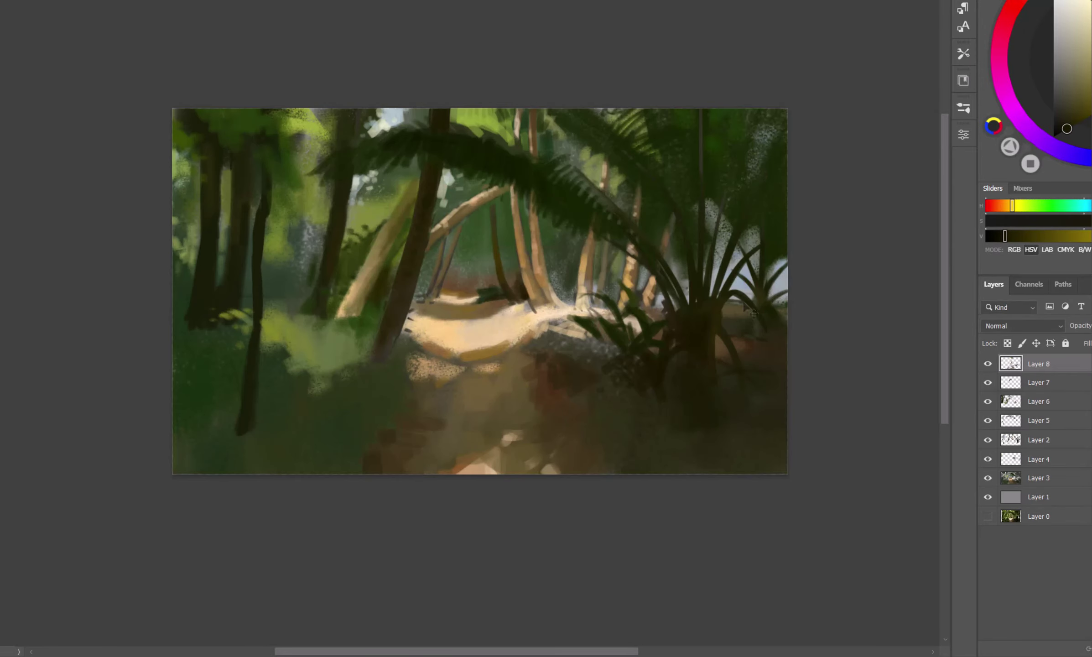
{"action": "left_click", "coordinate": [742, 240], "text": "alt"}
{"action": "left_click_drag", "start_coordinate": [742, 239], "coordinate": [727, 212]}
{"action": "mouse_move", "coordinate": [230, 134]}
{"action": "left_mouse_down"}
{"action": "mouse_move", "coordinate": [215, 145]}
{"action": "mouse_move", "coordinate": [227, 151]}
{"action": "left_mouse_up"}
- Mirror the canvas and paint dark undergrowth along the path's edge, with muted brown strokes on the shaded ground
{"action": "left_click", "coordinate": [620, 228], "text": "alt"}
{"action": "key", "text": "h"}
{"action": "mouse_move", "coordinate": [570, 322]}
{"action": "left_mouse_down"}
{"action": "mouse_move", "coordinate": [593, 388]}
{"action": "mouse_move", "coordinate": [682, 429]}
{"action": "mouse_move", "coordinate": [675, 456]}
{"action": "left_mouse_up"}
{"action": "left_click", "coordinate": [678, 356], "text": "alt"}
{"action": "left_click", "coordinate": [712, 390], "text": "alt"}
{"action": "mouse_move", "coordinate": [646, 420]}
{"action": "left_mouse_down"}
{"action": "mouse_move", "coordinate": [729, 429]}
{"action": "mouse_move", "coordinate": [746, 457]}
{"action": "mouse_move", "coordinate": [702, 452]}
{"action": "left_mouse_up"}
- Blend sampled greens into the undergrowth and background around the dark trunks
{"action": "left_click", "coordinate": [701, 410], "text": "alt"}
{"action": "left_click", "coordinate": [758, 373], "text": "alt"}
{"action": "left_click_drag", "start_coordinate": [759, 374], "coordinate": [734, 362]}
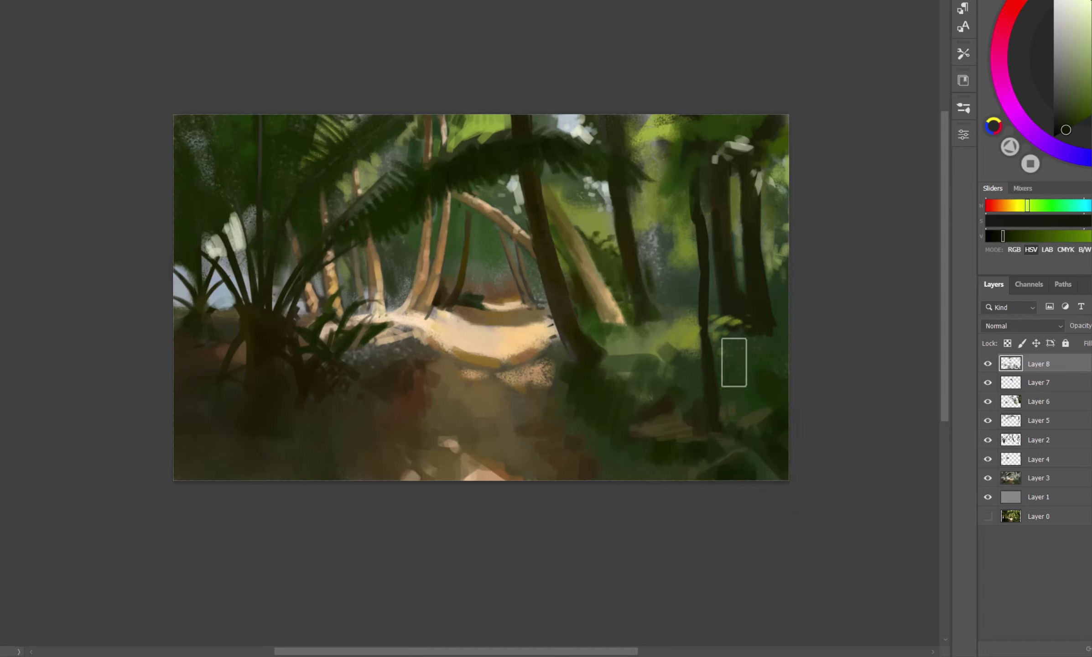
{"action": "left_click", "coordinate": [678, 325], "text": "alt"}
{"action": "left_click_drag", "start_coordinate": [678, 324], "coordinate": [671, 347]}
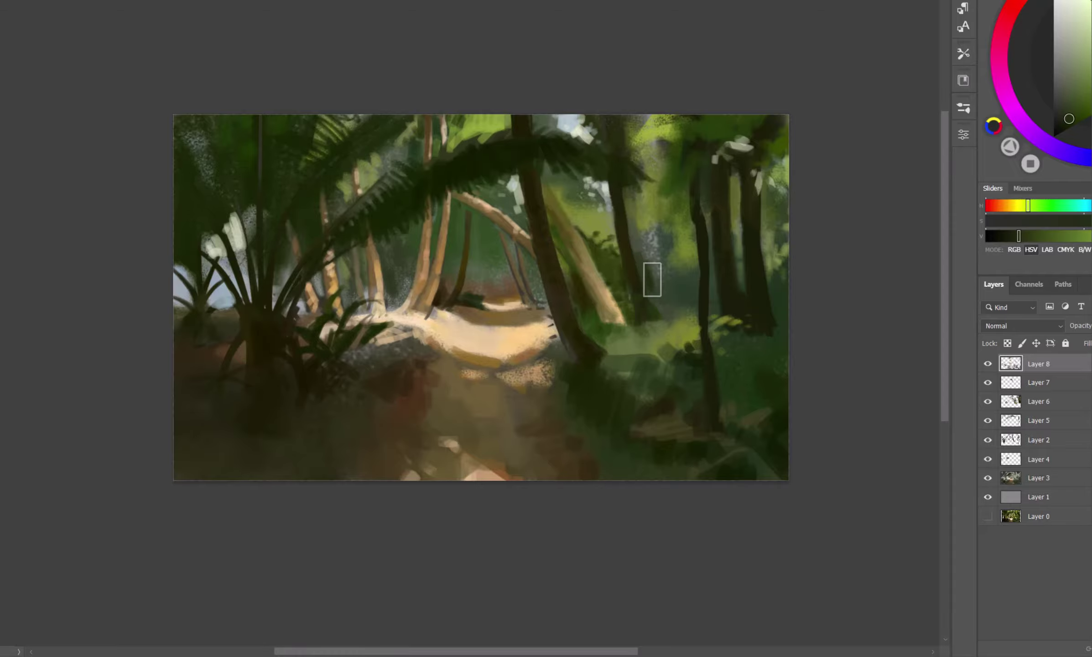
- Flip the canvas and dab bright yellow-green leaves over the upper part of the sunlit leaning trunk
{"action": "left_click", "coordinate": [563, 144], "text": "alt"}
{"action": "key", "text": "ctrl+shift+h"}
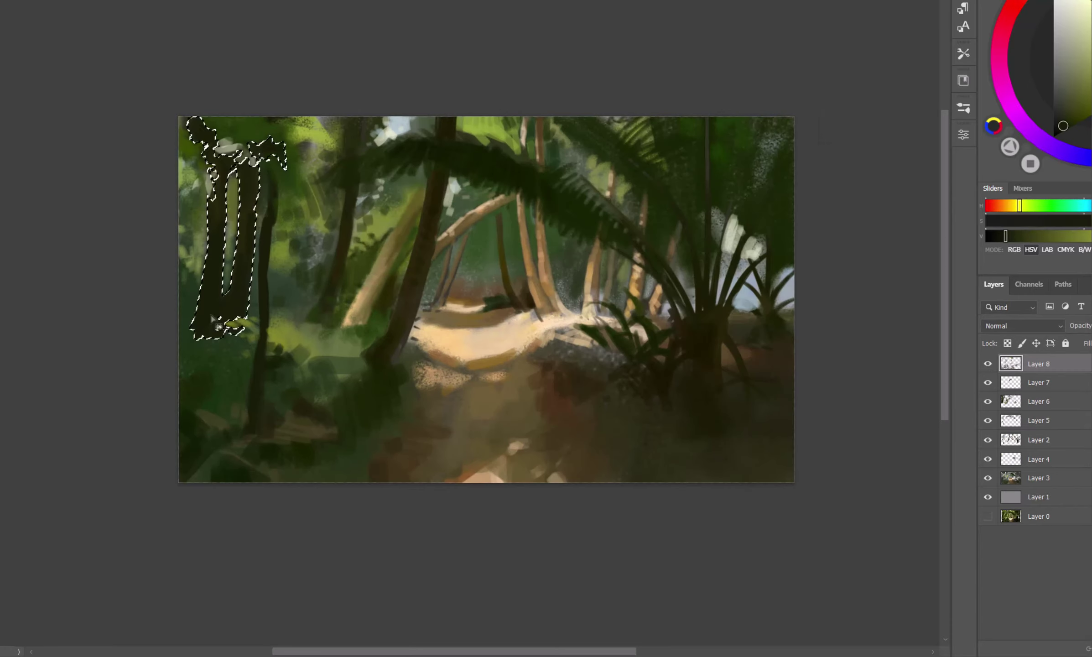
{"action": "left_click", "coordinate": [384, 218], "text": "alt"}
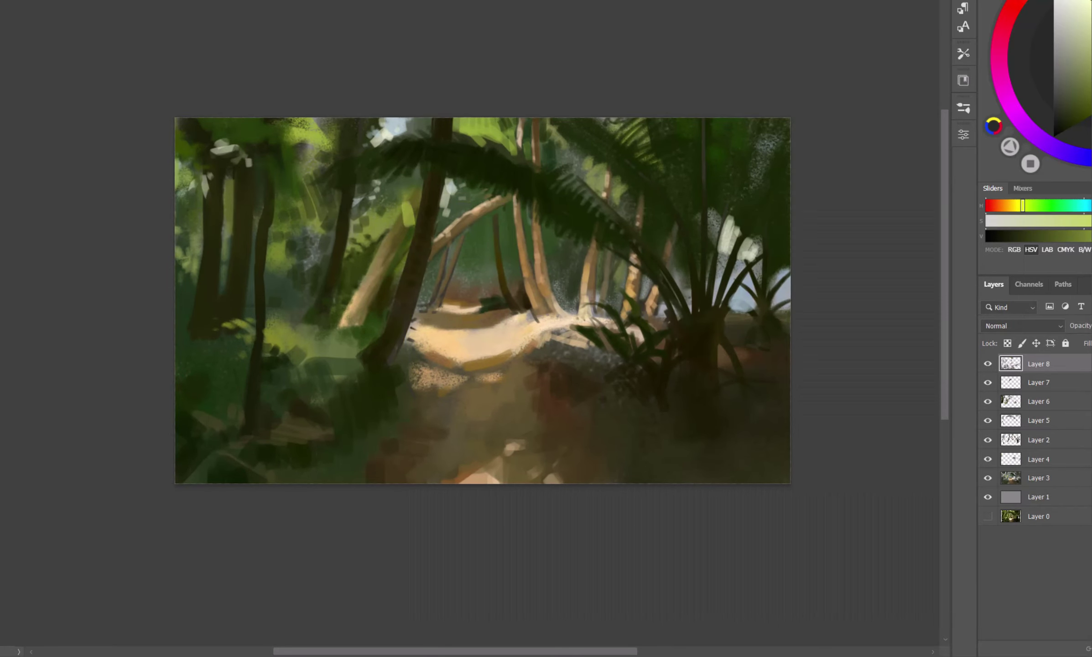
{"action": "left_click_drag", "start_coordinate": [400, 237], "coordinate": [414, 184]}
{"action": "left_click_drag", "start_coordinate": [365, 267], "coordinate": [388, 233]}
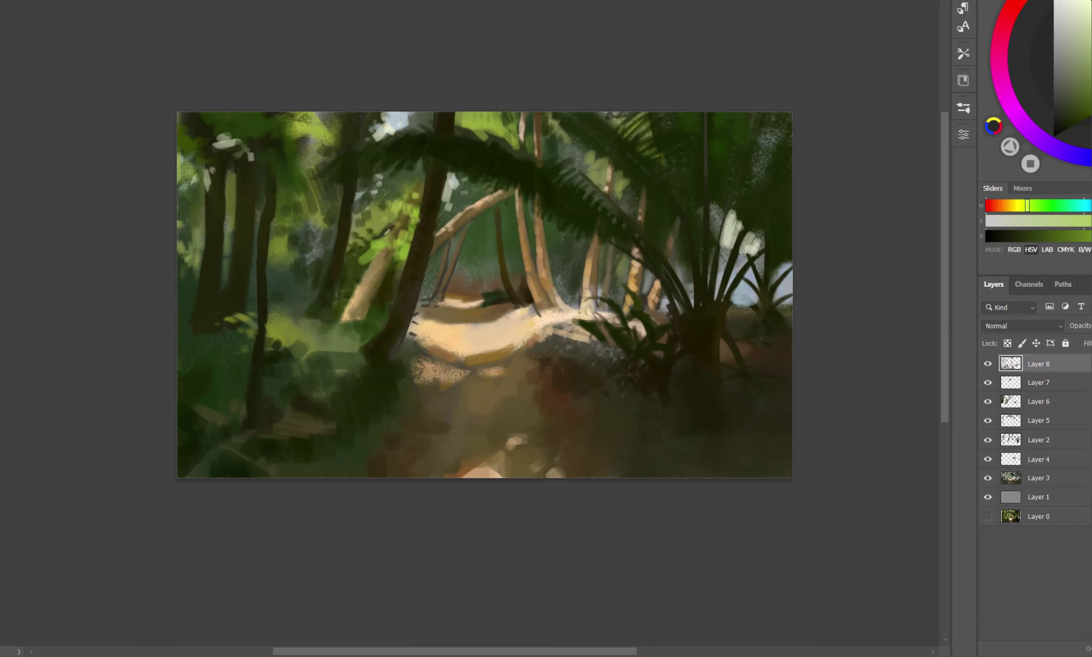
- Dab pale sky patches in the upper gap between the slender trunks and the palm fronds
{"action": "left_click_drag", "start_coordinate": [533, 126], "coordinate": [594, 132]}
{"action": "left_click", "coordinate": [540, 135], "text": "alt"}
{"action": "left_click", "coordinate": [461, 185], "text": "alt"}
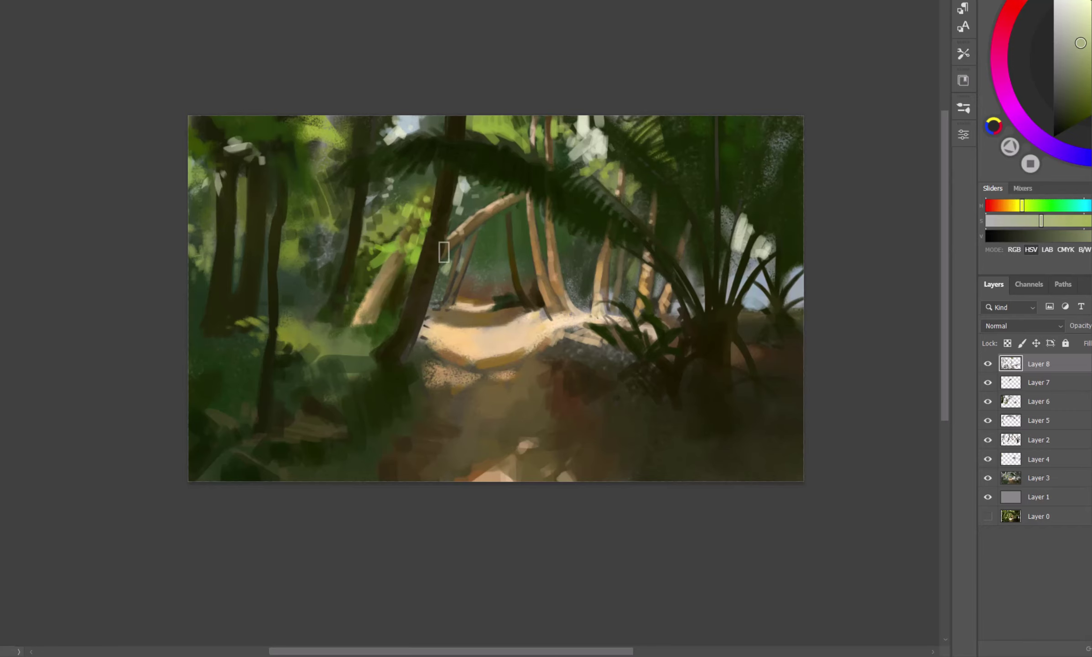
- Mirror the canvas and paint a thin brown trunk and muted pale-green foliage behind the far end of the path
{"action": "key", "text": "h"}
{"action": "left_click", "coordinate": [534, 257], "text": "alt"}
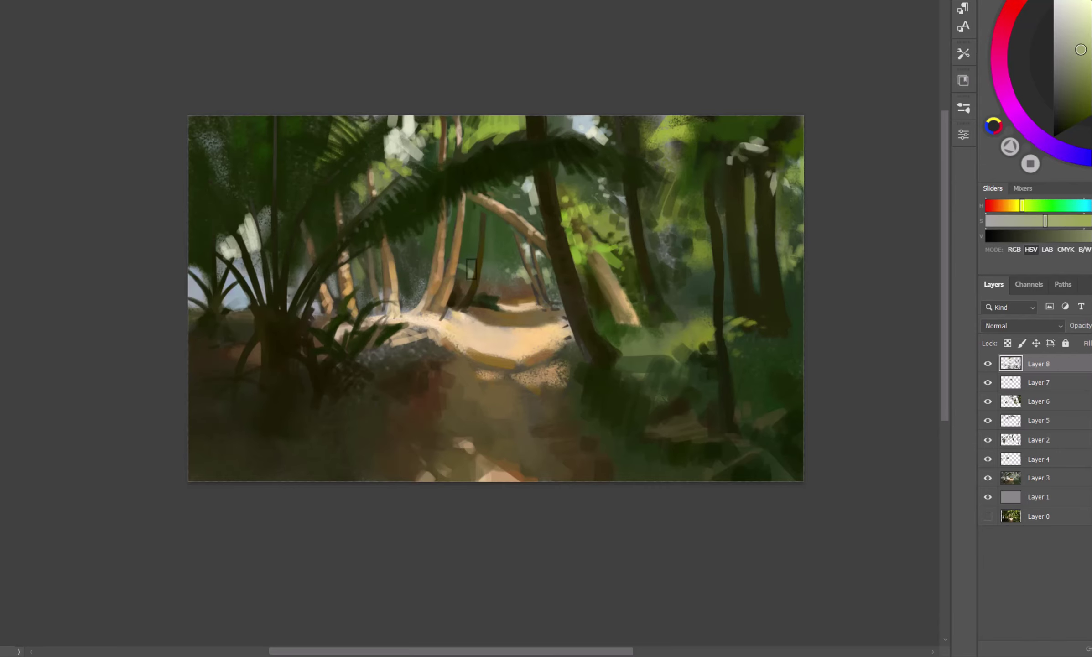
{"action": "left_click", "coordinate": [487, 269], "text": "alt"}
{"action": "mouse_move", "coordinate": [485, 217]}
{"action": "left_mouse_down"}
{"action": "mouse_move", "coordinate": [496, 214]}
{"action": "mouse_move", "coordinate": [486, 221]}
{"action": "left_mouse_up"}
{"action": "left_click", "coordinate": [468, 199], "text": "alt"}
{"action": "left_click", "coordinate": [500, 292], "text": "alt"}
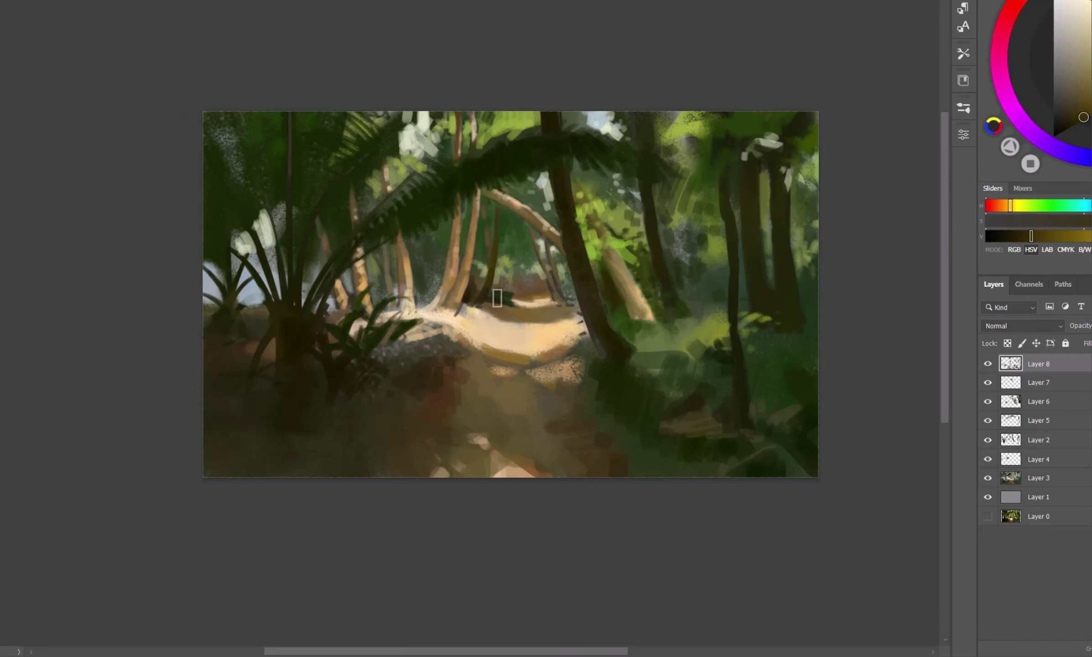
{"action": "left_click", "coordinate": [532, 288], "text": "alt"}
{"action": "left_click", "coordinate": [539, 297], "text": "alt"}
{"action": "key", "text": "h"}
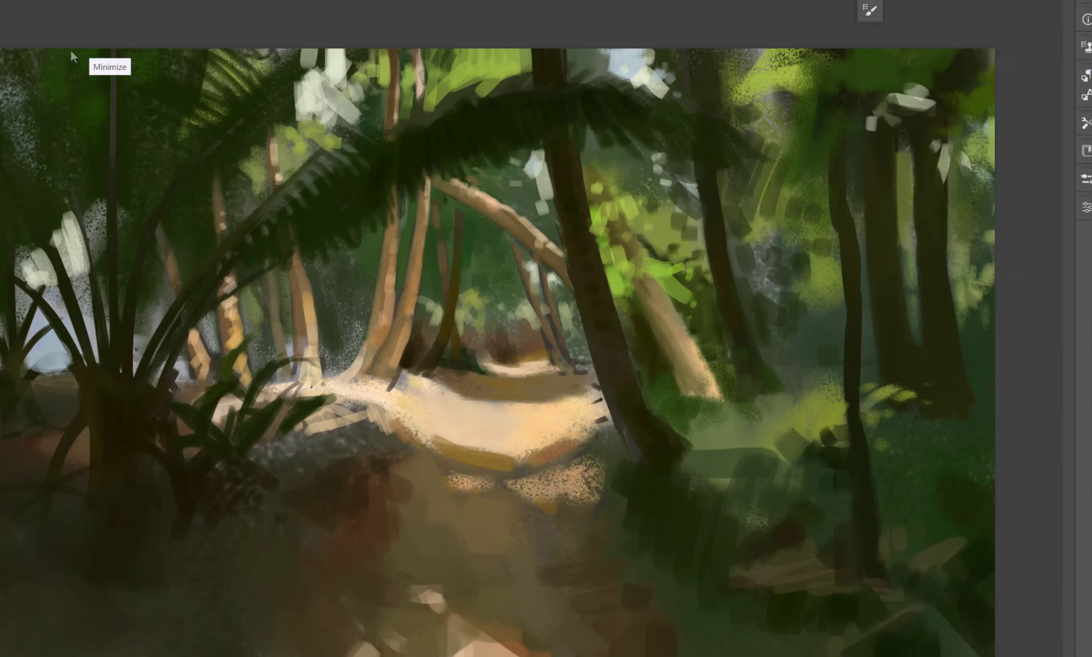
- Choose another brush preset and paint dark leaf clusters around the thin dark trunk, plus leafy strokes at the sunlit leaning trunk's base
{"action": "scroll", "coordinate": [720, 337], "scroll_direction": "left", "scroll_amount": 3}
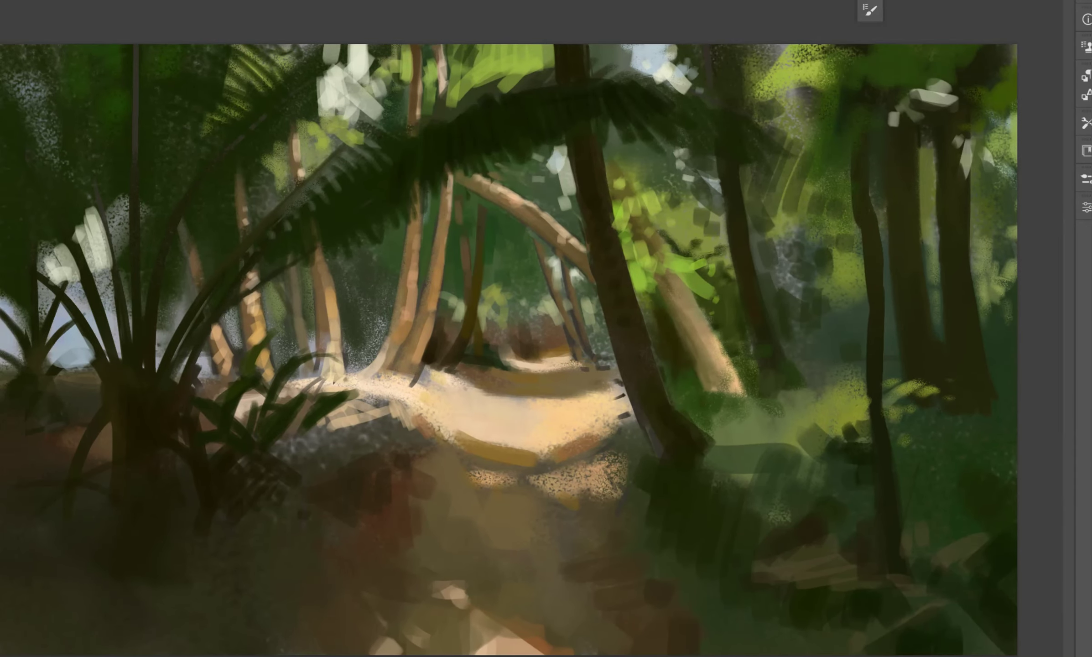
{"action": "key", "text": "h"}
{"action": "key", "text": "ctrl+0"}
{"action": "right_click", "coordinate": [657, 313]}
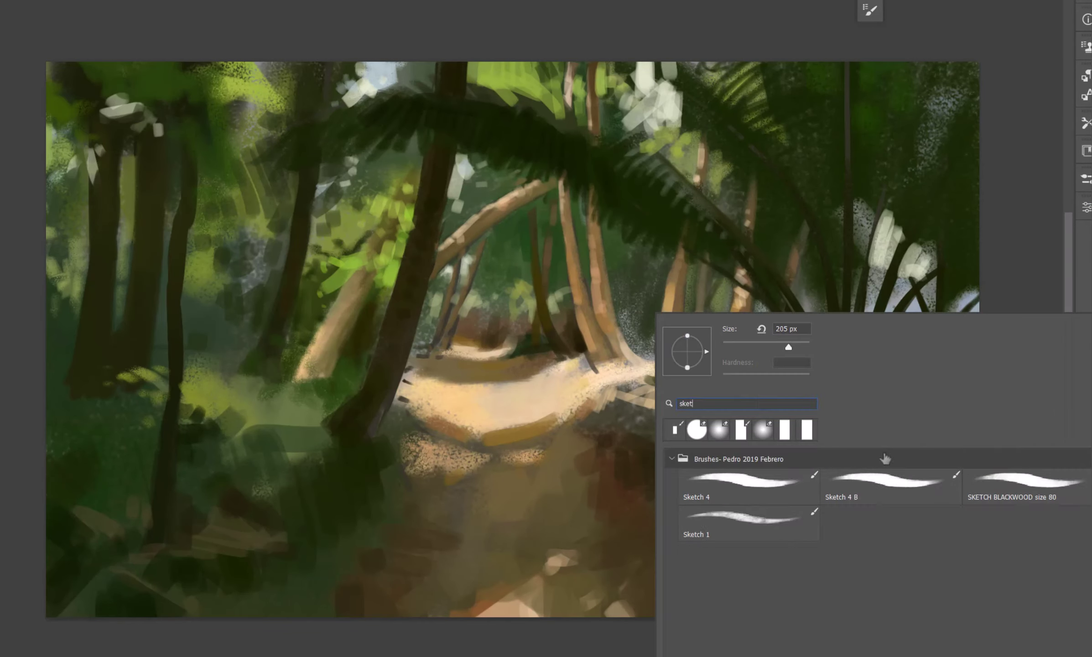
{"action": "double_click", "coordinate": [1003, 575]}
{"action": "scroll", "coordinate": [724, 598], "scroll_direction": "left", "scroll_amount": 1}
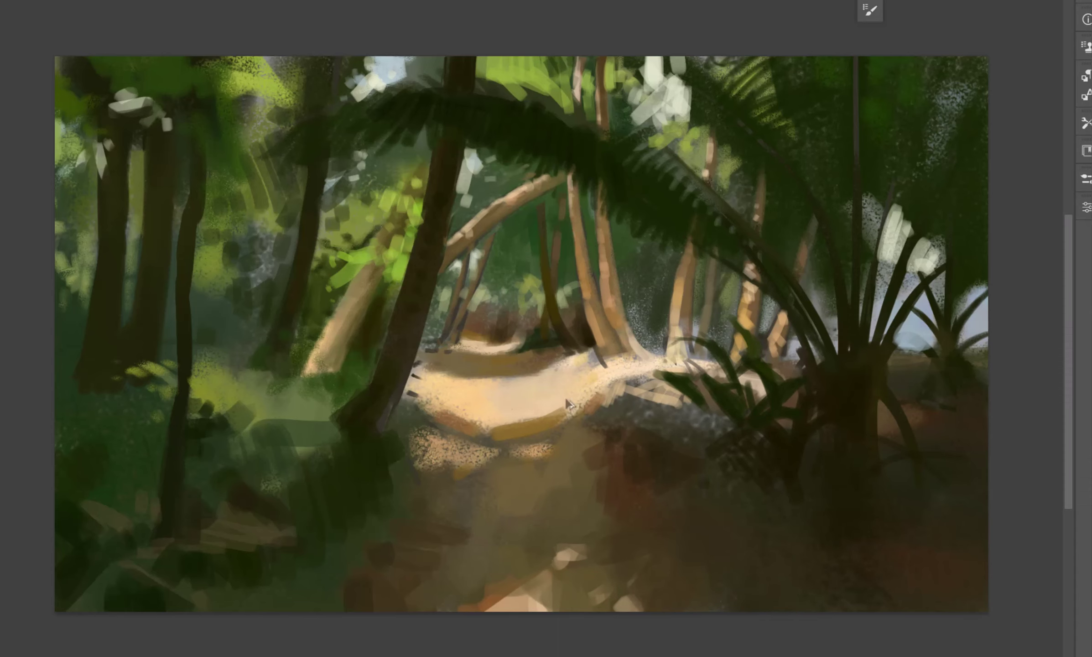
{"action": "mouse_move", "coordinate": [339, 350]}
{"action": "left_mouse_down"}
{"action": "mouse_move", "coordinate": [300, 390]}
{"action": "mouse_move", "coordinate": [242, 401]}
{"action": "left_mouse_up"}
{"action": "left_click_drag", "start_coordinate": [219, 87], "coordinate": [214, 196]}
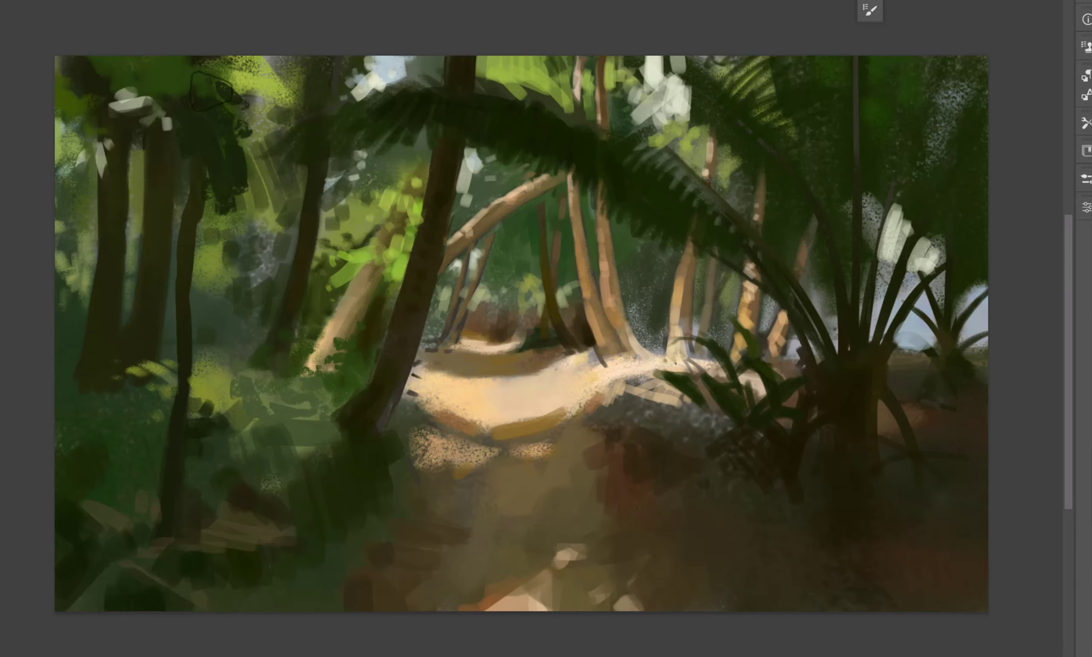
{"action": "left_click_drag", "start_coordinate": [110, 187], "coordinate": [100, 178]}
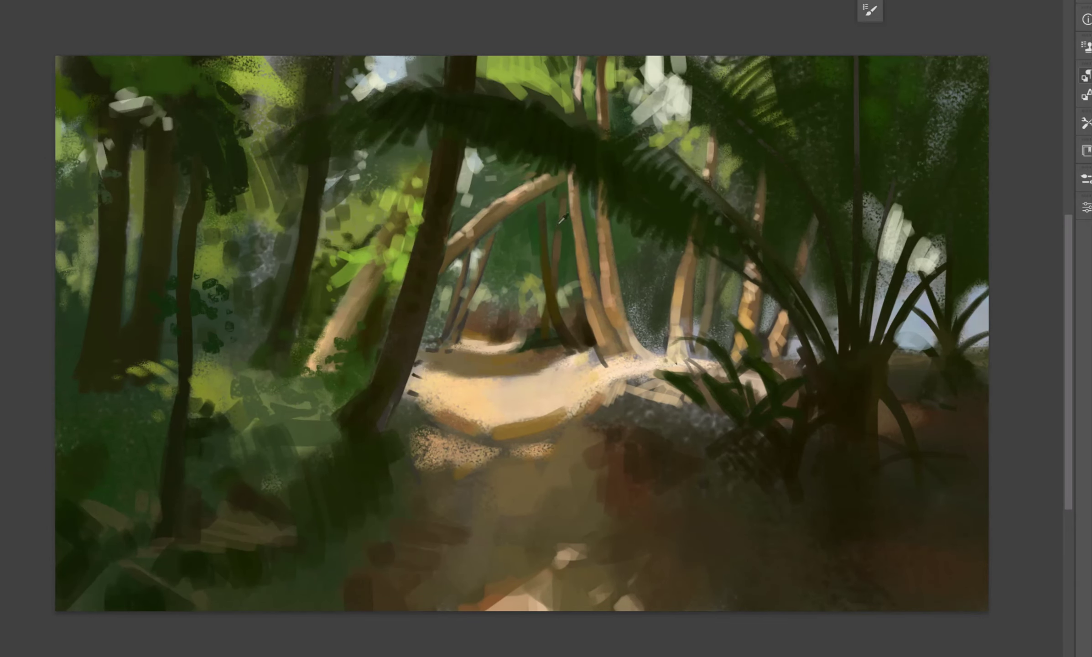
- Mirror the canvas and dab yellow-green leaves beside the main dark trunk's base and pale leaf-shaped sky gaps beneath the arching frond
{"action": "key", "text": "ctrl+y"}
{"action": "key", "text": "ctrl+y"}
{"action": "key", "text": "h"}
{"action": "key", "text": "ctrl+y"}
{"action": "key", "text": "ctrl+y"}
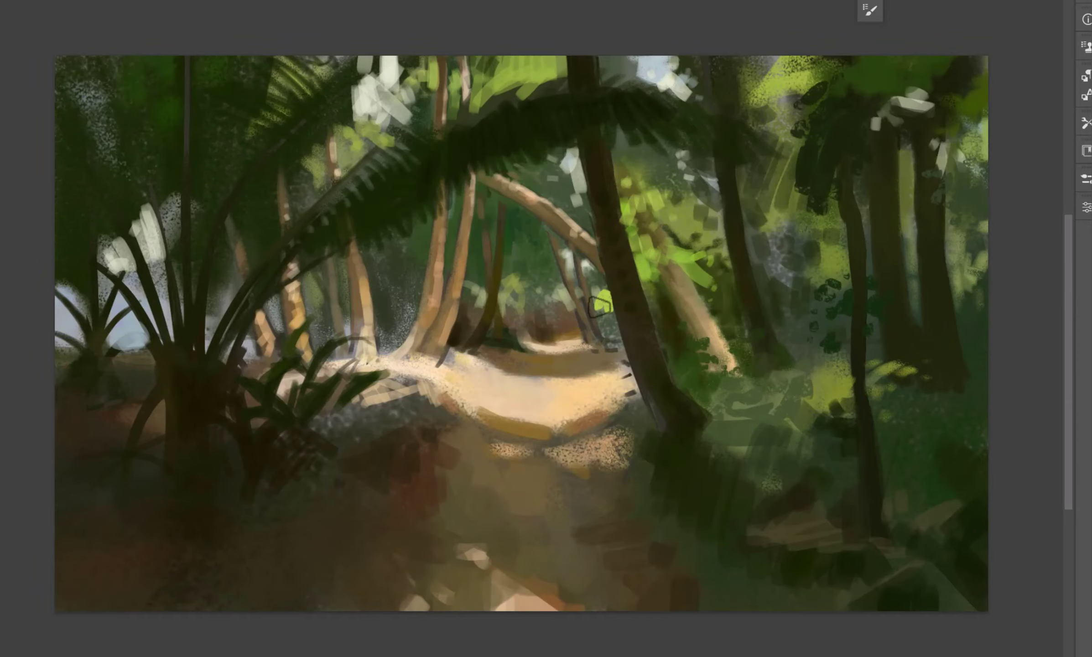
{"action": "left_click_drag", "start_coordinate": [618, 328], "coordinate": [607, 371]}
{"action": "left_click_drag", "start_coordinate": [528, 170], "coordinate": [515, 215]}
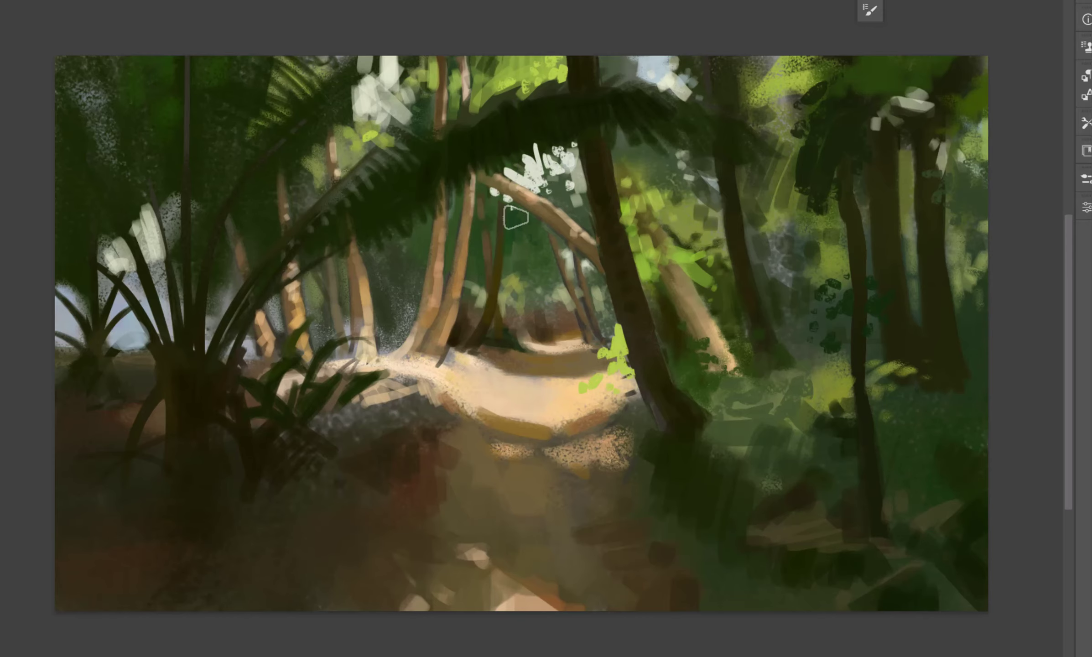
{"action": "left_click_drag", "start_coordinate": [427, 201], "coordinate": [417, 230]}
- Try sketching a small palm with thin pale lines in the dark foreground
{"action": "scroll", "coordinate": [438, 365], "scroll_direction": "up", "scroll_amount": 1}
{"action": "scroll", "coordinate": [456, 274], "scroll_direction": "down", "scroll_amount": 2}
{"action": "left_click_drag", "start_coordinate": [264, 545], "coordinate": [281, 572]}
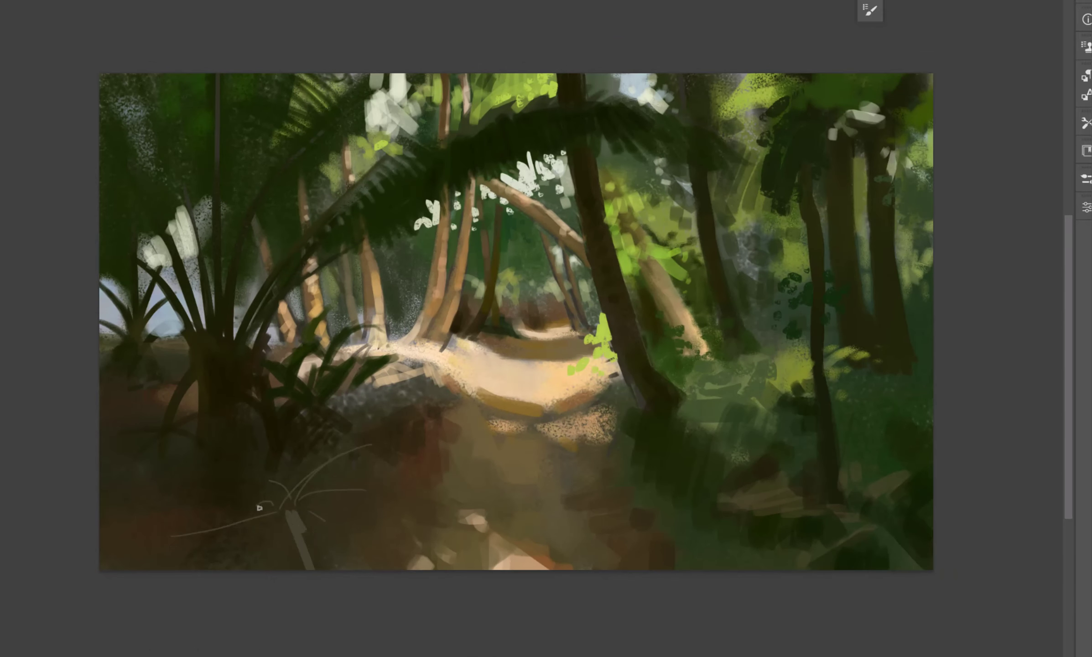
- Open the brush's pen-pressure Transfer settings and save the brush as a new preset
{"action": "key", "text": "F5"}
{"action": "left_click", "coordinate": [646, 127]}
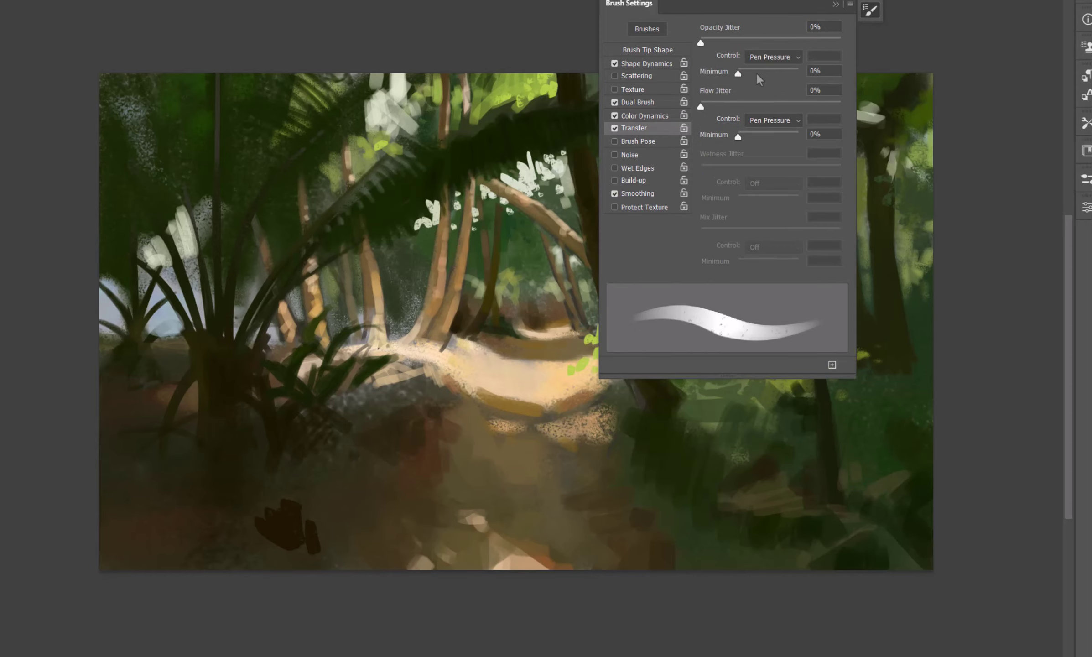
{"action": "left_click", "coordinate": [832, 361]}
{"action": "key", "text": "Return"}
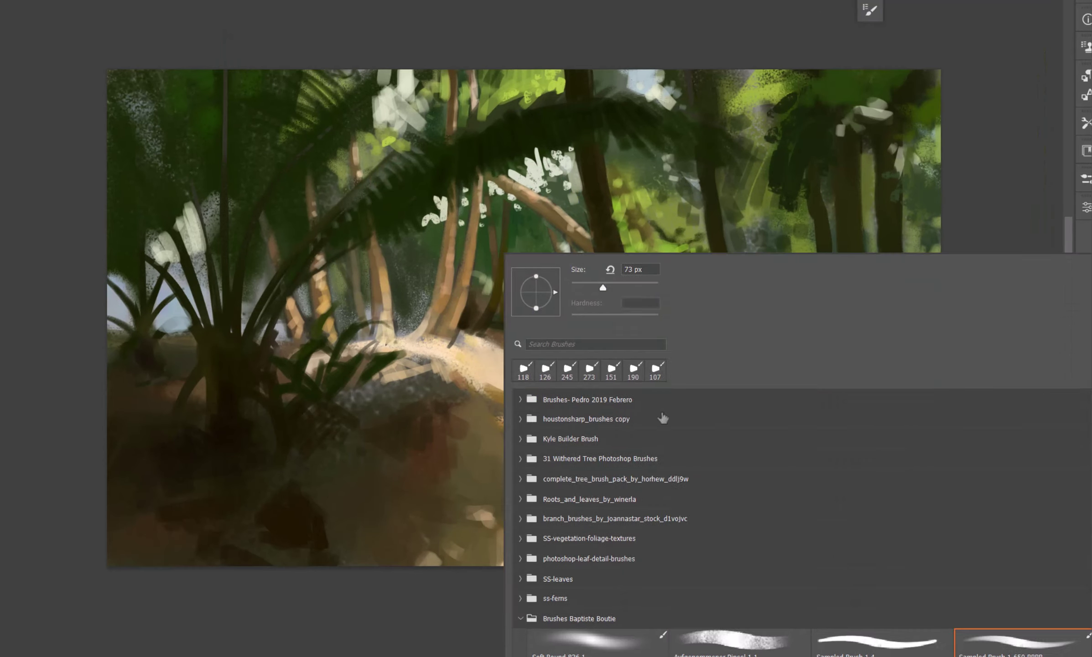
{"action": "key", "text": "Escape"}
- Mirror the canvas, texture the main dark trunk with lighter brown strokes, and add a light streak across the path's shaded far bend
{"action": "key", "text": "ctrl+shift+h"}
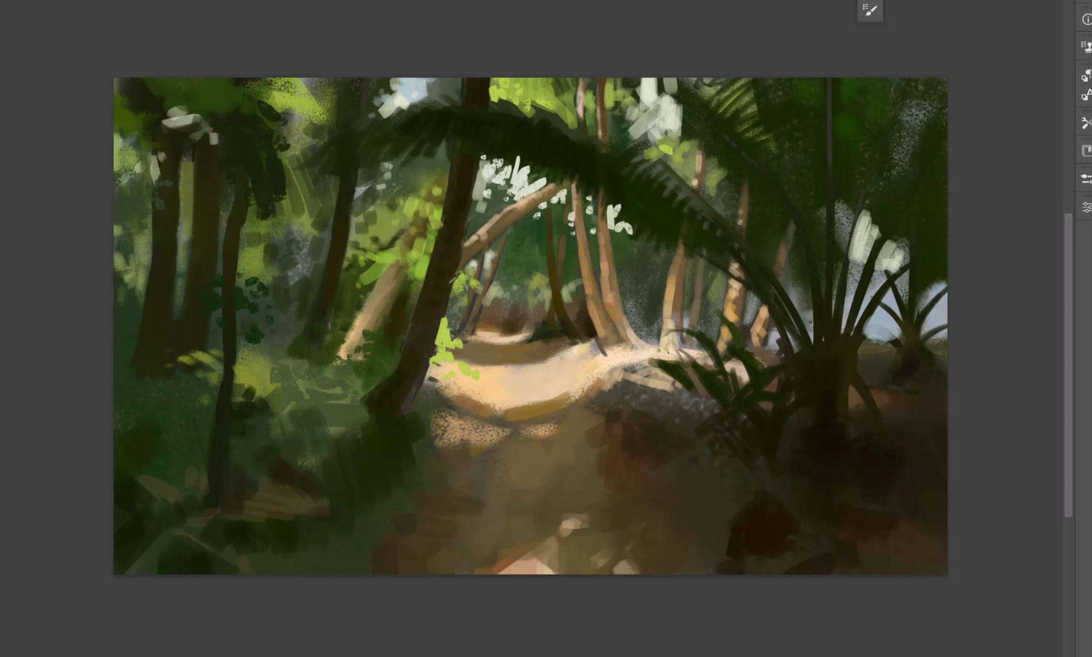
{"action": "left_click_drag", "start_coordinate": [458, 175], "coordinate": [463, 204]}
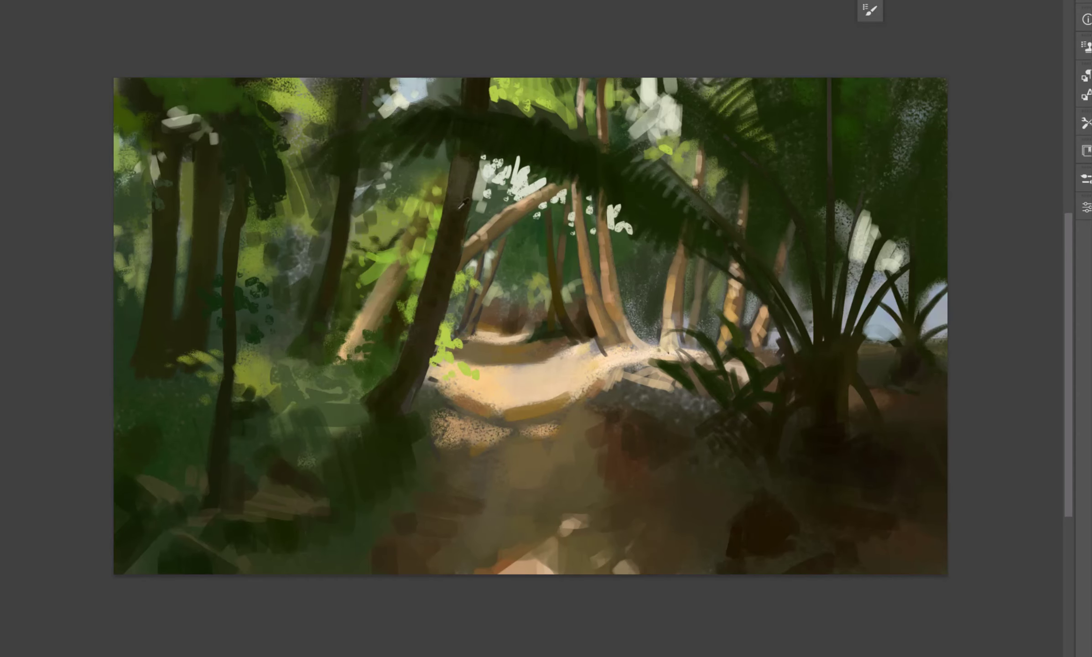
{"action": "left_click_drag", "start_coordinate": [417, 320], "coordinate": [420, 314]}
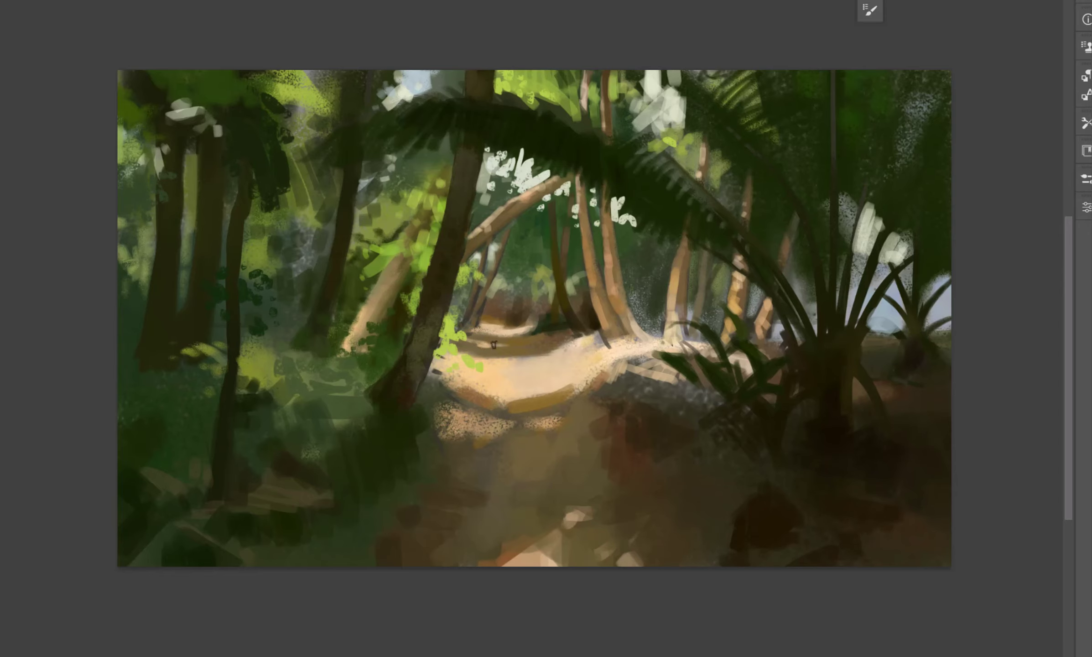
{"action": "left_click_drag", "start_coordinate": [504, 350], "coordinate": [558, 357]}
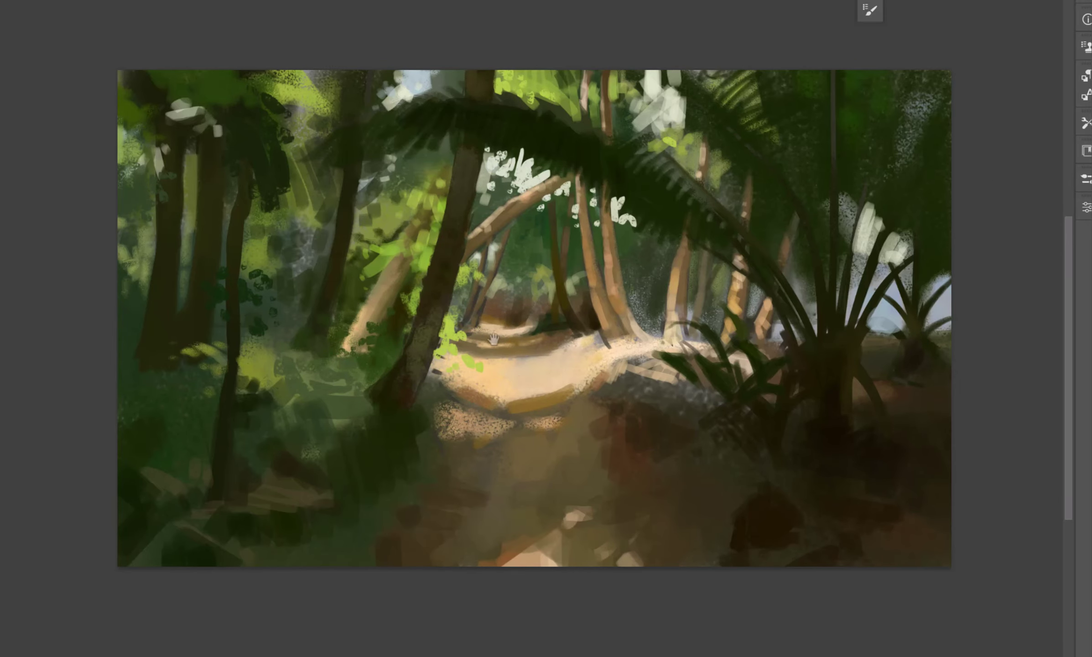
{"action": "left_click_drag", "start_coordinate": [494, 339], "coordinate": [478, 352]}
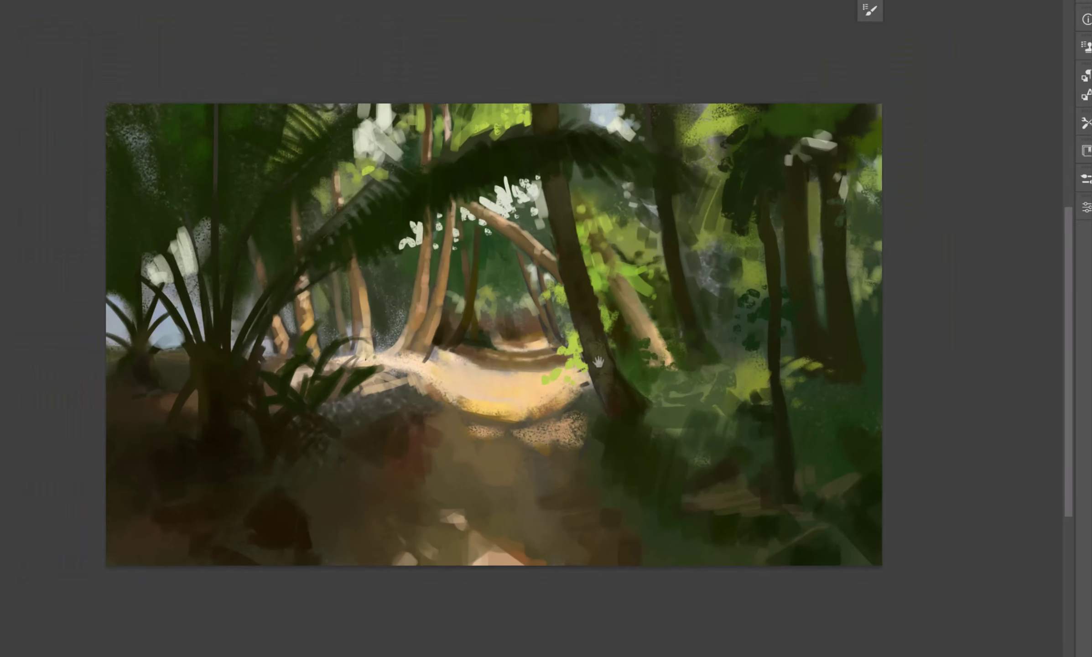
{"action": "left_click_drag", "start_coordinate": [598, 361], "coordinate": [620, 373]}
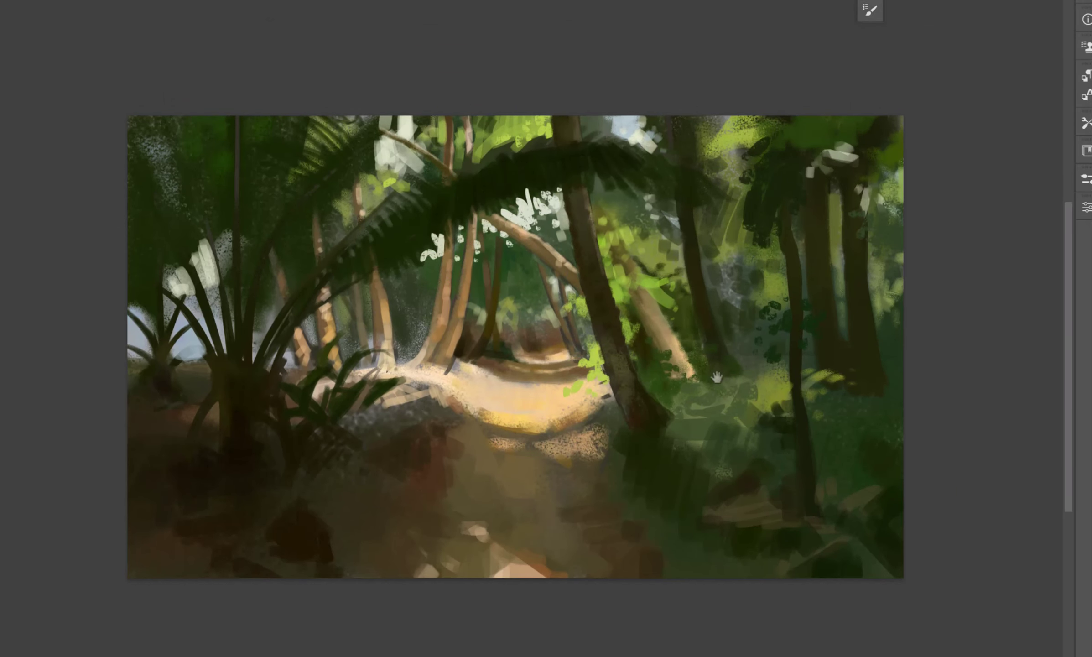
- Paint a pinkish-brown fallen branch and dry frond strokes in the undergrowth around the thin dark trunk
{"action": "mouse_move", "coordinate": [753, 393]}
{"action": "left_mouse_down"}
{"action": "mouse_move", "coordinate": [844, 395]}
{"action": "mouse_move", "coordinate": [818, 411]}
{"action": "left_mouse_up"}
{"action": "left_click_drag", "start_coordinate": [748, 501], "coordinate": [716, 510]}
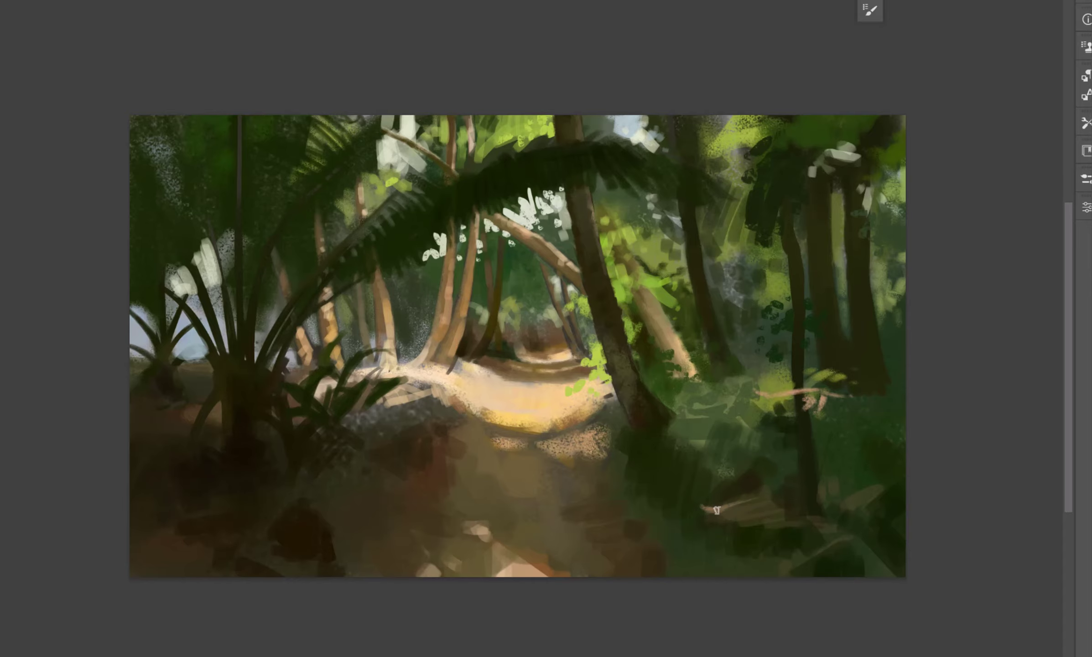
{"action": "scroll", "coordinate": [722, 489], "scroll_direction": "down", "scroll_amount": 3}
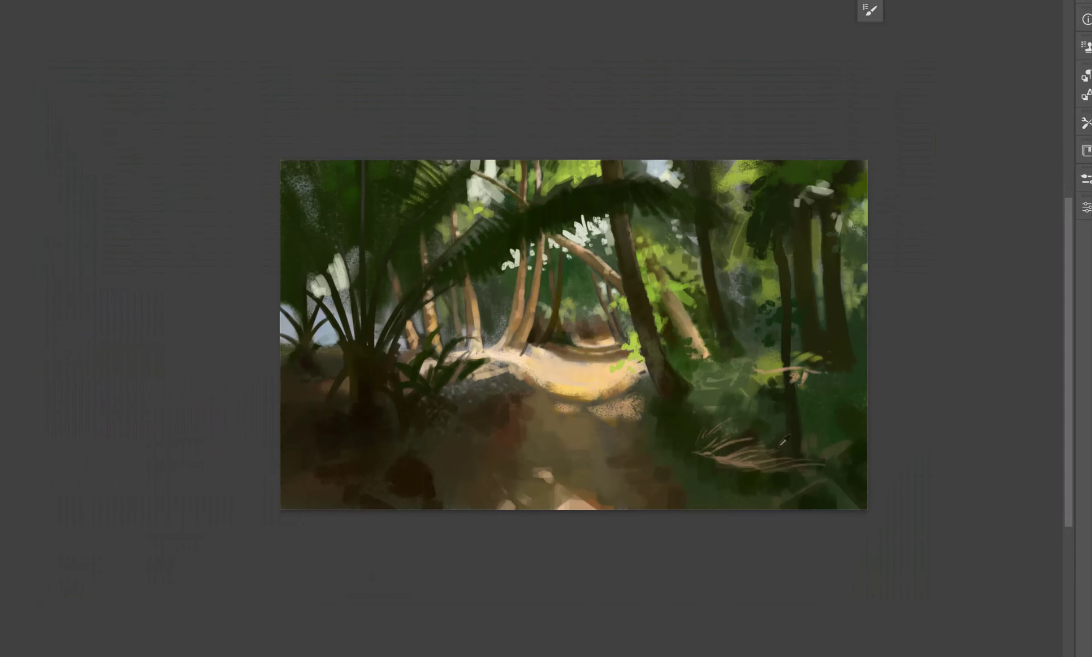
{"action": "scroll", "coordinate": [806, 467], "scroll_direction": "up", "scroll_amount": 2}
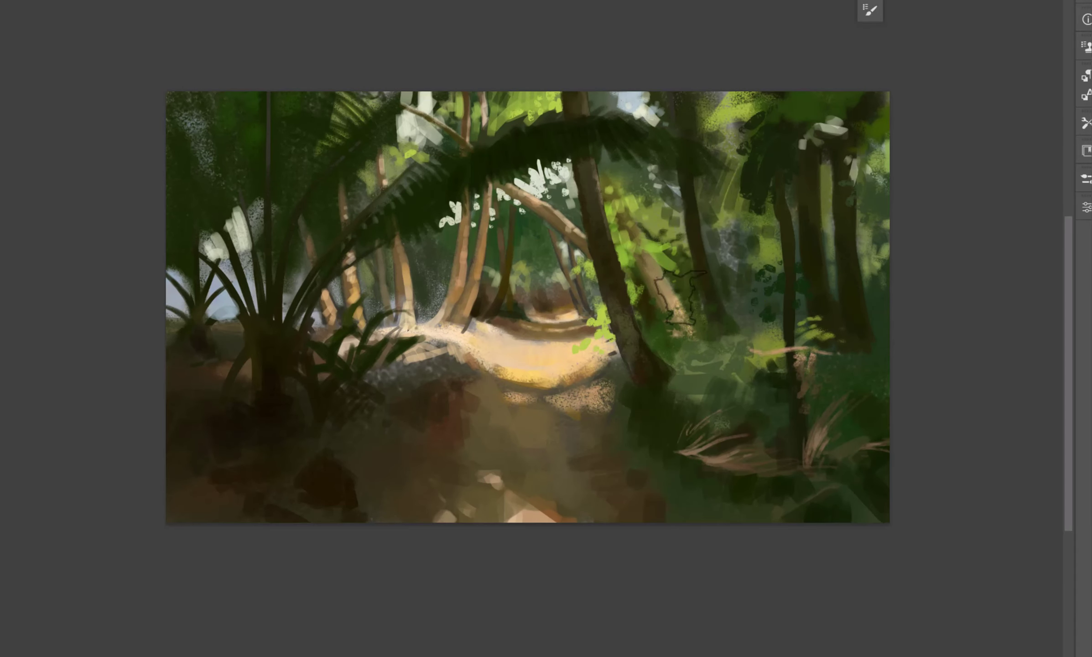
- Mirror the canvas and blend sampled brown tones into the base of the paired slender trunks beside the path
{"action": "key", "text": "ctrl+shift+h"}
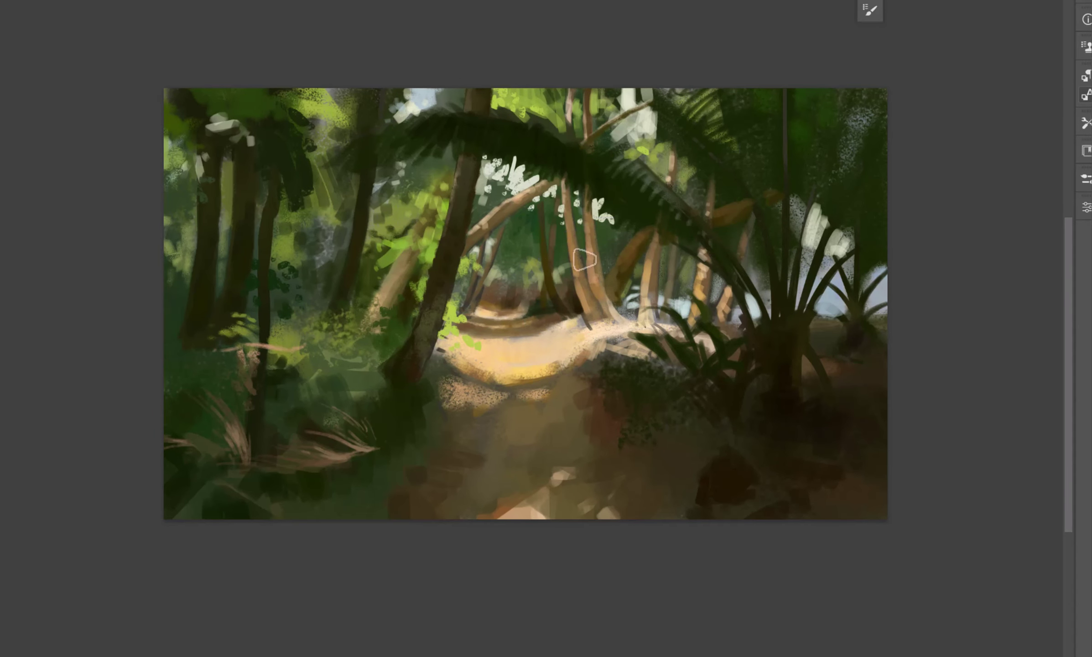
{"action": "scroll", "coordinate": [624, 307], "scroll_direction": "left", "scroll_amount": 1}
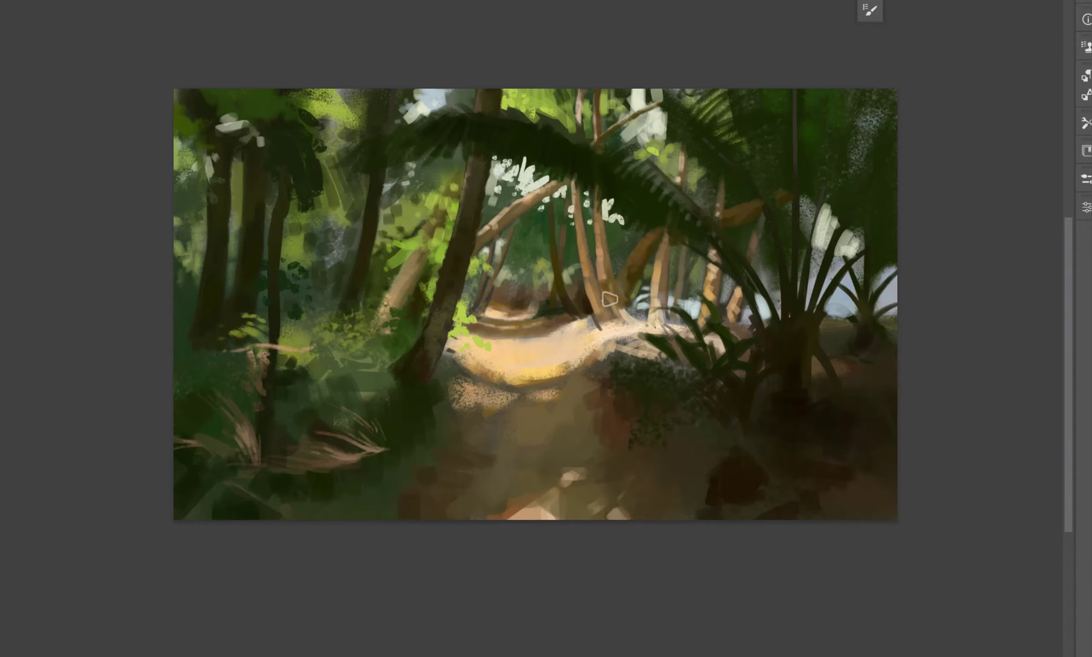
{"action": "left_click", "coordinate": [604, 273], "text": "alt"}
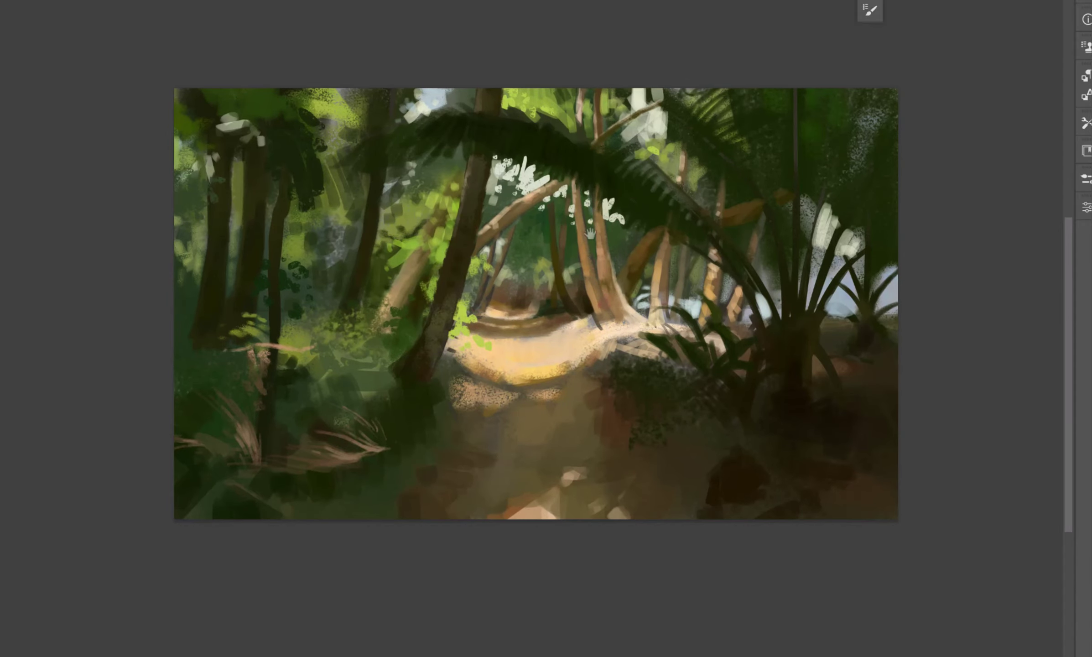
{"action": "left_click_drag", "start_coordinate": [590, 234], "coordinate": [589, 234]}
{"action": "scroll", "coordinate": [593, 260], "scroll_direction": "down", "scroll_amount": 1}
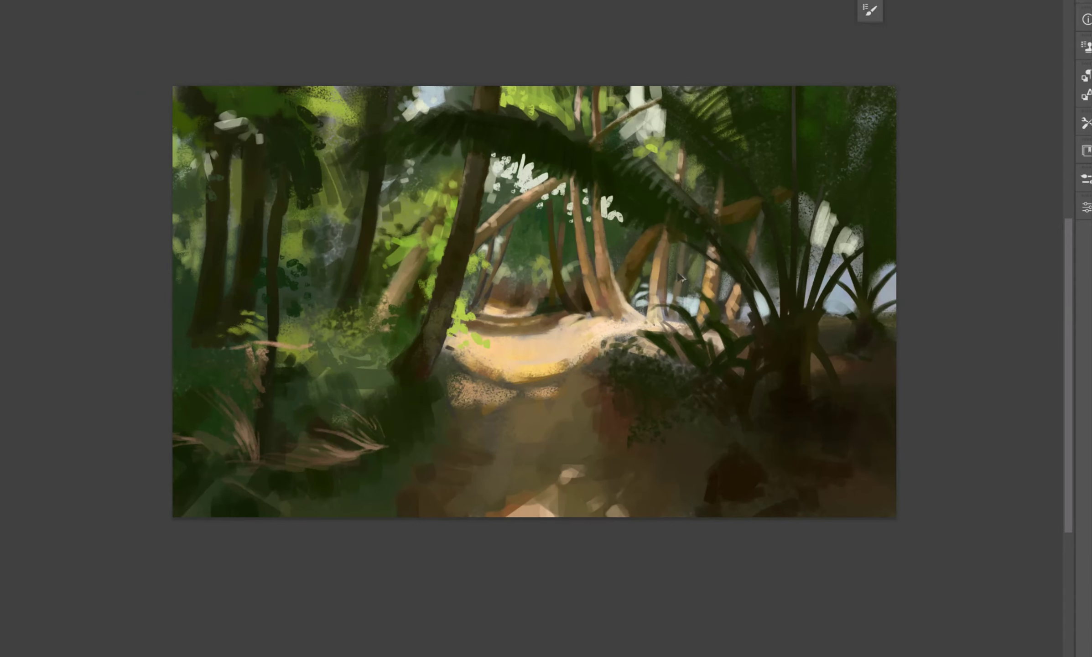
- Paint a fan of pale green leaflets on the arching palm frond and dash light highlights along its midrib
{"action": "scroll", "coordinate": [680, 276], "scroll_direction": "up", "scroll_amount": 2}
{"action": "scroll", "coordinate": [465, 110], "scroll_direction": "up", "scroll_amount": 1}
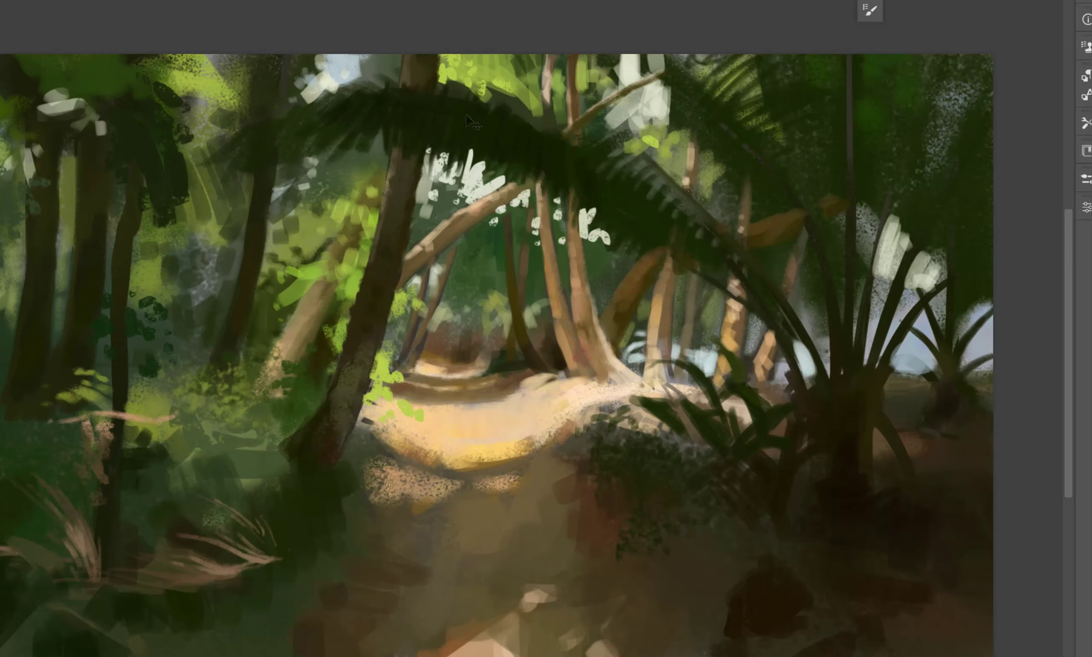
{"action": "scroll", "coordinate": [467, 120], "scroll_direction": "up", "scroll_amount": 1}
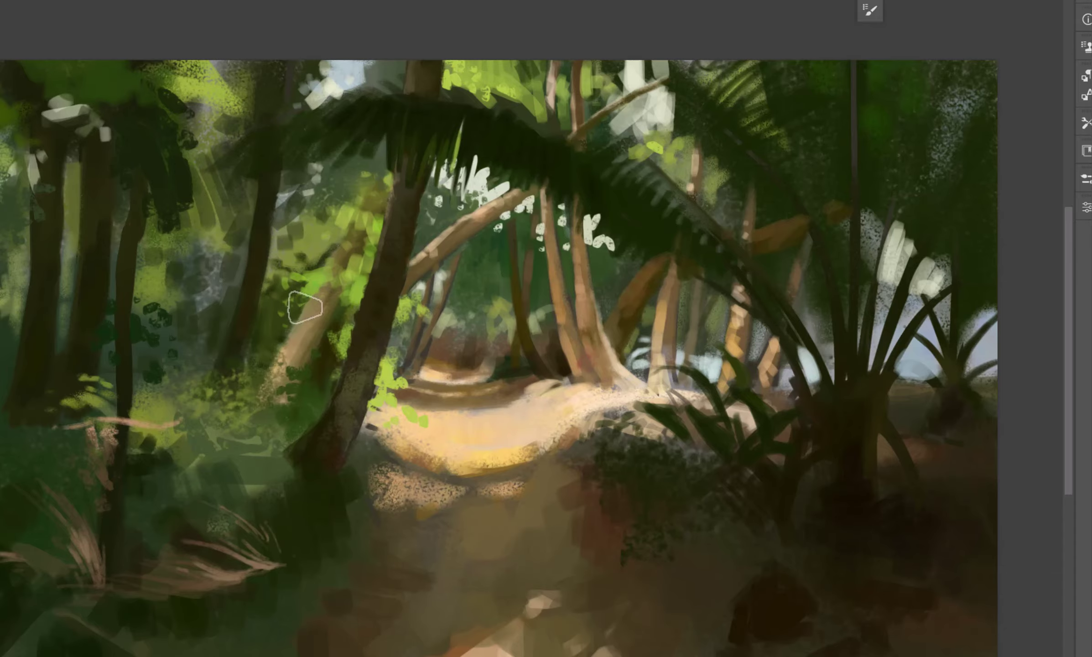
{"action": "key", "text": "ctrl+shift+h"}
{"action": "scroll", "coordinate": [1004, 145], "scroll_direction": "down", "scroll_amount": 3}
{"action": "scroll", "coordinate": [477, 360], "scroll_direction": "up", "scroll_amount": 1}
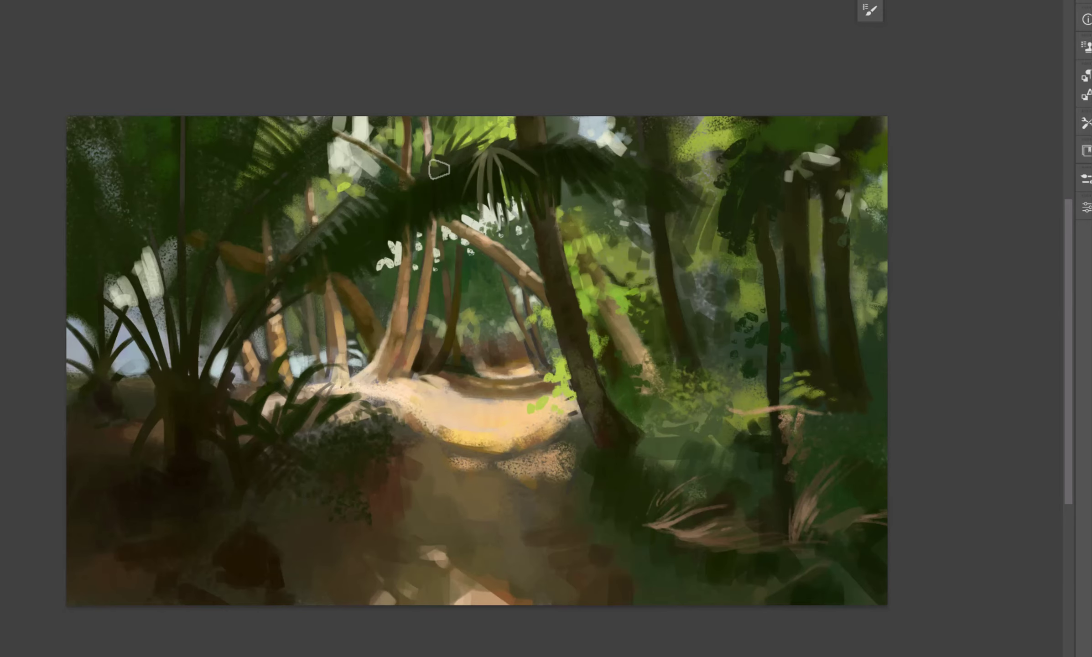
{"action": "scroll", "coordinate": [397, 242], "scroll_direction": "up", "scroll_amount": 2}
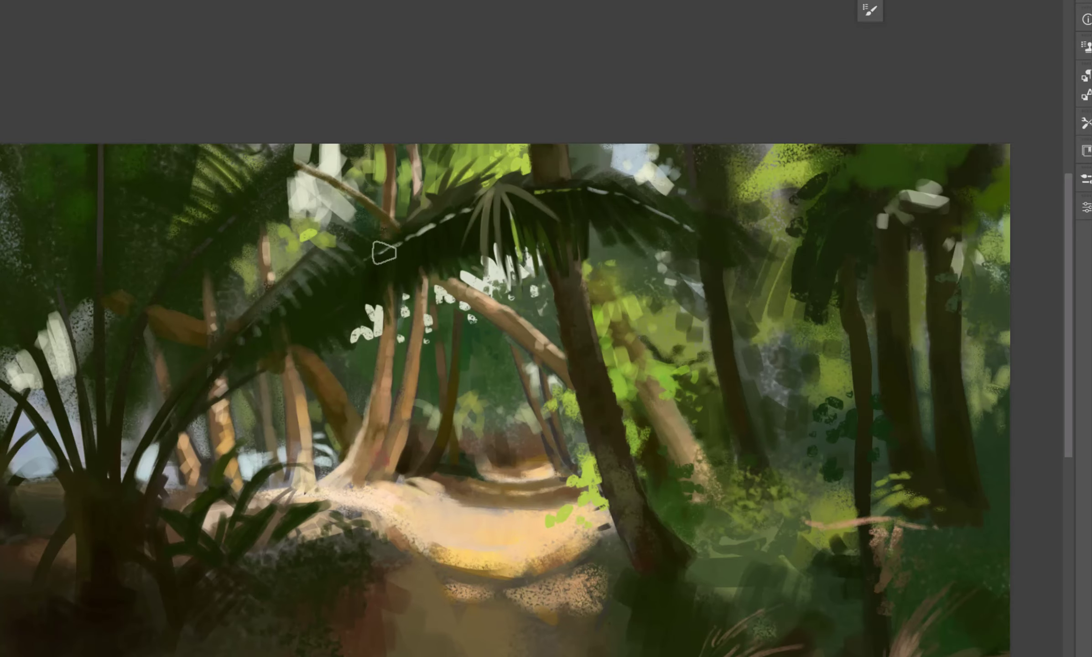
- Darken the lower stem of the arching frond and dab dark leaves around the blue sky patch above it
{"action": "scroll", "coordinate": [225, 440], "scroll_direction": "down", "scroll_amount": 2}
{"action": "key", "text": "ctrl+z"}
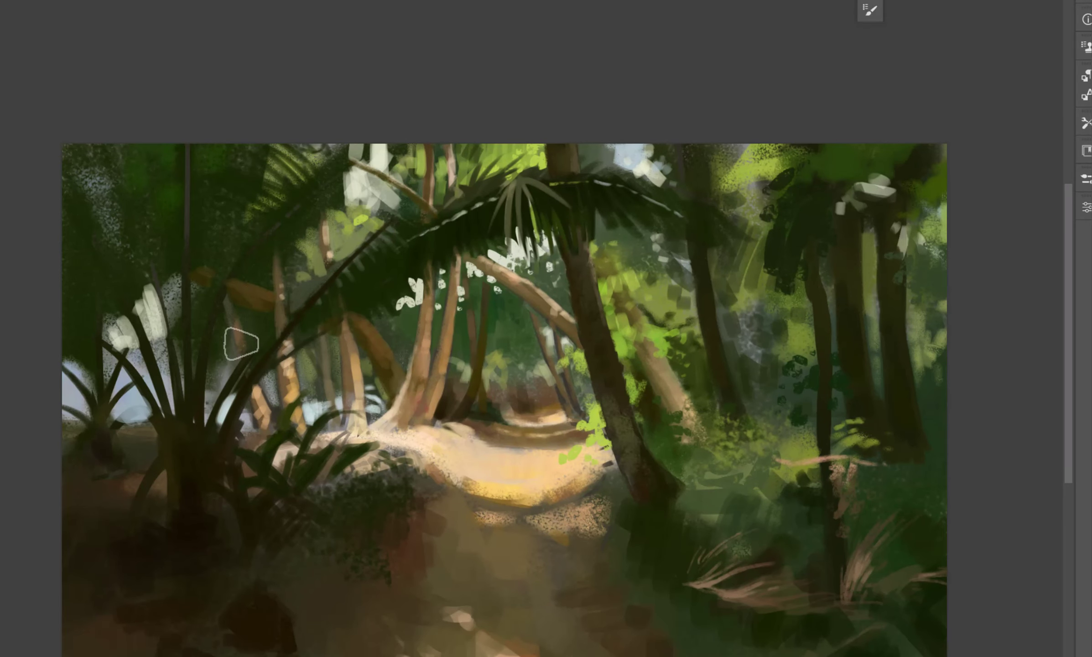
{"action": "left_click_drag", "start_coordinate": [234, 389], "coordinate": [434, 310]}
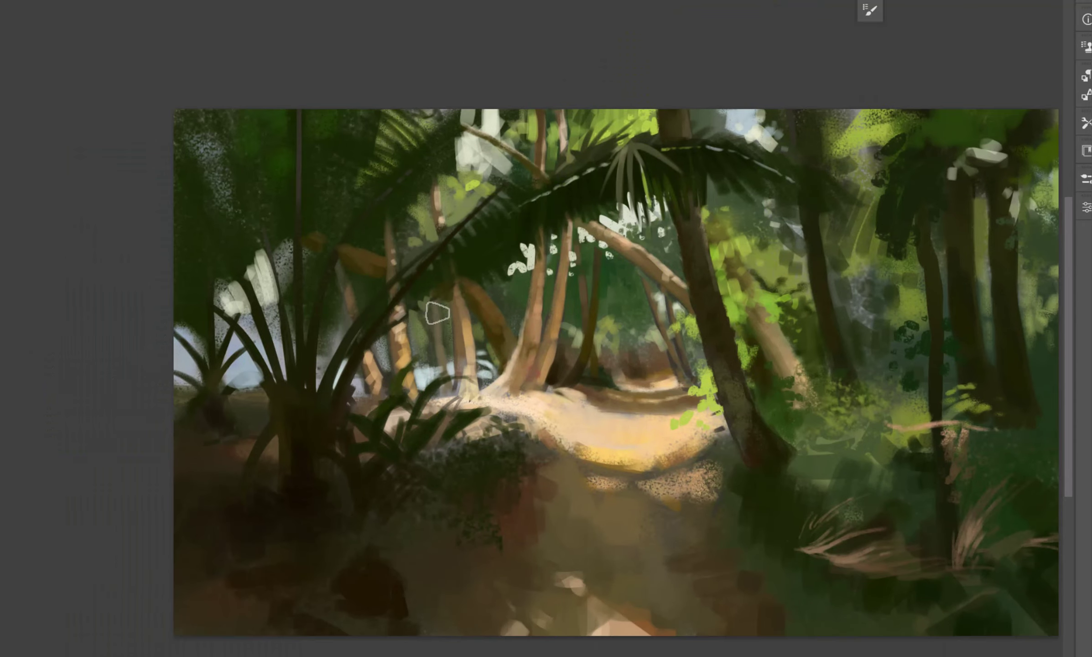
{"action": "left_click", "coordinate": [462, 319], "text": "alt"}
{"action": "key", "text": "h"}
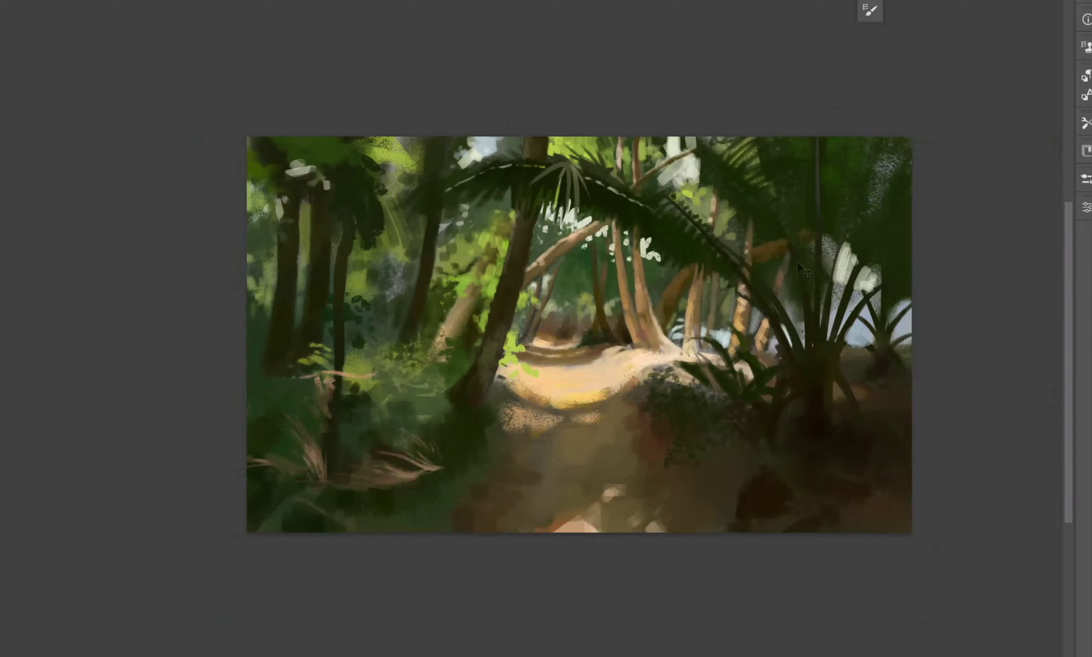
{"action": "scroll", "coordinate": [405, 163], "scroll_direction": "up", "scroll_amount": 2}
{"action": "left_click_drag", "start_coordinate": [448, 194], "coordinate": [473, 200]}
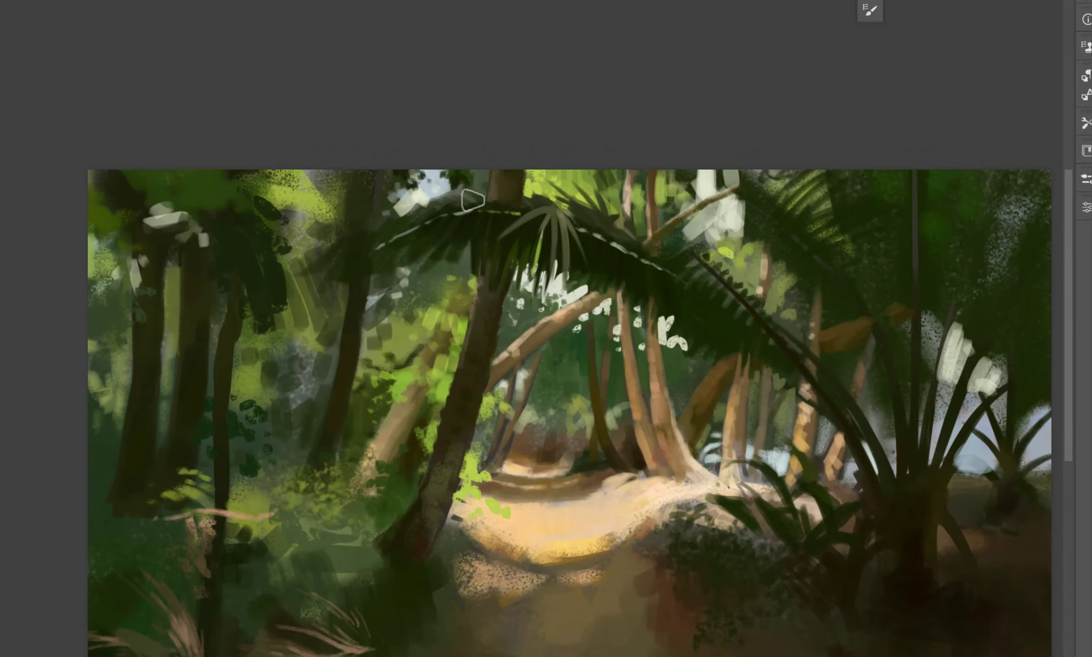
- Dab pale sky gaps into the canopy between the dark trunks and add light bands to the paired slender trunks beside the path
{"action": "scroll", "coordinate": [445, 198], "scroll_direction": "up", "scroll_amount": 1}
{"action": "scroll", "coordinate": [841, 214], "scroll_direction": "down", "scroll_amount": 3}
{"action": "scroll", "coordinate": [841, 215], "scroll_direction": "right", "scroll_amount": 2}
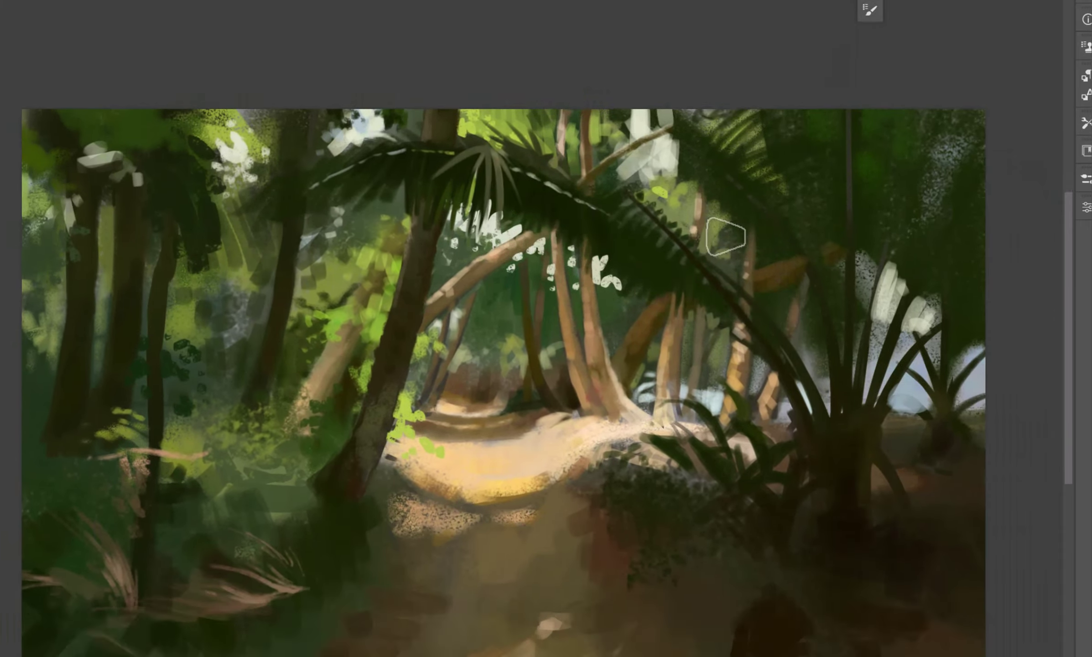
{"action": "scroll", "coordinate": [594, 324], "scroll_direction": "down", "scroll_amount": 1}
{"action": "scroll", "coordinate": [594, 324], "scroll_direction": "right", "scroll_amount": 1}
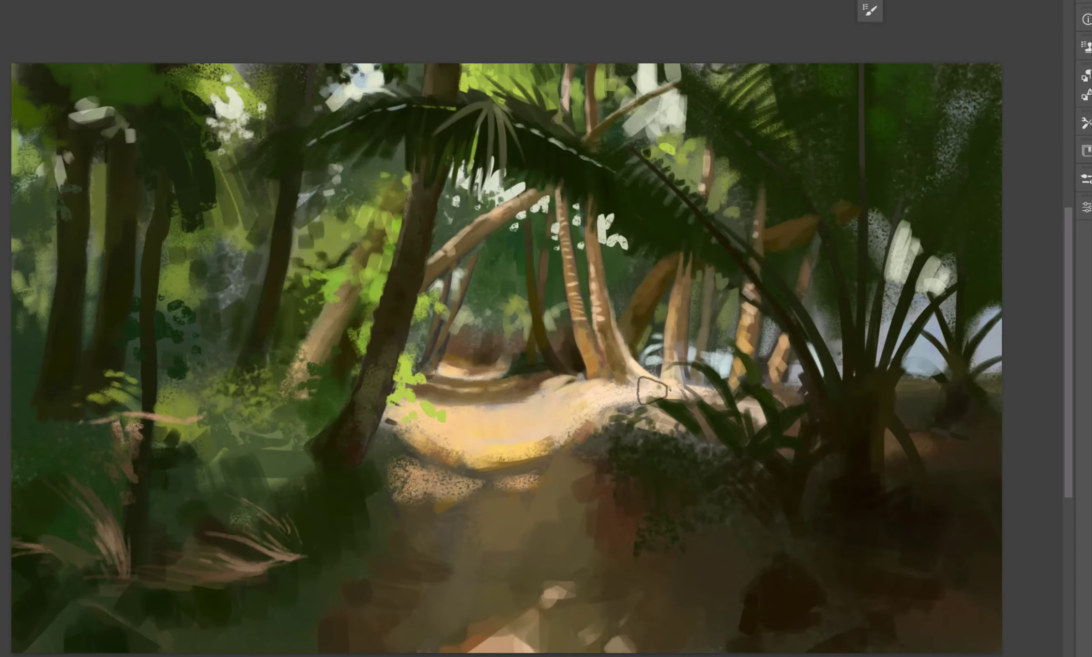
- Mirror the canvas and back while painting cream sunlit edges, bark bands and root highlights on the palm trunks beside the sandy path
{"action": "left_click", "coordinate": [593, 319], "text": "alt"}
{"action": "key", "text": "h"}
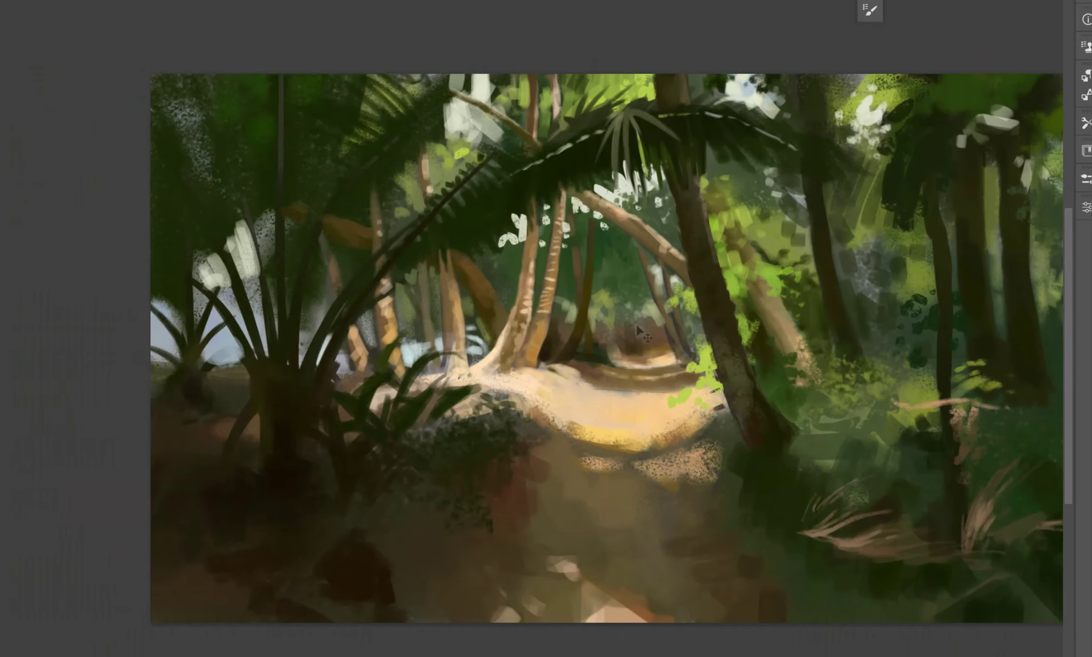
{"action": "scroll", "coordinate": [638, 330], "scroll_direction": "up", "scroll_amount": 2}
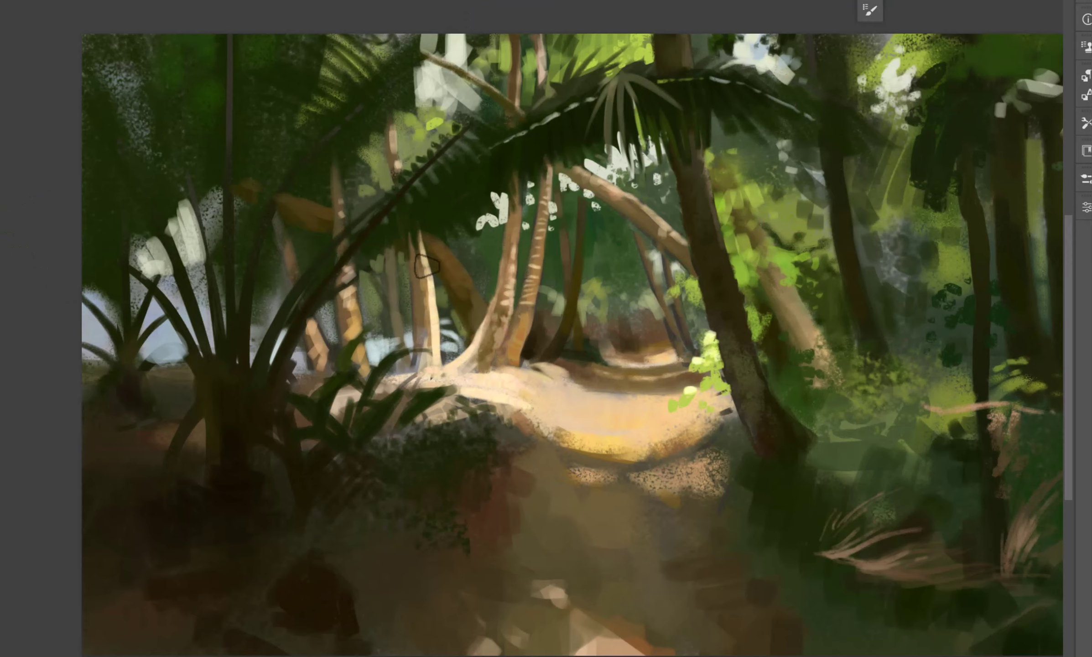
{"action": "key", "text": "h"}
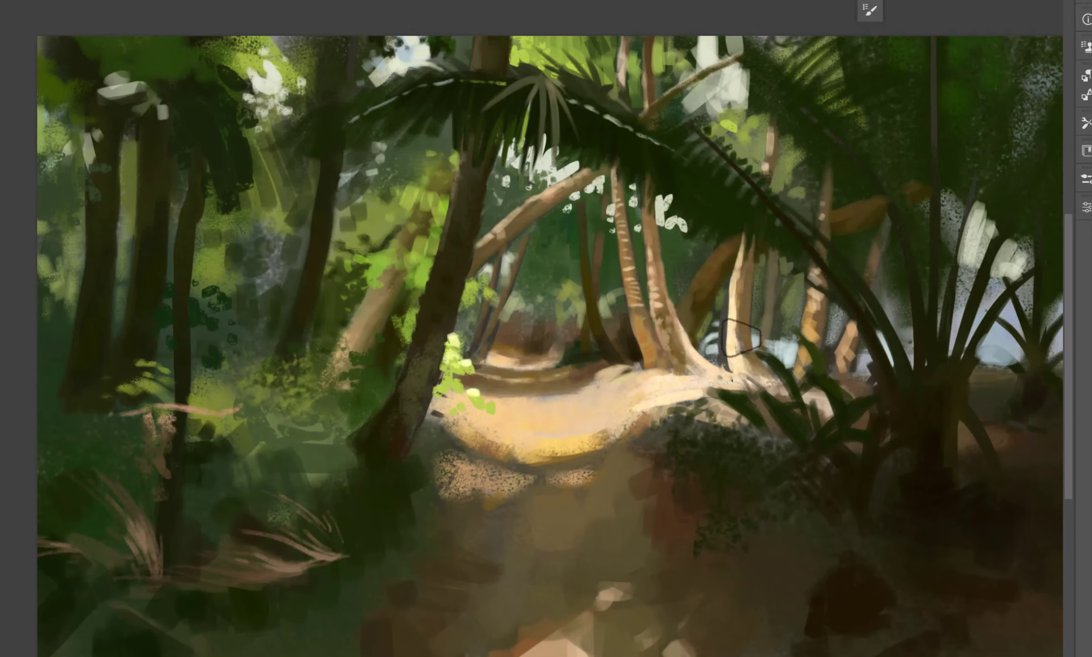
{"action": "left_click_drag", "start_coordinate": [736, 304], "coordinate": [645, 312]}
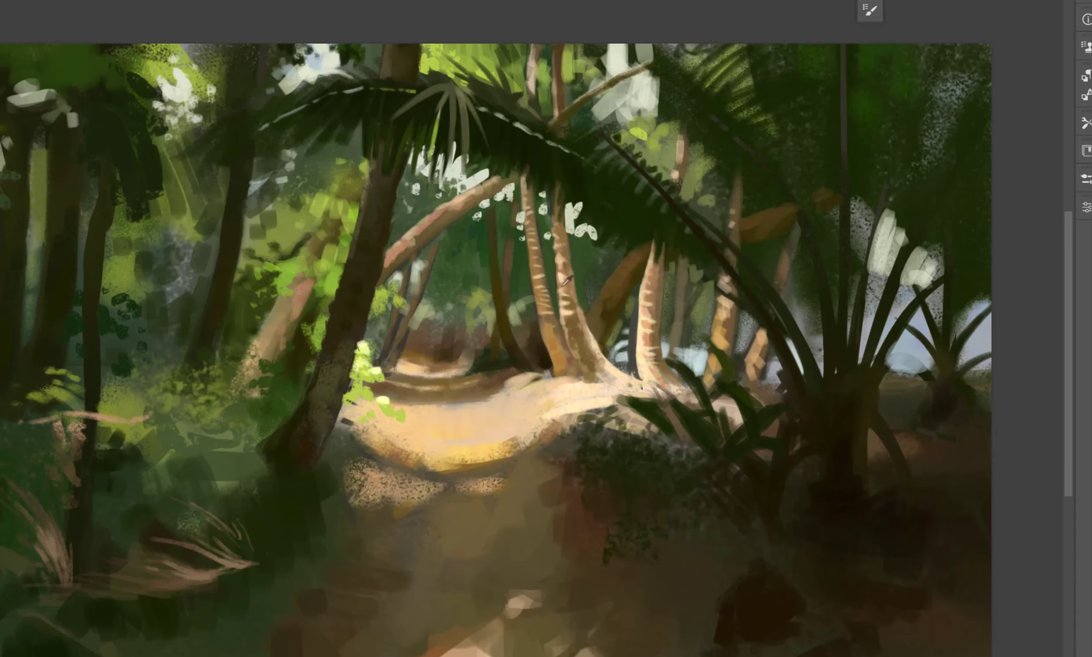
{"action": "left_click_drag", "start_coordinate": [583, 201], "coordinate": [611, 334]}
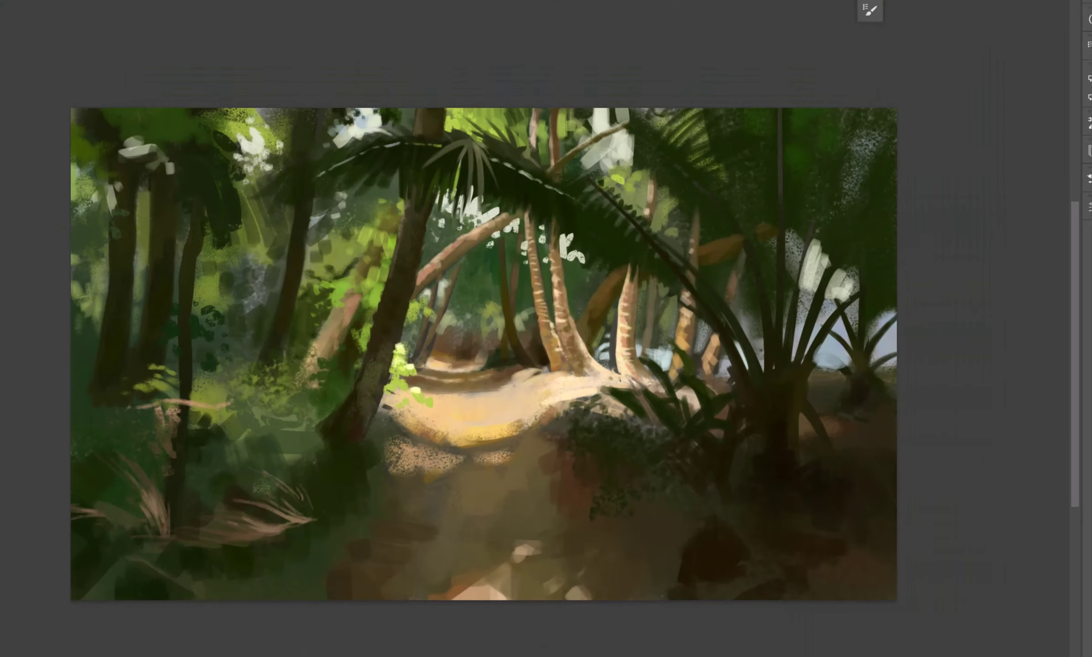
- Paint long, dark green pointed leaflets along the lower half of the arching palm frond
{"action": "left_click_drag", "start_coordinate": [503, 299], "coordinate": [612, 216]}
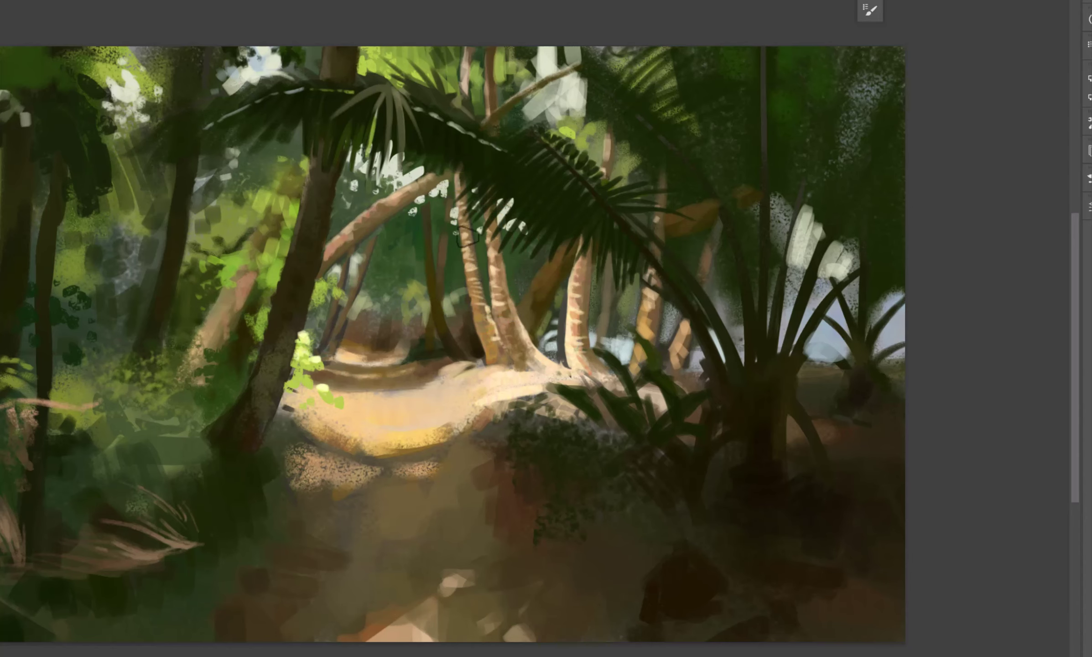
{"action": "scroll", "coordinate": [349, 106], "scroll_direction": "up", "scroll_amount": 2}
{"action": "scroll", "coordinate": [350, 106], "scroll_direction": "left", "scroll_amount": 2}
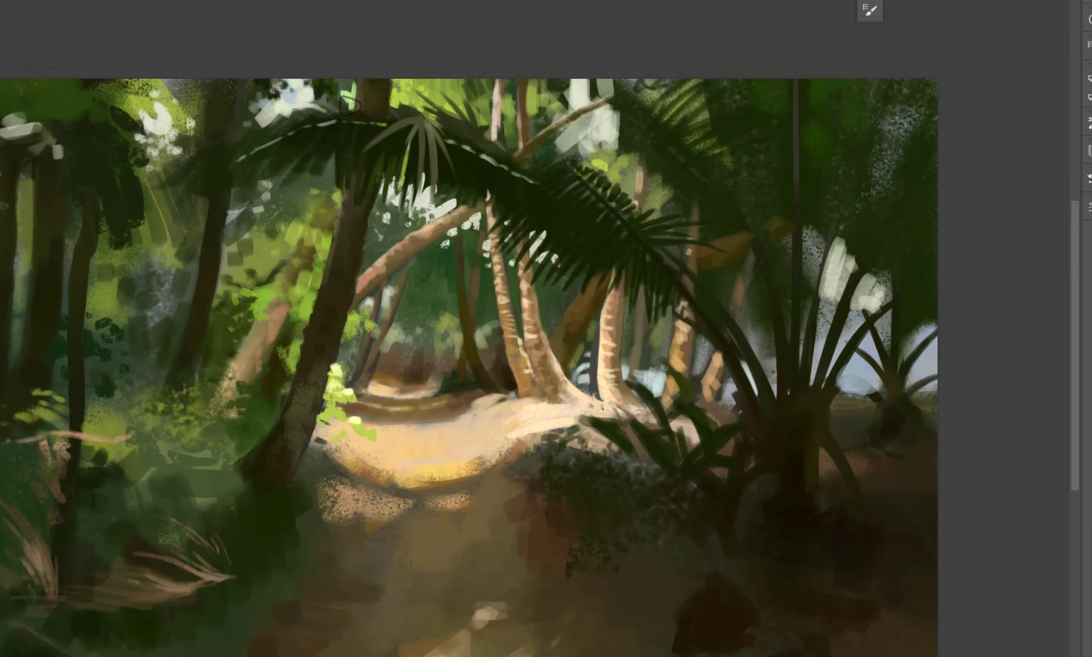
- Dab bright green and yellow-green leaves into the canopy above the dark trunks, and darken the large foreground palm's stems on the mirrored canvas
{"action": "scroll", "coordinate": [501, 365], "scroll_direction": "up", "scroll_amount": 1}
{"action": "scroll", "coordinate": [501, 365], "scroll_direction": "left", "scroll_amount": 2}
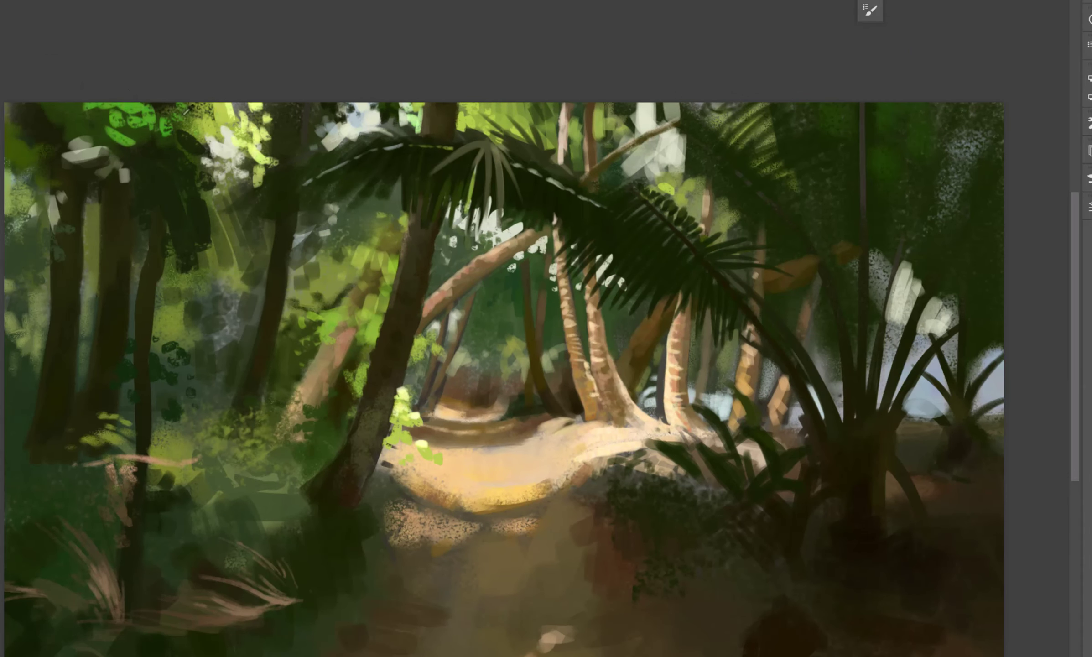
{"action": "key", "text": "ctrl+0"}
{"action": "scroll", "coordinate": [429, 281], "scroll_direction": "up", "scroll_amount": 2}
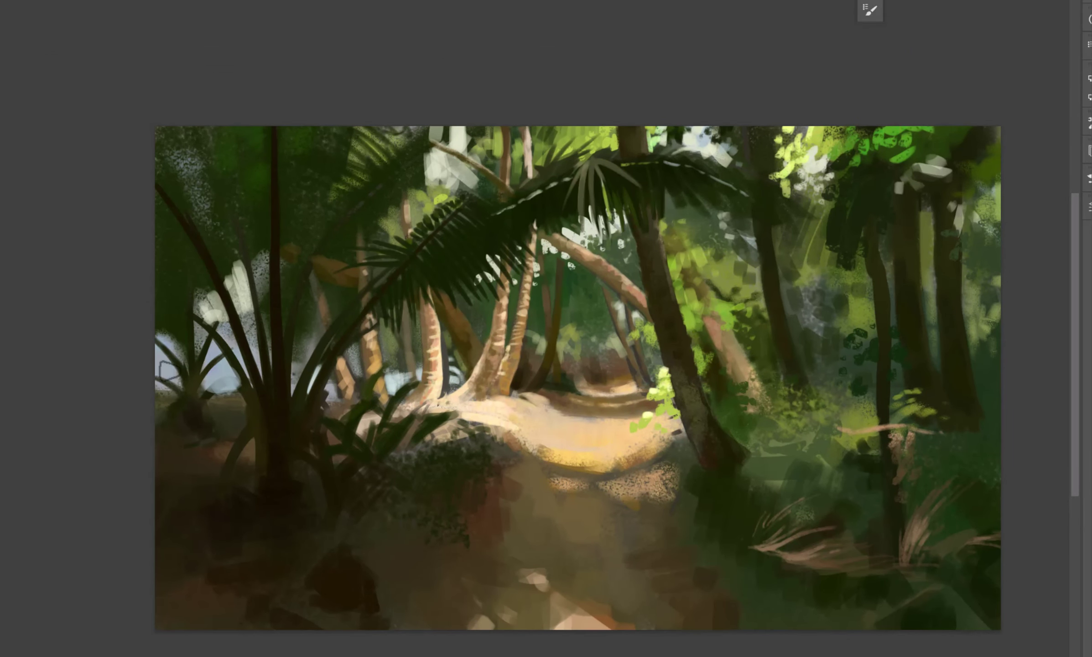
- Paint broad curving dark green and teal leaves on the low plant beside the sand, with warm light behind its leaves
{"action": "scroll", "coordinate": [431, 395], "scroll_direction": "up", "scroll_amount": 3}
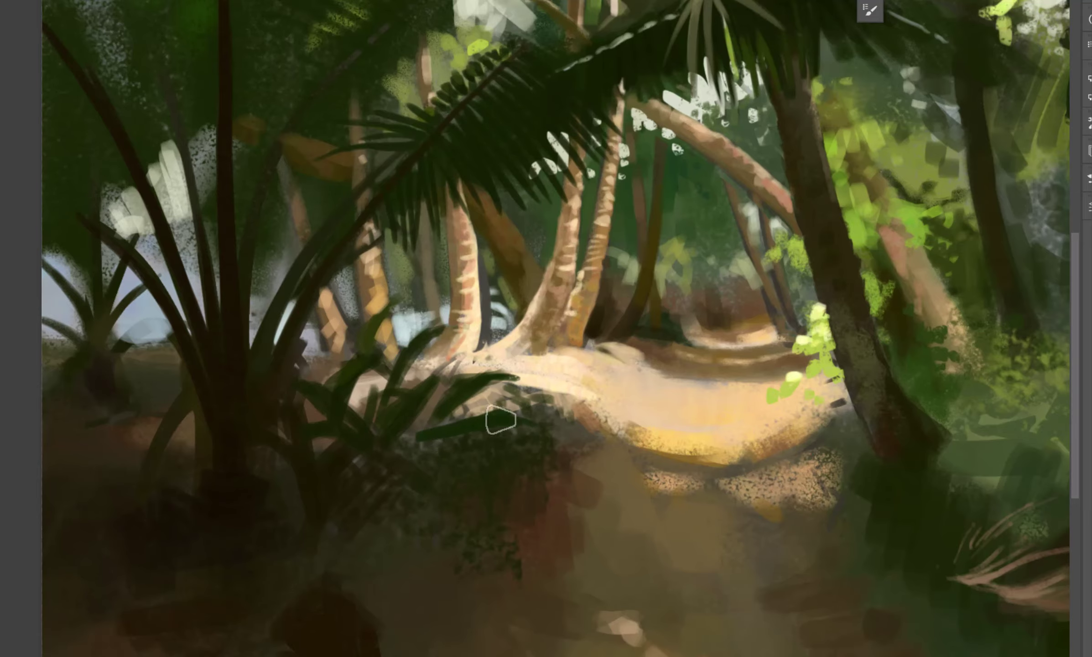
{"action": "mouse_move", "coordinate": [373, 329]}
{"action": "left_mouse_down"}
{"action": "mouse_move", "coordinate": [403, 360]}
{"action": "mouse_move", "coordinate": [378, 379]}
{"action": "mouse_move", "coordinate": [460, 353]}
{"action": "left_mouse_up"}
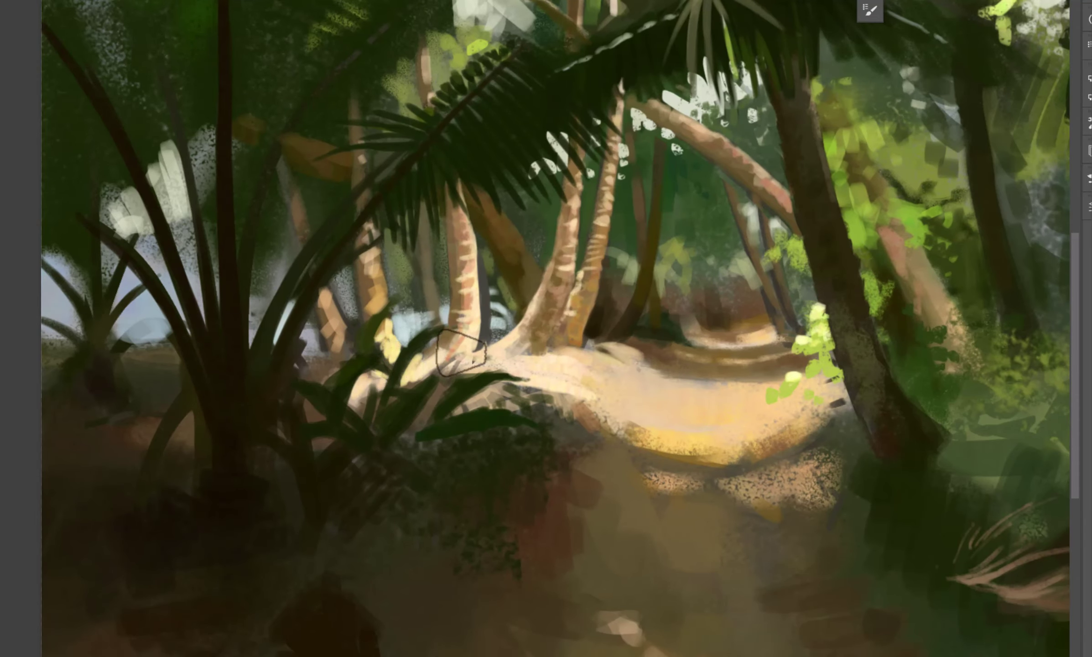
{"action": "key", "text": "h"}
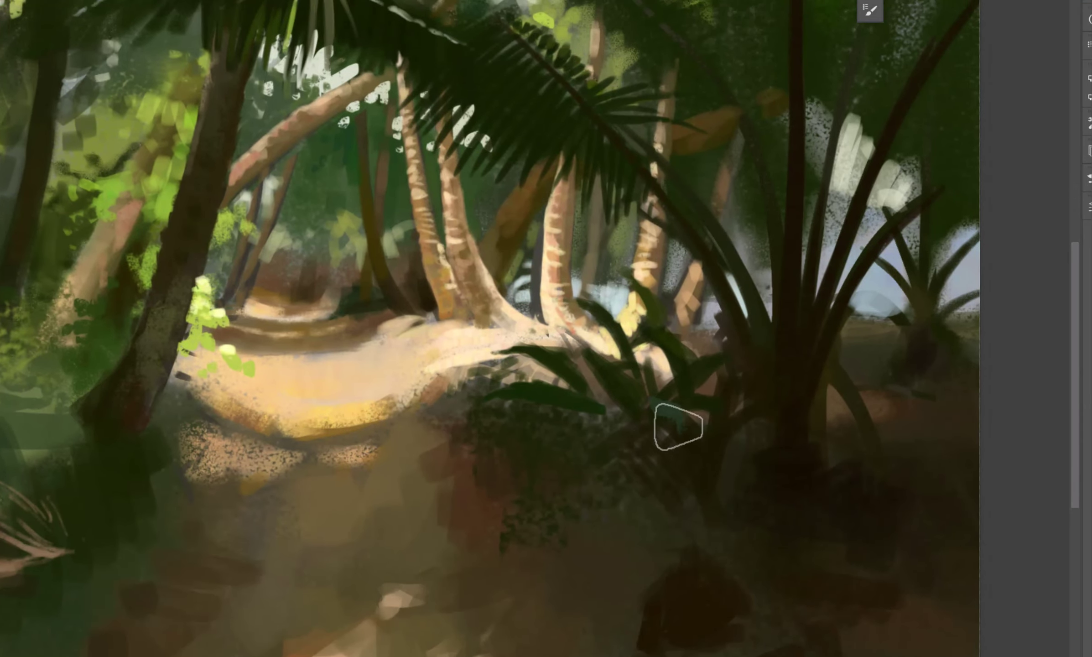
{"action": "left_click_drag", "start_coordinate": [670, 402], "coordinate": [687, 461]}
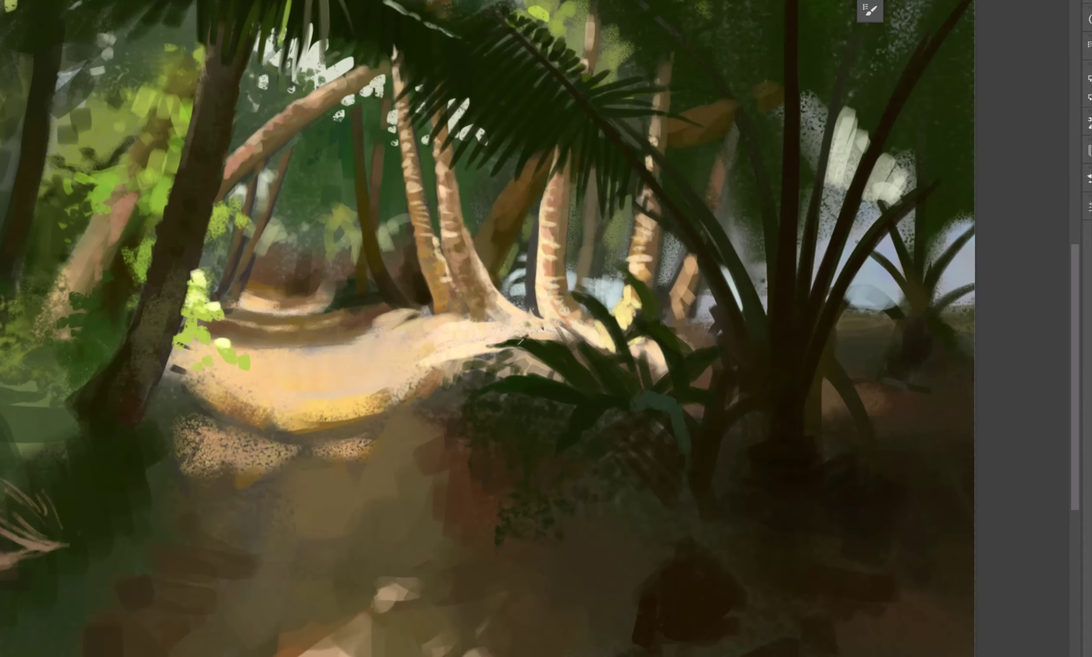
{"action": "mouse_move", "coordinate": [521, 340]}
{"action": "left_mouse_down"}
{"action": "mouse_move", "coordinate": [588, 322]}
{"action": "mouse_move", "coordinate": [515, 304]}
{"action": "left_mouse_up"}
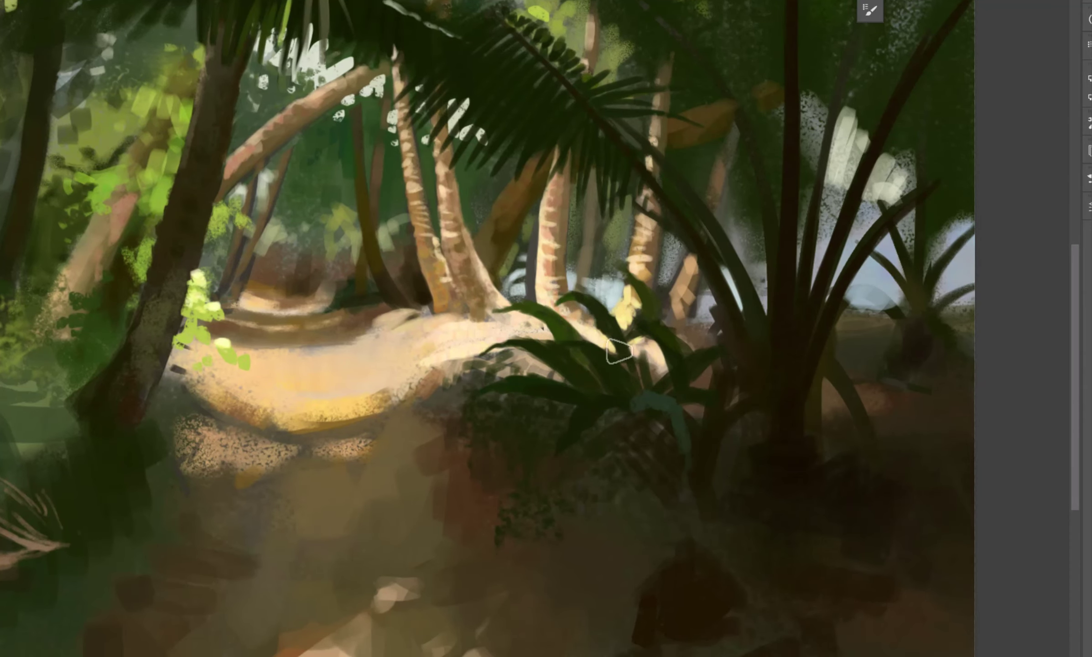
{"action": "mouse_move", "coordinate": [618, 296]}
{"action": "left_mouse_down"}
{"action": "mouse_move", "coordinate": [602, 392]}
{"action": "mouse_move", "coordinate": [596, 330]}
{"action": "mouse_move", "coordinate": [582, 385]}
{"action": "left_mouse_up"}
- Fill the gaps between the slender trunks and the large palm's stems with pale blue light
{"action": "key", "text": "ctrl+minus"}
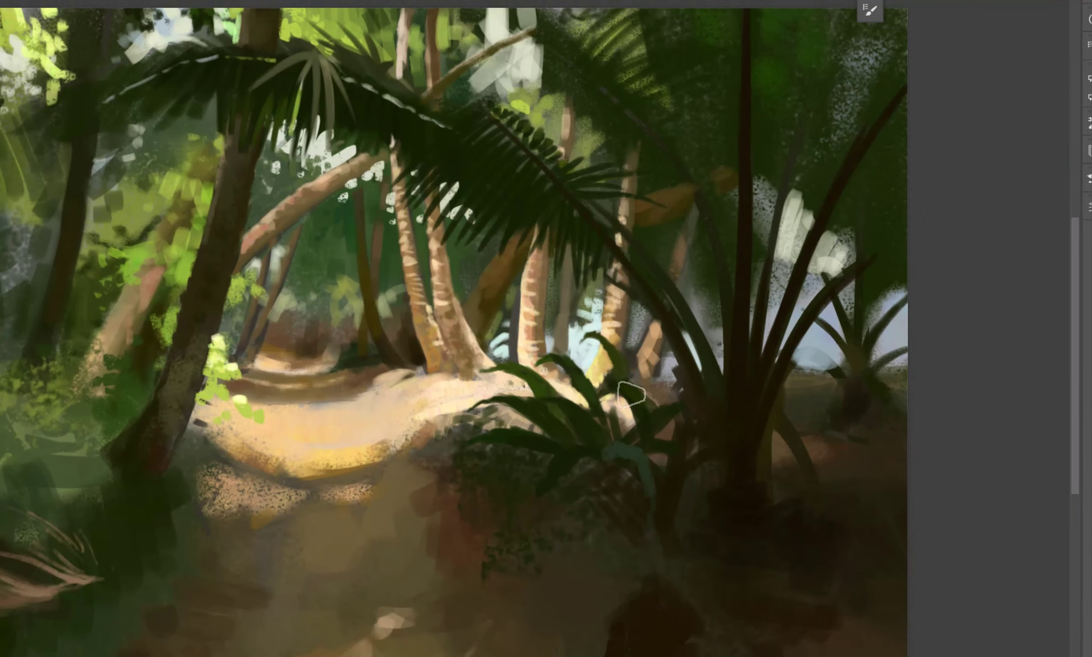
{"action": "key", "text": "ctrl+minus"}
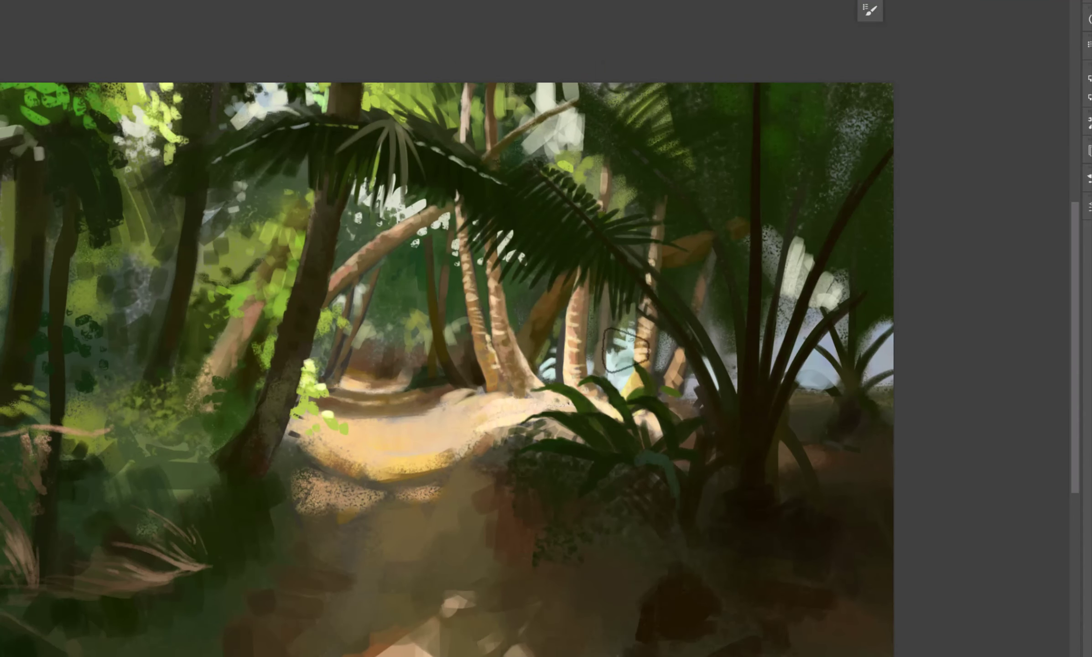
{"action": "mouse_move", "coordinate": [807, 370]}
{"action": "left_mouse_down"}
{"action": "mouse_move", "coordinate": [748, 350]}
{"action": "mouse_move", "coordinate": [721, 361]}
{"action": "mouse_move", "coordinate": [810, 337]}
{"action": "mouse_move", "coordinate": [683, 293]}
{"action": "left_mouse_up"}
{"action": "key", "text": "ctrl+plus"}
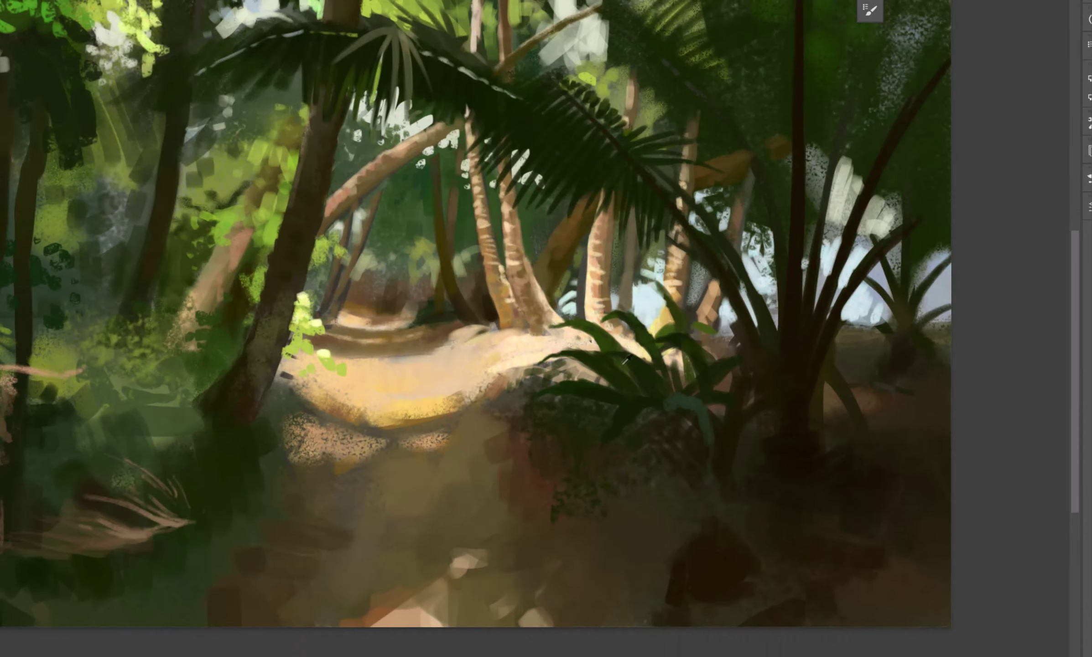
- Draw thin dry grass blades beneath the broad-leaved plant with a smaller brush
{"action": "key", "text": "bracketleft"}
{"action": "key", "text": "bracketleft"}
{"action": "key", "text": "bracketleft"}
{"action": "mouse_move", "coordinate": [639, 418]}
{"action": "left_mouse_down"}
{"action": "mouse_move", "coordinate": [699, 429]}
{"action": "mouse_move", "coordinate": [620, 436]}
{"action": "mouse_move", "coordinate": [659, 480]}
{"action": "left_mouse_up"}
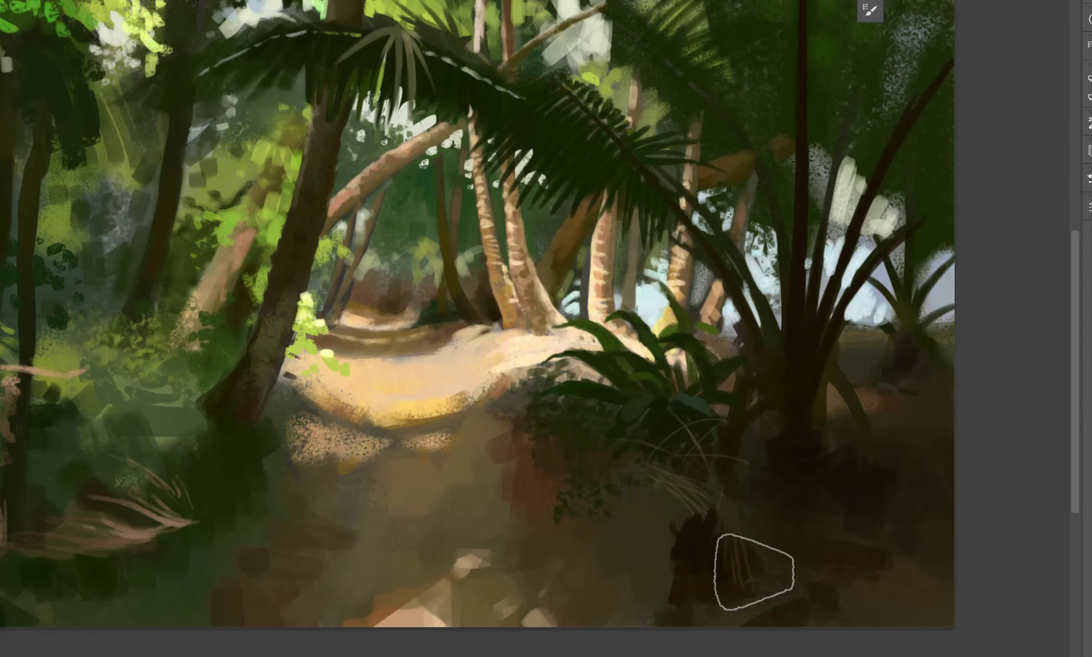
{"action": "key", "text": "ctrl+minus"}
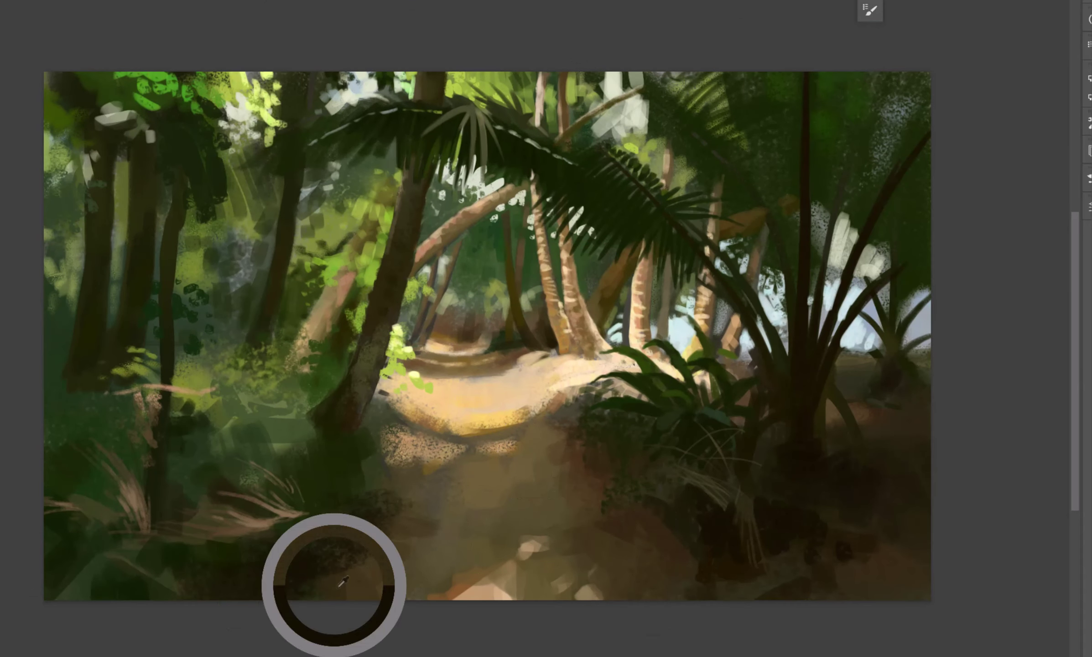
- Stipple dark foliage along the path's shaded near edge, and fan more dry blades around the grass clump on the mirrored canvas
{"action": "left_click_drag", "start_coordinate": [244, 567], "coordinate": [251, 597]}
{"action": "left_click_drag", "start_coordinate": [800, 527], "coordinate": [741, 494]}
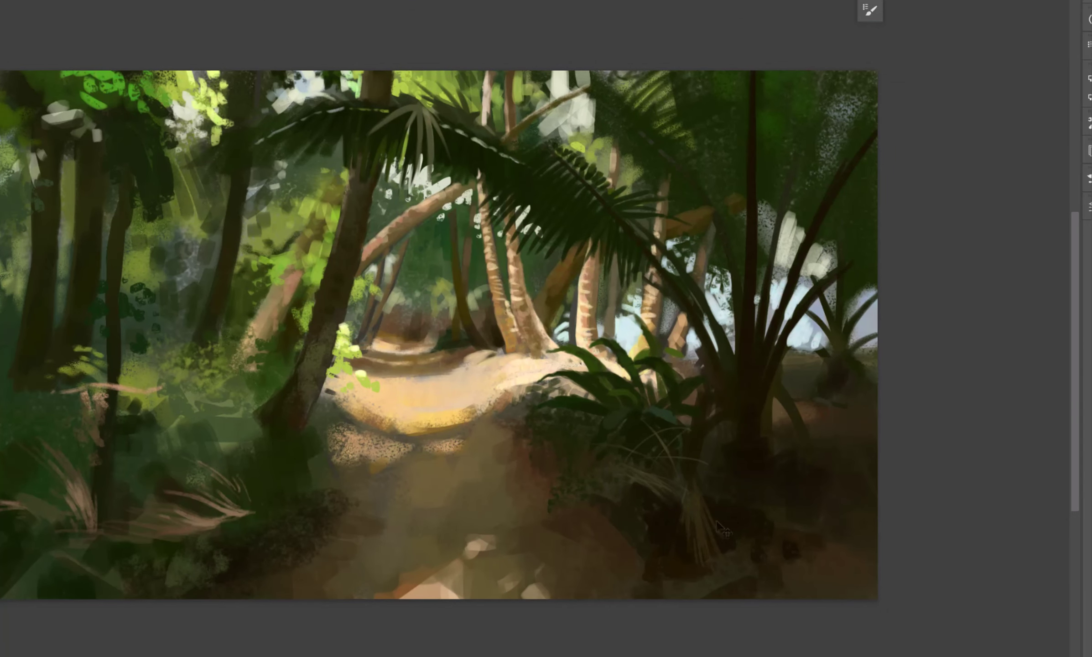
{"action": "key", "text": "ctrl+shift+h"}
{"action": "key", "text": "ctrl+plus"}
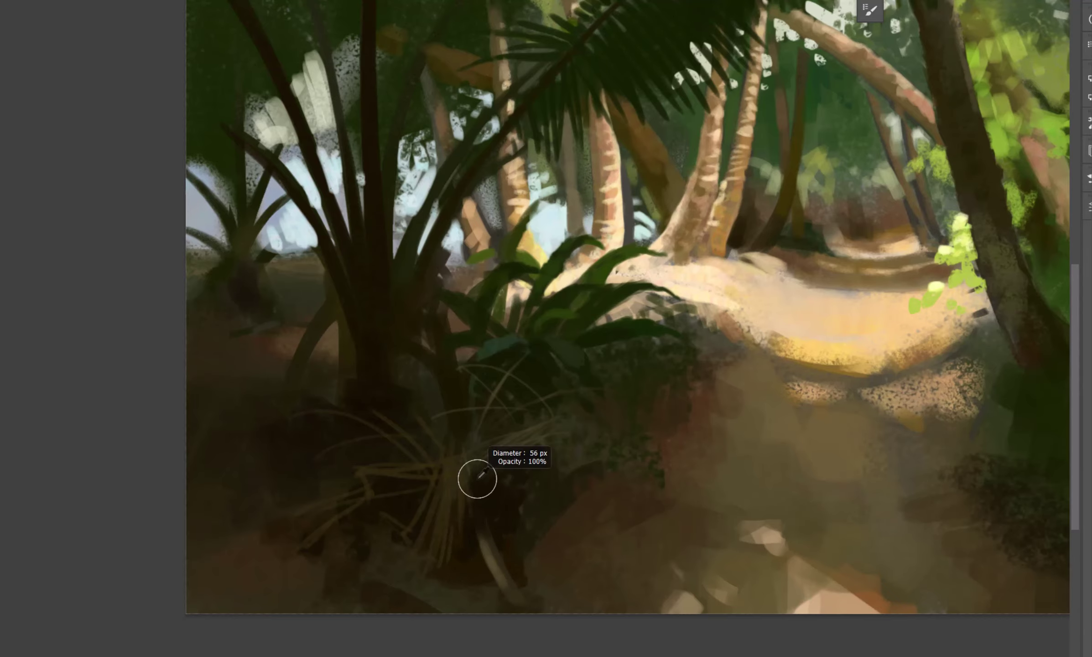
- Dab small green leaves, reddish litter and a pale light patch on the ground between the dry grass clump and the path
{"action": "key", "text": "ctrl+minus"}
{"action": "mouse_move", "coordinate": [590, 425]}
{"action": "left_mouse_down"}
{"action": "mouse_move", "coordinate": [508, 509]}
{"action": "mouse_move", "coordinate": [545, 511]}
{"action": "left_mouse_up"}
{"action": "left_click_drag", "start_coordinate": [626, 435], "coordinate": [641, 447]}
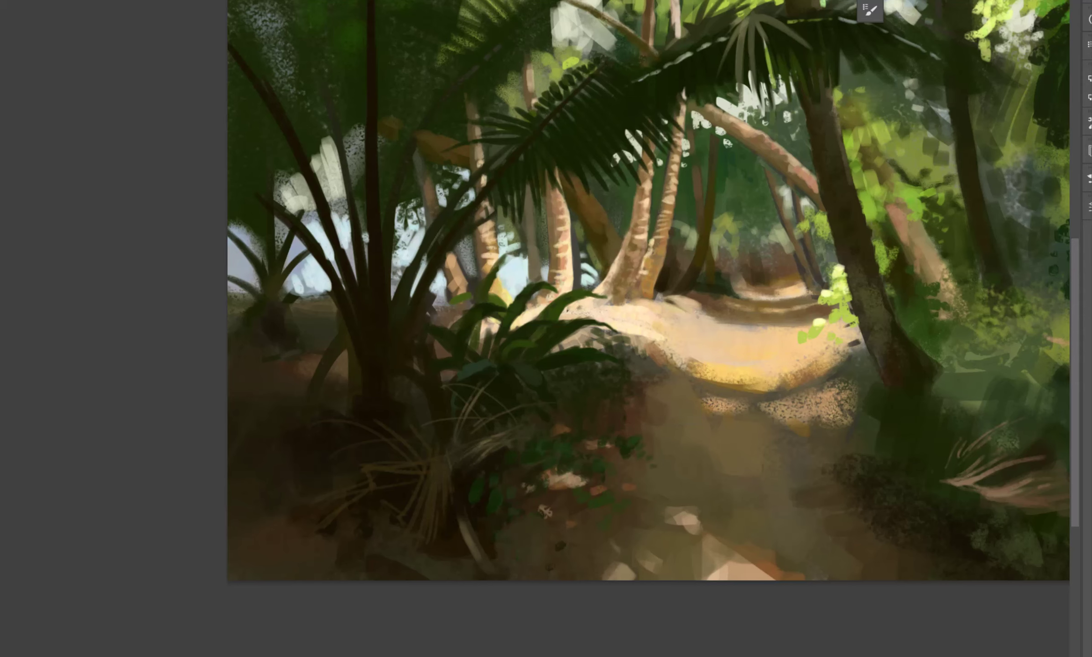
- Scatter small pinkish light spots and dark green leaves over the shaded ground around the large palm's base
{"action": "left_click_drag", "start_coordinate": [429, 554], "coordinate": [282, 573]}
{"action": "mouse_move", "coordinate": [301, 500]}
{"action": "left_mouse_down"}
{"action": "mouse_move", "coordinate": [237, 573]}
{"action": "mouse_move", "coordinate": [234, 448]}
{"action": "left_mouse_up"}
{"action": "left_click_drag", "start_coordinate": [319, 393], "coordinate": [340, 384]}
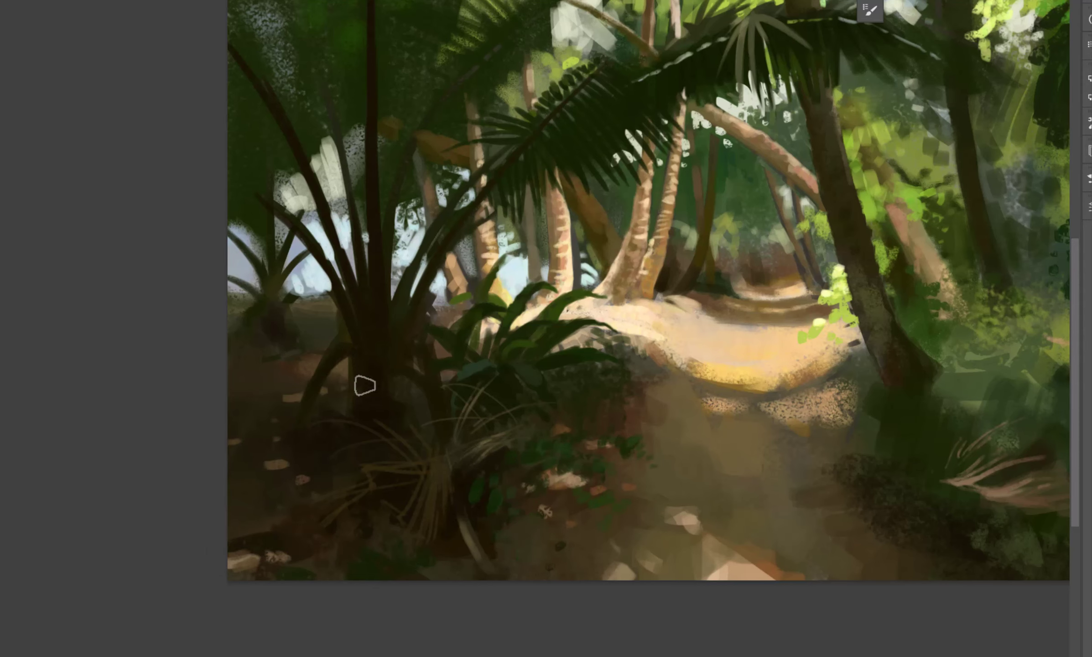
{"action": "left_click", "coordinate": [302, 471], "text": "alt"}
- Mirror the canvas and paint extra dark stems rising beside the large palm, with light spots and bright green leaves at its base
{"action": "key", "text": "ctrl+shift+h"}
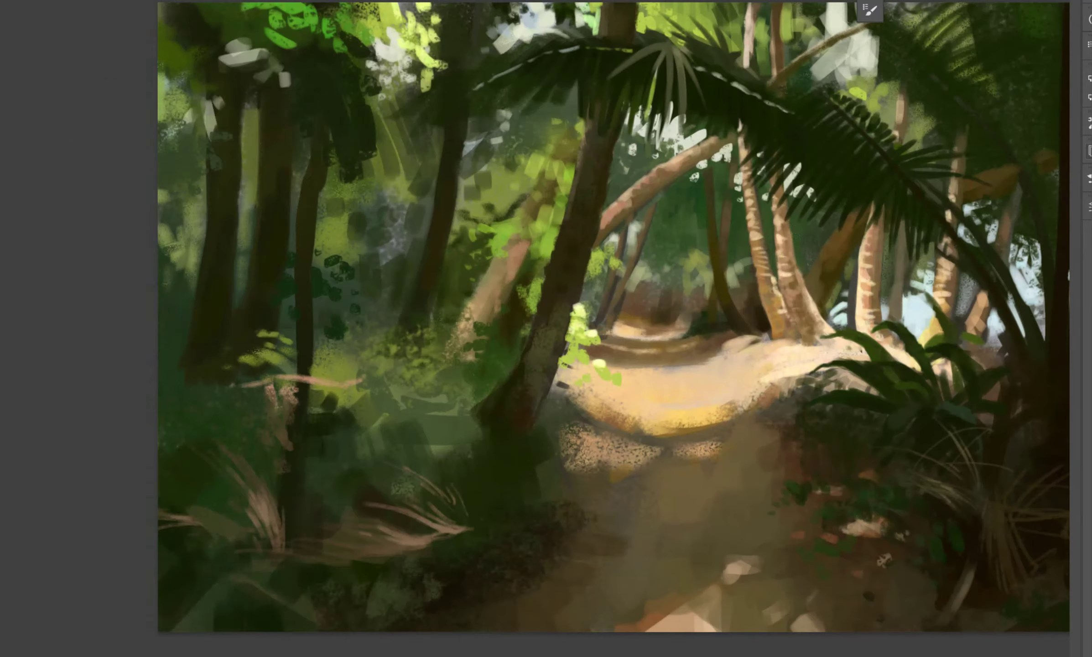
{"action": "left_click_drag", "start_coordinate": [662, 329], "coordinate": [675, 334]}
{"action": "left_click_drag", "start_coordinate": [677, 349], "coordinate": [692, 357]}
{"action": "mouse_move", "coordinate": [714, 393]}
{"action": "left_mouse_down"}
{"action": "mouse_move", "coordinate": [729, 386]}
{"action": "mouse_move", "coordinate": [687, 216]}
{"action": "left_mouse_up"}
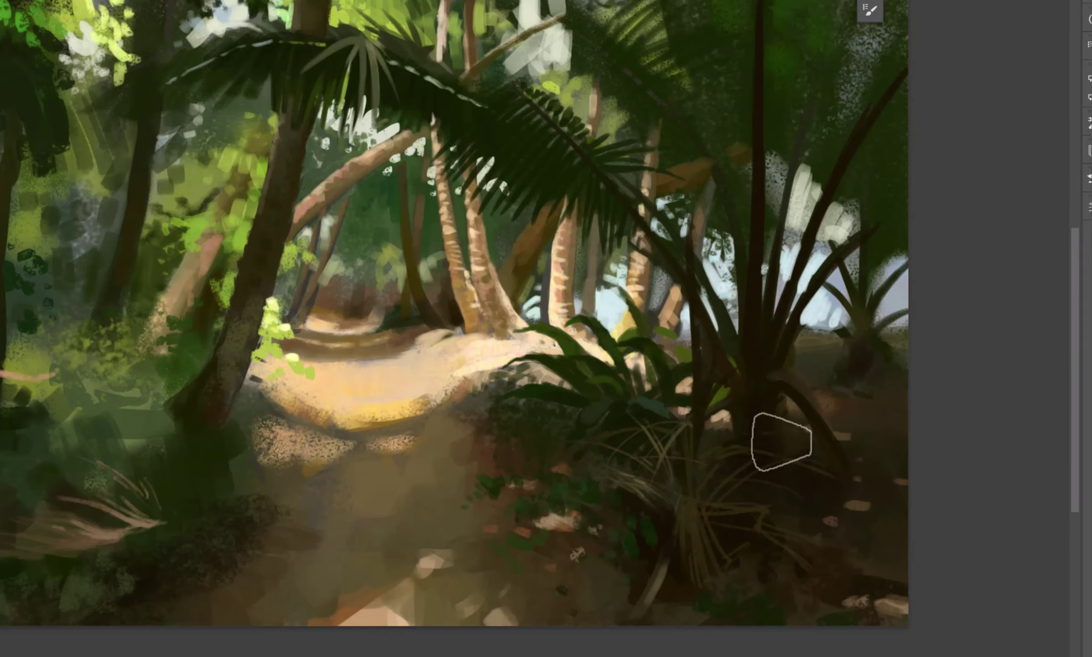
{"action": "left_click_drag", "start_coordinate": [781, 442], "coordinate": [734, 434]}
{"action": "left_click_drag", "start_coordinate": [706, 369], "coordinate": [697, 319]}
{"action": "left_click_drag", "start_coordinate": [724, 325], "coordinate": [738, 277]}
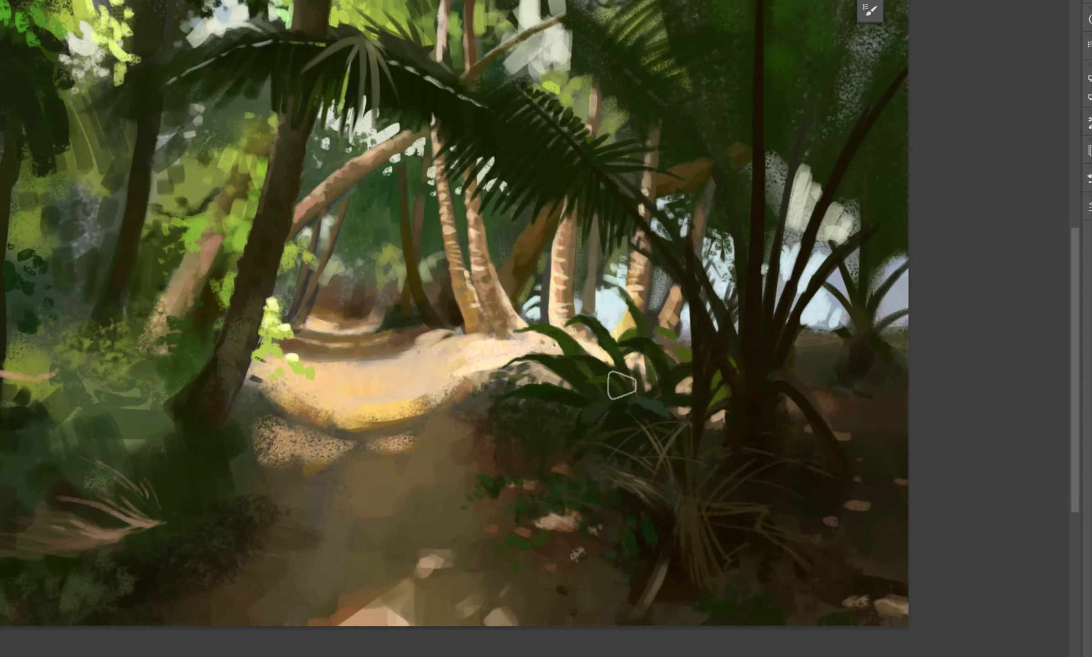
{"action": "left_click_drag", "start_coordinate": [686, 392], "coordinate": [657, 267]}
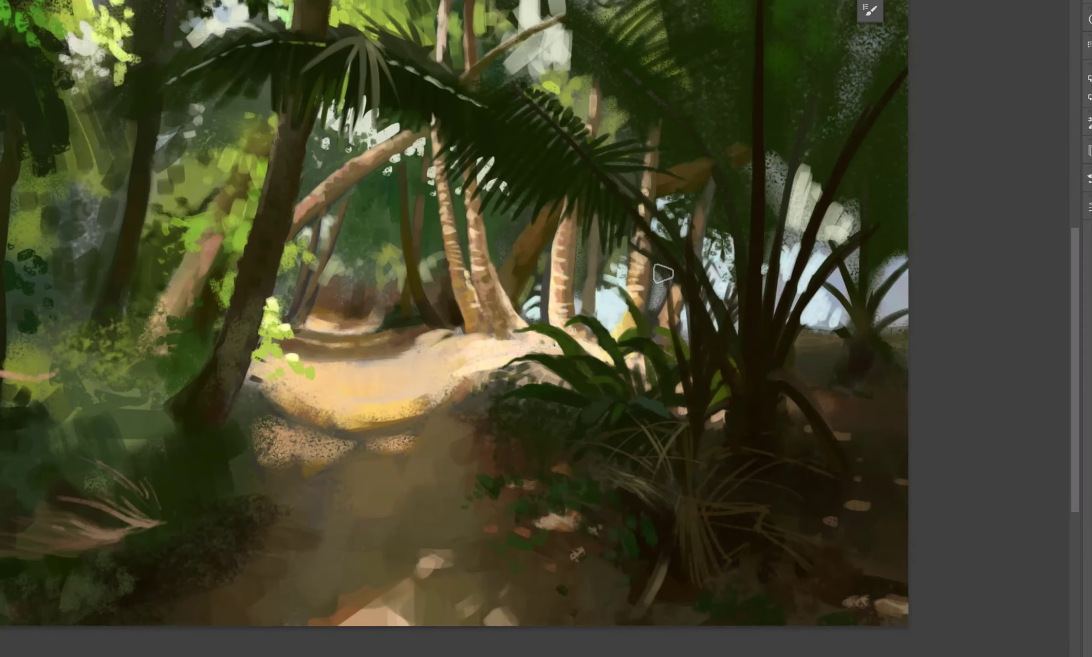
- Soften the edges of the sunlit sand patches and foreground light spots on the path, and mirror the canvas
{"action": "scroll", "coordinate": [851, 495], "scroll_direction": "down", "scroll_amount": 3}
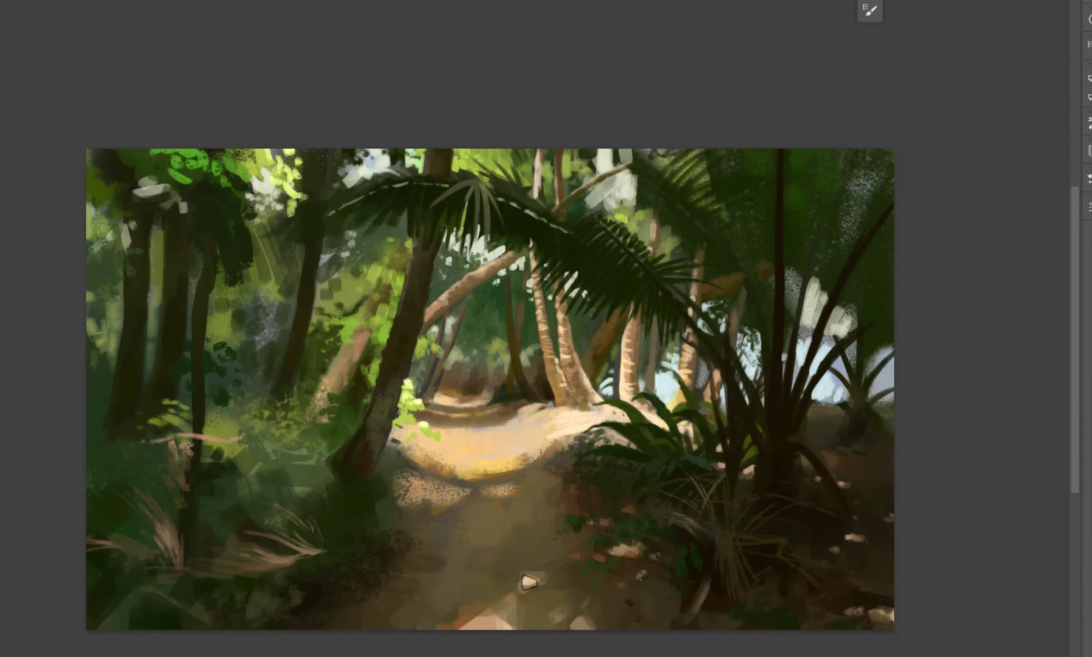
{"action": "left_click_drag", "start_coordinate": [399, 488], "coordinate": [522, 474]}
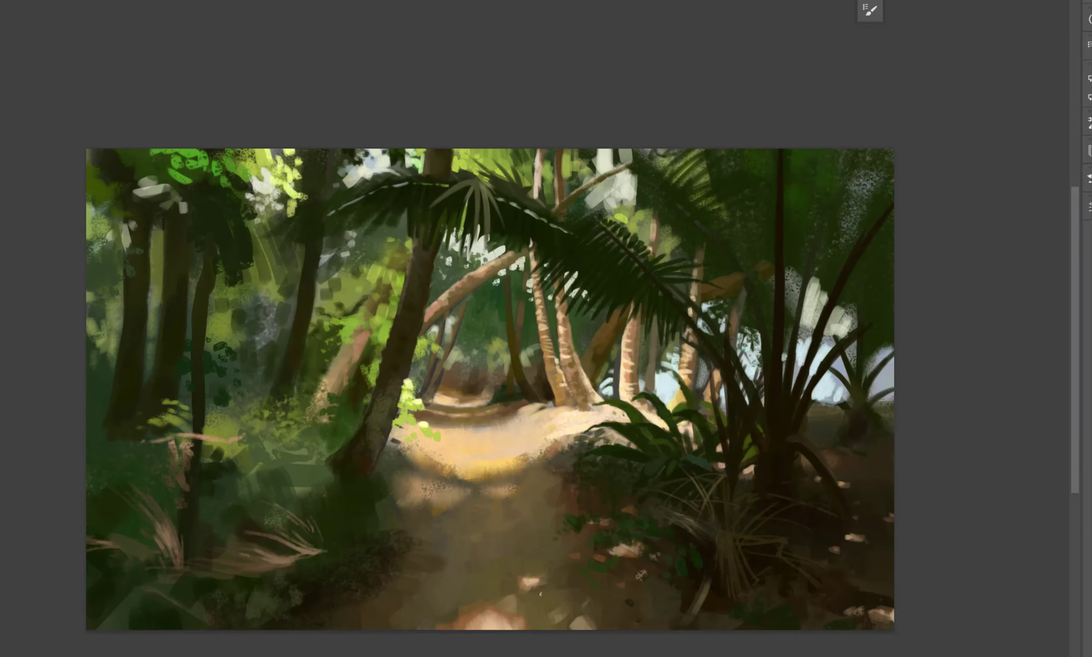
{"action": "key", "text": "h"}
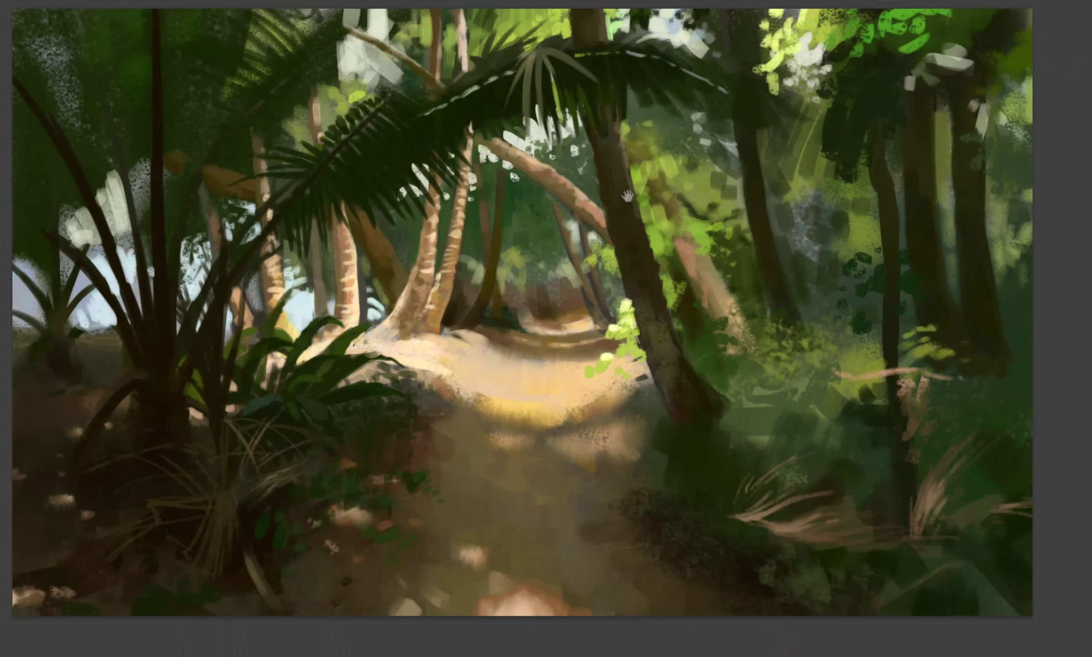
- Adjust the brush's shape dynamics with Initial Direction angle control, and check its dual brush options
{"action": "left_click_drag", "start_coordinate": [669, 394], "coordinate": [642, 424]}
{"action": "key", "text": "F5"}
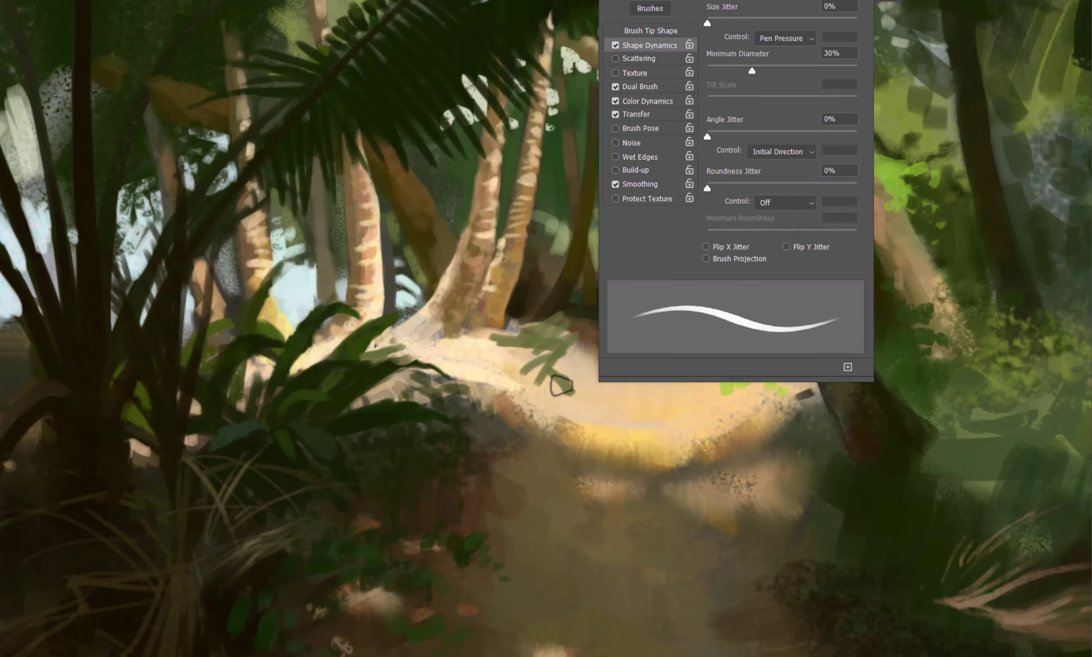
{"action": "key", "text": "Tab"}
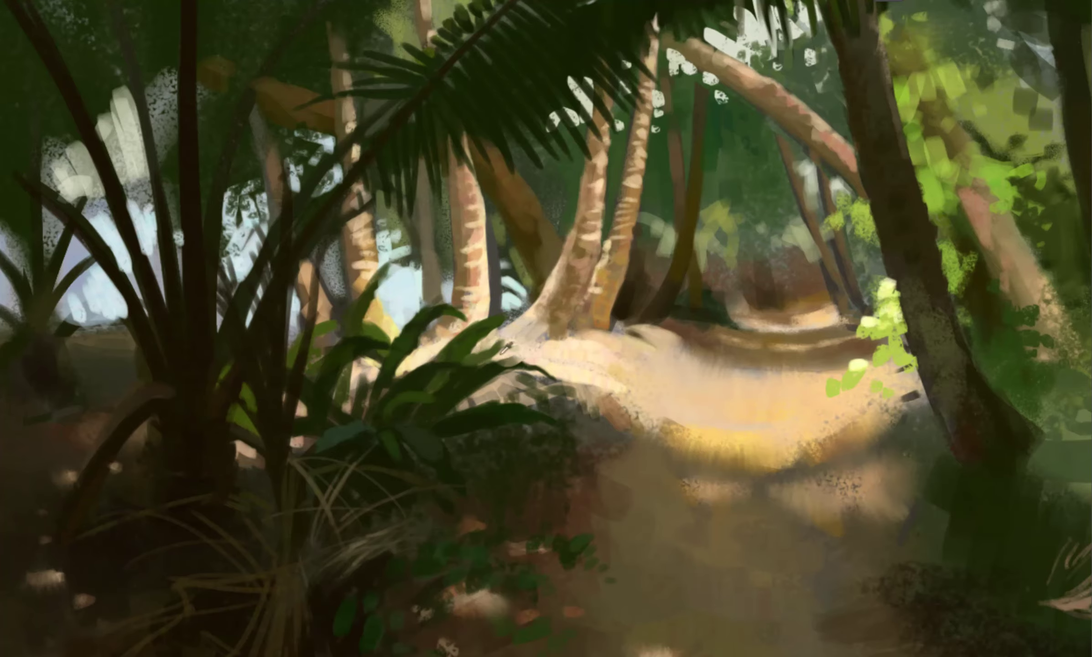
{"action": "key", "text": "F5"}
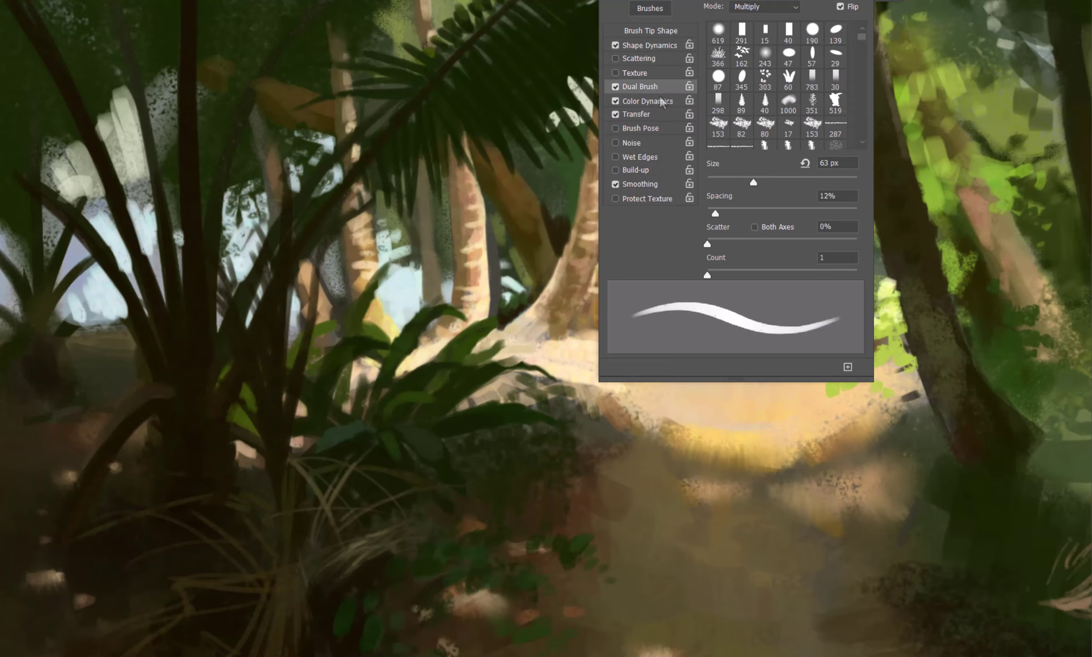
{"action": "key", "text": "F5"}
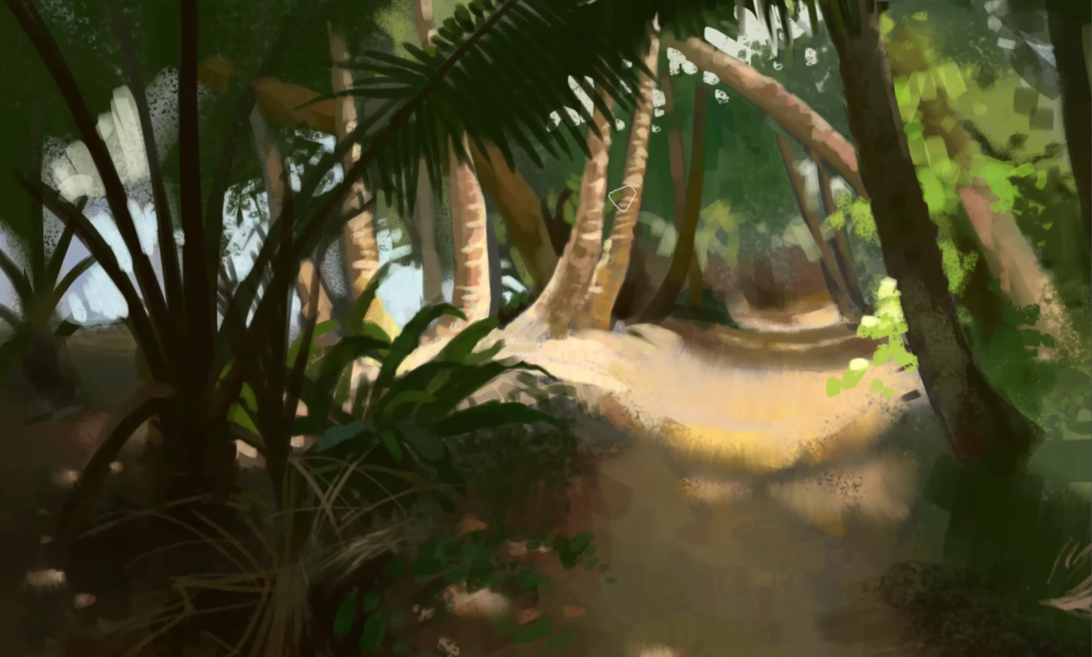
- Paint a dark drooping palm frond across the pale sky gap above the small palm at the far edge
{"action": "scroll", "coordinate": [690, 151], "scroll_direction": "down", "scroll_amount": 2}
{"action": "scroll", "coordinate": [1013, 323], "scroll_direction": "down", "scroll_amount": 1}
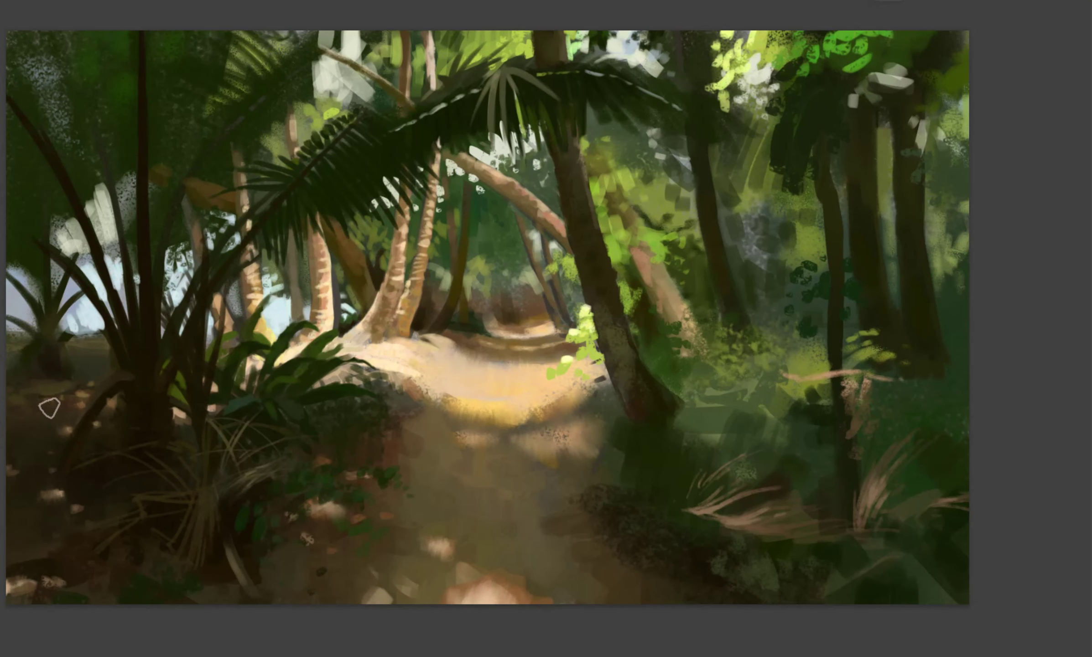
{"action": "mouse_move", "coordinate": [28, 311]}
{"action": "left_mouse_down"}
{"action": "mouse_move", "coordinate": [32, 261]}
{"action": "mouse_move", "coordinate": [83, 296]}
{"action": "mouse_move", "coordinate": [88, 279]}
{"action": "left_mouse_up"}
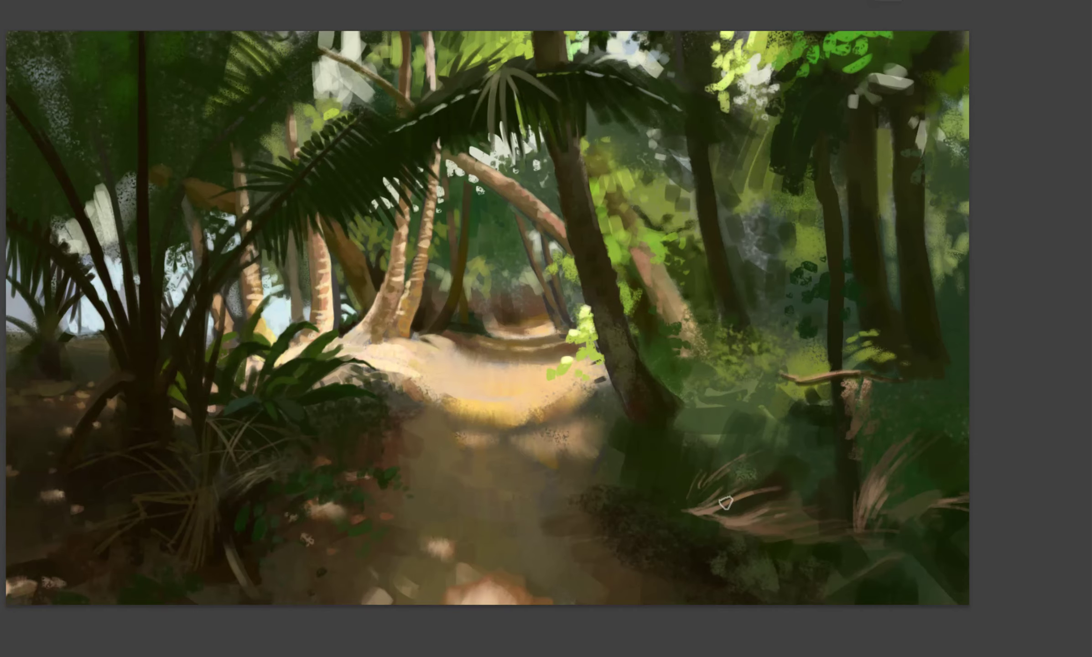
- Paint bright green leaves around the leaning trunk's base, on the bush by the branch and in the canopy
{"action": "mouse_move", "coordinate": [671, 430]}
{"action": "left_mouse_down"}
{"action": "mouse_move", "coordinate": [707, 413]}
{"action": "mouse_move", "coordinate": [629, 438]}
{"action": "mouse_move", "coordinate": [593, 434]}
{"action": "left_mouse_up"}
{"action": "mouse_move", "coordinate": [823, 363]}
{"action": "left_mouse_down"}
{"action": "mouse_move", "coordinate": [800, 349]}
{"action": "mouse_move", "coordinate": [798, 404]}
{"action": "left_mouse_up"}
{"action": "left_click_drag", "start_coordinate": [885, 64], "coordinate": [837, 78]}
{"action": "left_click_drag", "start_coordinate": [835, 51], "coordinate": [827, 87]}
{"action": "left_click_drag", "start_coordinate": [727, 75], "coordinate": [717, 110]}
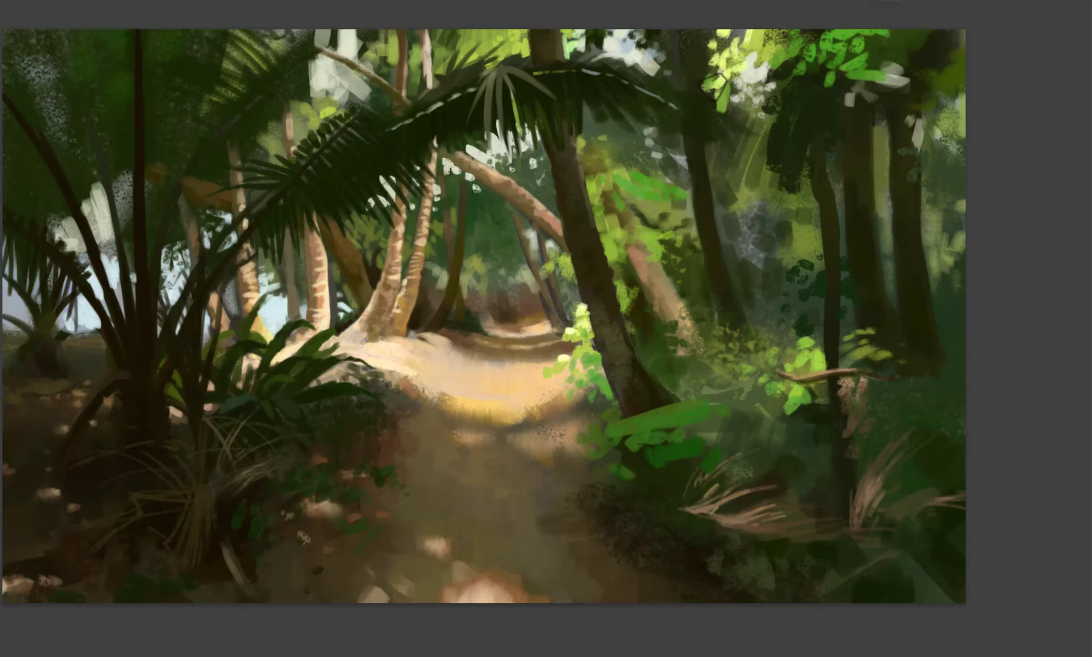
- Paint long olive leaflets along the arching palm frond's tip and hanging dark leaflets beneath its middle
{"action": "mouse_move", "coordinate": [546, 64]}
{"action": "left_mouse_down"}
{"action": "mouse_move", "coordinate": [628, 82]}
{"action": "mouse_move", "coordinate": [694, 105]}
{"action": "left_mouse_up"}
{"action": "left_click_drag", "start_coordinate": [616, 64], "coordinate": [757, 130]}
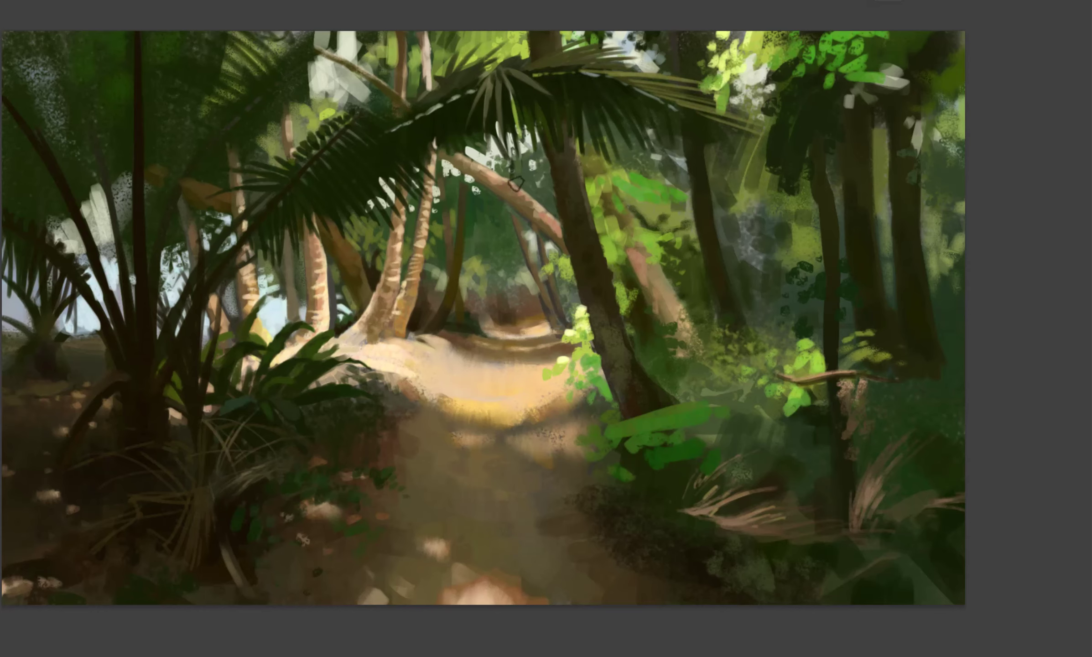
{"action": "mouse_move", "coordinate": [524, 105]}
{"action": "left_mouse_down"}
{"action": "mouse_move", "coordinate": [488, 183]}
{"action": "mouse_move", "coordinate": [511, 192]}
{"action": "mouse_move", "coordinate": [548, 134]}
{"action": "left_mouse_up"}
{"action": "key", "text": "ctrl+0"}
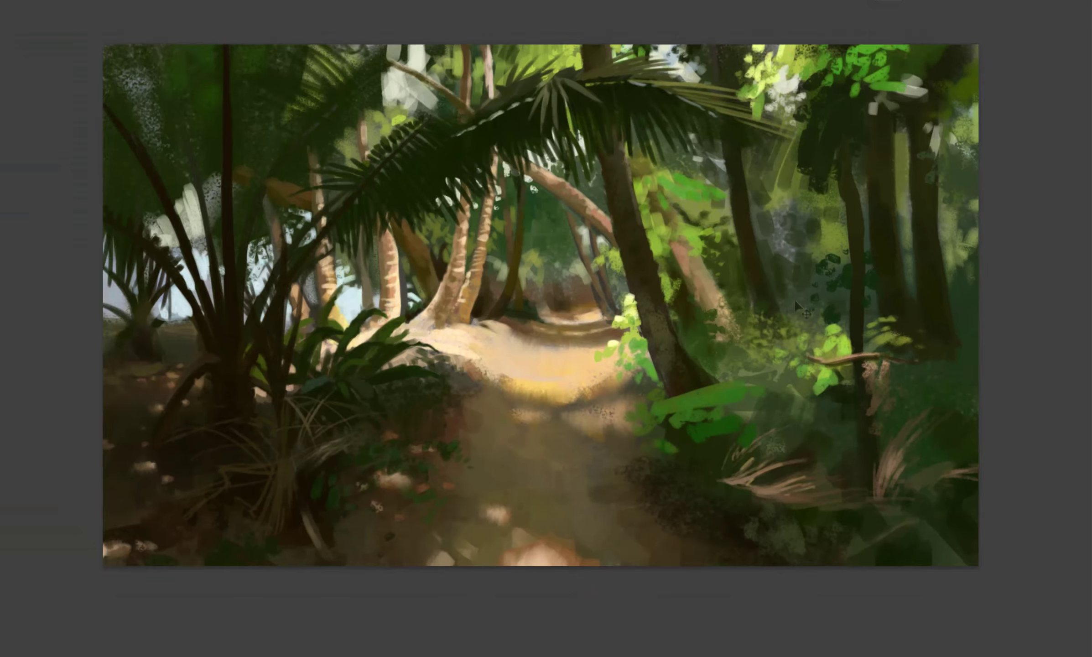
- Mirror the canvas, paint pale bare twigs hanging from the fallen trunk and brighten the sunlit trunk, and mirror it back
{"action": "key", "text": "m"}
{"action": "scroll", "coordinate": [549, 83], "scroll_direction": "up", "scroll_amount": 3}
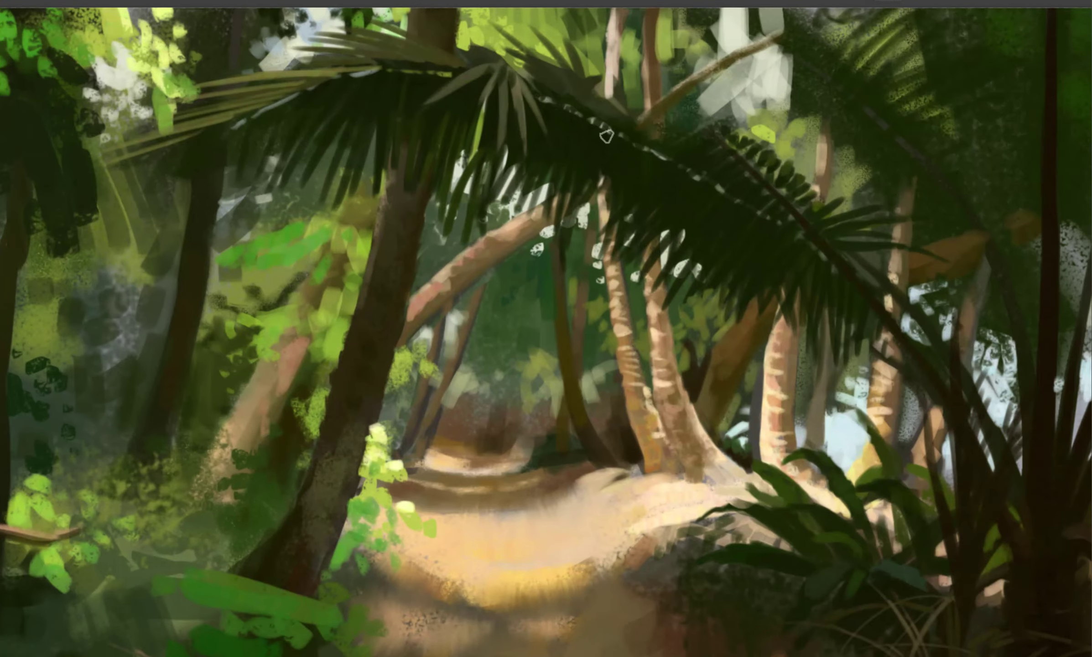
{"action": "scroll", "coordinate": [605, 134], "scroll_direction": "down", "scroll_amount": 2}
{"action": "left_click_drag", "start_coordinate": [655, 265], "coordinate": [669, 289]}
{"action": "left_click", "coordinate": [669, 288], "text": "alt"}
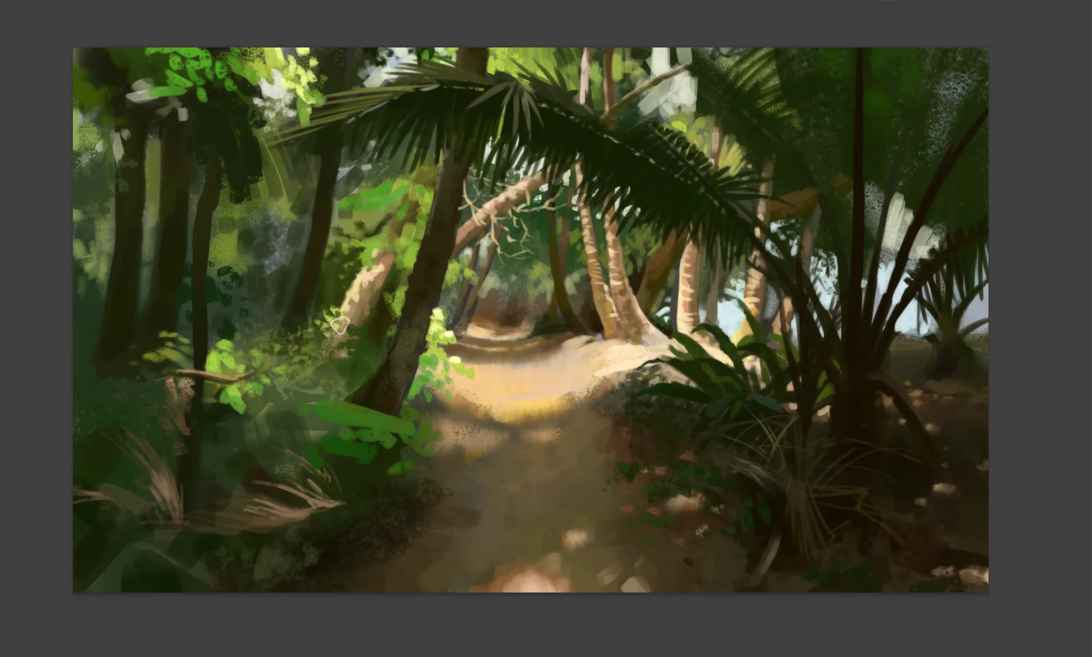
{"action": "key", "text": "m"}
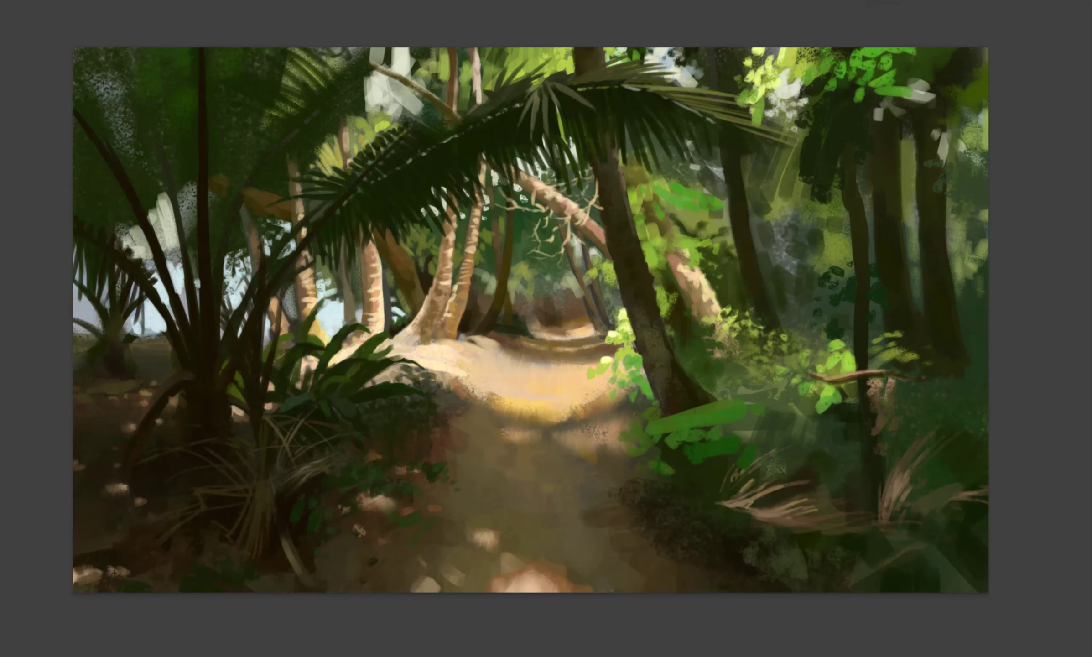
- Set up a smaller scattered, textured brush and speckle the edges of the foreground light patches on the path
{"action": "key", "text": "F5"}
{"action": "left_click", "coordinate": [646, 42]}
{"action": "left_click", "coordinate": [785, 166]}
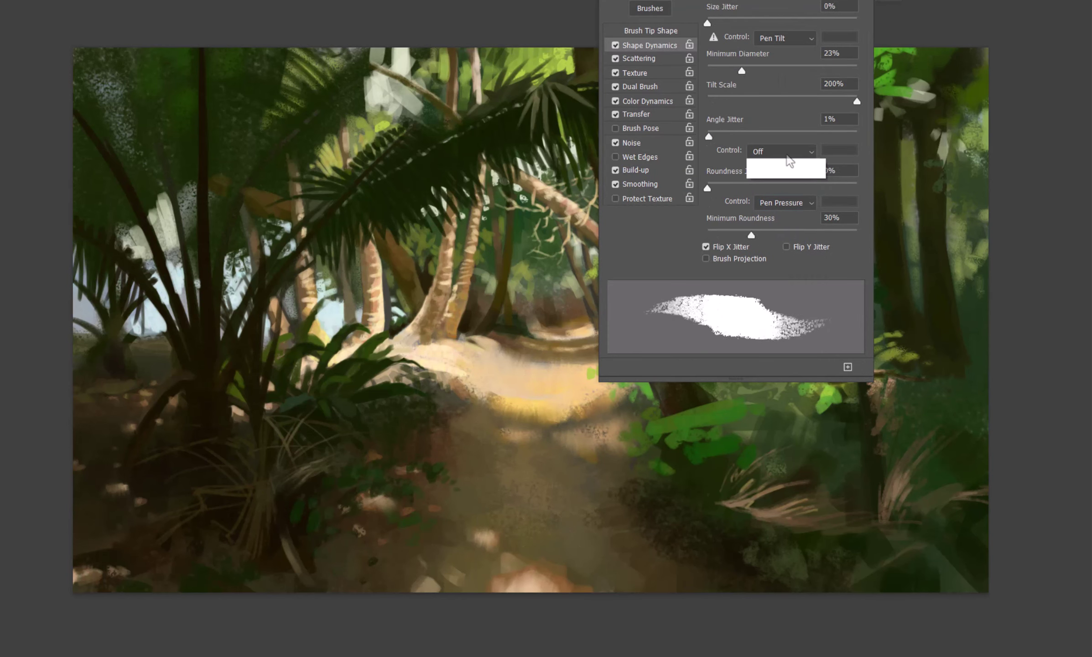
{"action": "key", "text": "F5"}
{"action": "key", "text": "bracketleft"}
{"action": "key", "text": "bracketleft"}
{"action": "key", "text": "bracketleft"}
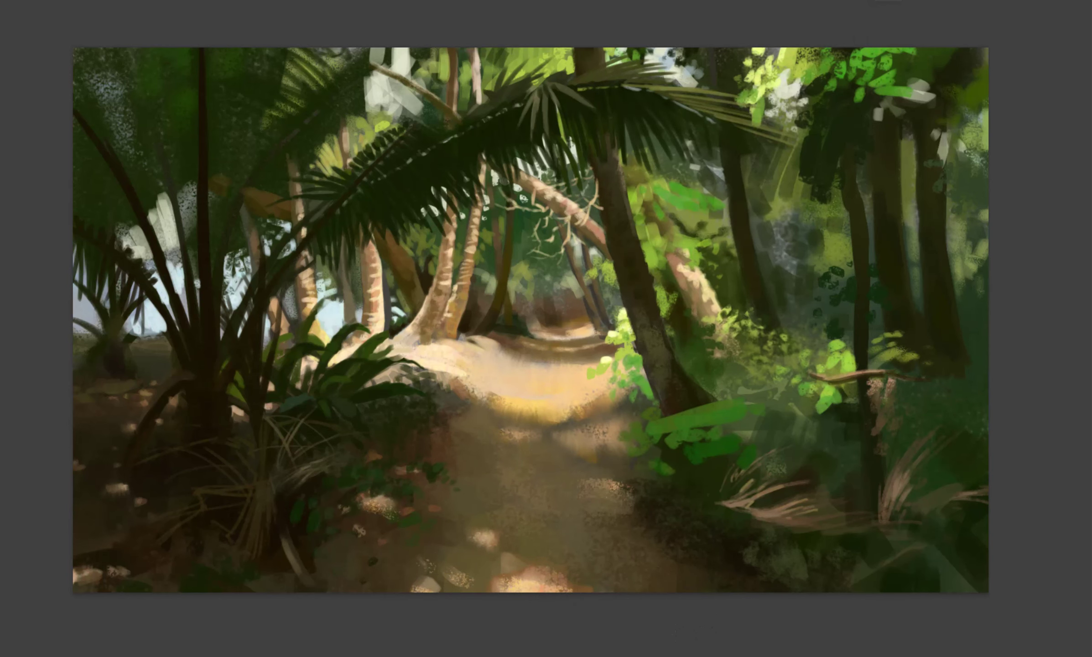
- Stipple grainy light texture over the palm trunk bases, the sunlit sand bank and its shadowed lower edge
{"action": "mouse_move", "coordinate": [447, 362]}
{"action": "left_mouse_down"}
{"action": "mouse_move", "coordinate": [429, 333]}
{"action": "mouse_move", "coordinate": [449, 319]}
{"action": "left_mouse_up"}
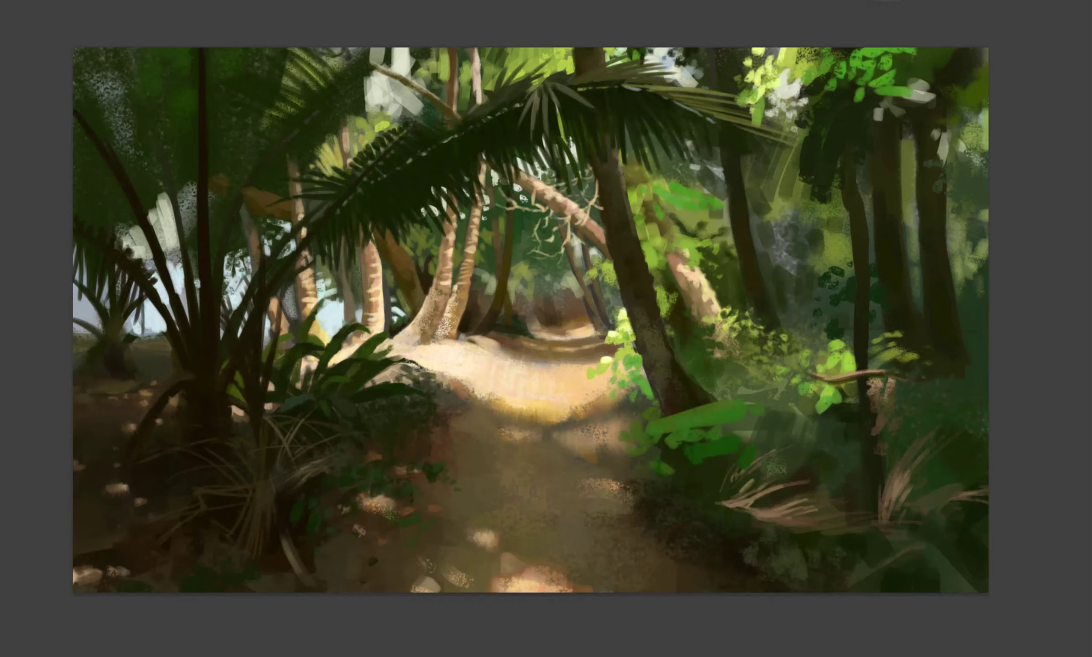
{"action": "mouse_move", "coordinate": [541, 408]}
{"action": "left_mouse_down"}
{"action": "mouse_move", "coordinate": [491, 421]}
{"action": "mouse_move", "coordinate": [416, 391]}
{"action": "mouse_move", "coordinate": [443, 366]}
{"action": "left_mouse_up"}
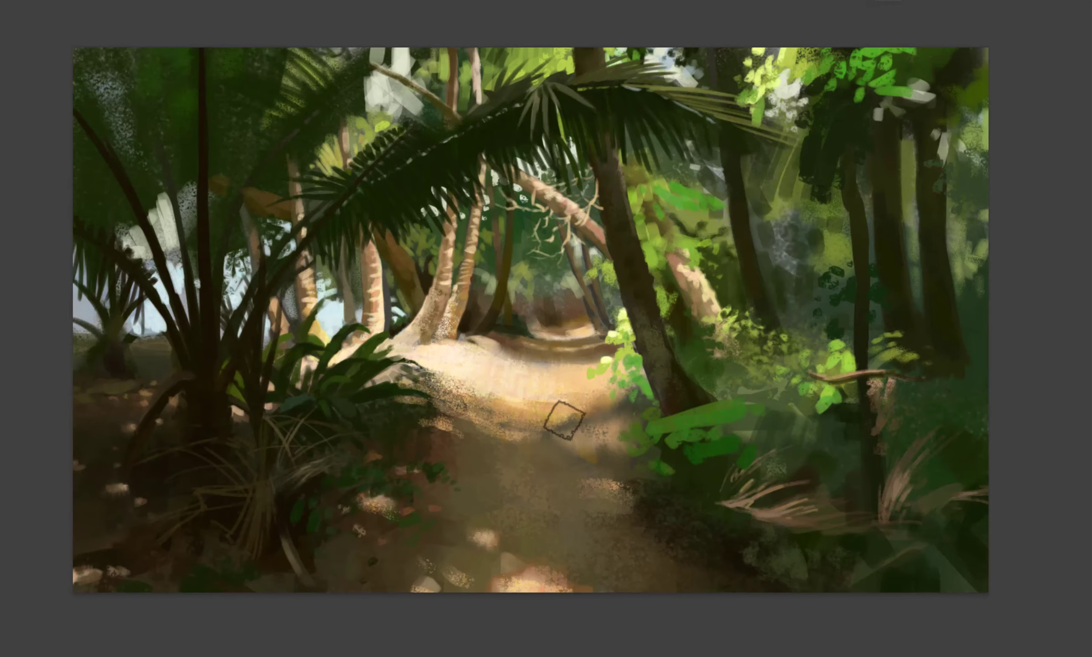
{"action": "mouse_move", "coordinate": [548, 424]}
{"action": "left_mouse_down"}
{"action": "mouse_move", "coordinate": [593, 433]}
{"action": "mouse_move", "coordinate": [502, 429]}
{"action": "mouse_move", "coordinate": [584, 435]}
{"action": "left_mouse_up"}
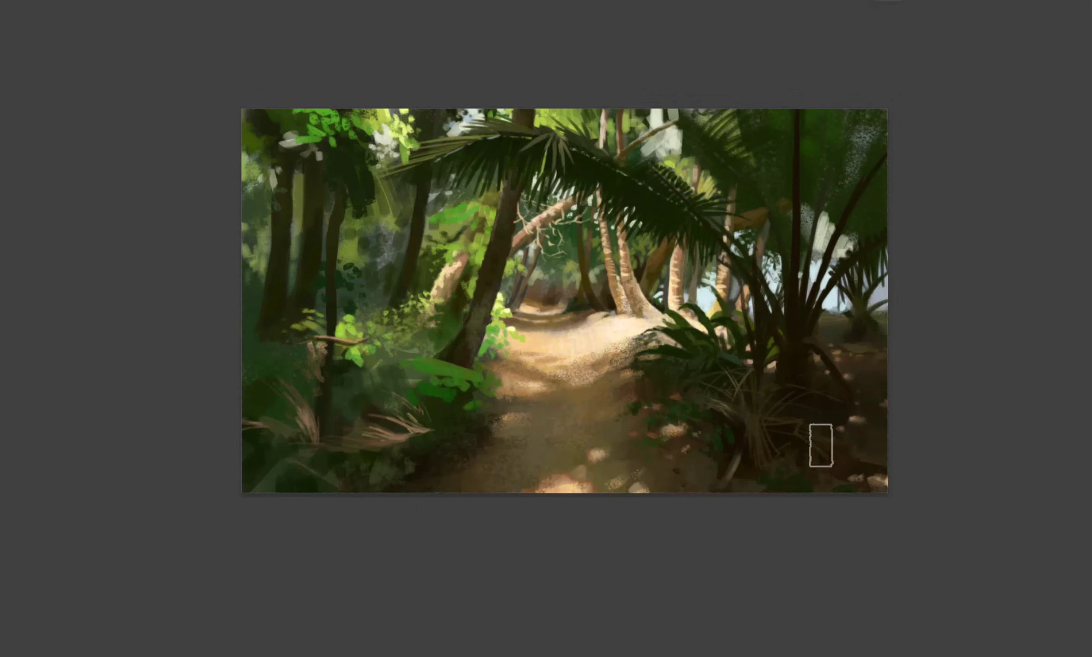
- Set the brush's angle control to Pen Tilt, paint broad green leaves in the foreground undergrowth corner, and mirror the canvas
{"action": "key", "text": "F5"}
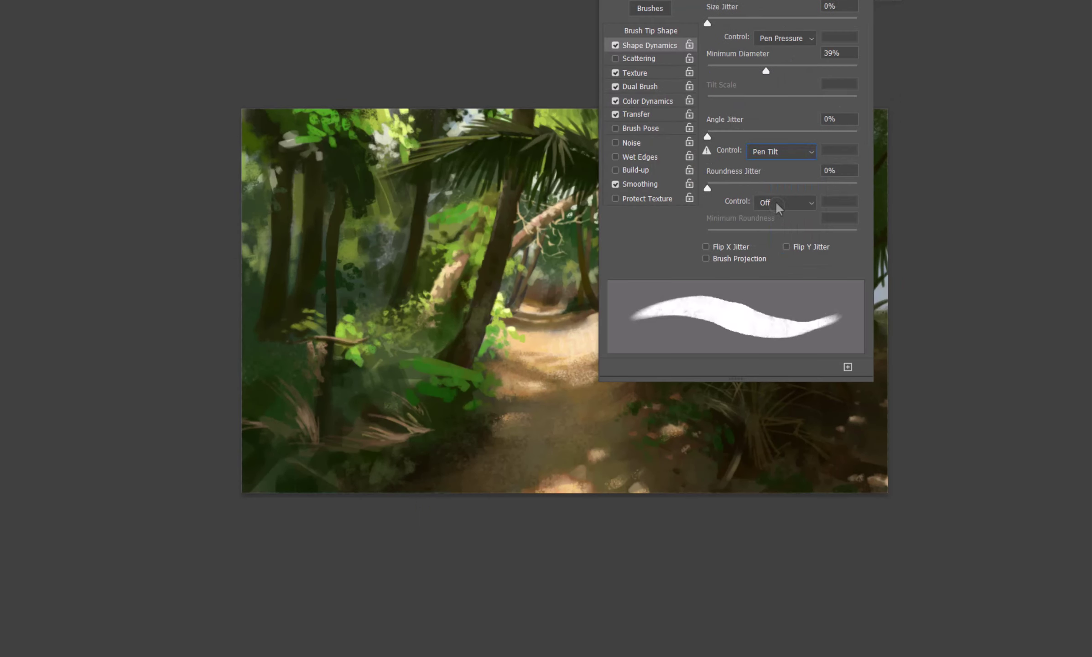
{"action": "key", "text": "F5"}
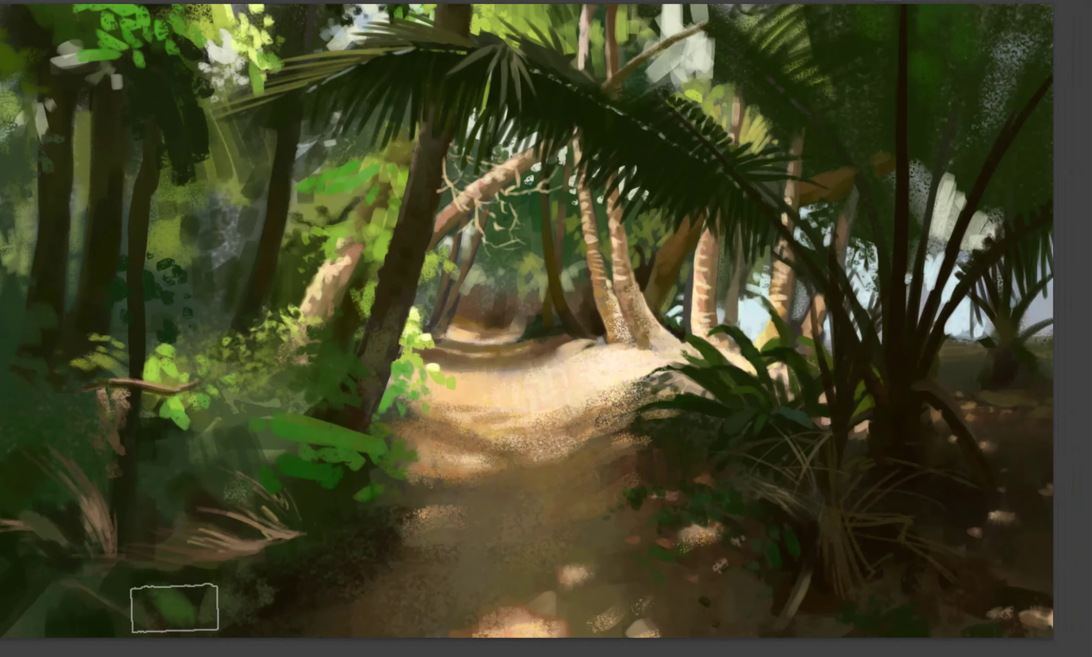
{"action": "mouse_move", "coordinate": [205, 592]}
{"action": "left_mouse_down"}
{"action": "mouse_move", "coordinate": [273, 550]}
{"action": "mouse_move", "coordinate": [236, 509]}
{"action": "mouse_move", "coordinate": [210, 615]}
{"action": "left_mouse_up"}
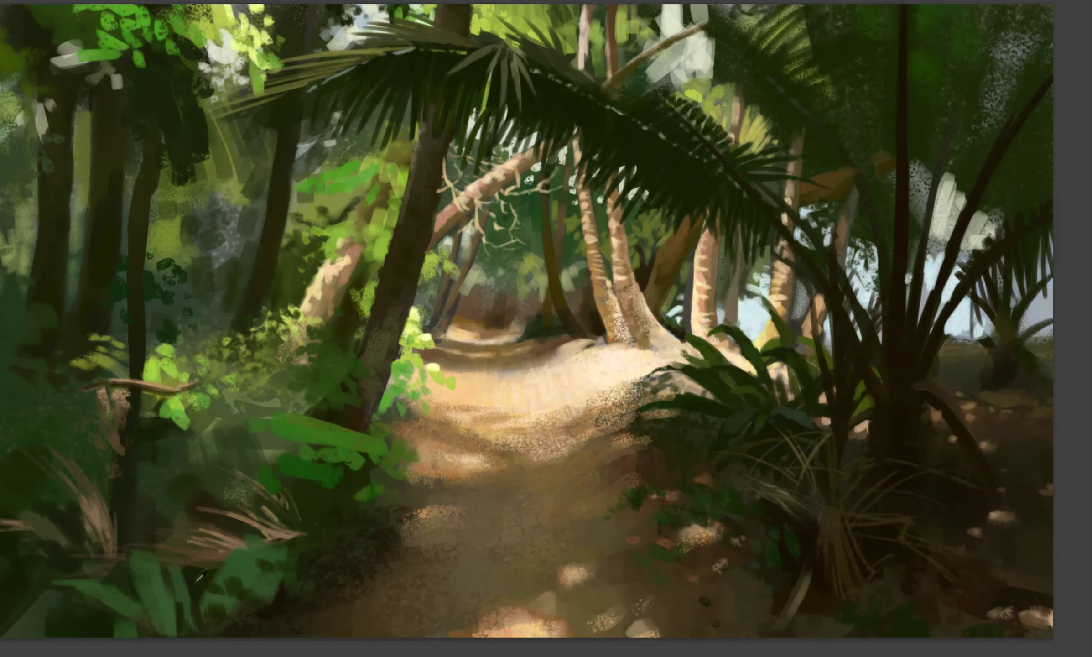
{"action": "key", "text": "h"}
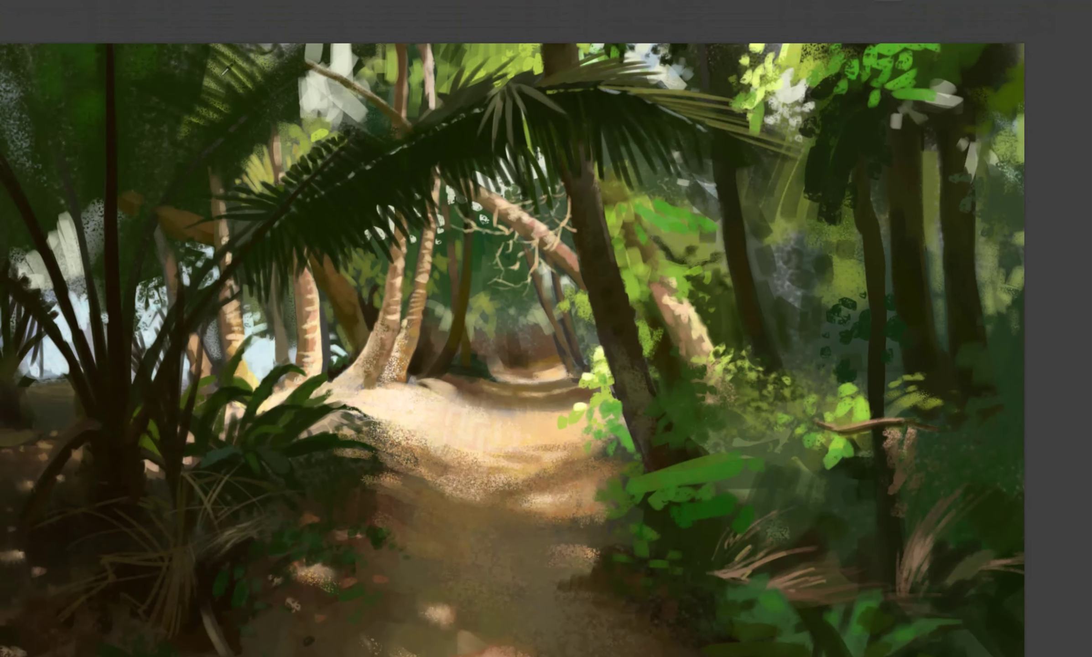
- Paint light gaps beside the tall dark palm stem and pale blue sky patches behind the far-edge trunks
{"action": "left_click_drag", "start_coordinate": [148, 4], "coordinate": [147, 230]}
{"action": "left_click_drag", "start_coordinate": [100, 197], "coordinate": [103, 45]}
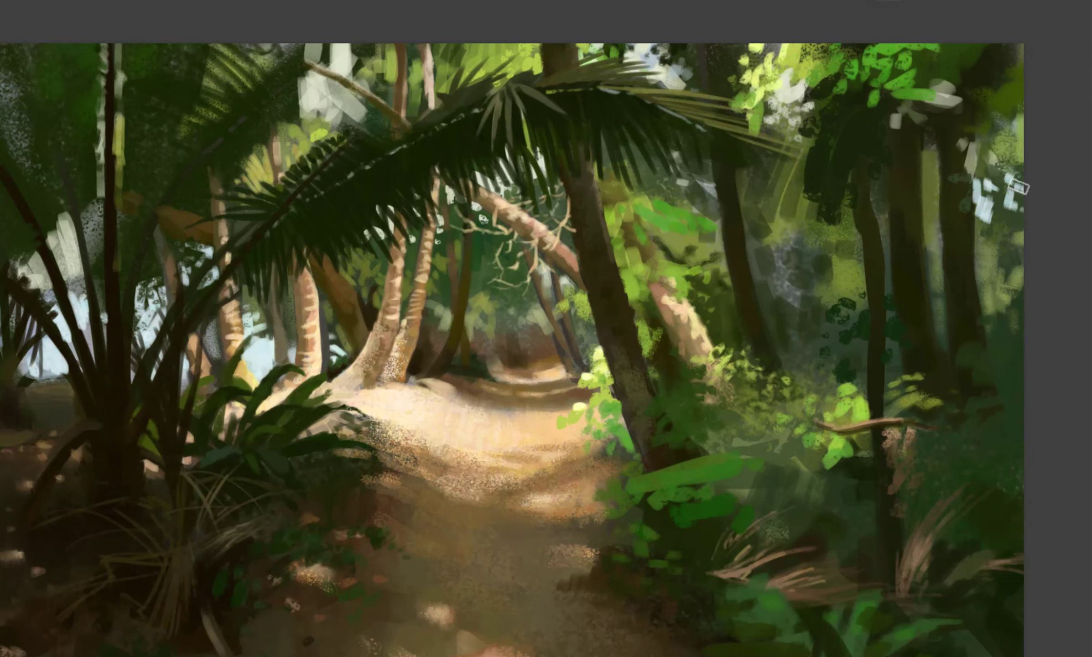
{"action": "scroll", "coordinate": [502, 347], "scroll_direction": "down", "scroll_amount": 3}
{"action": "scroll", "coordinate": [502, 347], "scroll_direction": "up", "scroll_amount": 1}
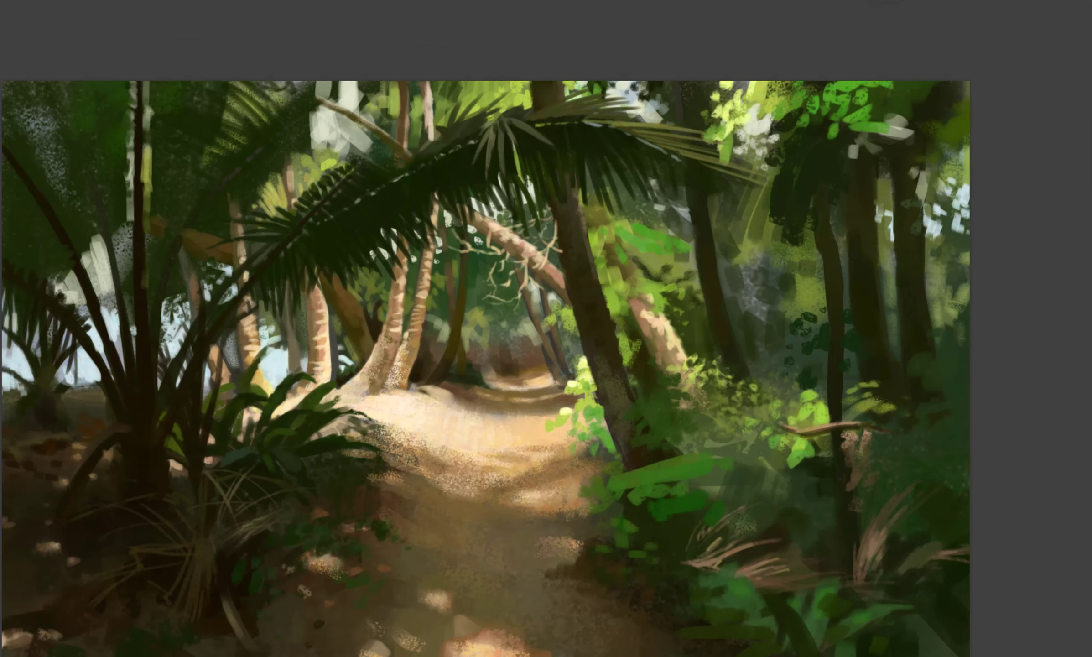
- Paint a cluster of red flowers on green stems beside the leaning trunk, with small leaves spilling along the path edge
{"action": "mouse_move", "coordinate": [704, 463]}
{"action": "left_mouse_down"}
{"action": "mouse_move", "coordinate": [748, 422]}
{"action": "mouse_move", "coordinate": [705, 449]}
{"action": "mouse_move", "coordinate": [723, 520]}
{"action": "mouse_move", "coordinate": [671, 483]}
{"action": "left_mouse_up"}
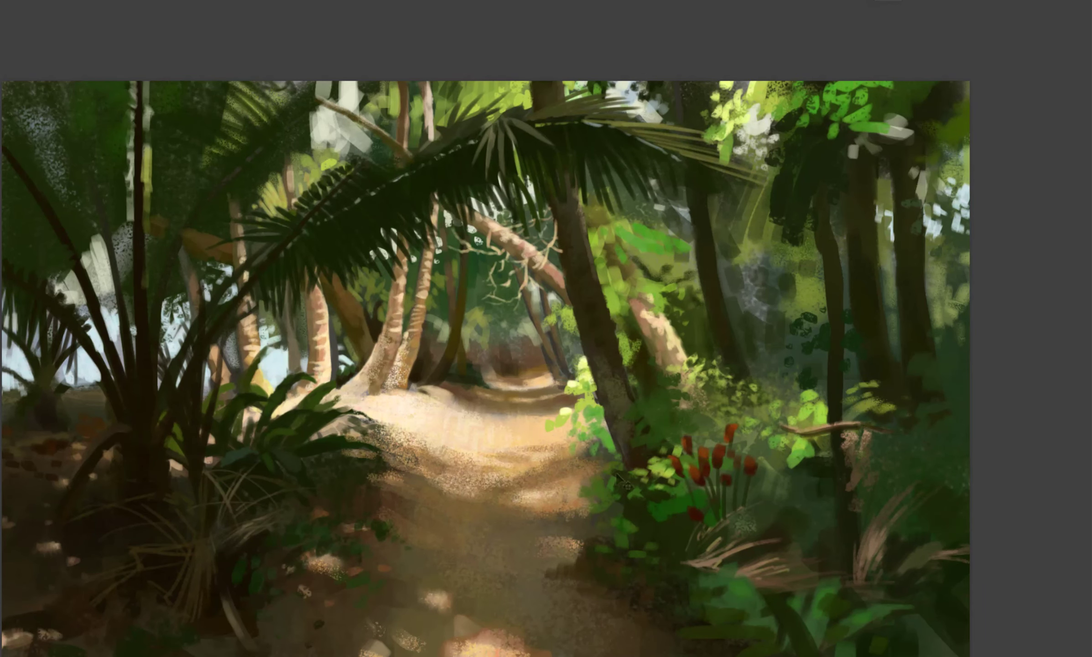
{"action": "key", "text": "ctrl+y"}
{"action": "left_click_drag", "start_coordinate": [575, 448], "coordinate": [599, 437]}
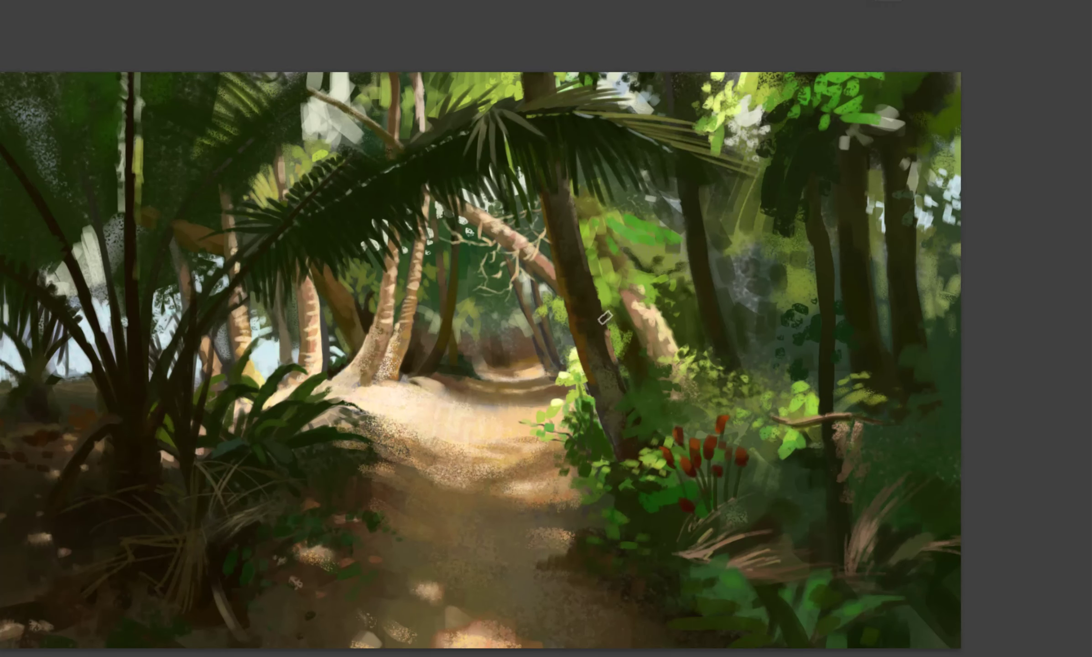
- Paint warm brown light and bark texture along the leaning trunk, and mirror the canvas to check the composition
{"action": "left_click_drag", "start_coordinate": [573, 181], "coordinate": [574, 203]}
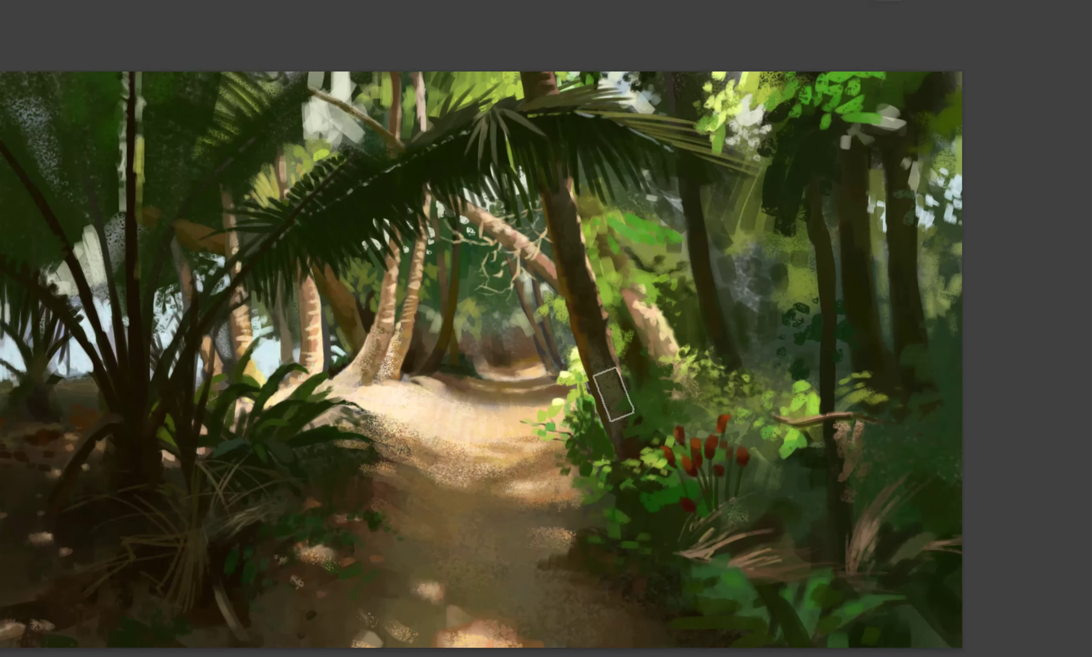
{"action": "key", "text": "m"}
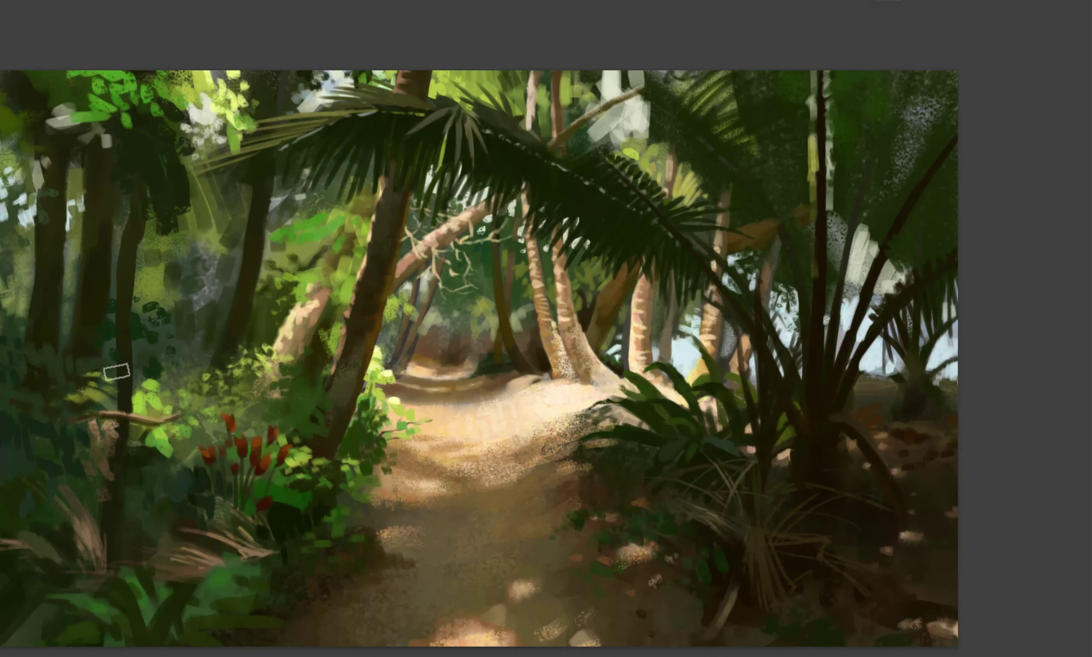
{"action": "key", "text": "m"}
{"action": "key", "text": "m"}
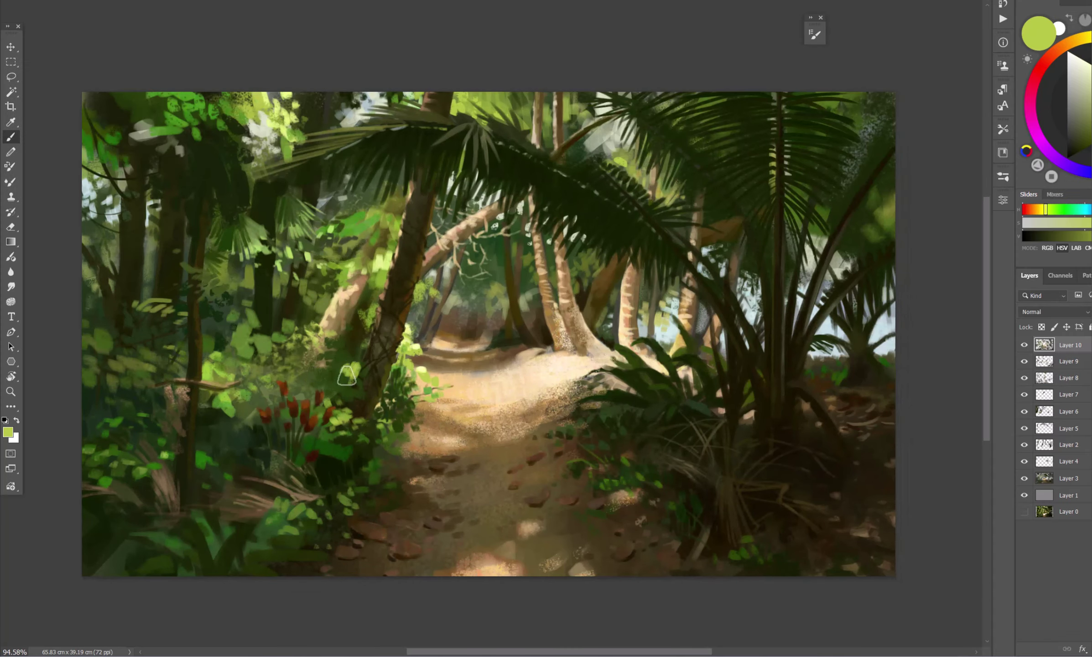
- Paint dense dark green leaves over the broad-leaved plant beside the sand bank, using colours sampled from the painting
{"action": "key", "text": "b"}
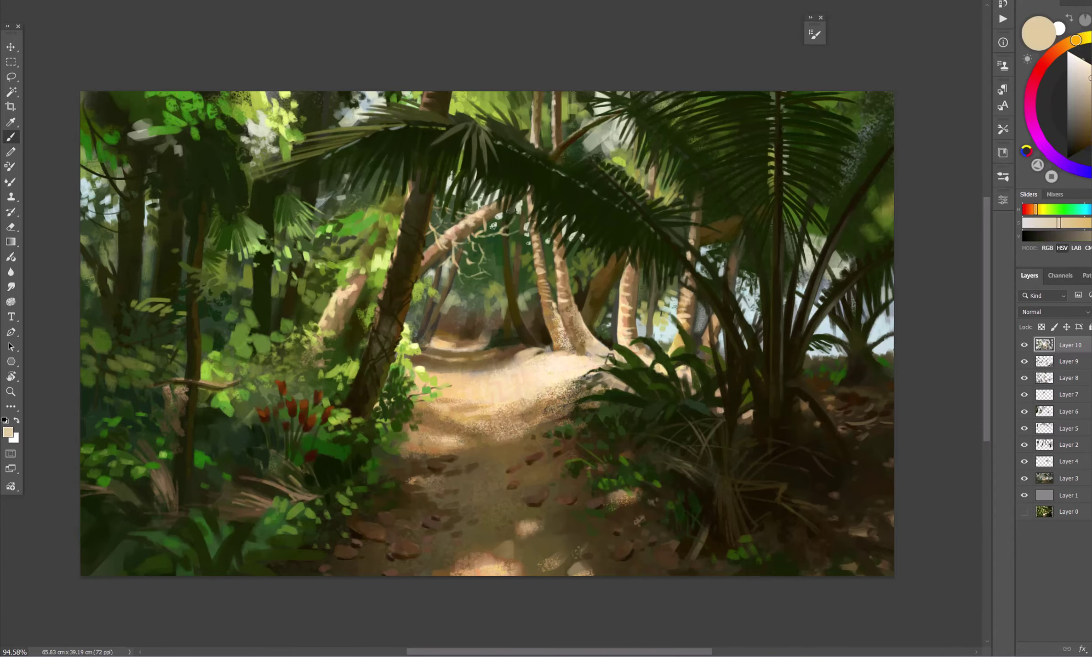
{"action": "left_click", "coordinate": [611, 387], "text": "alt"}
{"action": "left_click", "coordinate": [680, 380], "text": "alt"}
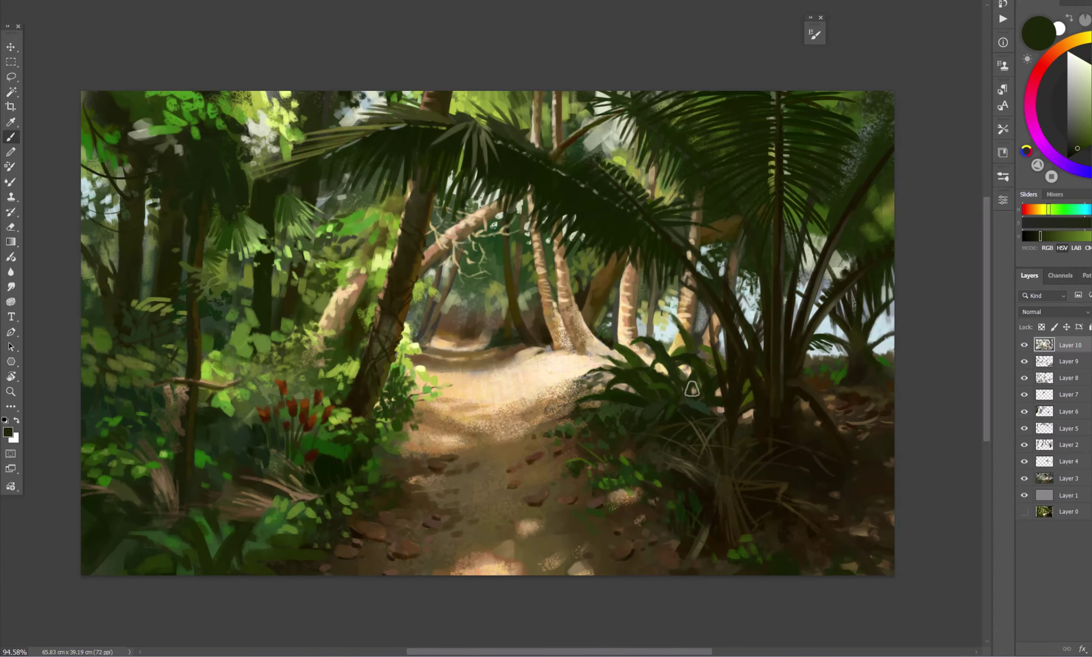
{"action": "left_click", "coordinate": [675, 397], "text": "alt"}
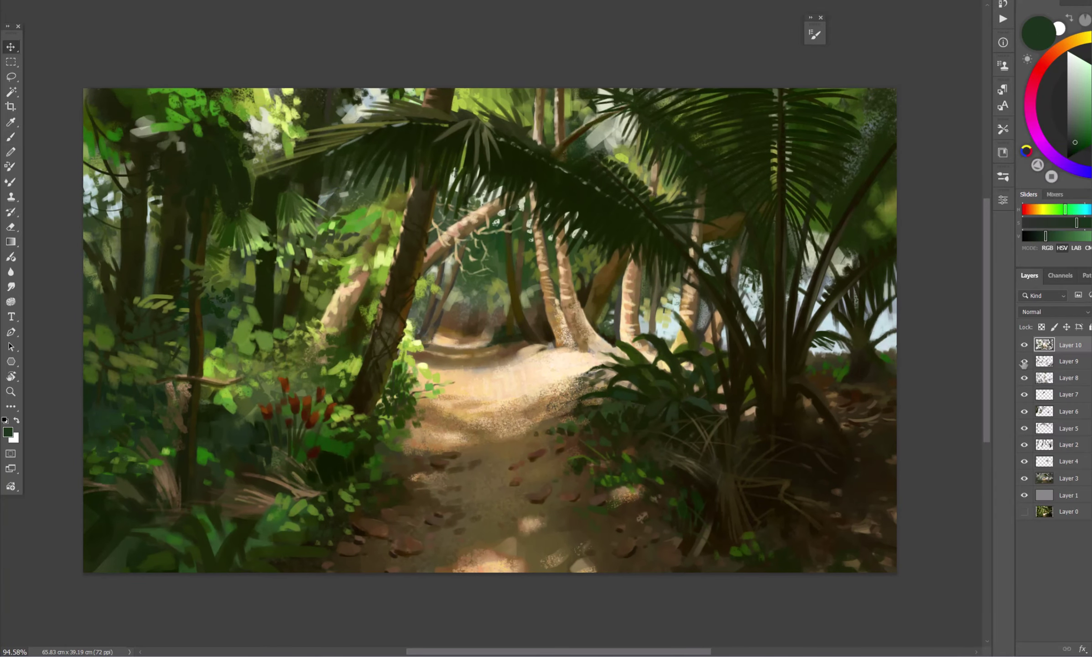
- Repaint the thin trunks at the path's far end in sampled browns and touch up the foliage with sampled greens
{"action": "left_click", "coordinate": [451, 288], "text": "alt"}
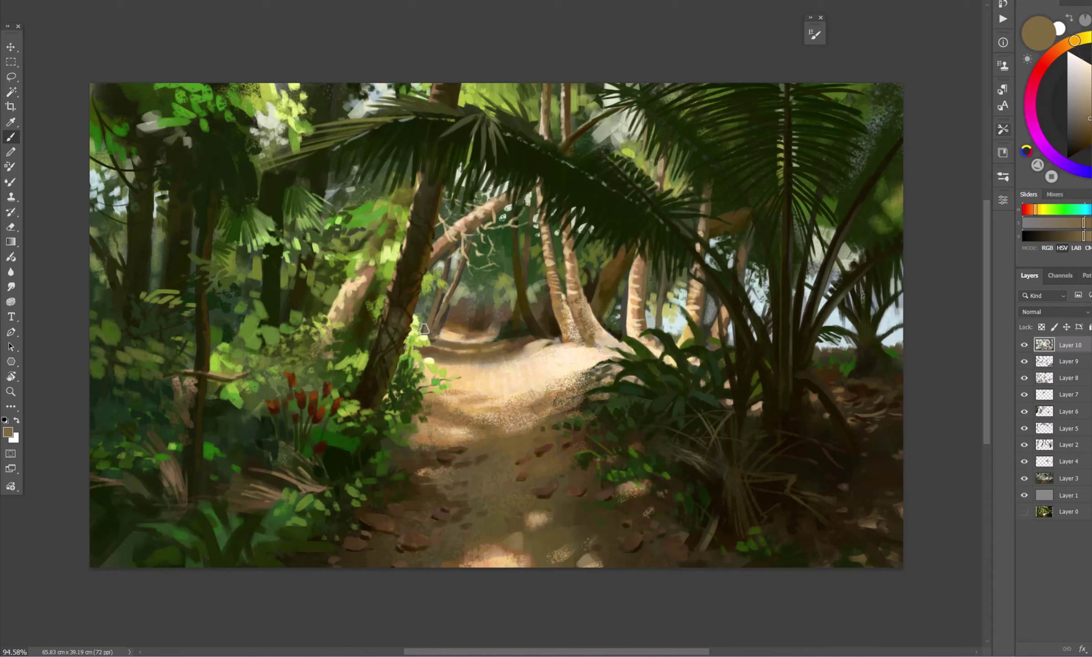
{"action": "left_click", "coordinate": [515, 248], "text": "alt"}
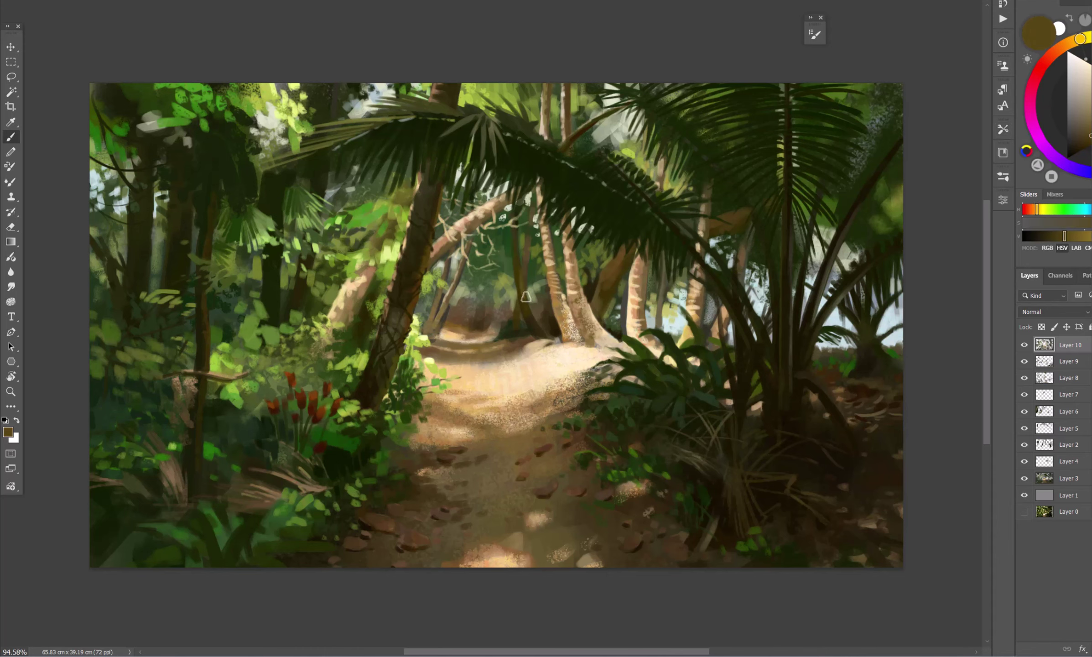
{"action": "left_click", "coordinate": [481, 252], "text": "alt"}
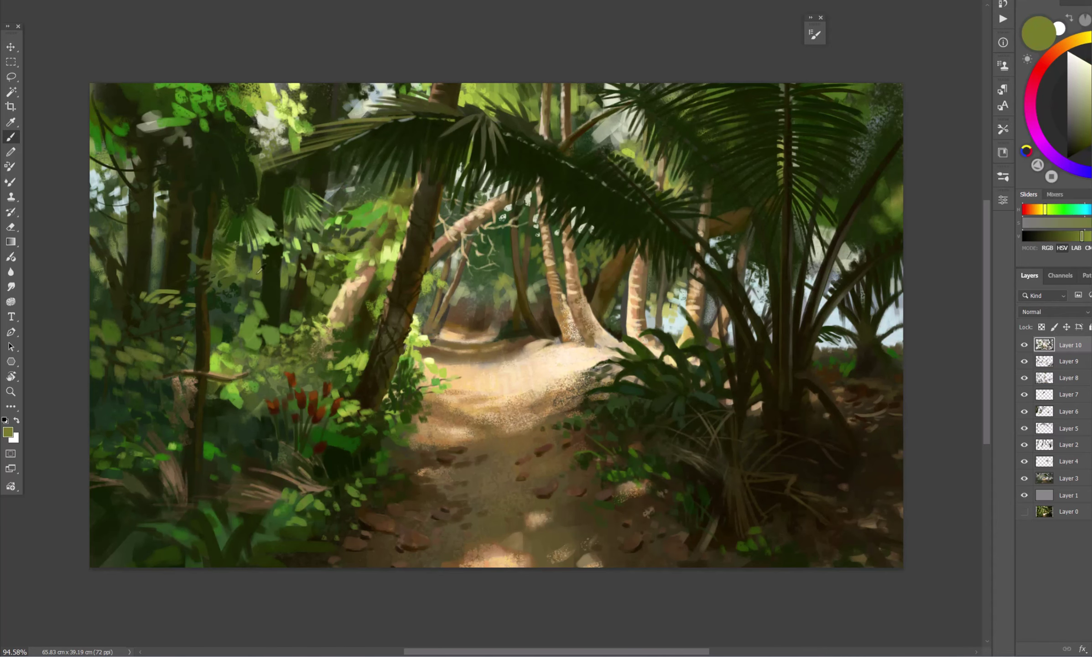
{"action": "left_click", "coordinate": [254, 180], "text": "alt"}
{"action": "key", "text": "v"}
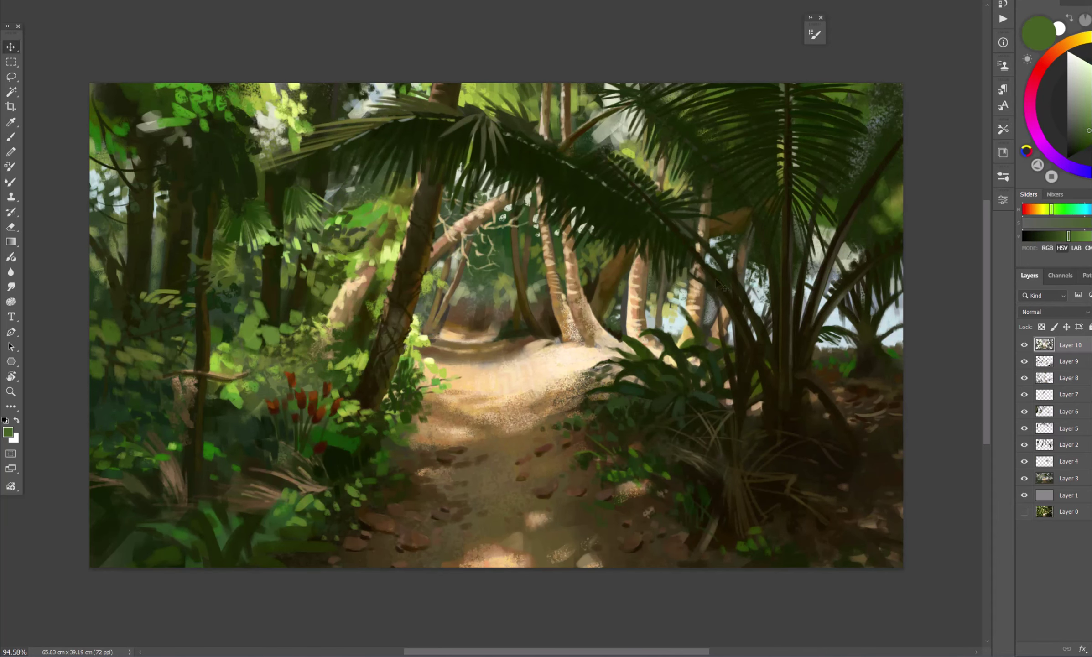
- Mirror the canvas and deepen the dark trunks and leaves beyond the leaning trunk with greens sampled from the painting
{"action": "key", "text": "b"}
{"action": "left_click", "coordinate": [392, 213], "text": "alt"}
{"action": "key", "text": "h"}
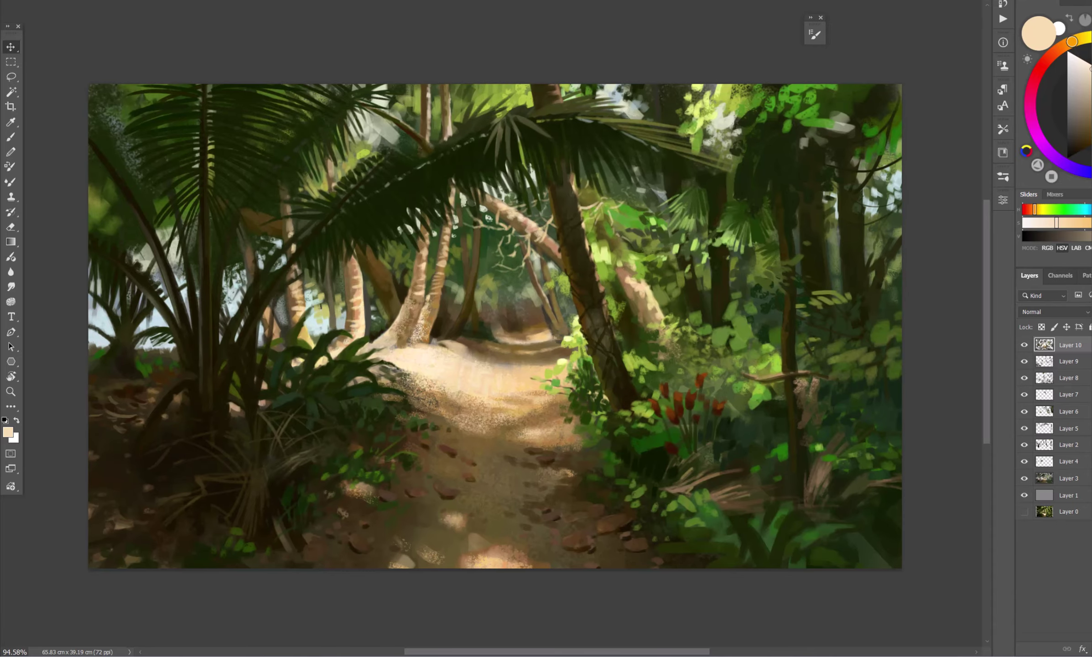
{"action": "key", "text": "b"}
{"action": "left_click", "coordinate": [702, 313], "text": "alt"}
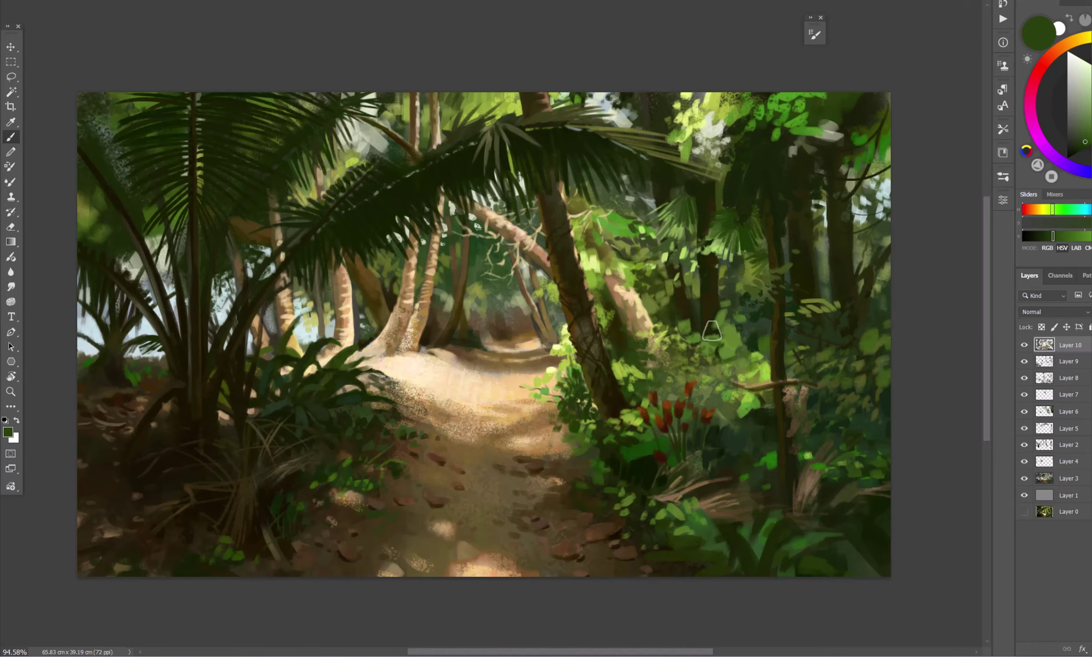
{"action": "left_click", "coordinate": [703, 313], "text": "alt"}
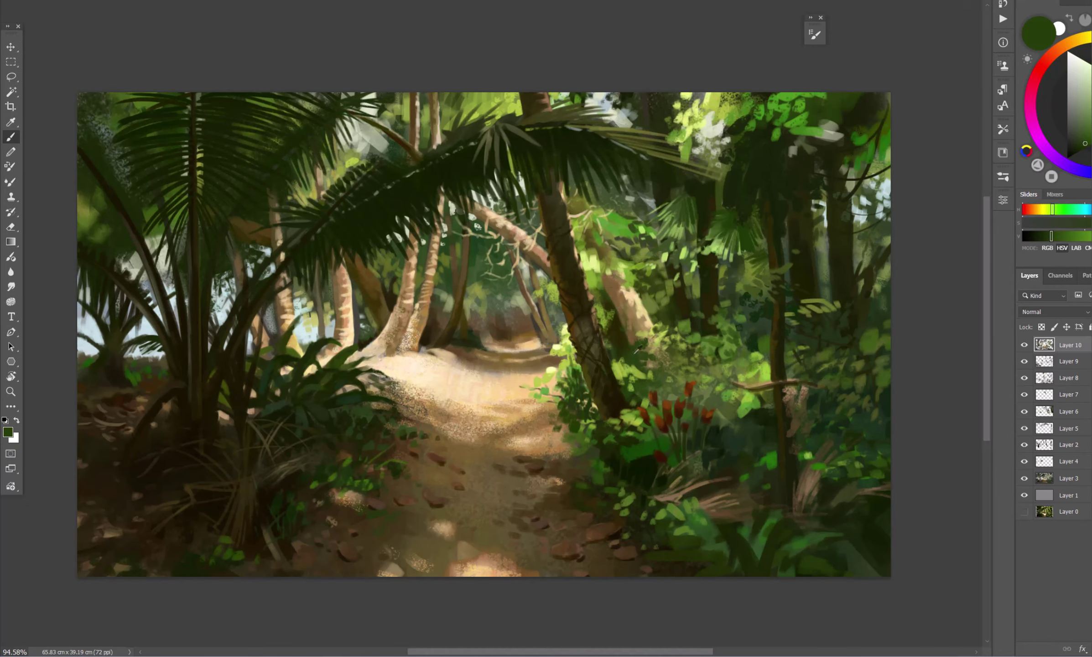
{"action": "left_click", "coordinate": [596, 229], "text": "alt"}
- Add a new layer and repaint the bare branches and slim slanted trunk near the path's far end with sampled colours
{"action": "right_click", "coordinate": [525, 285], "text": "alt"}
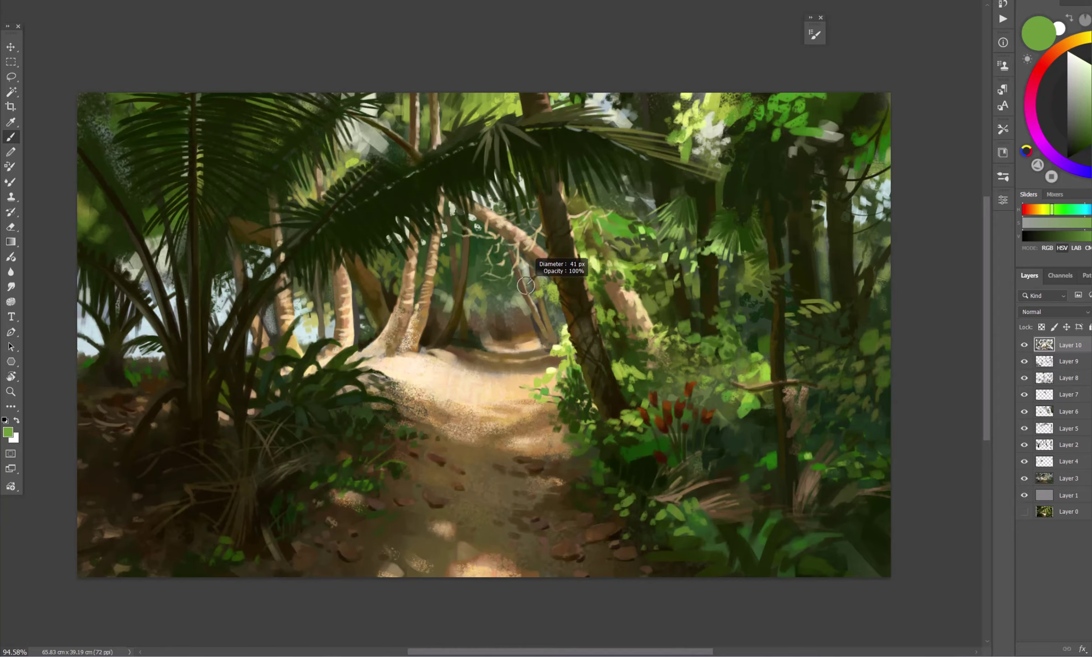
{"action": "left_click", "coordinate": [511, 271], "text": "alt"}
{"action": "key", "text": "ctrl+shift+alt+n"}
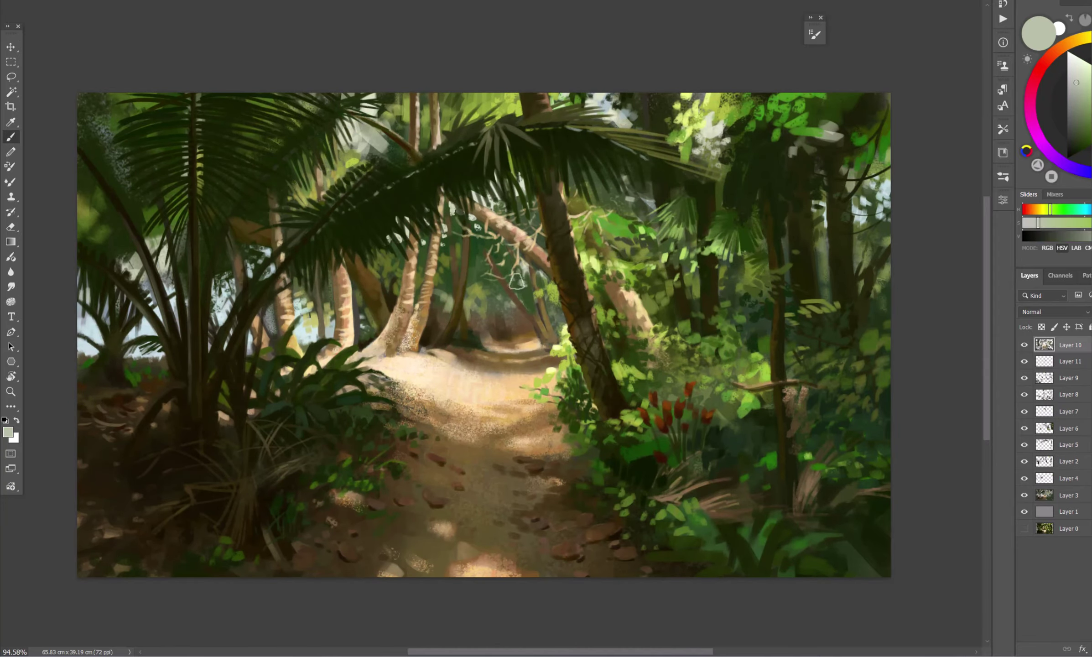
{"action": "left_click", "coordinate": [530, 319], "text": "alt"}
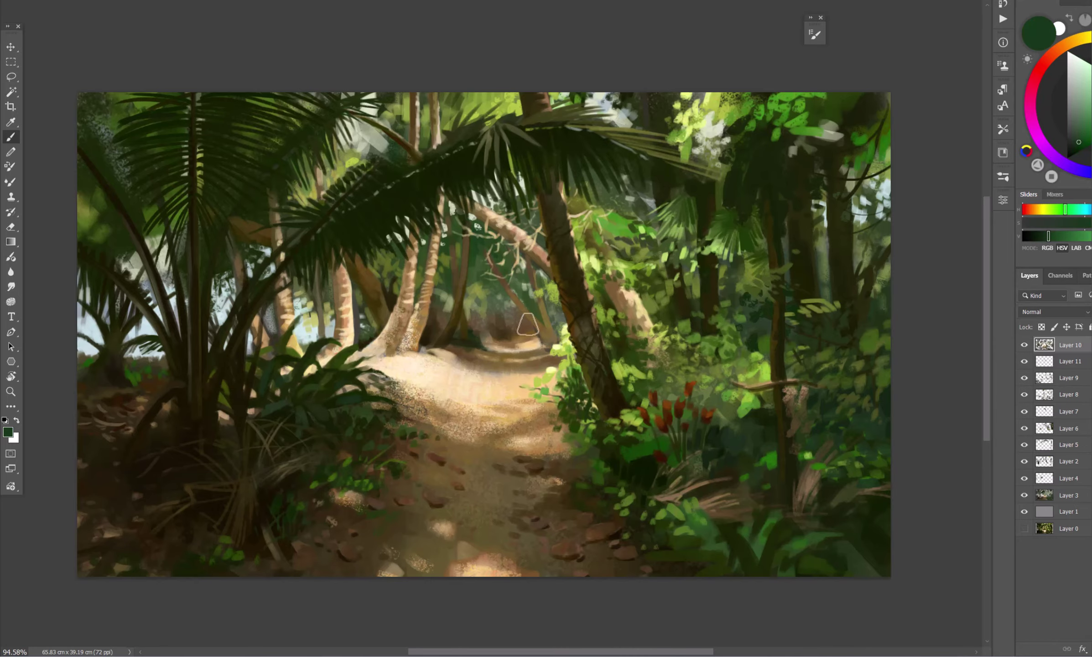
{"action": "scroll", "coordinate": [493, 289], "scroll_direction": "up", "scroll_amount": 2}
{"action": "left_click", "coordinate": [458, 303], "text": "alt"}
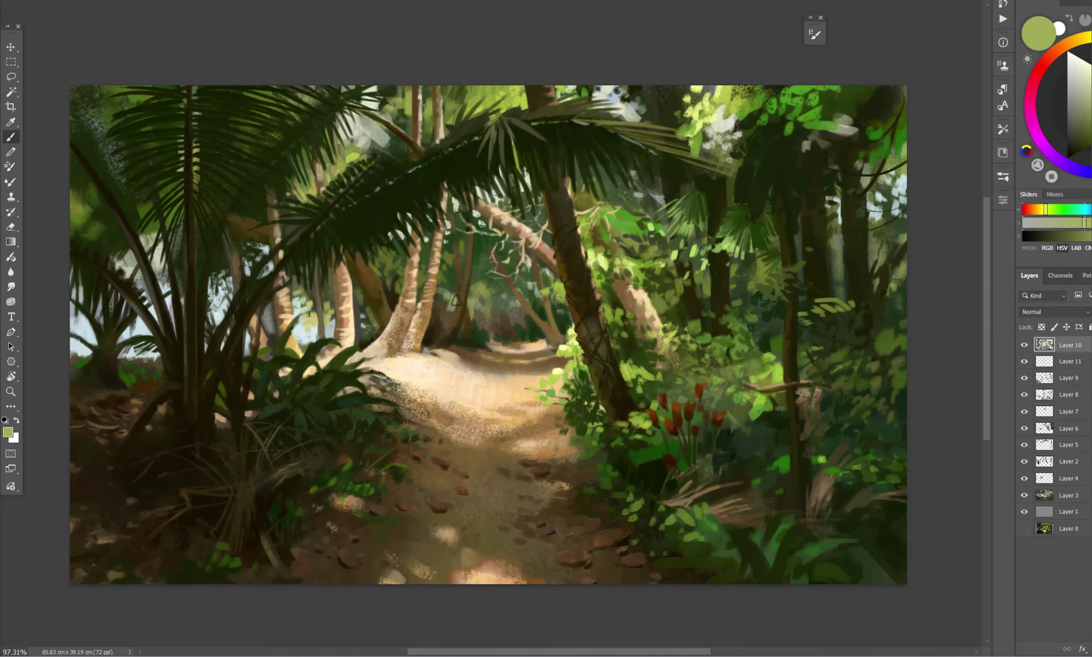
{"action": "scroll", "coordinate": [515, 362], "scroll_direction": "down", "scroll_amount": 2}
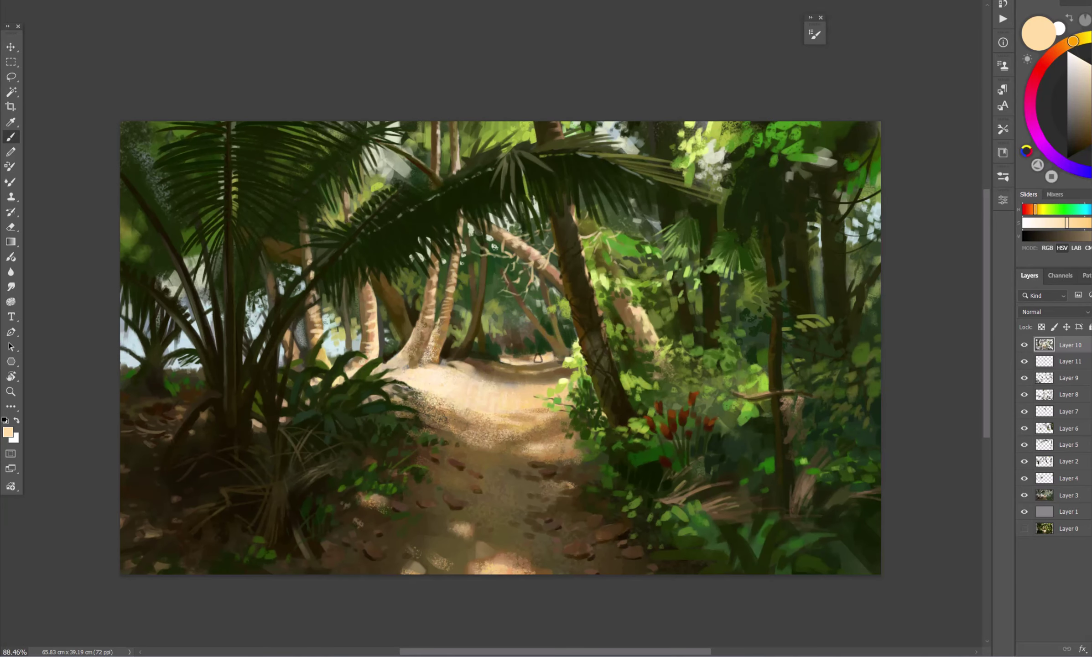
- Refine the sunlit sand and shadows at the path's far end with sampled cream and brown tones
{"action": "left_click", "coordinate": [515, 362], "text": "alt"}
{"action": "left_click", "coordinate": [547, 359], "text": "alt"}
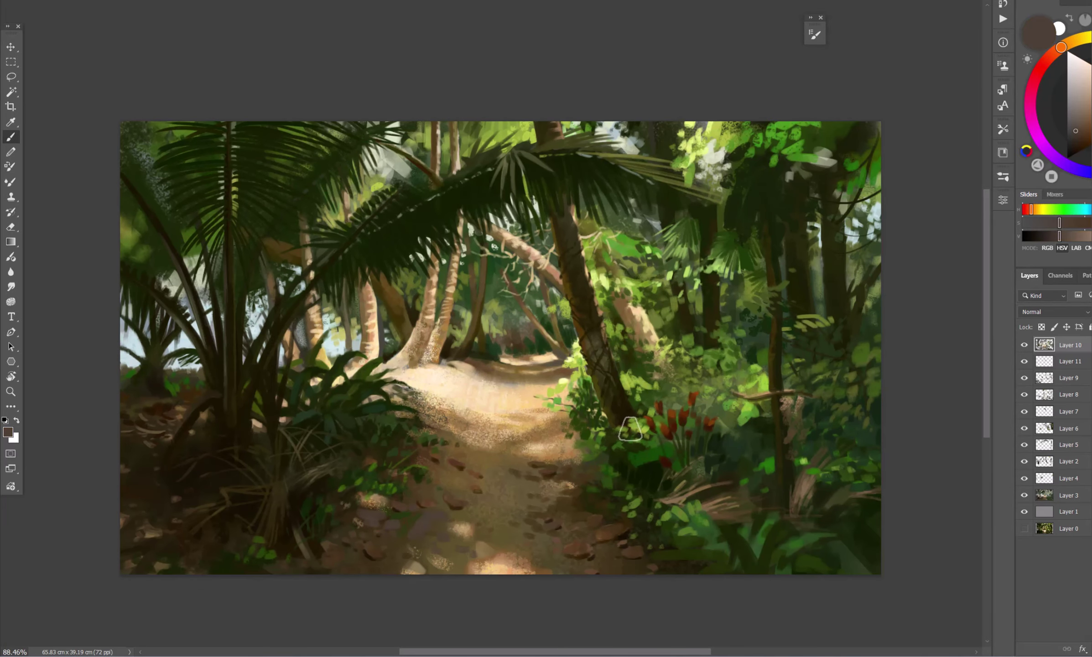
{"action": "scroll", "coordinate": [630, 429], "scroll_direction": "down", "scroll_amount": 1}
{"action": "scroll", "coordinate": [588, 320], "scroll_direction": "up", "scroll_amount": 3}
{"action": "left_click", "coordinate": [562, 359], "text": "alt"}
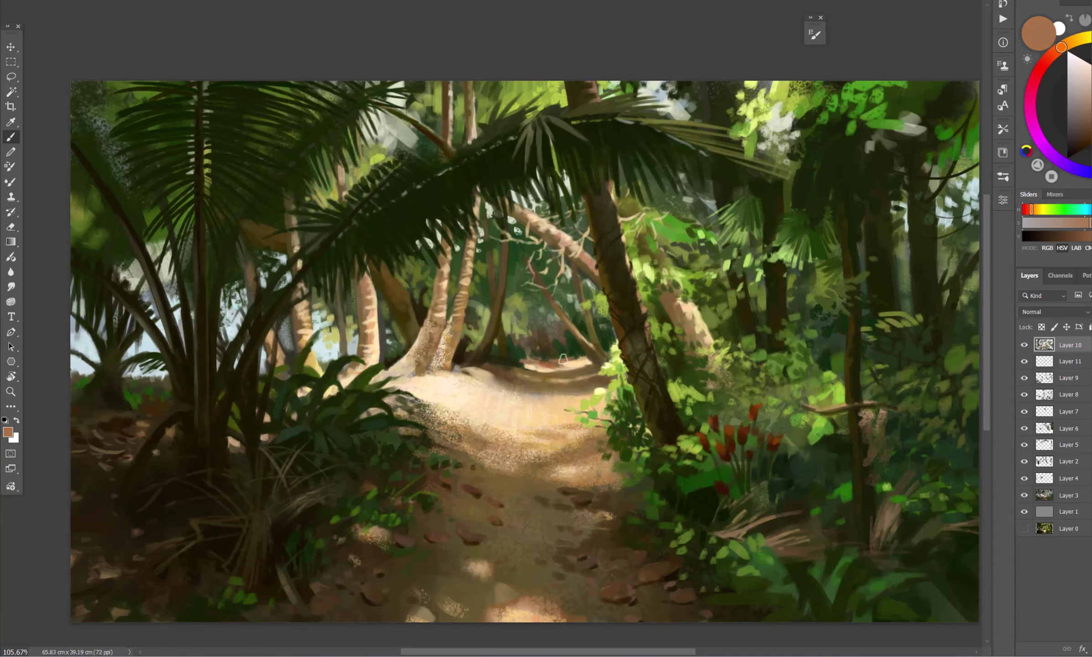
- Paint small orange-red flowers in the foliage on both sides of the leaning trunk, checking the composition with a mirrored canvas
{"action": "key", "text": "h"}
{"action": "scroll", "coordinate": [529, 404], "scroll_direction": "down", "scroll_amount": 3}
{"action": "left_click", "coordinate": [366, 347], "text": "alt"}
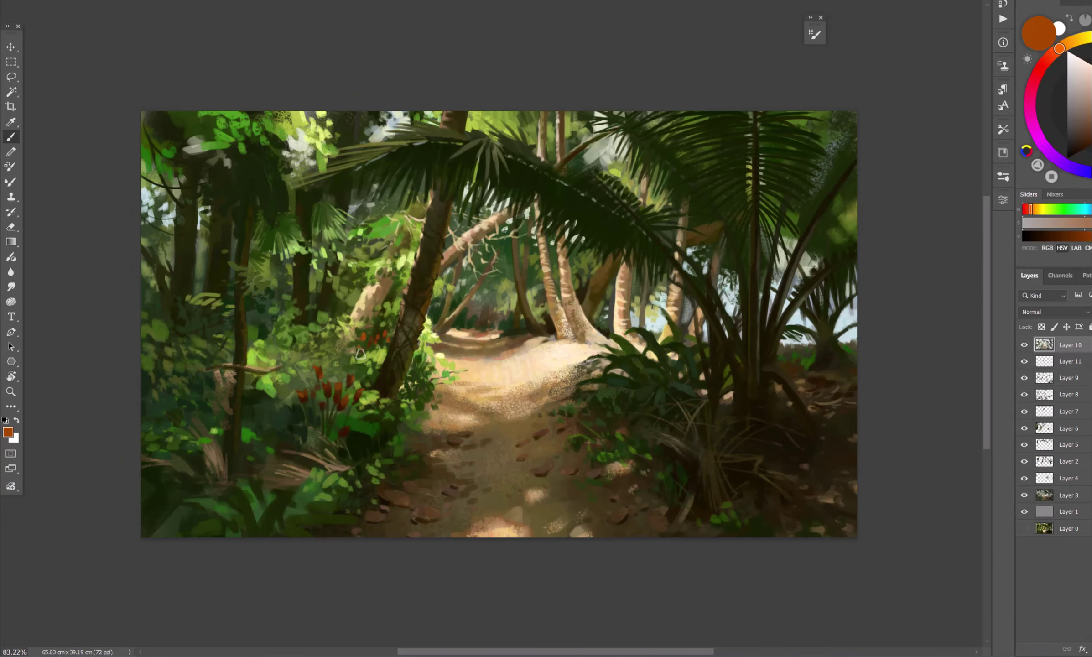
{"action": "left_click", "coordinate": [443, 362], "text": "alt"}
{"action": "key", "text": "h"}
{"action": "scroll", "coordinate": [386, 337], "scroll_direction": "up", "scroll_amount": 2}
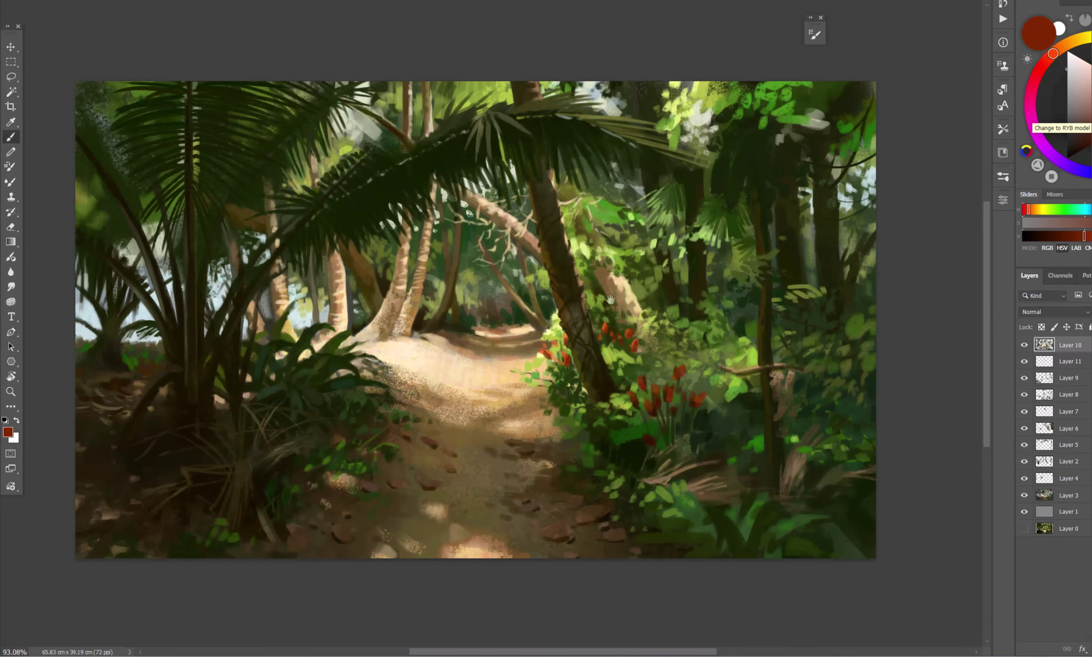
{"action": "left_click", "coordinate": [1074, 68]}
- Add dark fronds to the large foreground palm with sampled dark greens and browns, mirroring the canvas to check it
{"action": "left_click", "coordinate": [101, 333], "text": "alt"}
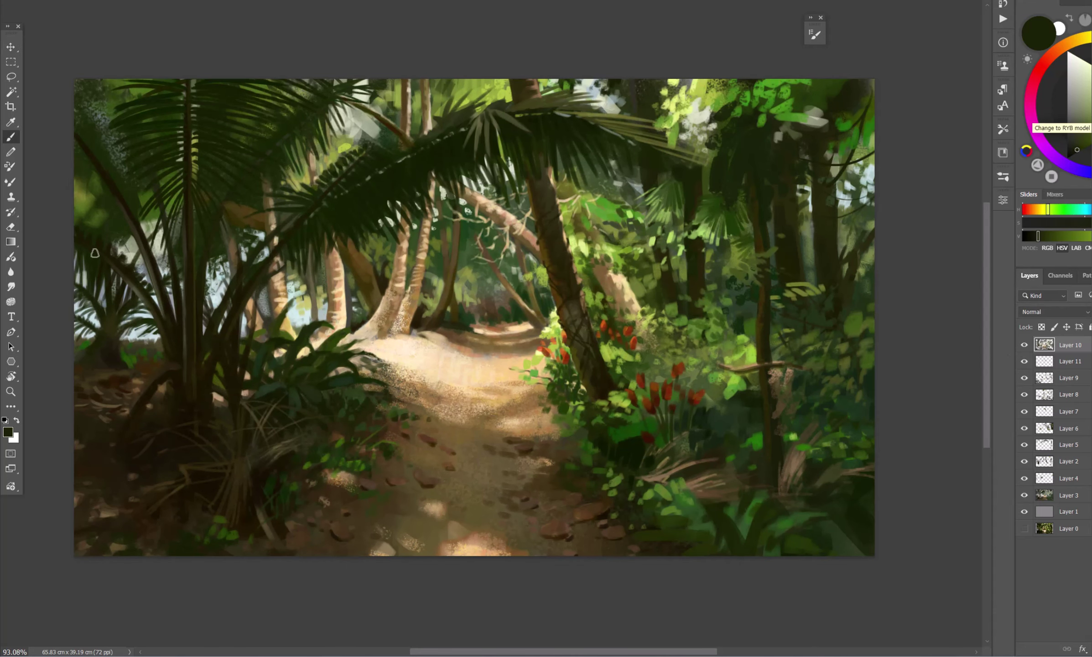
{"action": "key", "text": "h"}
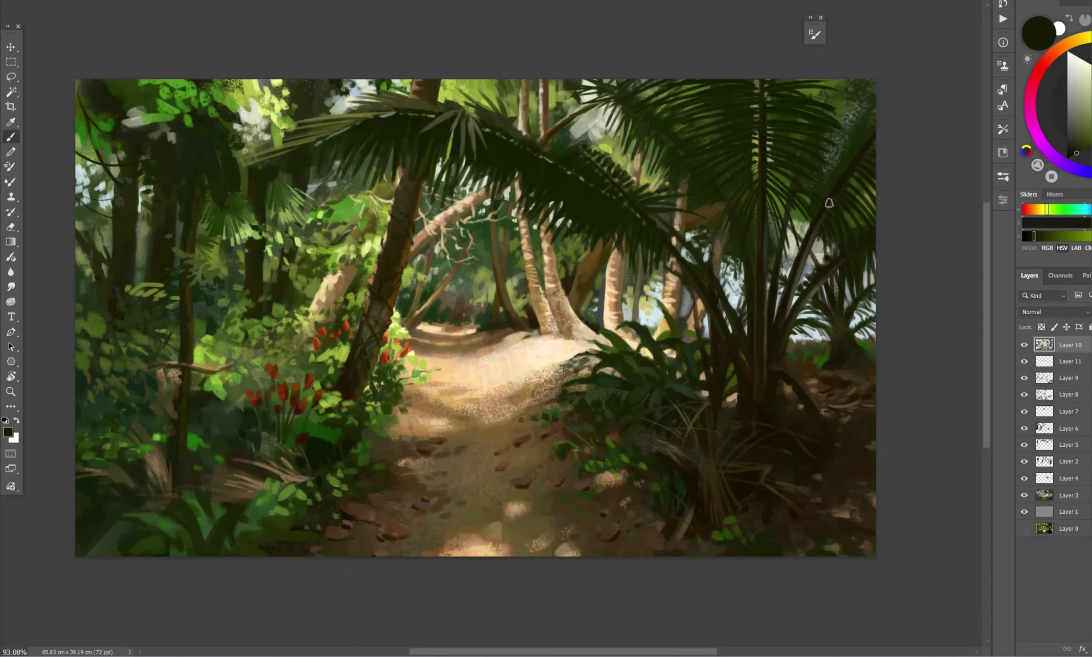
{"action": "left_click", "coordinate": [648, 150], "text": "alt"}
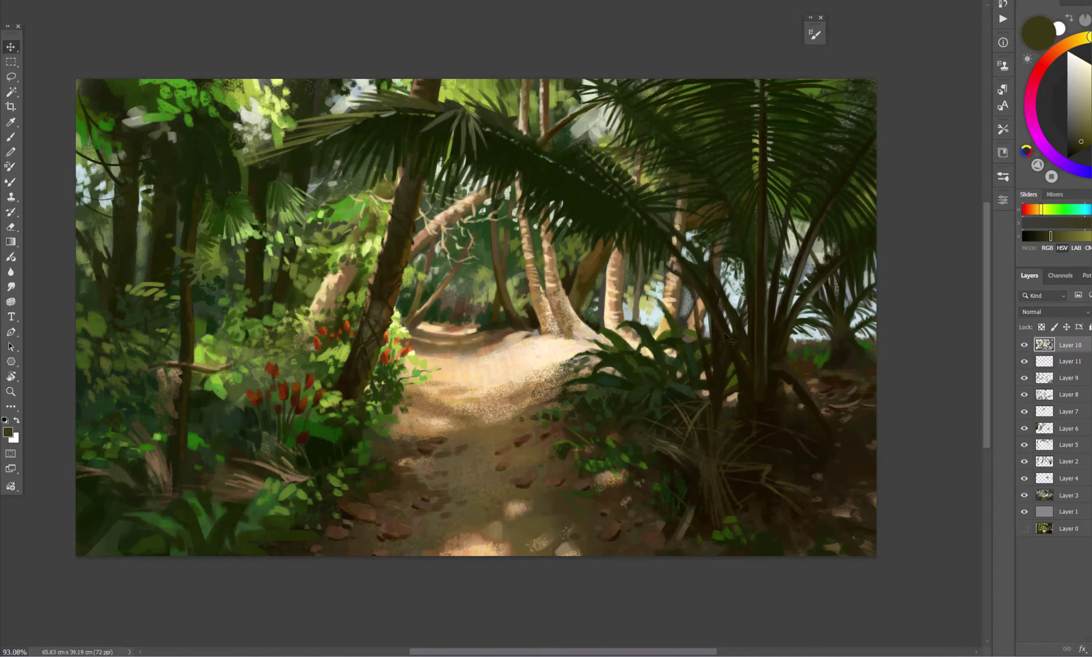
{"action": "key", "text": "b"}
{"action": "key", "text": "h"}
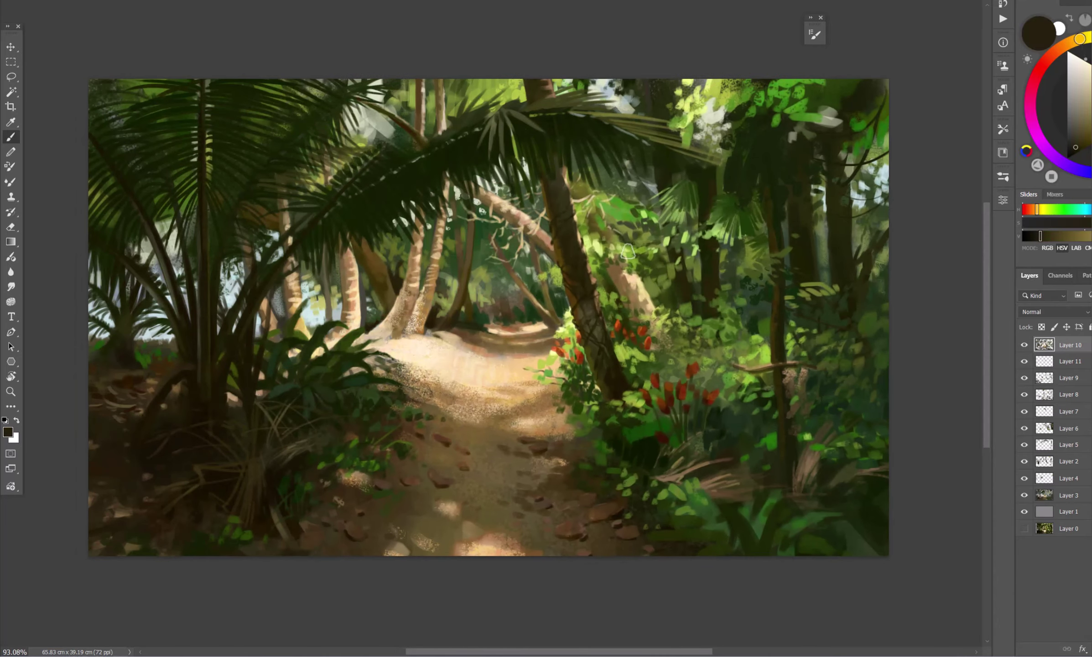
- Paint thin tan dry blades among the leaves in the undergrowth below the red flowers, using sampled colours
{"action": "left_click", "coordinate": [119, 434], "text": "alt"}
{"action": "scroll", "coordinate": [119, 434], "scroll_direction": "up", "scroll_amount": 1}
{"action": "left_click_drag", "start_coordinate": [119, 435], "coordinate": [305, 386]}
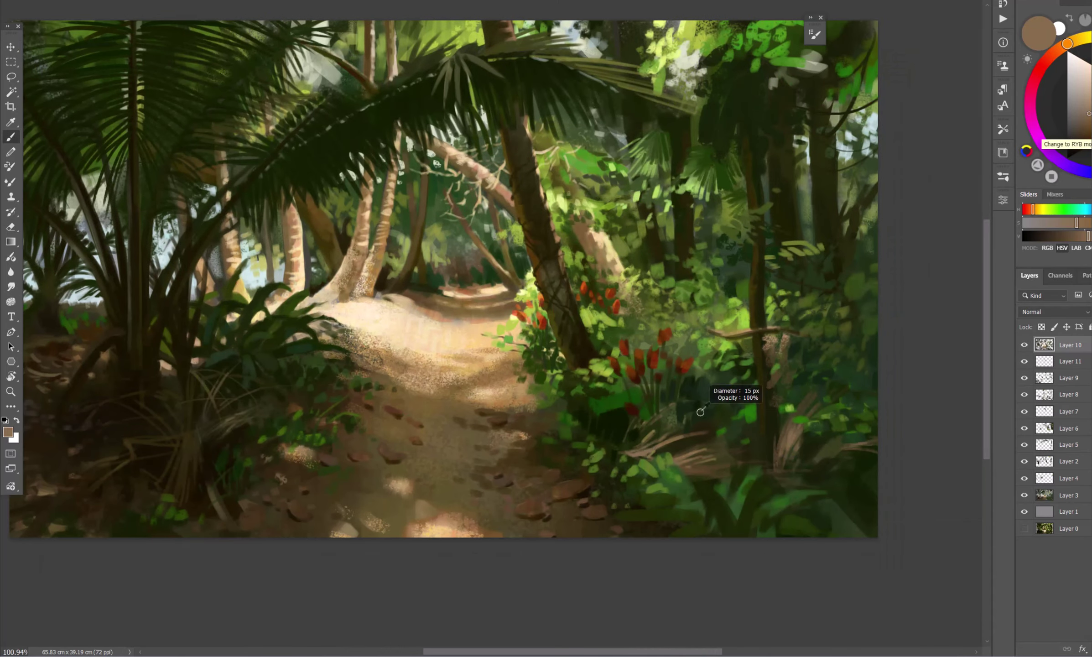
{"action": "left_click", "coordinate": [701, 411], "text": "alt"}
{"action": "left_click", "coordinate": [688, 519], "text": "alt"}
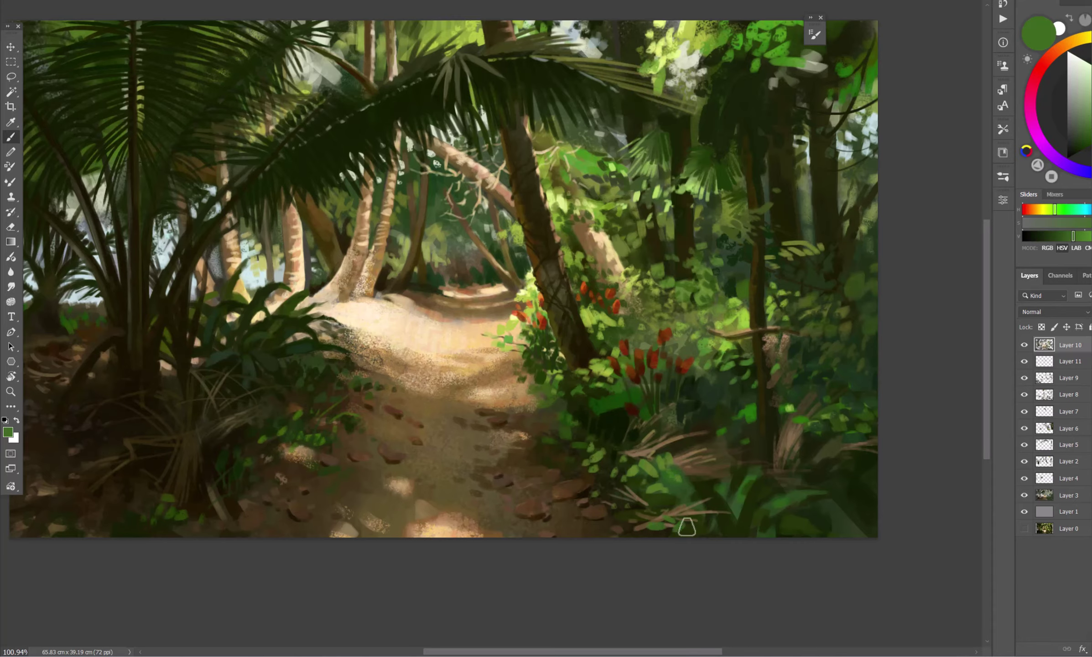
{"action": "scroll", "coordinate": [739, 310], "scroll_direction": "down", "scroll_amount": 1}
- Paint bright sunlit greens into the background canopy behind the palm fronds, using sampled light greens and a 24 px brush
{"action": "left_click", "coordinate": [695, 78], "text": "alt"}
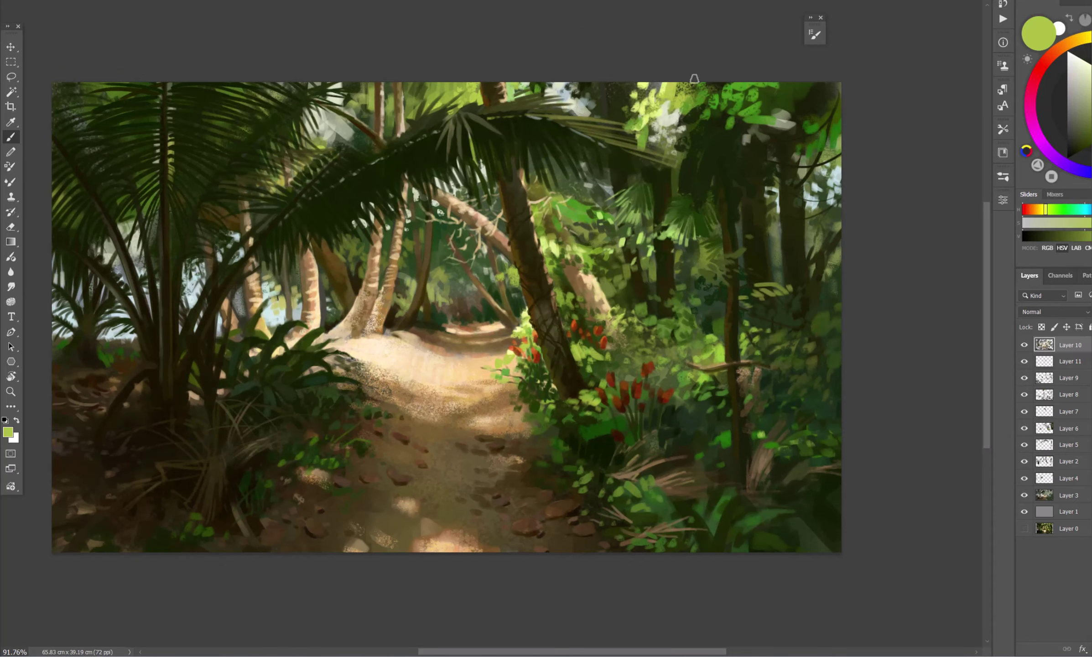
{"action": "left_click", "coordinate": [411, 107], "text": "alt"}
{"action": "left_click_drag", "start_coordinate": [410, 107], "coordinate": [480, 122]}
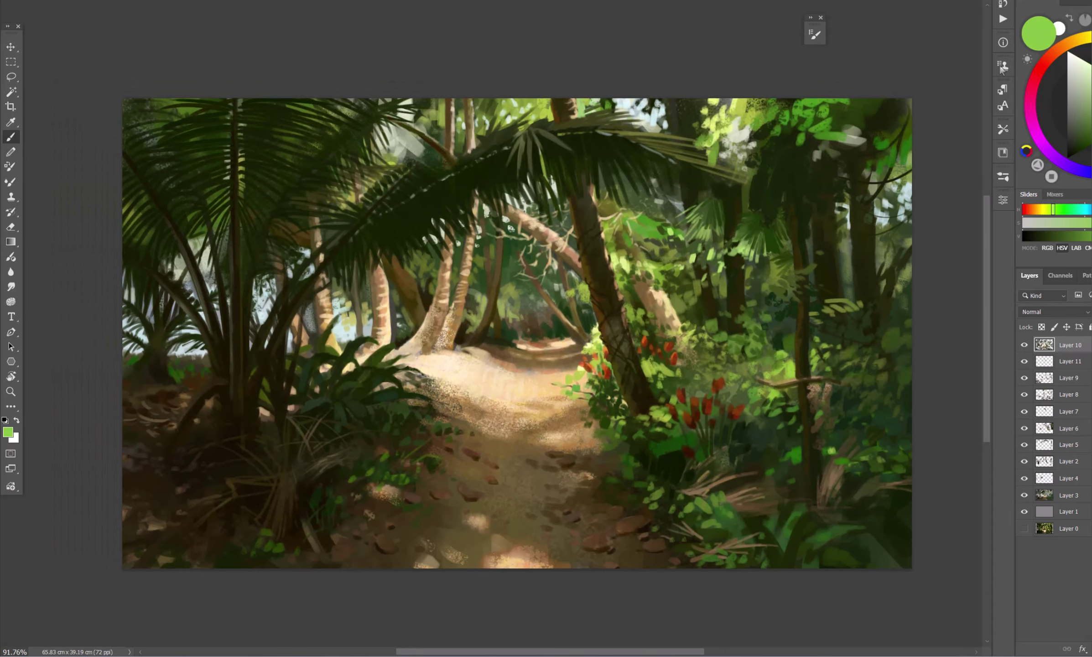
{"action": "left_click", "coordinate": [397, 137], "text": "alt"}
{"action": "left_click_drag", "start_coordinate": [299, 111], "coordinate": [325, 160]}
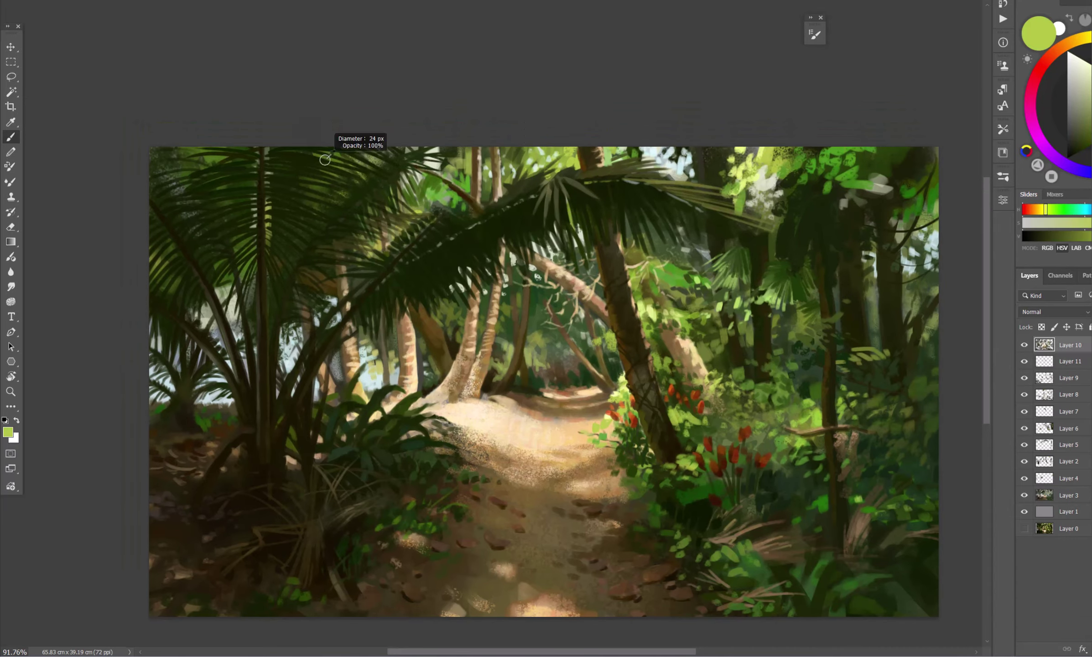
{"action": "left_click_drag", "start_coordinate": [259, 180], "coordinate": [251, 177]}
- Paint sampled pale blue sky gaps between the palms and mirror the canvas to check the balance
{"action": "left_click", "coordinate": [280, 346], "text": "alt"}
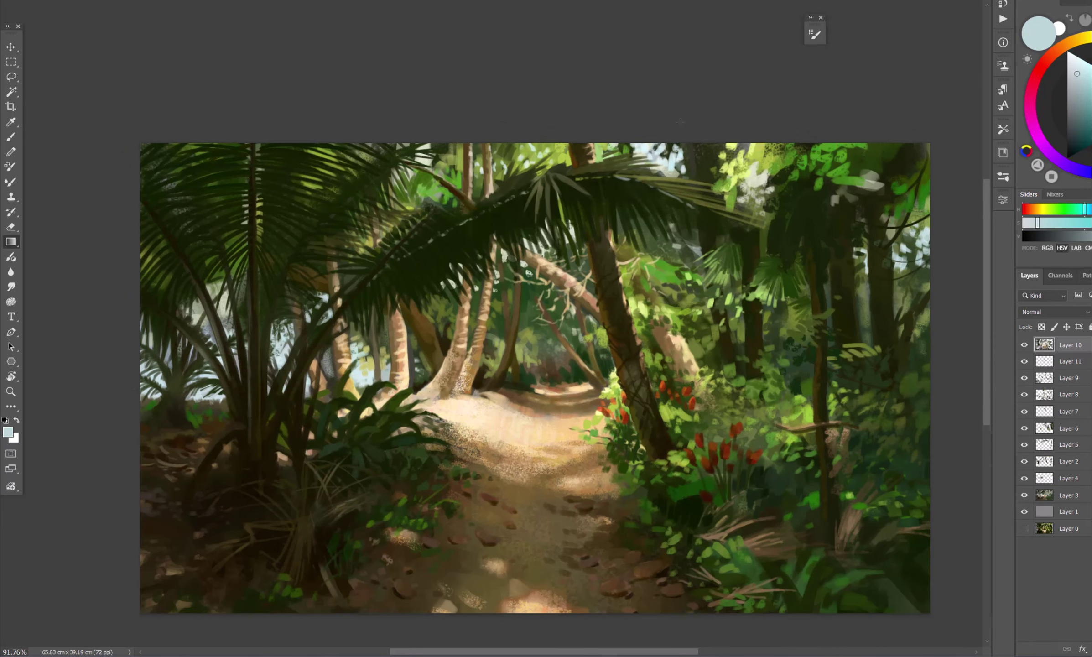
{"action": "left_click_drag", "start_coordinate": [281, 347], "coordinate": [196, 344]}
{"action": "scroll", "coordinate": [329, 288], "scroll_direction": "down", "scroll_amount": 2}
{"action": "key", "text": "h"}
{"action": "scroll", "coordinate": [329, 289], "scroll_direction": "up", "scroll_amount": 1}
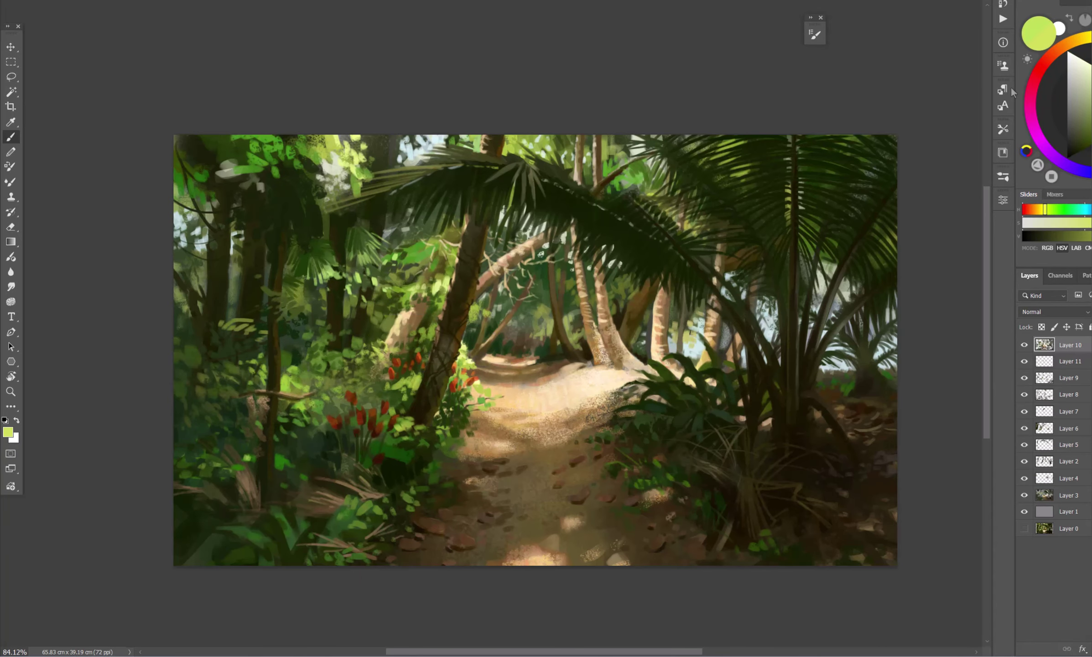
{"action": "left_click", "coordinate": [683, 344], "text": "alt"}
{"action": "left_click_drag", "start_coordinate": [683, 344], "coordinate": [647, 347]}
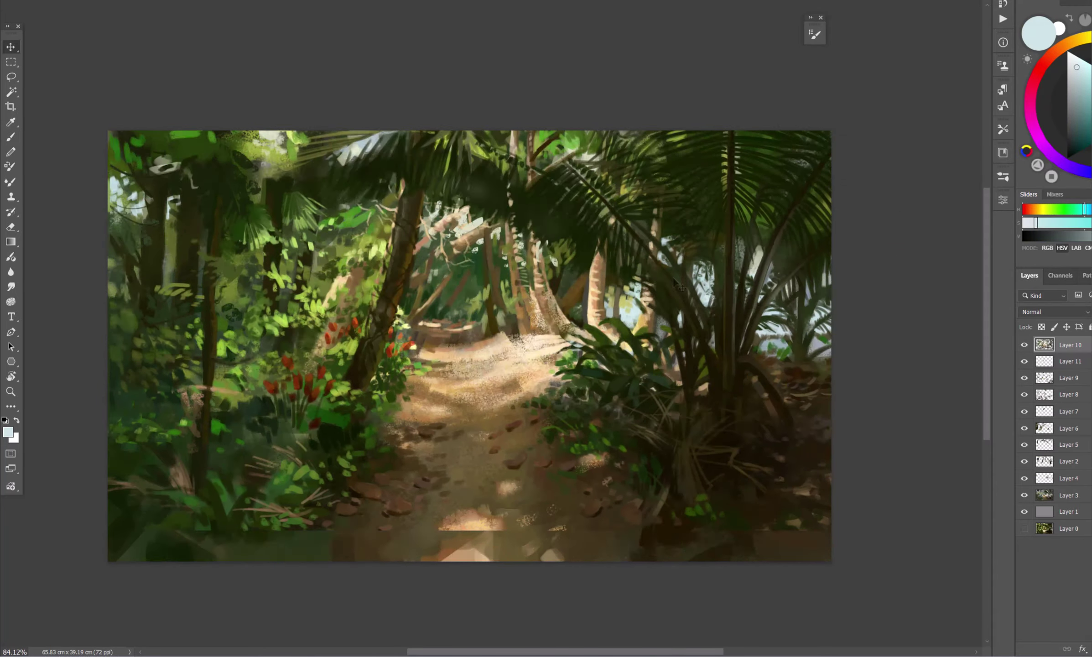
- Touch up the arching frond, background trunks and sand bank edge with sampled olive and cream tones
{"action": "left_click", "coordinate": [625, 260], "text": "alt"}
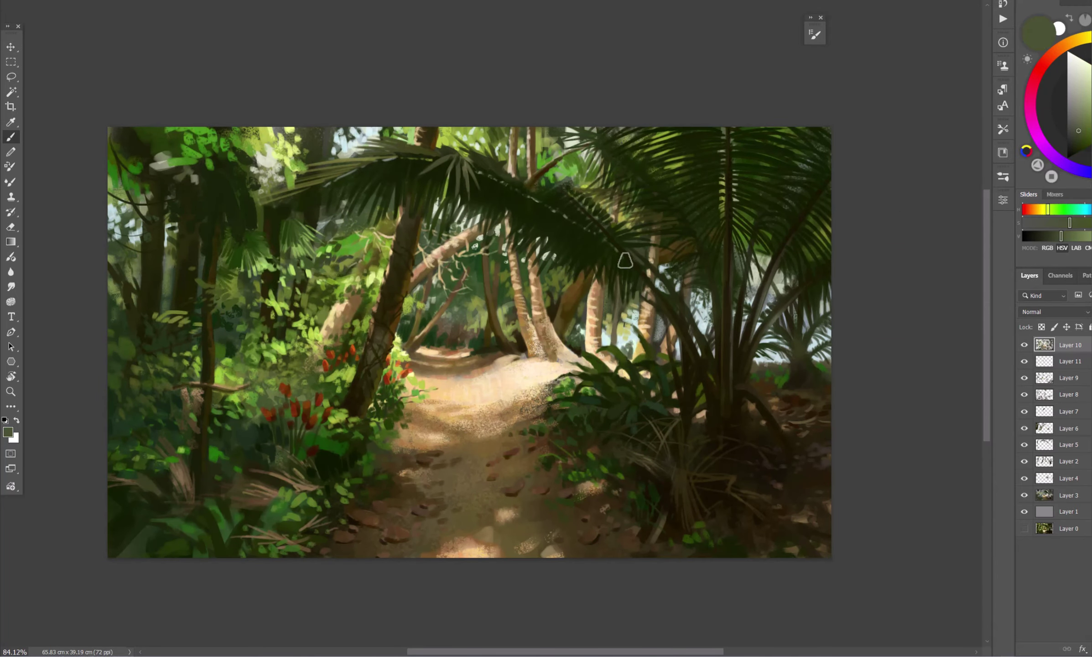
{"action": "left_click", "coordinate": [628, 365], "text": "alt"}
{"action": "scroll", "coordinate": [594, 311], "scroll_direction": "up", "scroll_amount": 3}
{"action": "left_click", "coordinate": [600, 300], "text": "alt"}
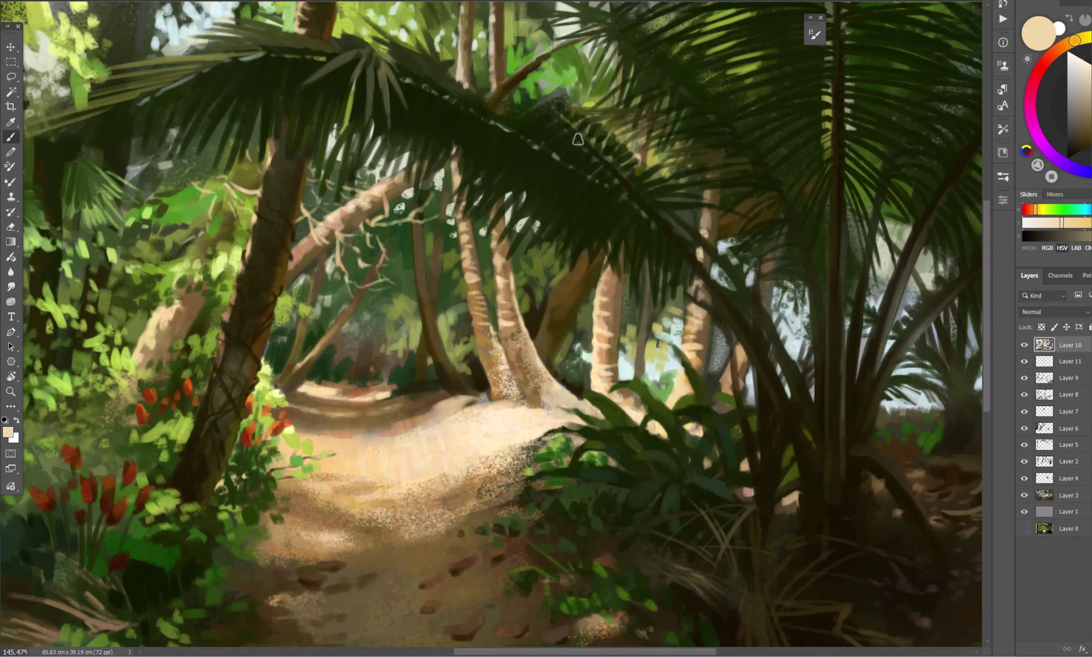
- Define the small distant palm's fronds against the pale sky with sampled light blue, dark brown and olive
{"action": "scroll", "coordinate": [496, 147], "scroll_direction": "down", "scroll_amount": 4}
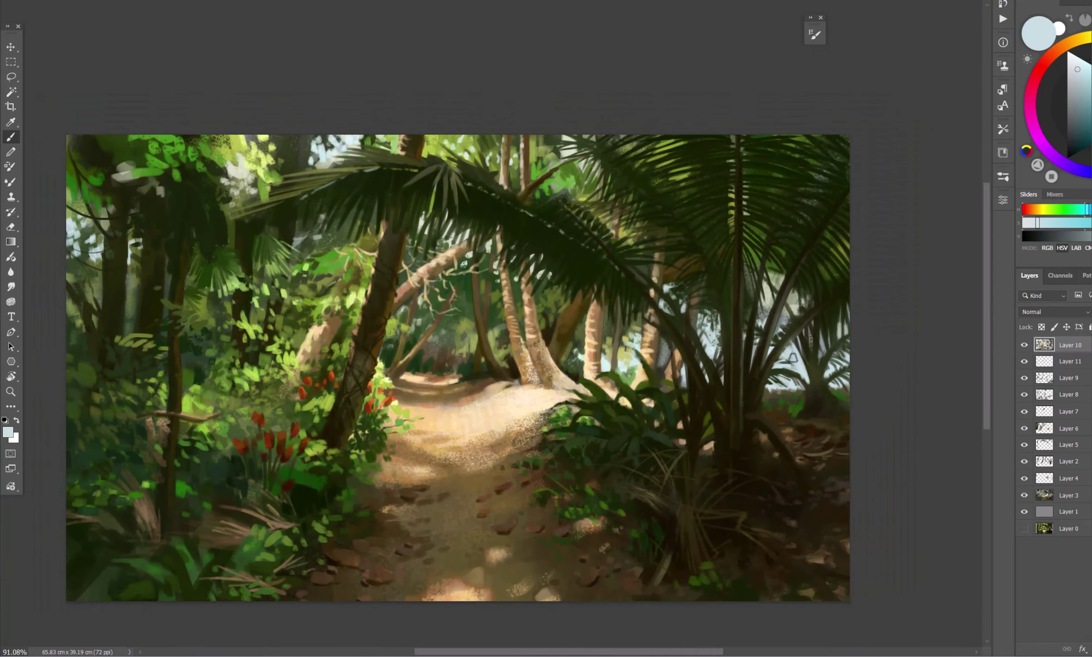
{"action": "scroll", "coordinate": [724, 334], "scroll_direction": "up", "scroll_amount": 2}
{"action": "left_click", "coordinate": [724, 335], "text": "alt"}
{"action": "left_click", "coordinate": [739, 297], "text": "alt"}
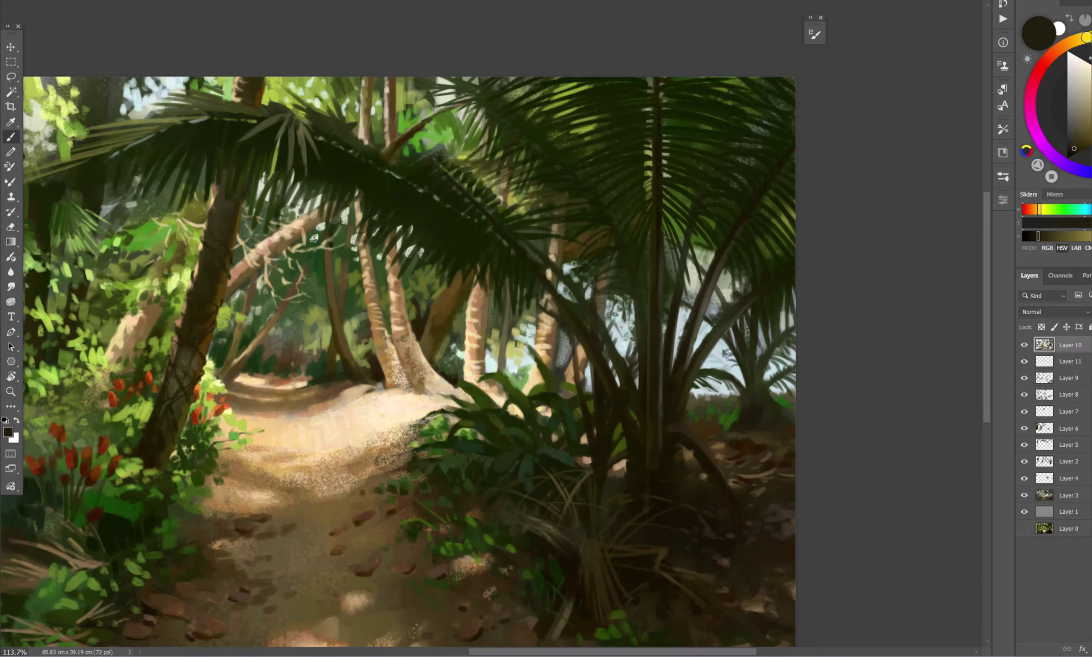
{"action": "left_click", "coordinate": [716, 329], "text": "alt"}
{"action": "scroll", "coordinate": [695, 249], "scroll_direction": "down", "scroll_amount": 2}
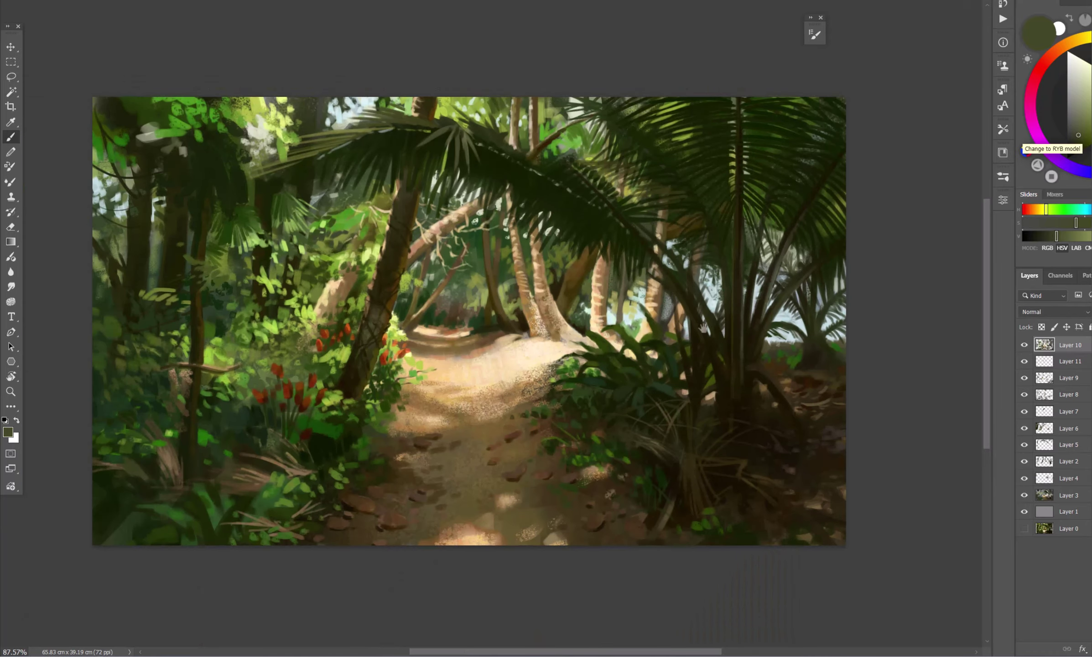
- Rework the slanted trunk and greenery at the path's far end with sampled brown, dark green and light green
{"action": "left_click", "coordinate": [451, 351], "text": "alt"}
{"action": "left_click_drag", "start_coordinate": [425, 277], "coordinate": [441, 295]}
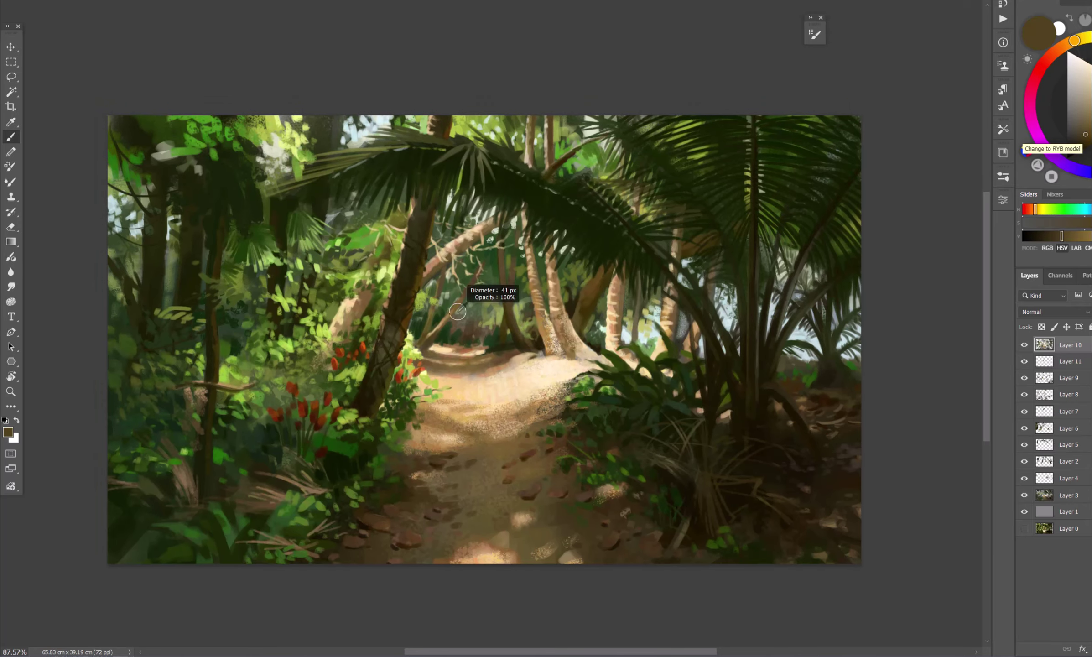
{"action": "left_click", "coordinate": [419, 340], "text": "alt"}
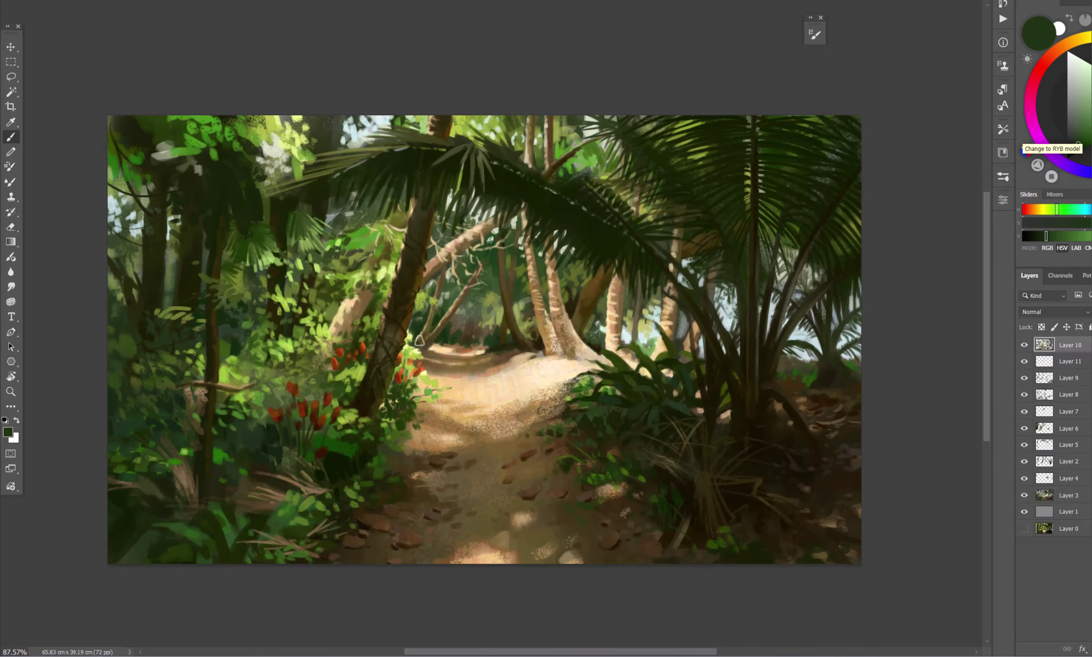
{"action": "left_click", "coordinate": [441, 306], "text": "alt"}
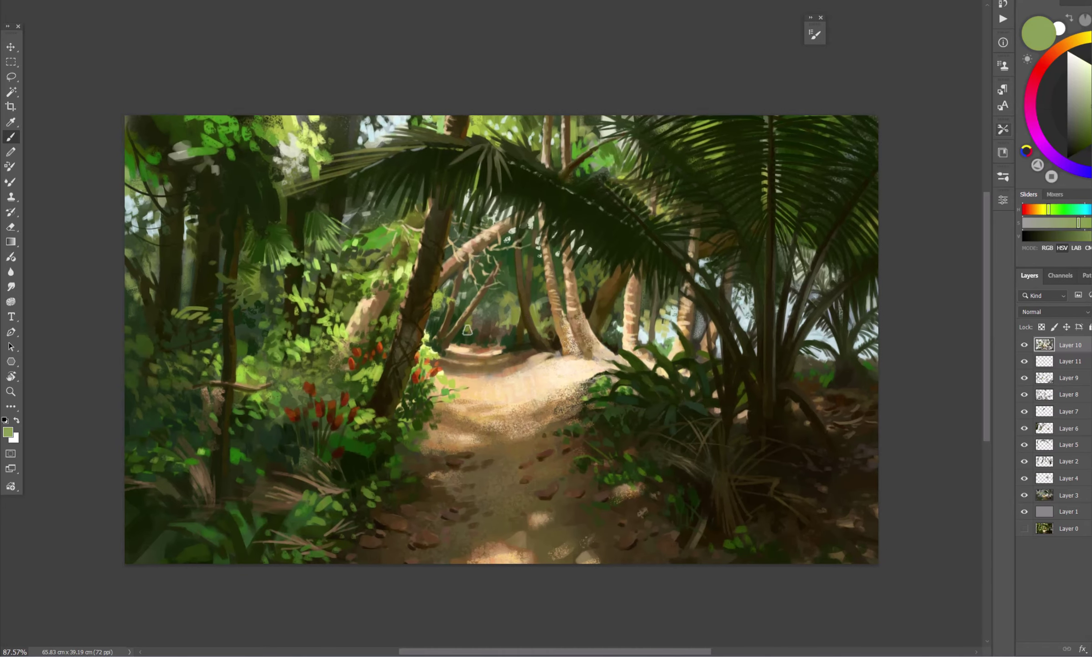
- Mirror the canvas and touch up the distant trunks, broad-leaved plant and shaded forest foliage with sampled dark browns and greens
{"action": "key", "text": "ctrl+shift+h"}
{"action": "left_click", "coordinate": [404, 310], "text": "alt"}
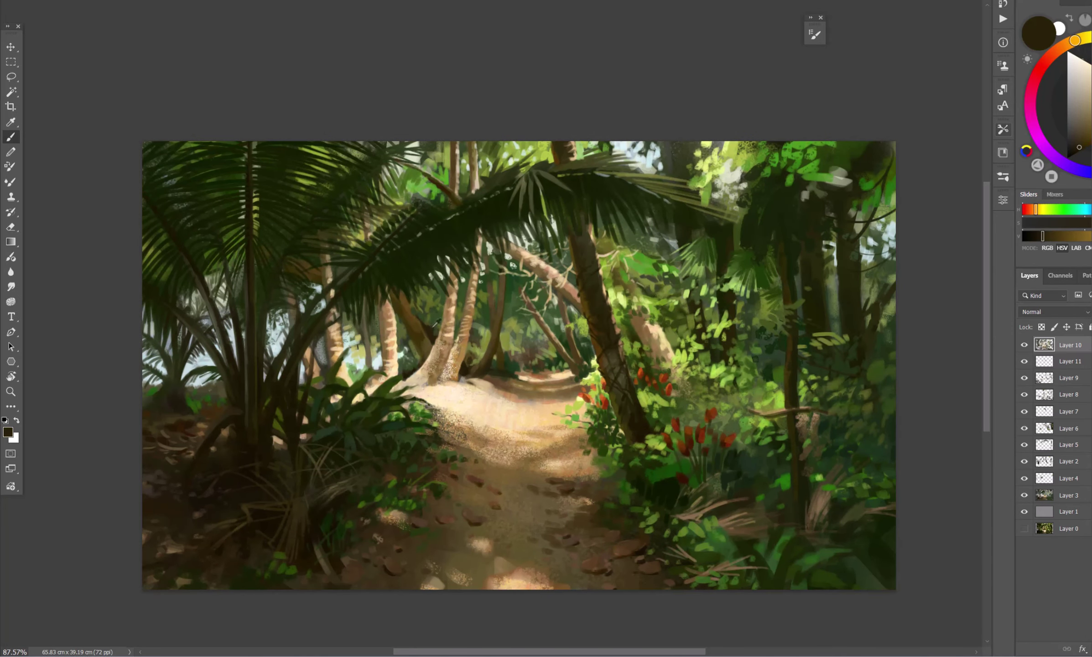
{"action": "left_click", "coordinate": [424, 320], "text": "alt"}
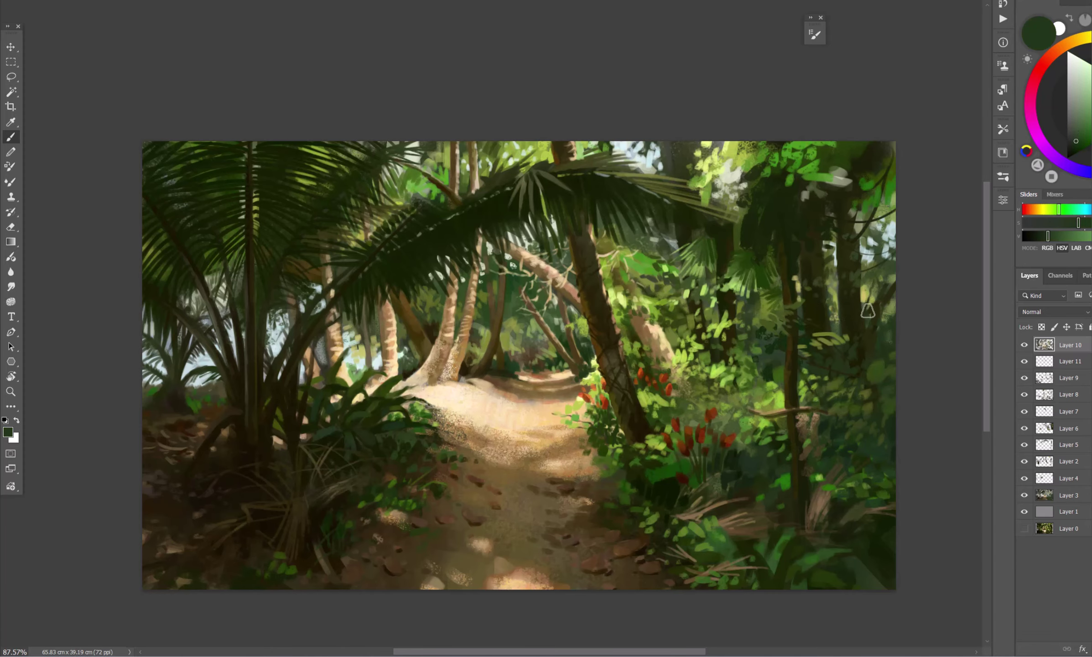
{"action": "scroll", "coordinate": [601, 398], "scroll_direction": "up", "scroll_amount": 1}
{"action": "left_click", "coordinate": [601, 398], "text": "alt"}
{"action": "left_click_drag", "start_coordinate": [471, 161], "coordinate": [488, 177]}
{"action": "left_click", "coordinate": [488, 177], "text": "alt"}
{"action": "left_click_drag", "start_coordinate": [691, 315], "coordinate": [653, 273]}
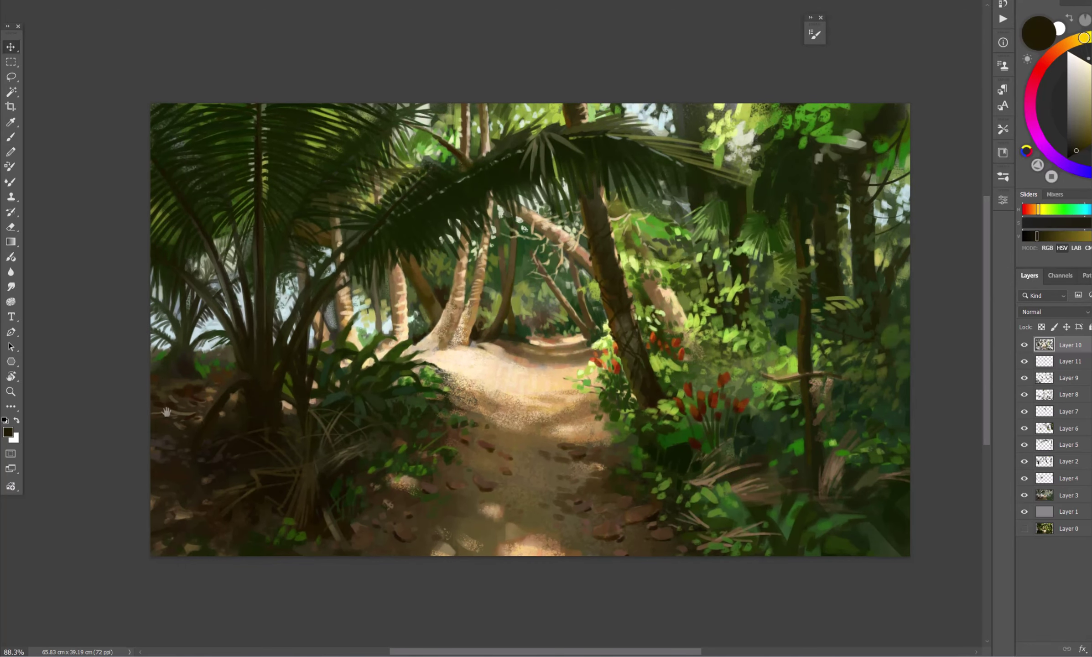
- Touch up the undergrowth and shaded ground beneath the large palm with sampled dark green and warm browns
{"action": "left_click", "coordinate": [770, 414], "text": "alt"}
{"action": "left_click", "coordinate": [666, 419], "text": "alt"}
{"action": "scroll", "coordinate": [666, 419], "scroll_direction": "right", "scroll_amount": 1}
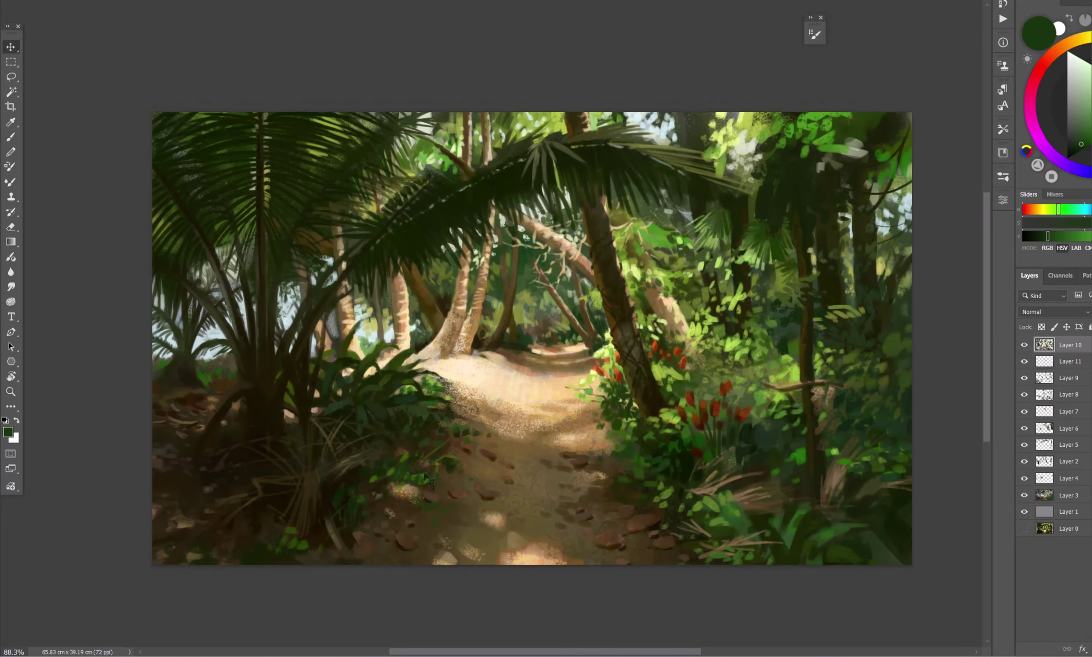
{"action": "scroll", "coordinate": [666, 419], "scroll_direction": "up", "scroll_amount": 1}
{"action": "left_click", "coordinate": [265, 389], "text": "alt"}
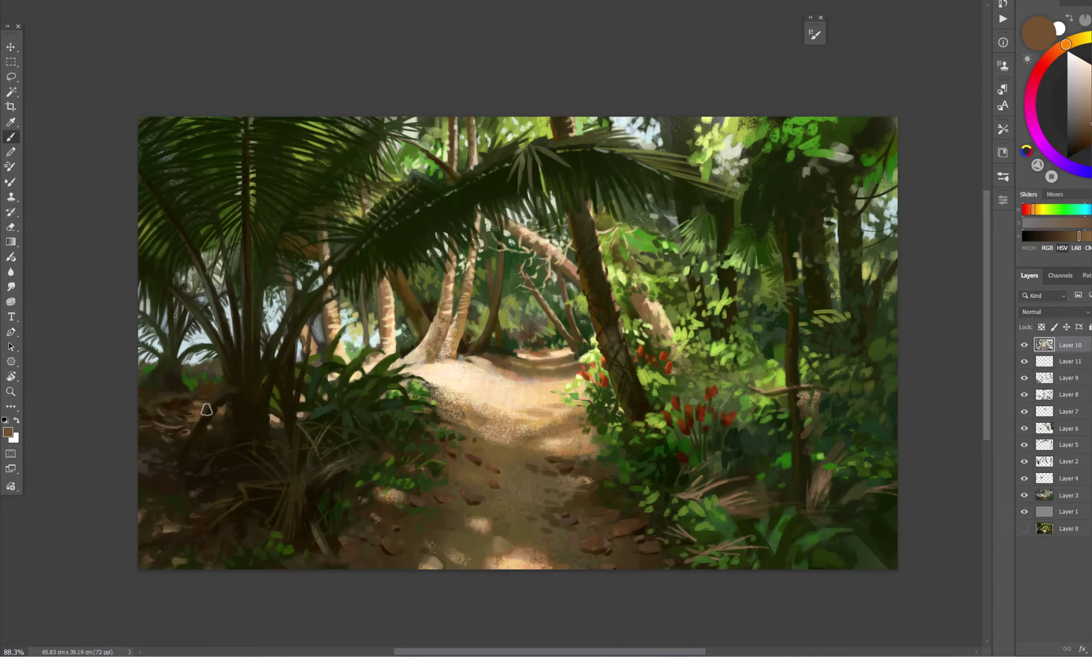
{"action": "scroll", "coordinate": [201, 397], "scroll_direction": "down", "scroll_amount": 2}
{"action": "scroll", "coordinate": [201, 397], "scroll_direction": "left", "scroll_amount": 1}
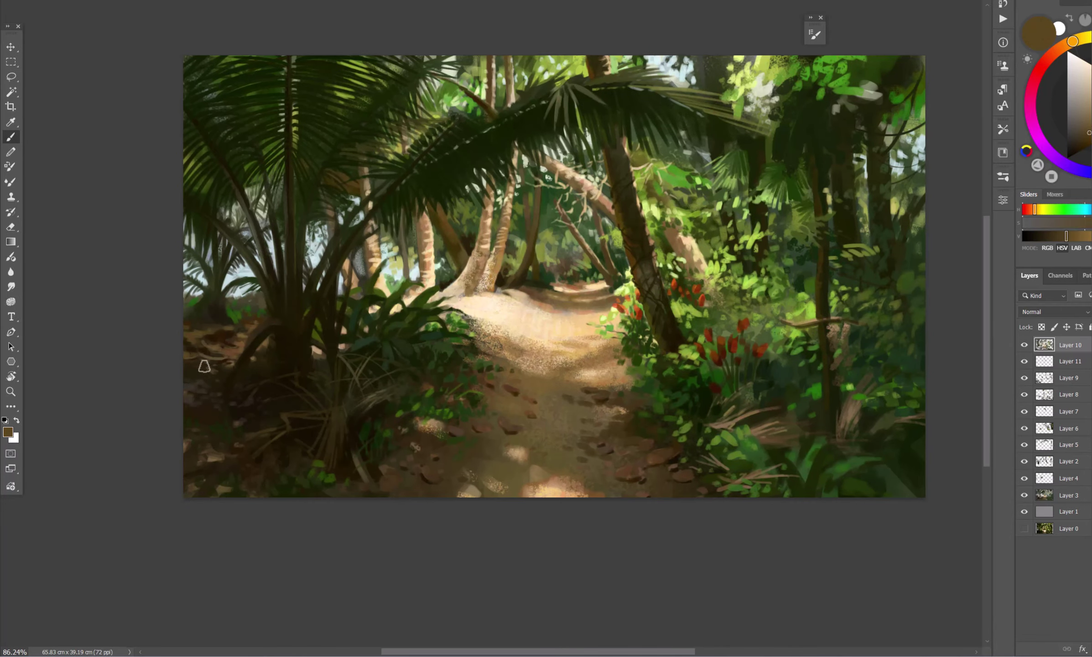
{"action": "left_click", "coordinate": [305, 342], "text": "alt"}
{"action": "scroll", "coordinate": [304, 342], "scroll_direction": "down", "scroll_amount": 4}
- Mirror the canvas and refine the light patches and shadows on the palm's ground with sampled tan and near-black brown
{"action": "key", "text": "ctrl+shift+h"}
{"action": "scroll", "coordinate": [850, 421], "scroll_direction": "up", "scroll_amount": 3}
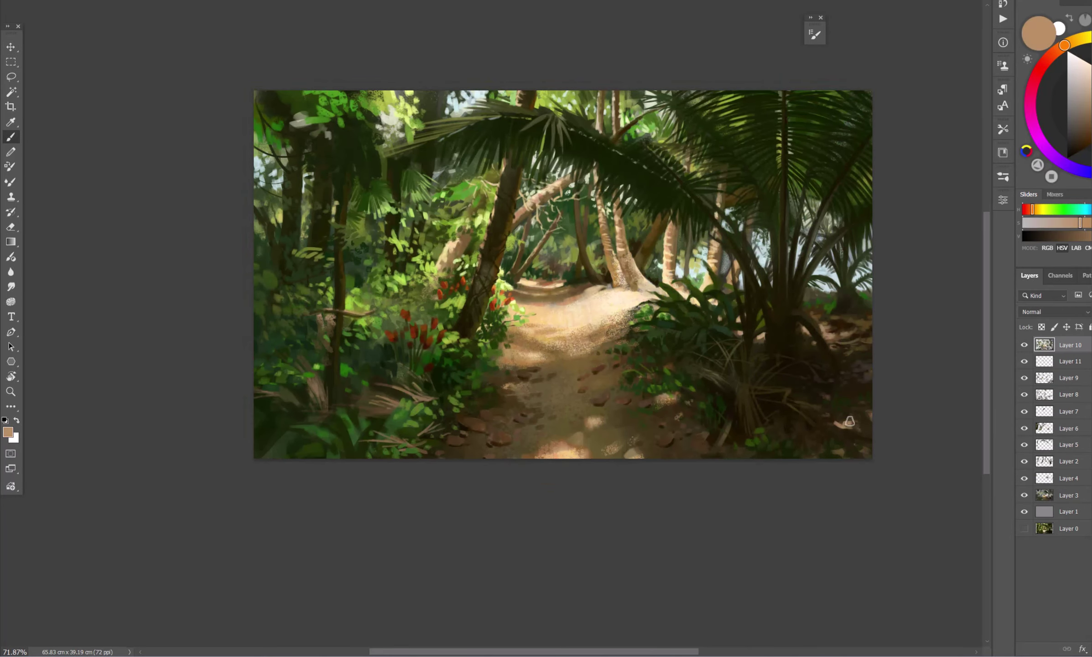
{"action": "left_click", "coordinate": [611, 221], "text": "alt"}
{"action": "scroll", "coordinate": [768, 410], "scroll_direction": "up", "scroll_amount": 2}
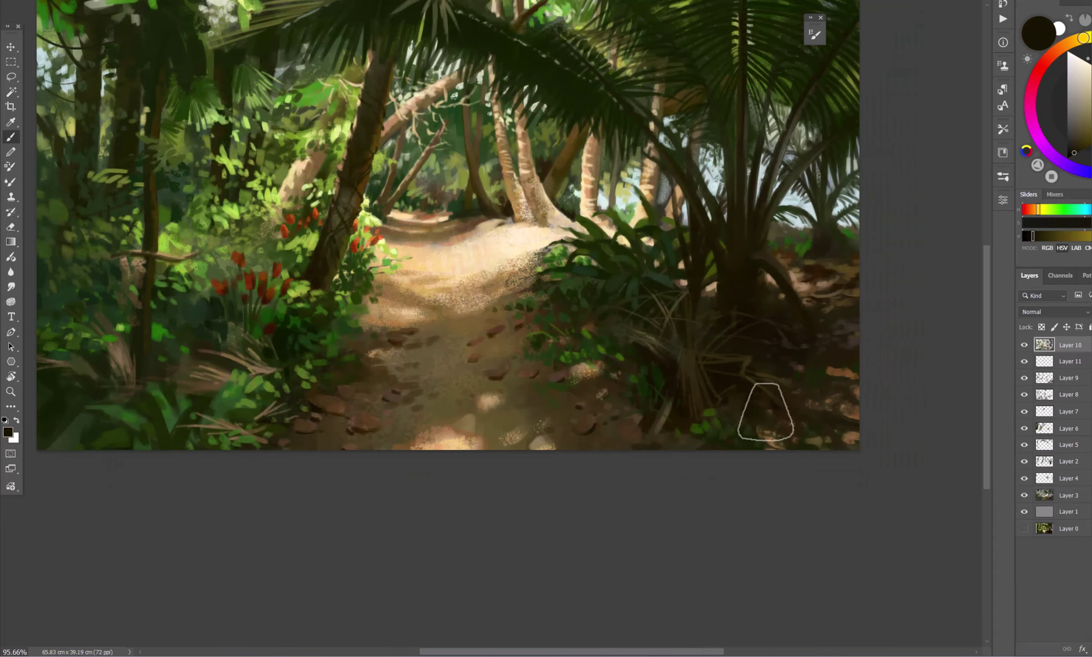
{"action": "scroll", "coordinate": [823, 276], "scroll_direction": "down", "scroll_amount": 2}
{"action": "scroll", "coordinate": [823, 276], "scroll_direction": "up", "scroll_amount": 2}
- Scatter ochre and reddish-brown fallen leaves along the path edges and the shaded ground beside the large palm
{"action": "left_click", "coordinate": [1024, 345]}
{"action": "left_click", "coordinate": [1024, 346]}
{"action": "key", "text": "ctrl+shift+h"}
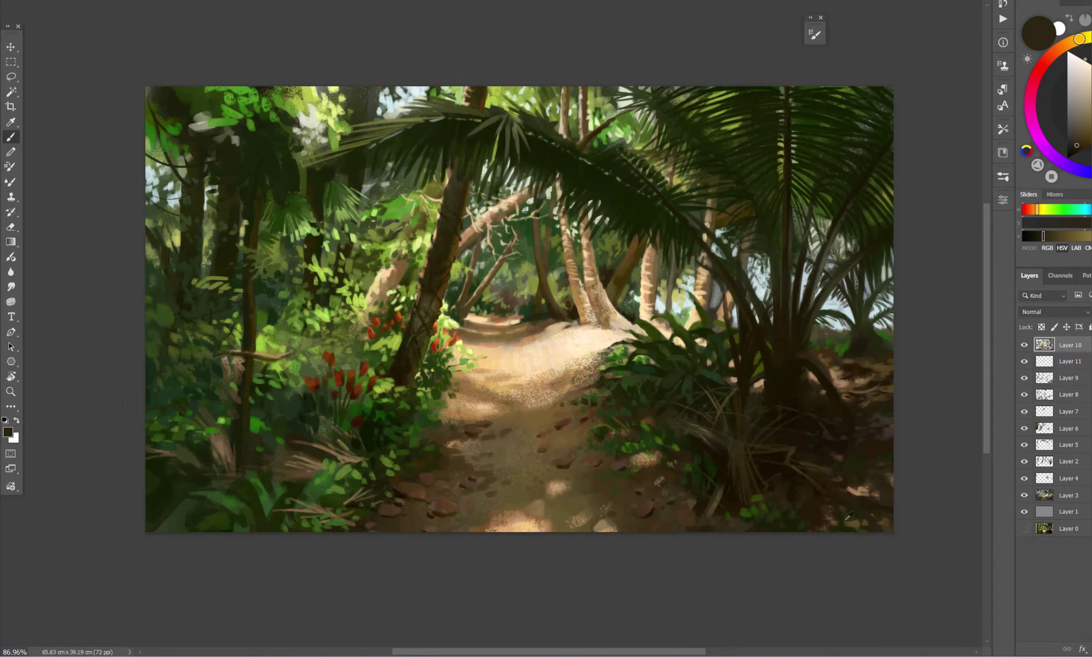
{"action": "left_click", "coordinate": [813, 512], "text": "alt"}
{"action": "left_click_drag", "start_coordinate": [391, 524], "coordinate": [383, 527]}
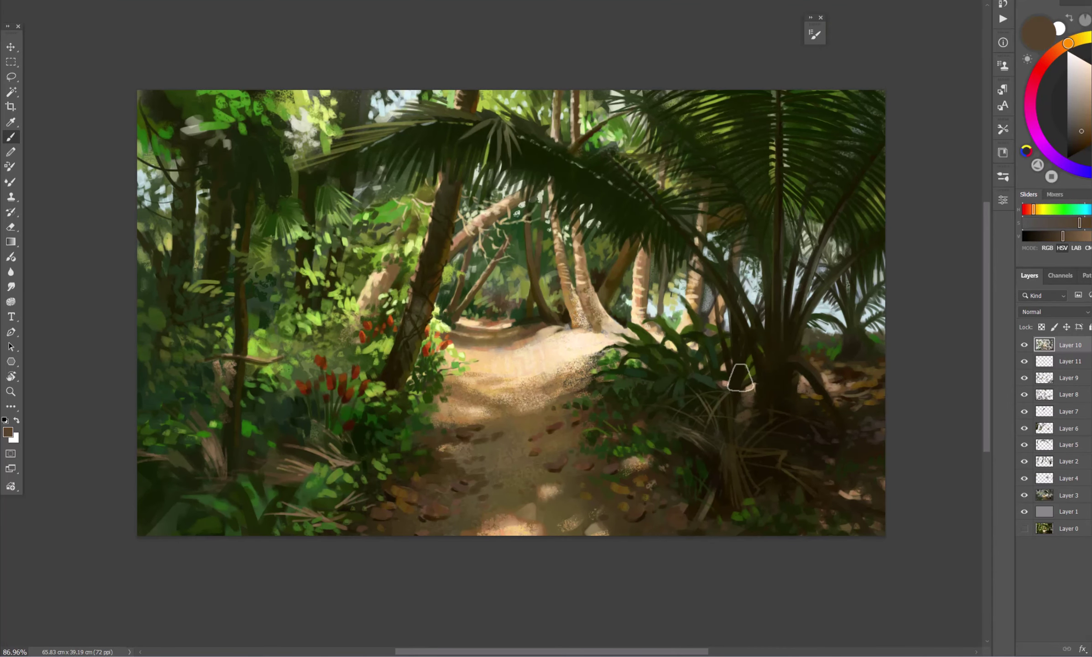
{"action": "left_click", "coordinate": [851, 361], "text": "alt"}
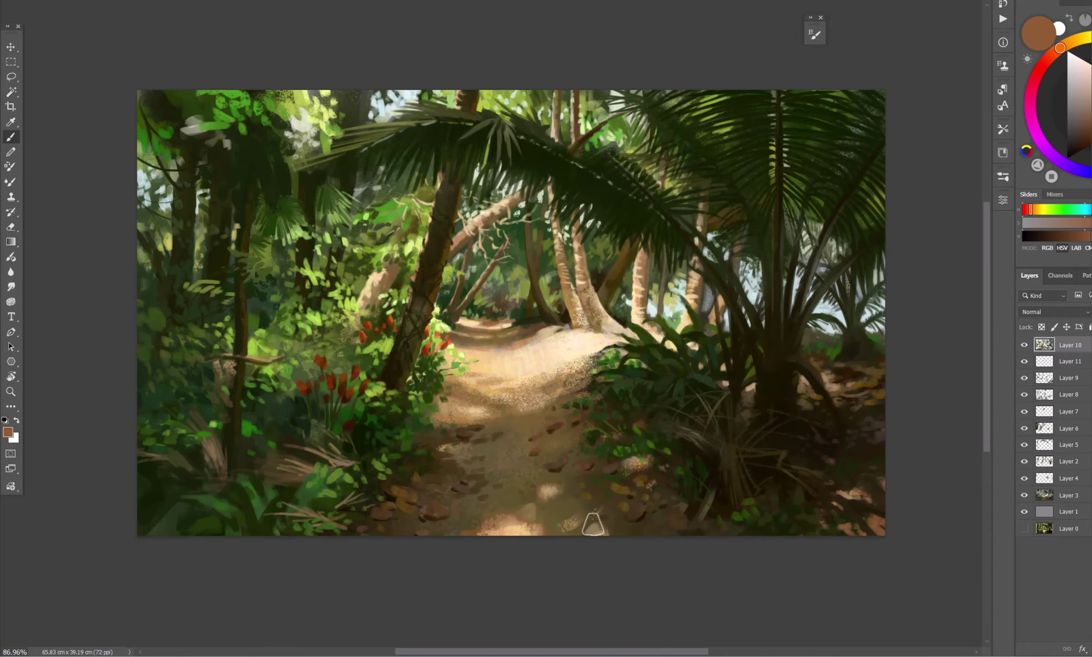
{"action": "left_click", "coordinate": [573, 521], "text": "alt"}
- Paint a yellow-green leaf cluster beside the large palm on a new layer, rotate it and merge it down
{"action": "key", "text": "ctrl+shift+alt+n"}
{"action": "key", "text": "b"}
{"action": "right_click", "coordinate": [885, 411], "text": "alt+shift"}
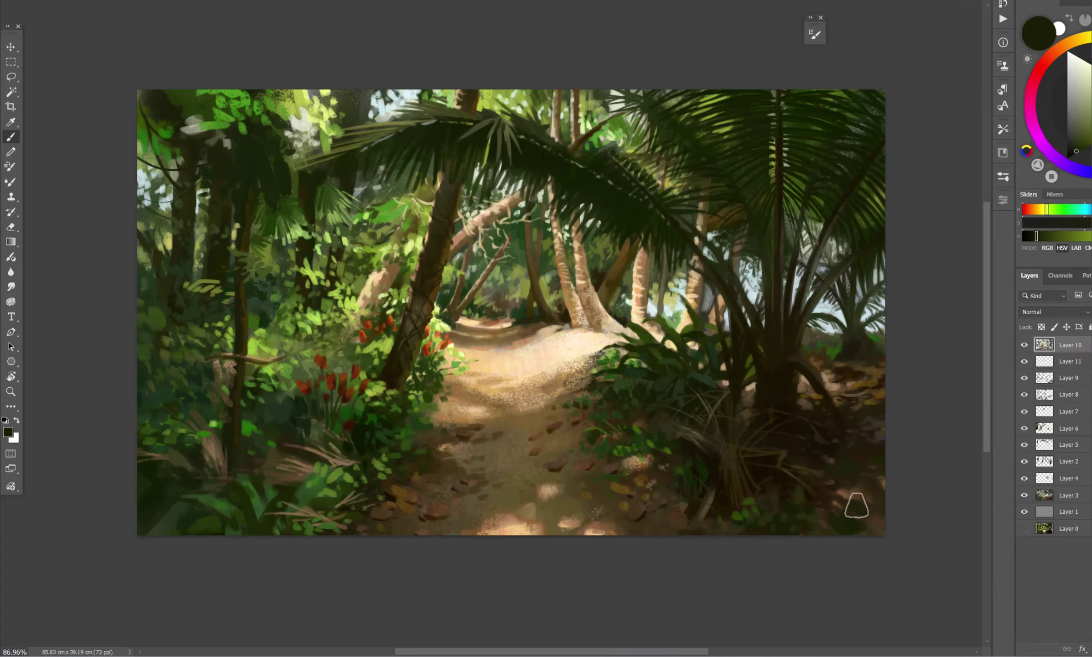
{"action": "mouse_move", "coordinate": [853, 504]}
{"action": "left_mouse_down"}
{"action": "mouse_move", "coordinate": [885, 419]}
{"action": "mouse_move", "coordinate": [870, 398]}
{"action": "mouse_move", "coordinate": [858, 451]}
{"action": "left_mouse_up"}
{"action": "key", "text": "ctrl+t"}
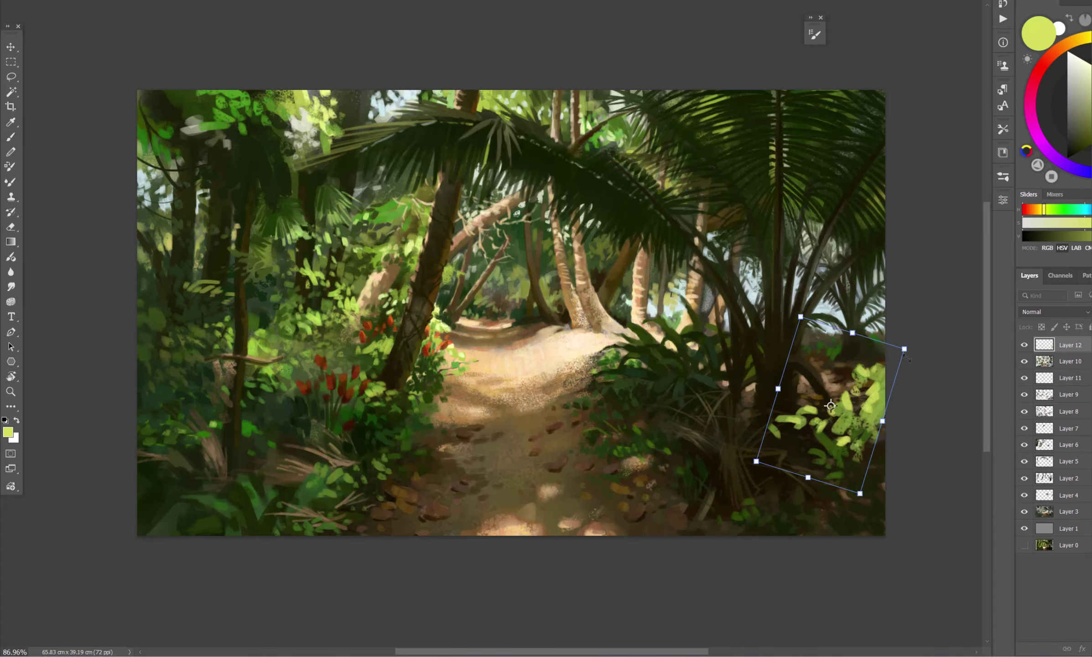
{"action": "key", "text": "Return"}
{"action": "left_click", "coordinate": [801, 501], "text": "alt"}
{"action": "key", "text": "ctrl+e"}
- Mirror the canvas back and refine the distant greenery and thin trunks with sampled tan and dark green
{"action": "key", "text": "h"}
{"action": "scroll", "coordinate": [626, 235], "scroll_direction": "up", "scroll_amount": 1}
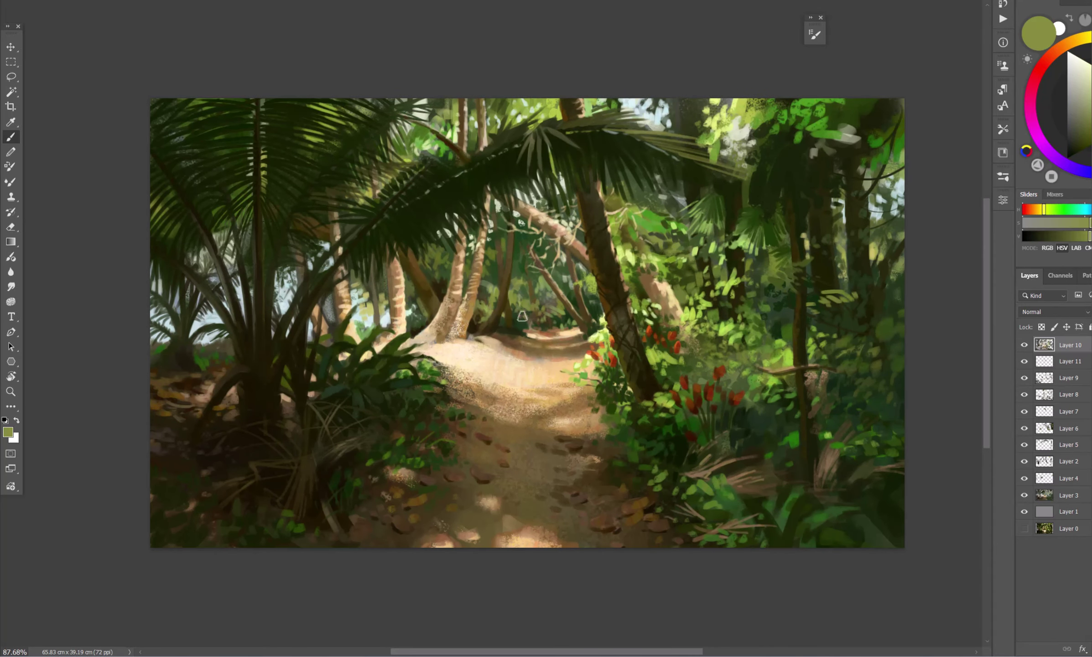
{"action": "left_click", "coordinate": [516, 276], "text": "alt"}
{"action": "left_click", "coordinate": [540, 290], "text": "alt"}
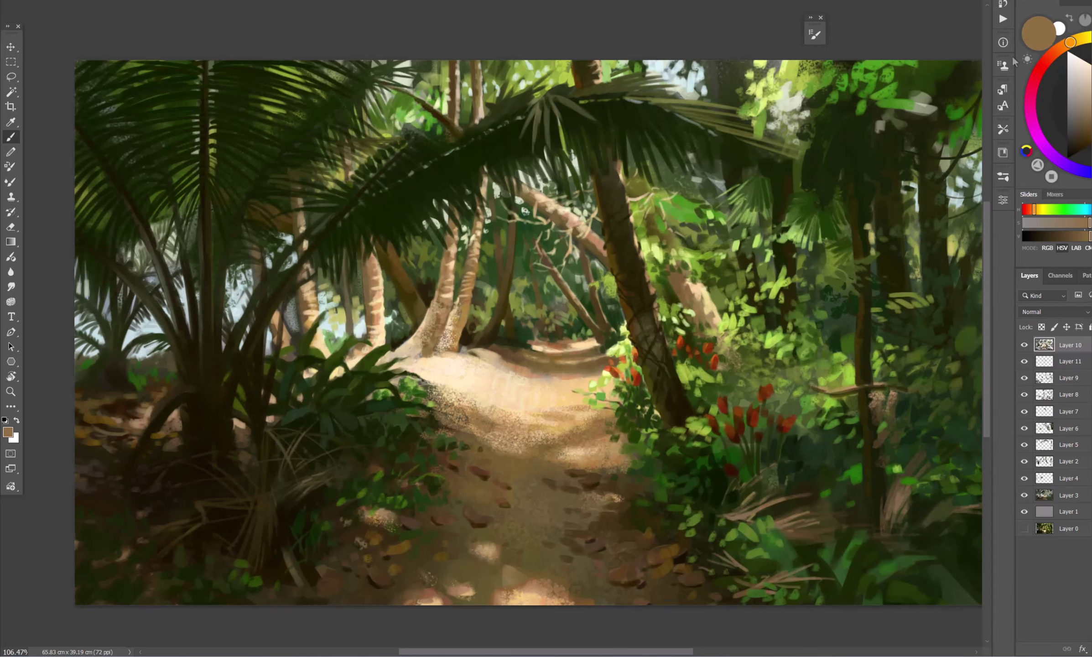
{"action": "scroll", "coordinate": [502, 277], "scroll_direction": "up", "scroll_amount": 3}
{"action": "left_click", "coordinate": [496, 260], "text": "alt"}
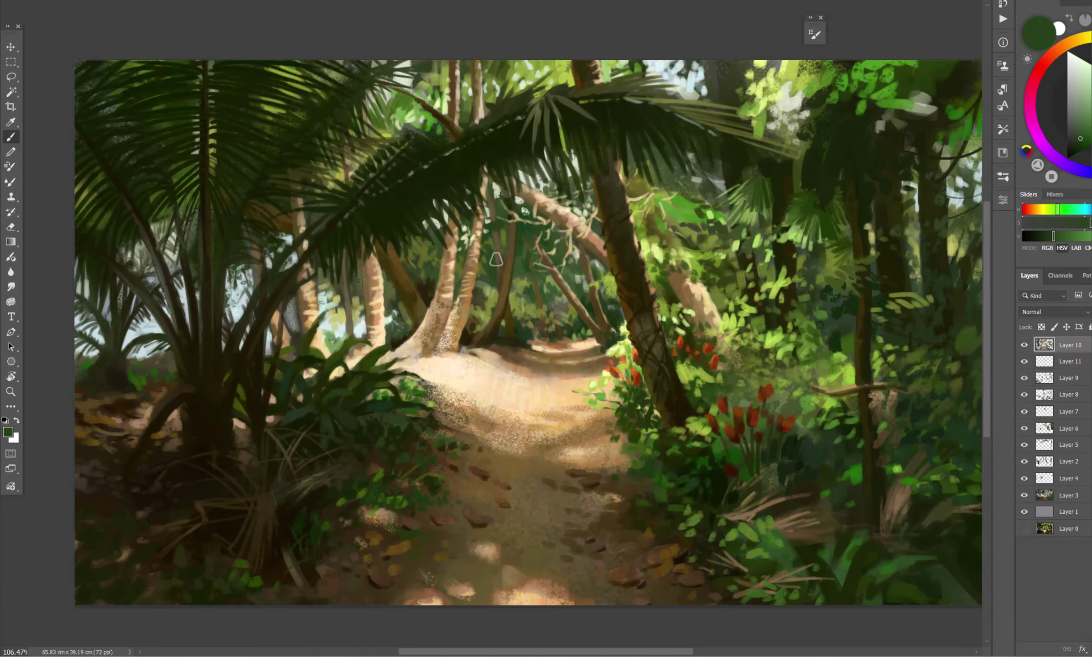
{"action": "scroll", "coordinate": [524, 287], "scroll_direction": "down", "scroll_amount": 2}
- Touch up the pale background trunks and the dark branch above them with sampled olive and dark brown
{"action": "right_click", "coordinate": [482, 288]}
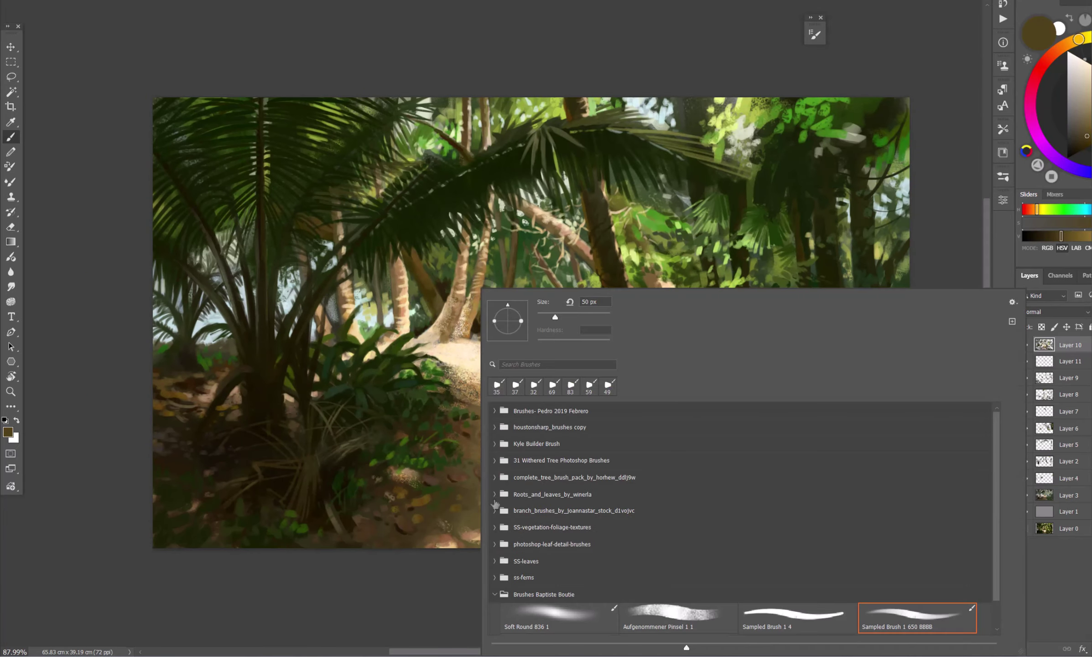
{"action": "key", "text": "Escape"}
{"action": "scroll", "coordinate": [458, 313], "scroll_direction": "up", "scroll_amount": 4}
{"action": "left_click", "coordinate": [457, 313], "text": "alt"}
{"action": "scroll", "coordinate": [620, 200], "scroll_direction": "down", "scroll_amount": 2}
{"action": "left_click", "coordinate": [470, 121], "text": "alt"}
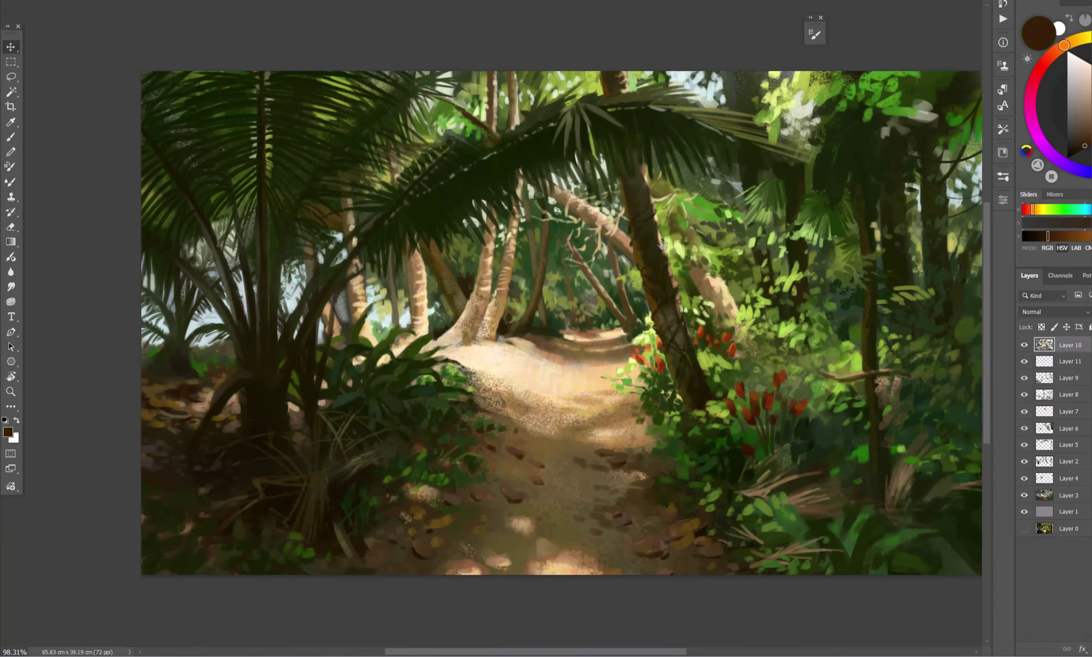
- Mirror the canvas and rework the sunlit sand bank with sampled peach and tan, using an enlarged textured brush
{"action": "scroll", "coordinate": [508, 426], "scroll_direction": "down", "scroll_amount": 2}
{"action": "key", "text": "shift+h"}
{"action": "left_click", "coordinate": [508, 425], "text": "alt"}
{"action": "left_click", "coordinate": [466, 421], "text": "alt"}
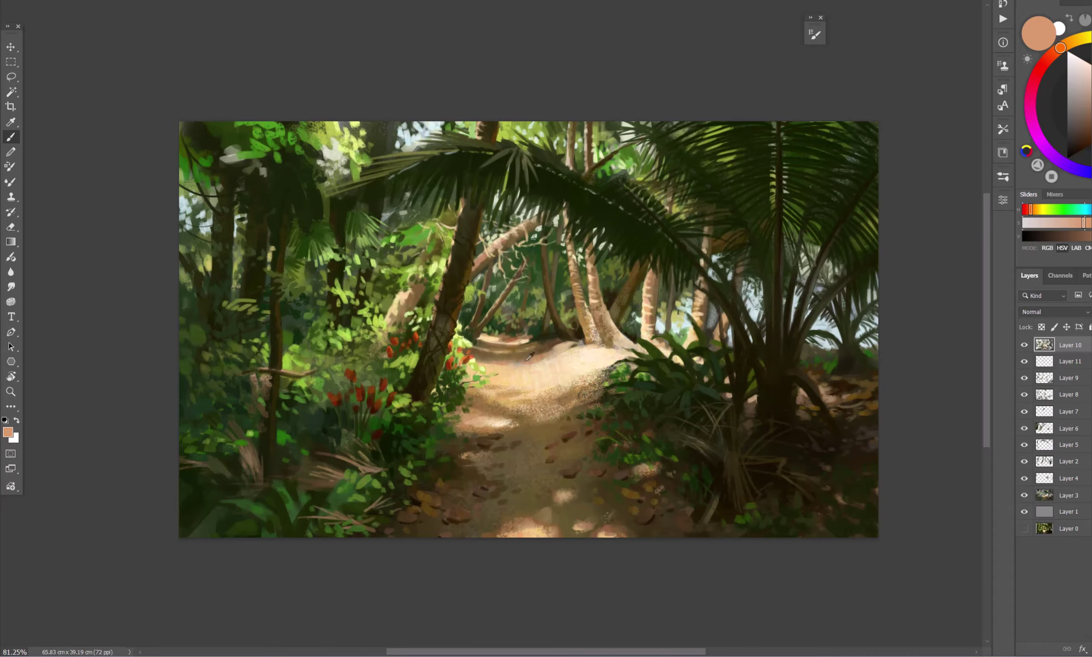
{"action": "left_click", "coordinate": [518, 420], "text": "alt"}
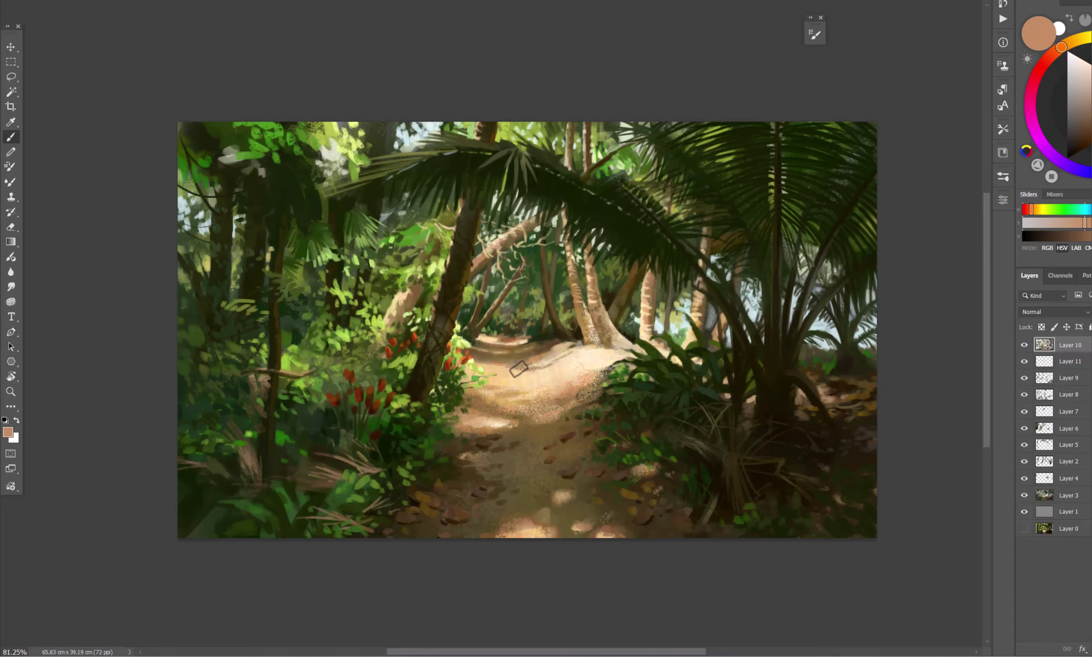
{"action": "scroll", "coordinate": [519, 368], "scroll_direction": "down", "scroll_amount": 2}
{"action": "mouse_move", "coordinate": [519, 368]}
{"action": "left_mouse_down"}
{"action": "mouse_move", "coordinate": [538, 347]}
{"action": "mouse_move", "coordinate": [564, 358]}
{"action": "left_mouse_up"}
{"action": "left_click", "coordinate": [563, 358], "text": "alt"}
{"action": "key", "text": "bracketright"}
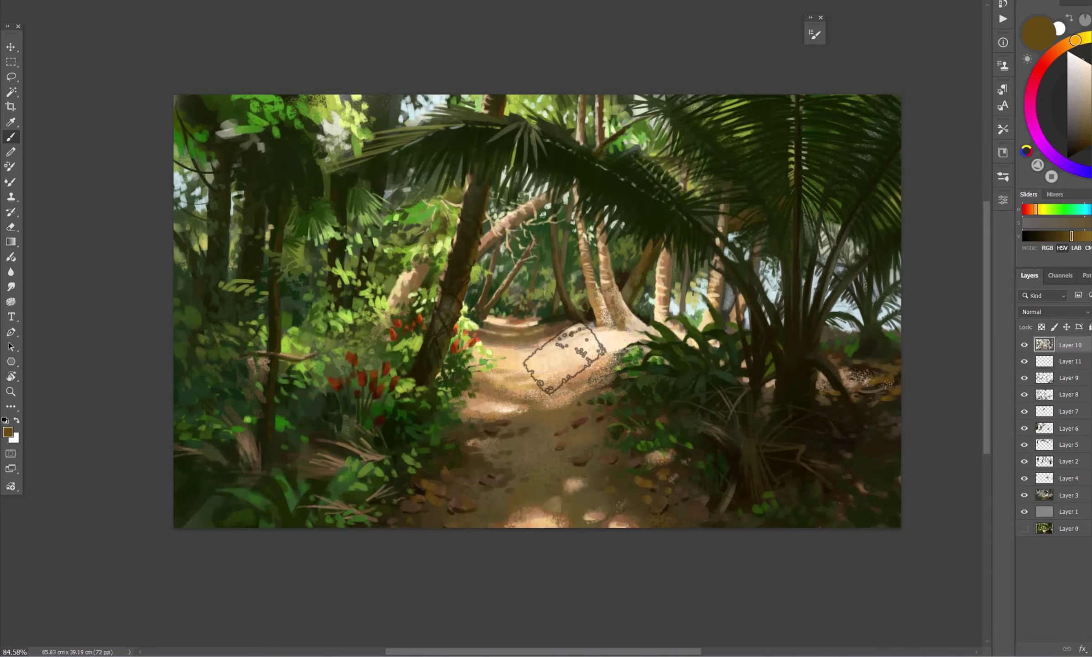
- Mirror the canvas back and add speckled texture to the path's sunlit patches and shadows with sampled browns
{"action": "key", "text": "h"}
{"action": "left_click", "coordinate": [463, 446], "text": "alt"}
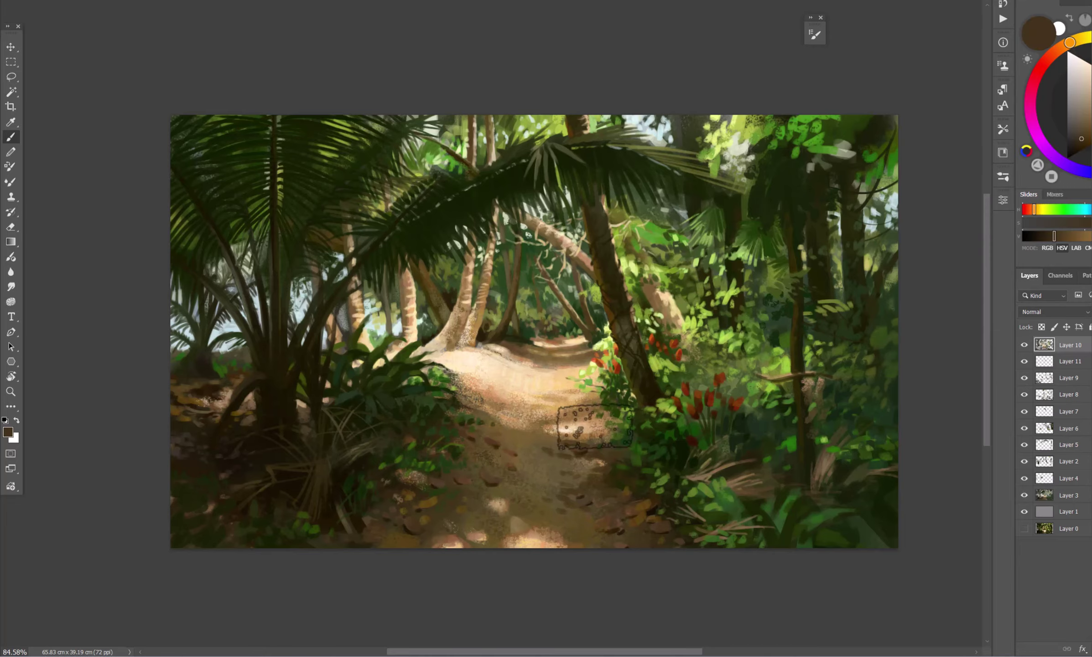
{"action": "scroll", "coordinate": [593, 427], "scroll_direction": "up", "scroll_amount": 1}
{"action": "left_click", "coordinate": [707, 252], "text": "alt"}
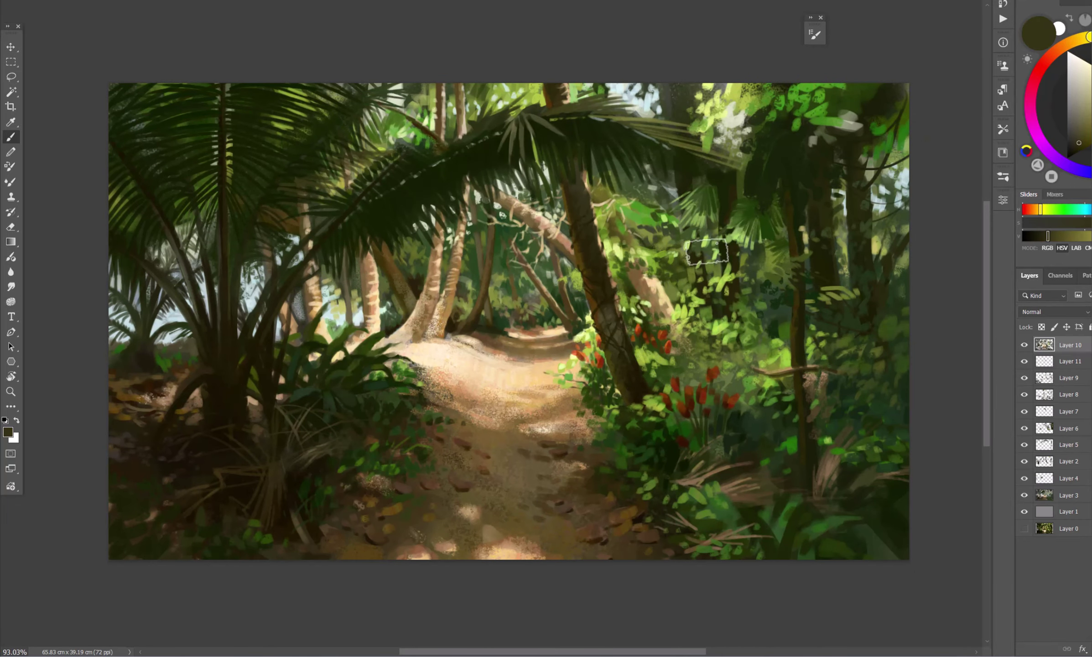
- Refine the sand bank's crest and the trunks behind the large palm with sampled cream, dark grey-brown and olive
{"action": "scroll", "coordinate": [360, 392], "scroll_direction": "up", "scroll_amount": 2}
{"action": "left_click", "coordinate": [475, 335], "text": "alt"}
{"action": "left_click", "coordinate": [815, 34]}
{"action": "left_click", "coordinate": [815, 34]}
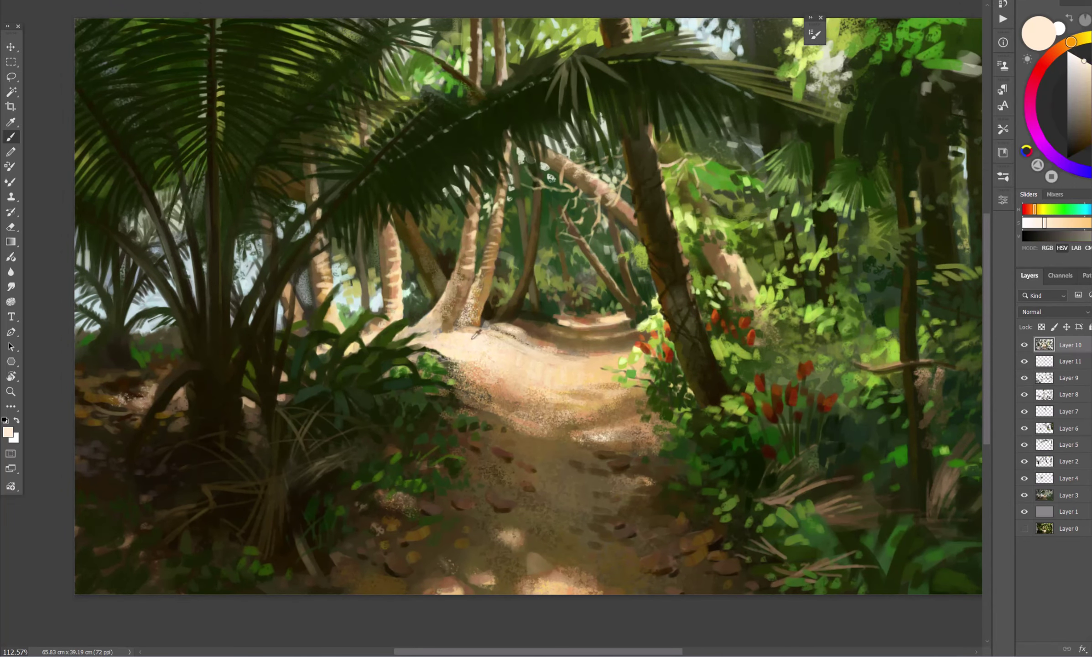
{"action": "left_click", "coordinate": [395, 289], "text": "alt"}
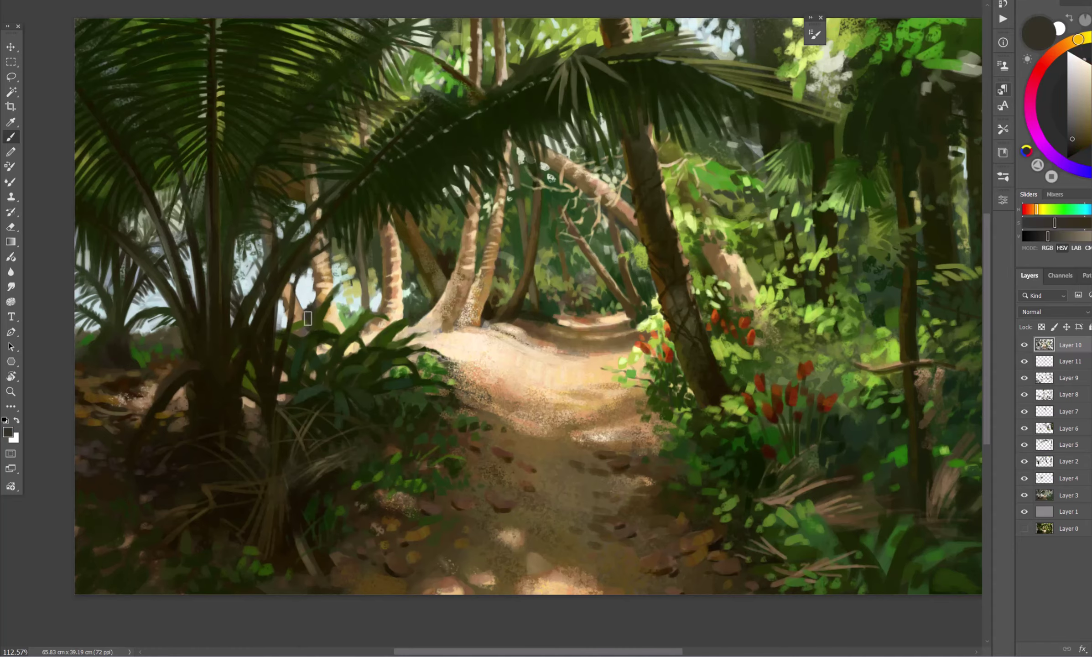
{"action": "left_click", "coordinate": [290, 244], "text": "alt"}
{"action": "left_click", "coordinate": [290, 245], "text": "alt"}
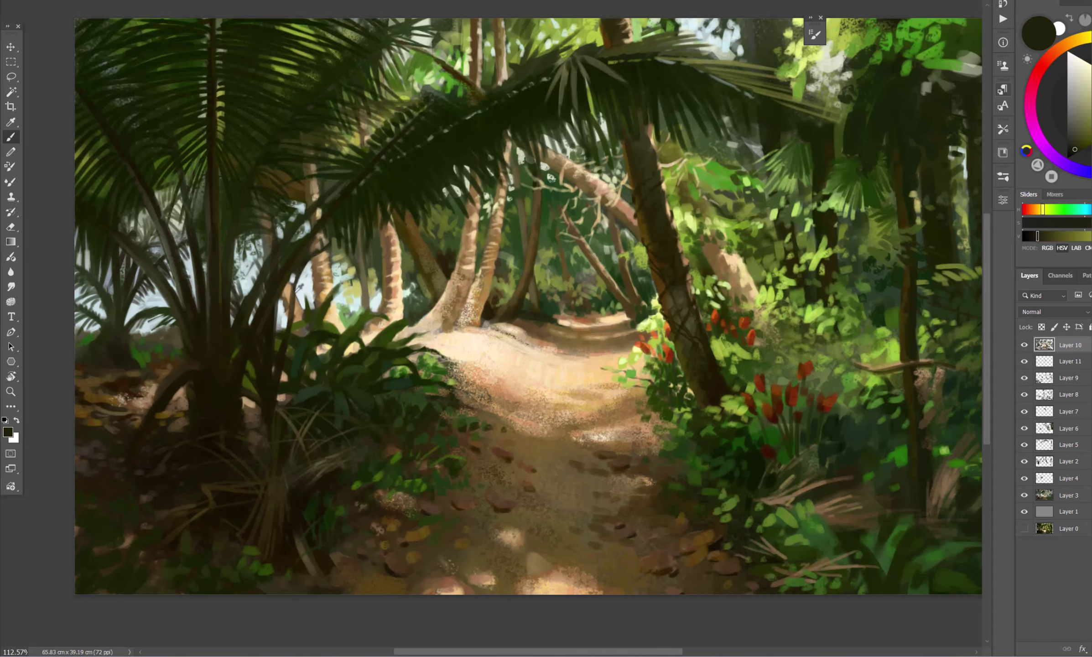
{"action": "left_click", "coordinate": [300, 251], "text": "alt"}
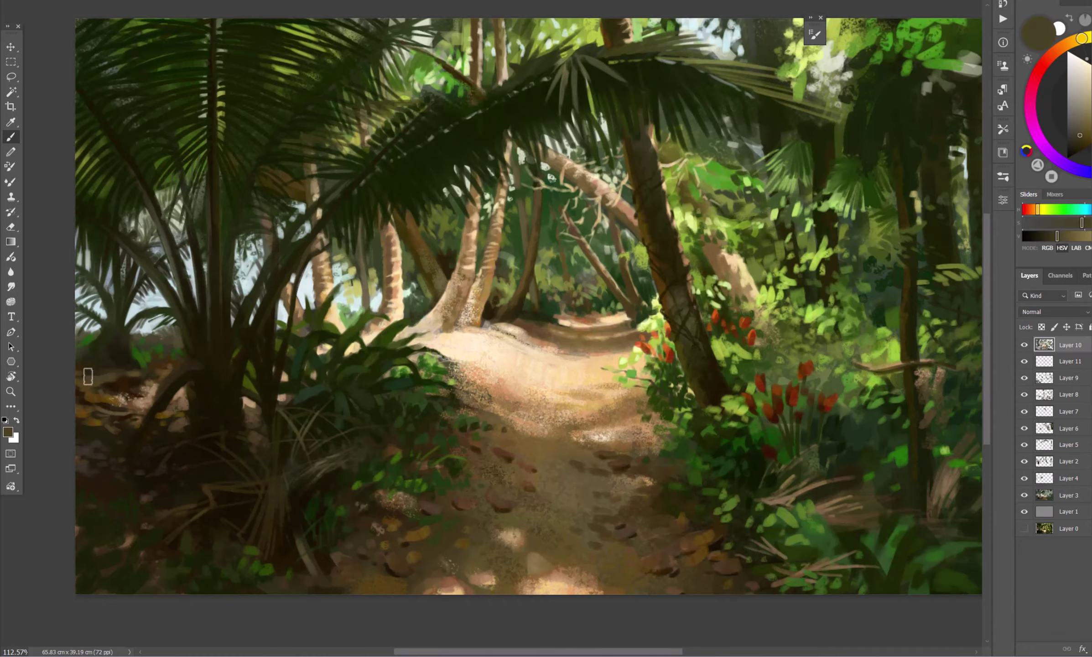
- Darken and texture the leaf-strewn ground at the canvas edge beside the large palm with sampled olive and dark brown
{"action": "left_click", "coordinate": [109, 359], "text": "alt"}
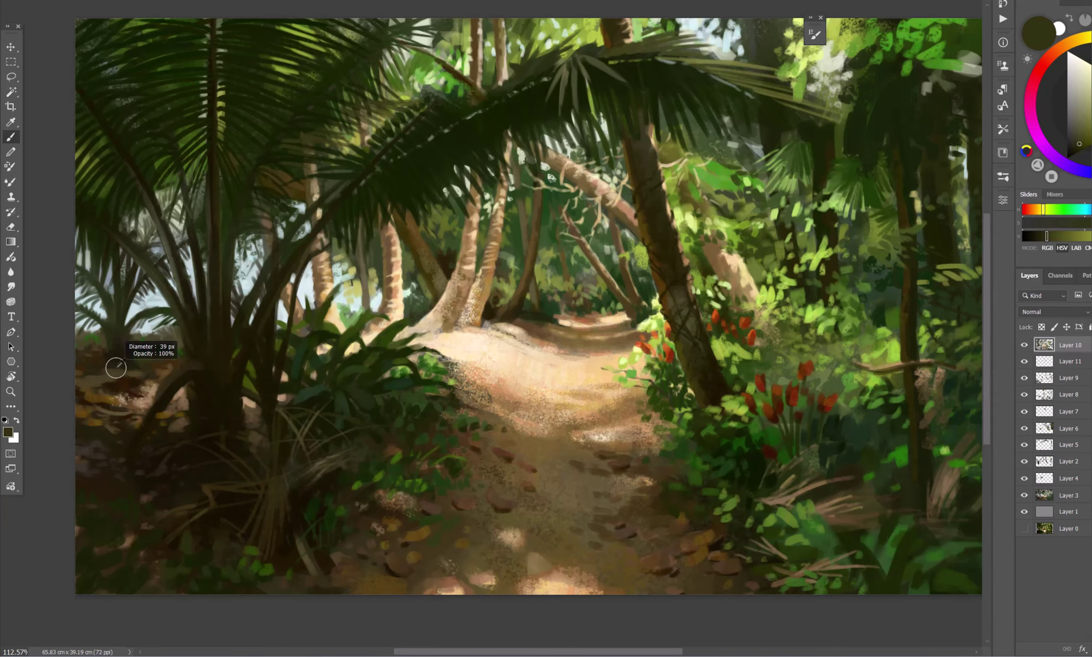
{"action": "scroll", "coordinate": [759, 252], "scroll_direction": "down", "scroll_amount": 4}
{"action": "scroll", "coordinate": [546, 269], "scroll_direction": "up", "scroll_amount": 2}
{"action": "left_click", "coordinate": [251, 371], "text": "alt"}
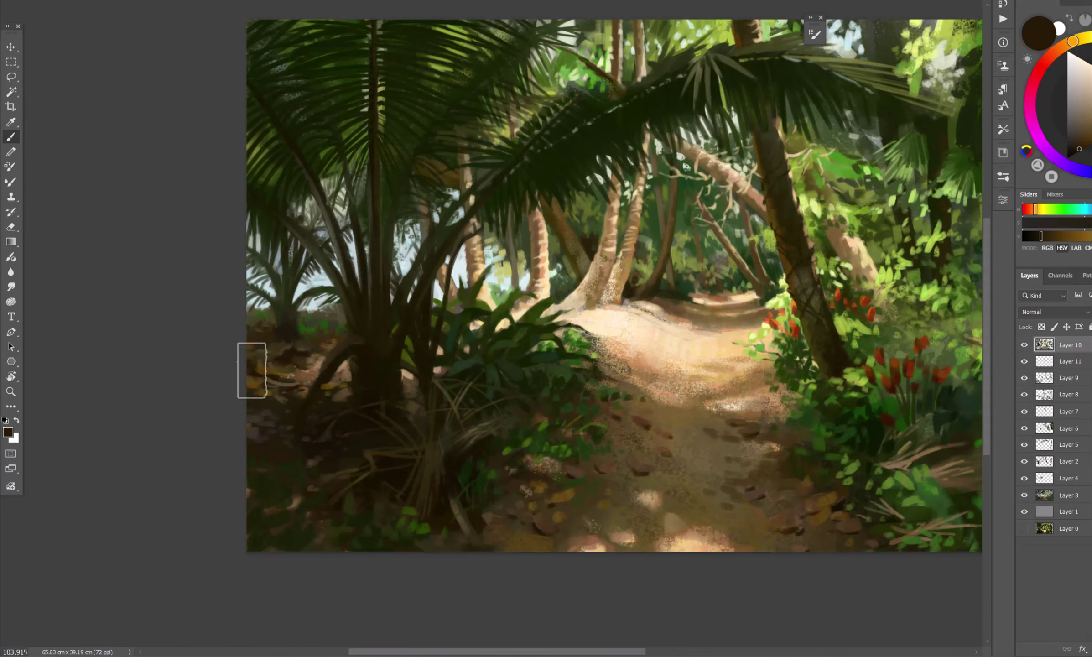
{"action": "left_click_drag", "start_coordinate": [251, 371], "coordinate": [392, 415]}
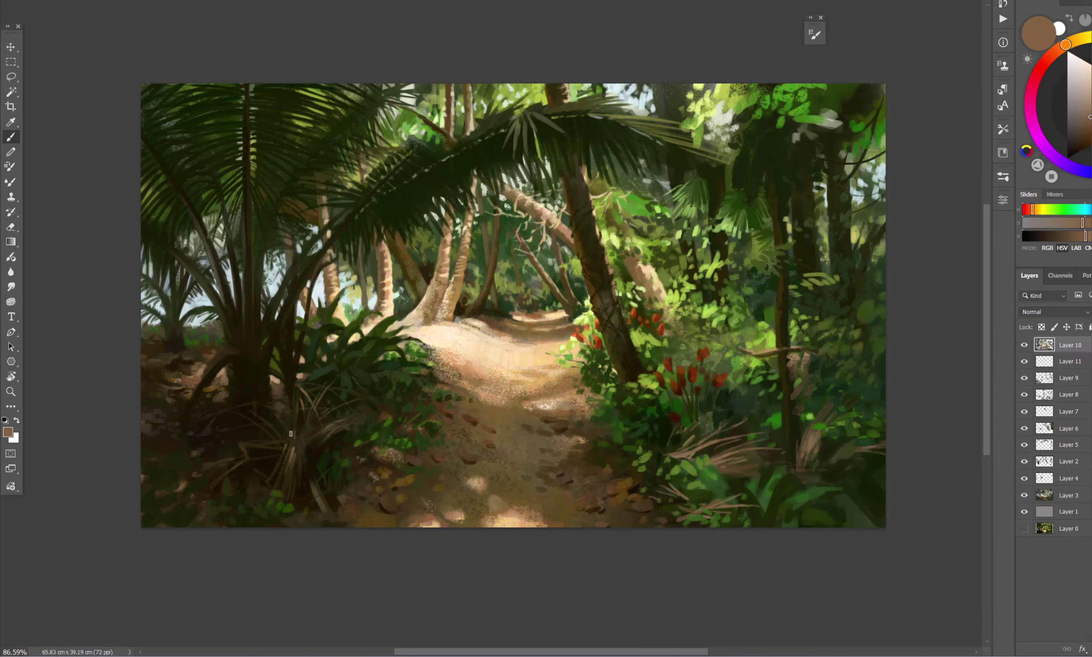
- Overlap the pale trunk behind the leaning palm with small leaf shapes in sampled dark green
{"action": "key", "text": "F5"}
{"action": "key", "text": "F5"}
{"action": "left_click", "coordinate": [636, 279], "text": "alt"}
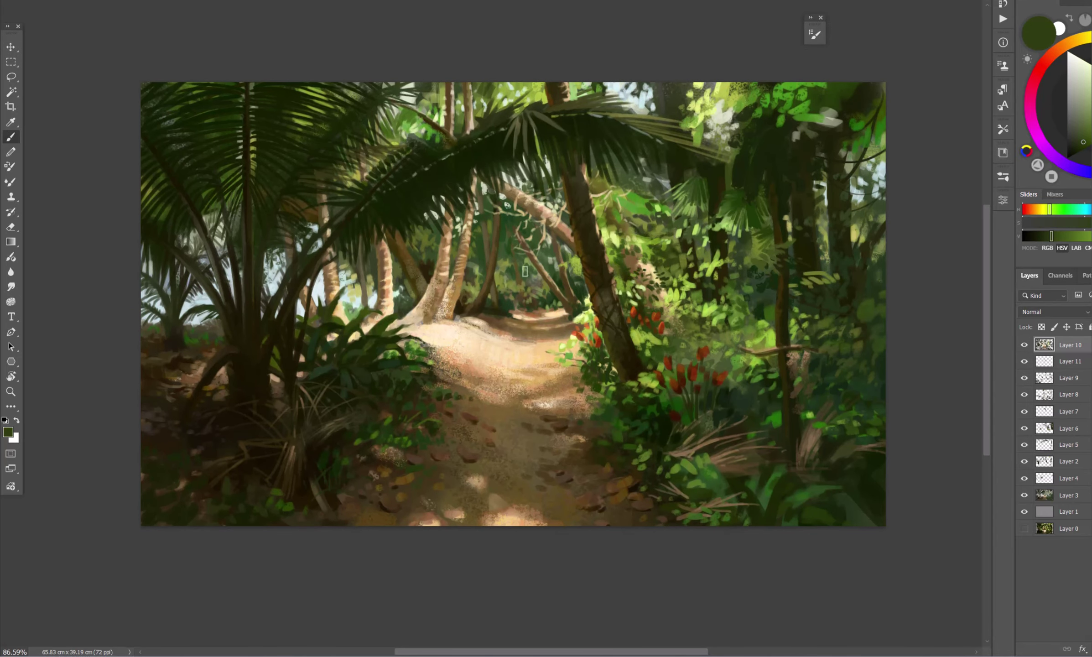
{"action": "left_click_drag", "start_coordinate": [636, 278], "coordinate": [640, 274]}
{"action": "key", "text": "b"}
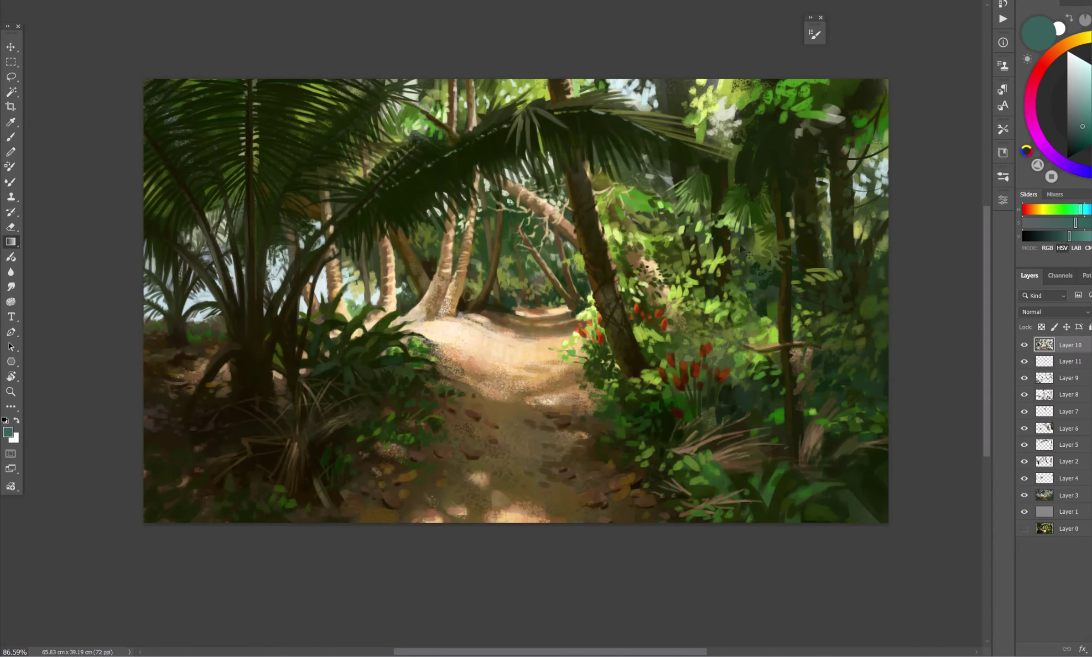
- Touch up the distant greenery between the trunks with sampled teal and muted green
{"action": "scroll", "coordinate": [508, 310], "scroll_direction": "up", "scroll_amount": 2}
{"action": "left_click", "coordinate": [507, 310], "text": "alt"}
{"action": "left_click_drag", "start_coordinate": [566, 284], "coordinate": [589, 299]}
{"action": "left_click", "coordinate": [470, 312], "text": "alt"}
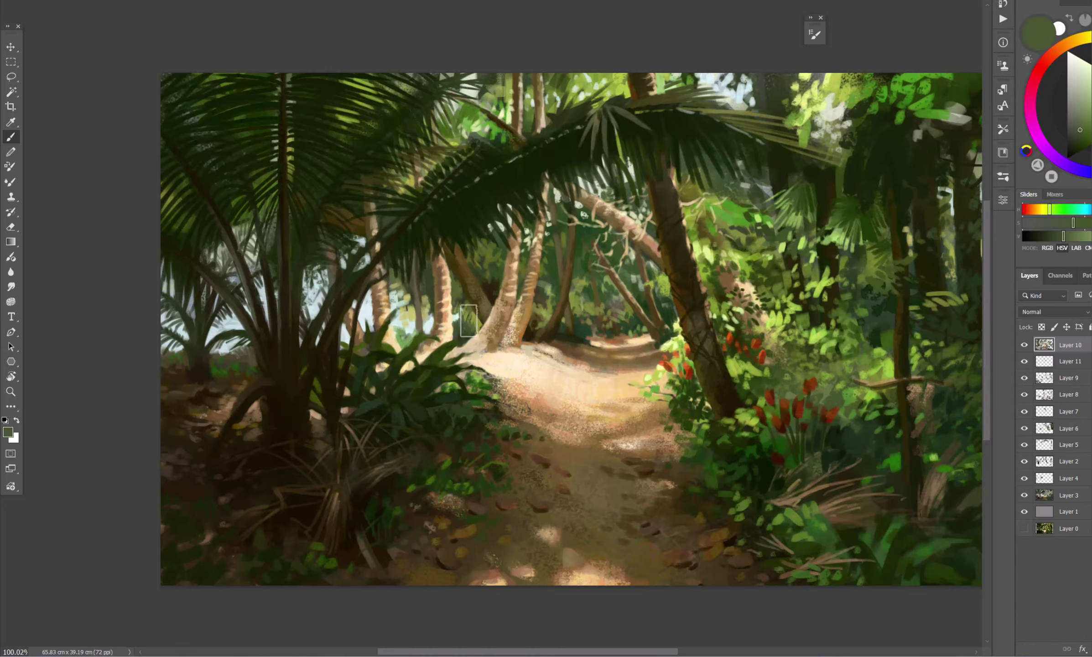
{"action": "left_click_drag", "start_coordinate": [321, 268], "coordinate": [253, 240]}
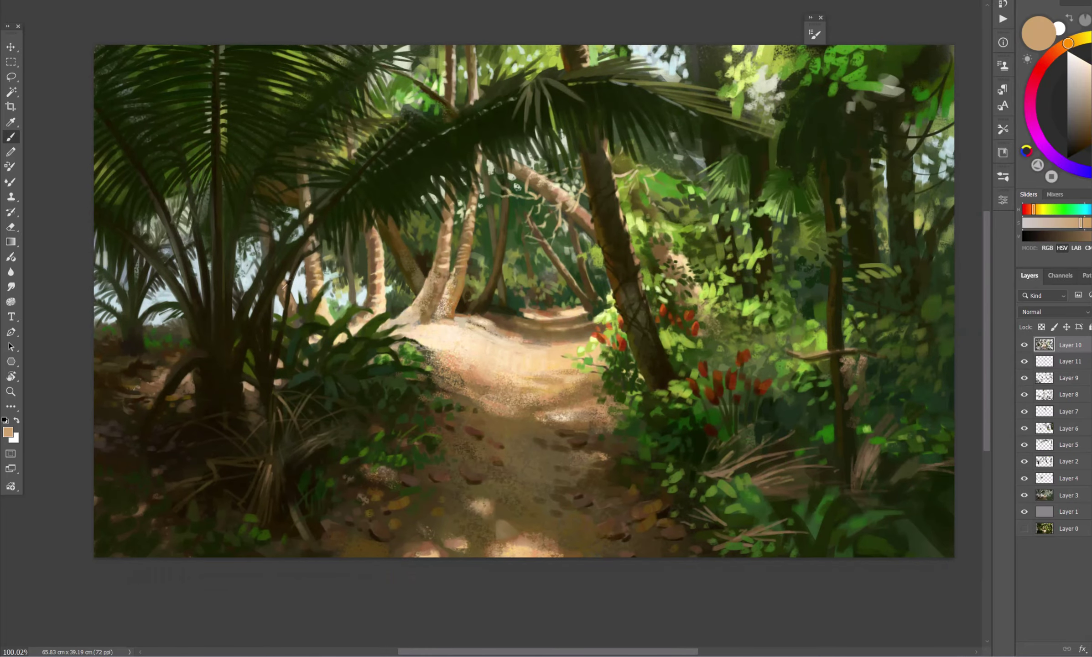
- Define the thin trunks behind the large palm and the sunlit sand at their bases with sampled brown and cream
{"action": "left_click", "coordinate": [254, 240], "text": "alt"}
{"action": "scroll", "coordinate": [260, 250], "scroll_direction": "up", "scroll_amount": 2}
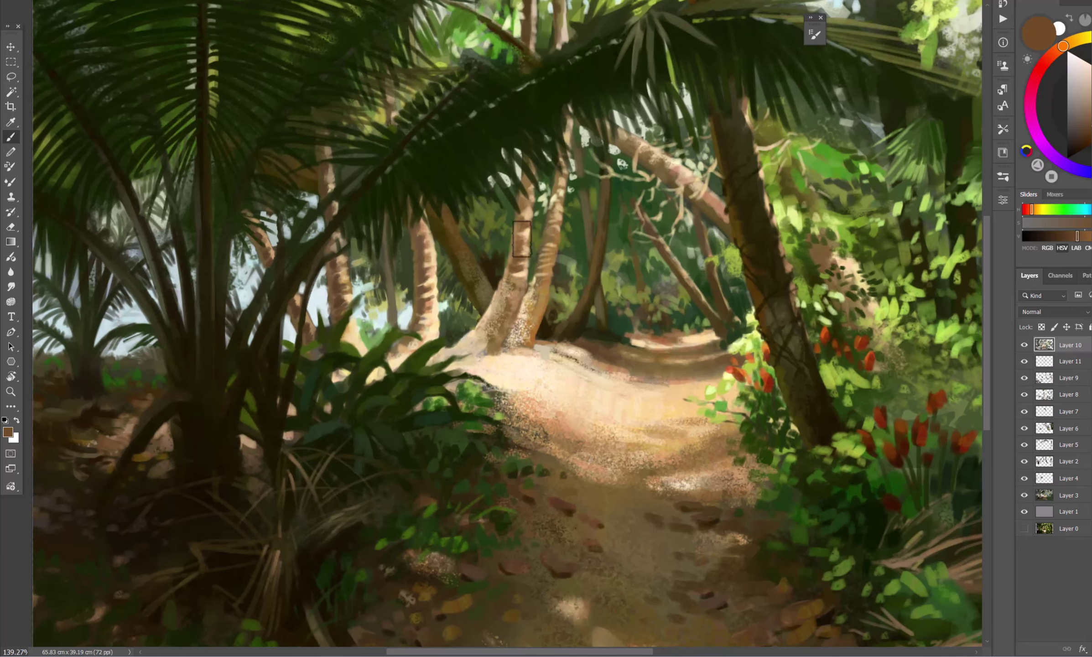
{"action": "scroll", "coordinate": [556, 322], "scroll_direction": "down", "scroll_amount": 3}
{"action": "scroll", "coordinate": [556, 322], "scroll_direction": "up", "scroll_amount": 2}
{"action": "key", "text": "b"}
{"action": "left_click", "coordinate": [397, 342], "text": "alt"}
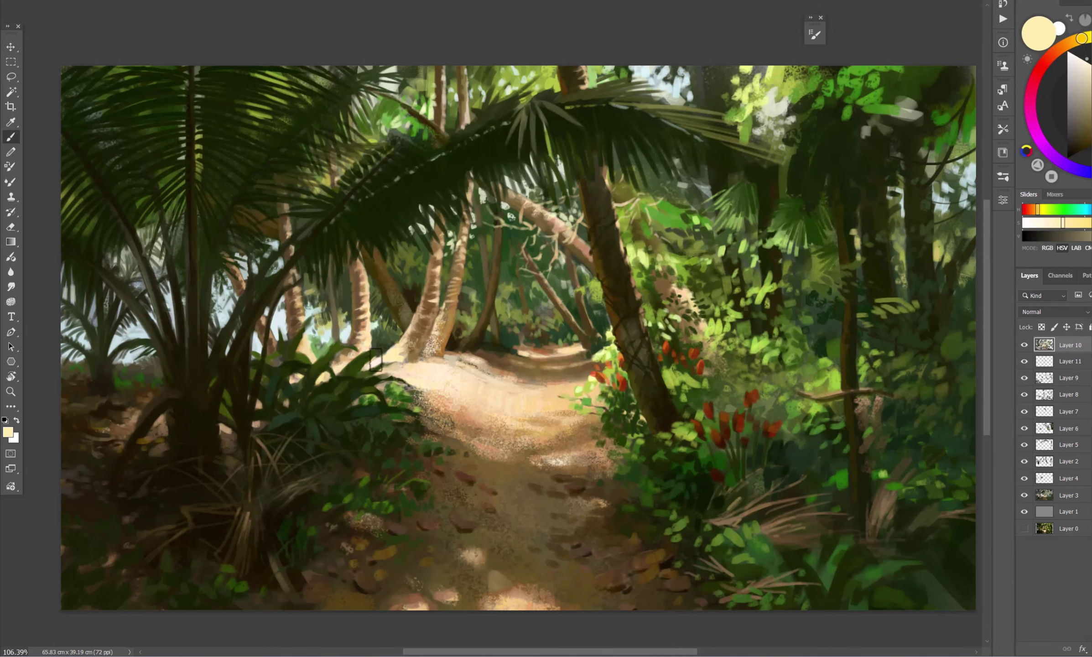
- Add leafy detail and dark accents to the shaded undergrowth around the slim trunk with sampled brown and green
{"action": "scroll", "coordinate": [402, 103], "scroll_direction": "down", "scroll_amount": 1}
{"action": "left_click", "coordinate": [789, 333], "text": "alt"}
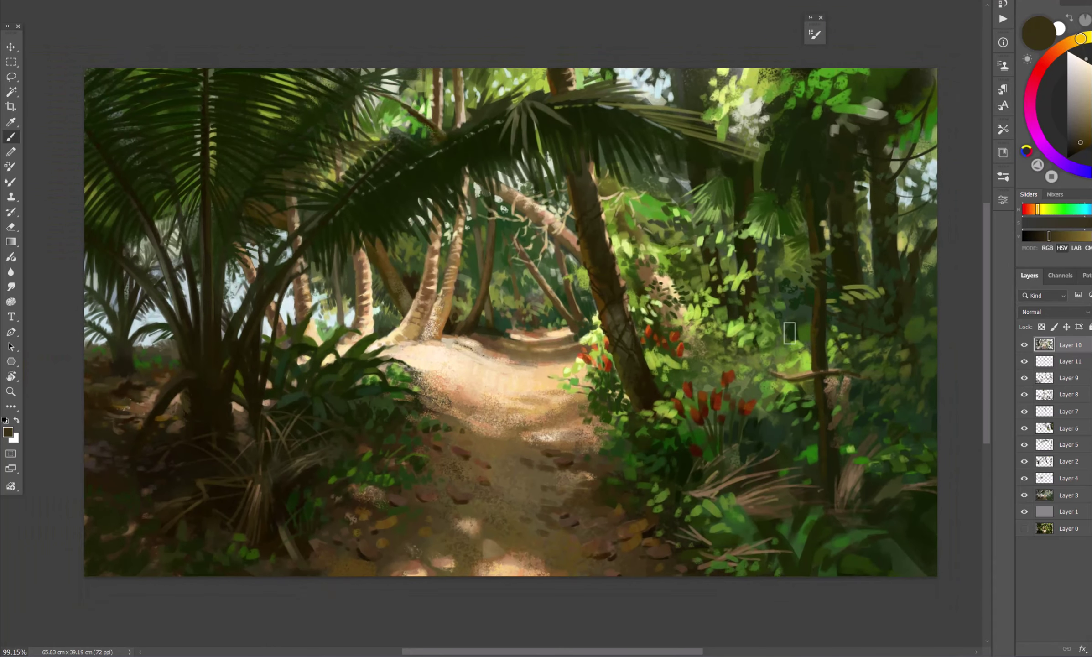
{"action": "left_click", "coordinate": [857, 344], "text": "alt"}
{"action": "left_click_drag", "start_coordinate": [857, 345], "coordinate": [904, 443]}
{"action": "scroll", "coordinate": [863, 448], "scroll_direction": "up", "scroll_amount": 1}
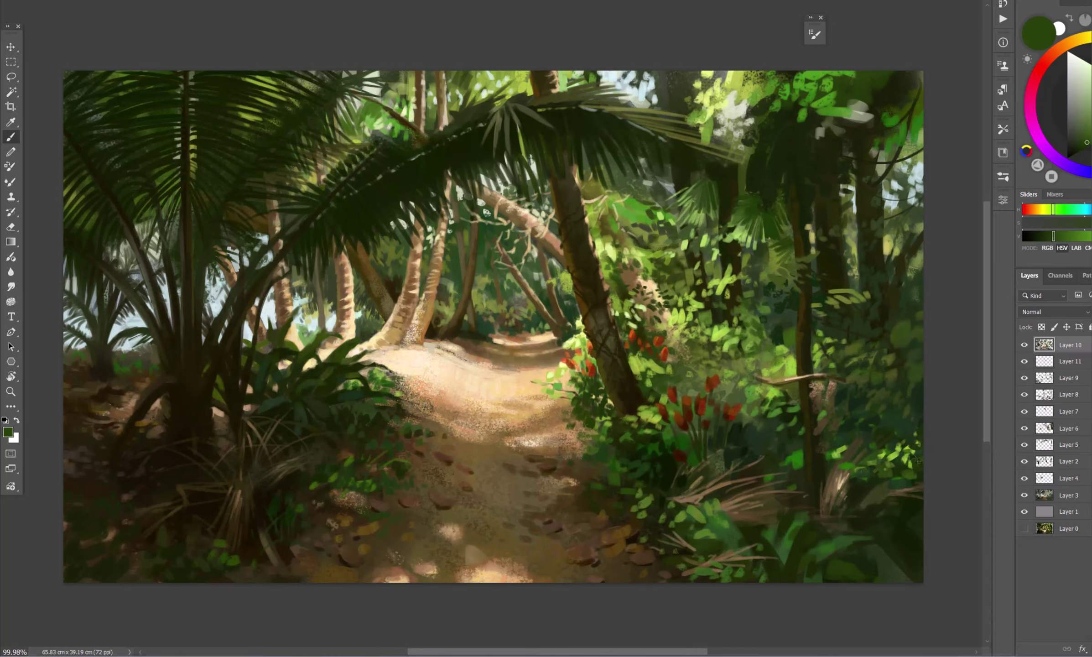
- Define the hanging leaflets of the arching palm frond in sampled dark green and mirror the canvas view
{"action": "left_click", "coordinate": [625, 157], "text": "alt"}
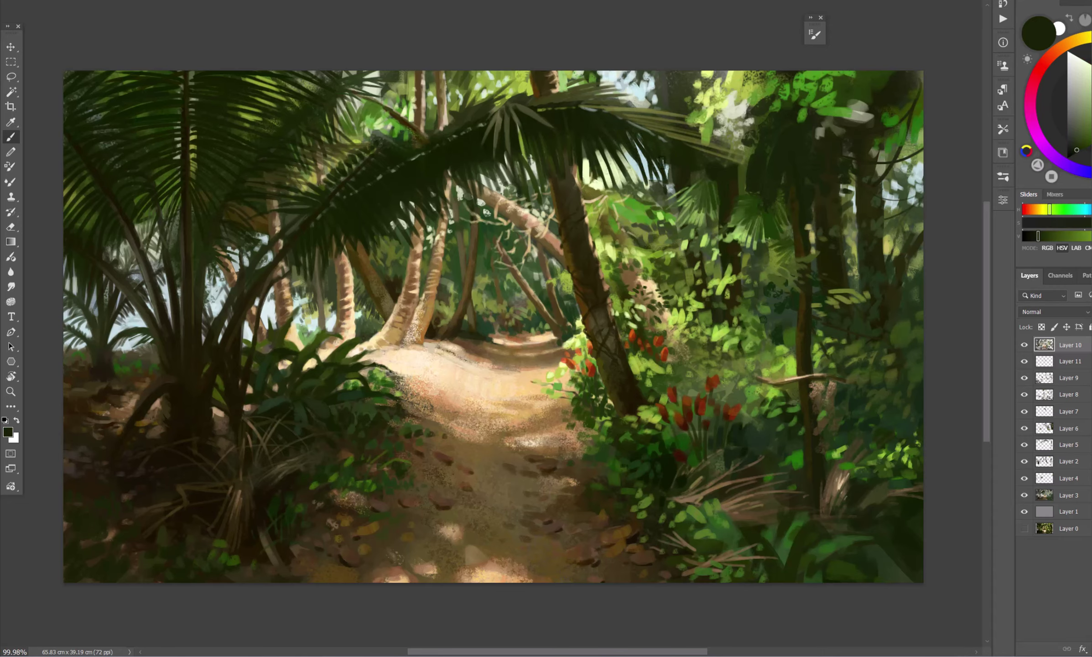
{"action": "scroll", "coordinate": [688, 235], "scroll_direction": "down", "scroll_amount": 2}
{"action": "scroll", "coordinate": [687, 234], "scroll_direction": "up", "scroll_amount": 2}
{"action": "key", "text": "ctrl+shift+h"}
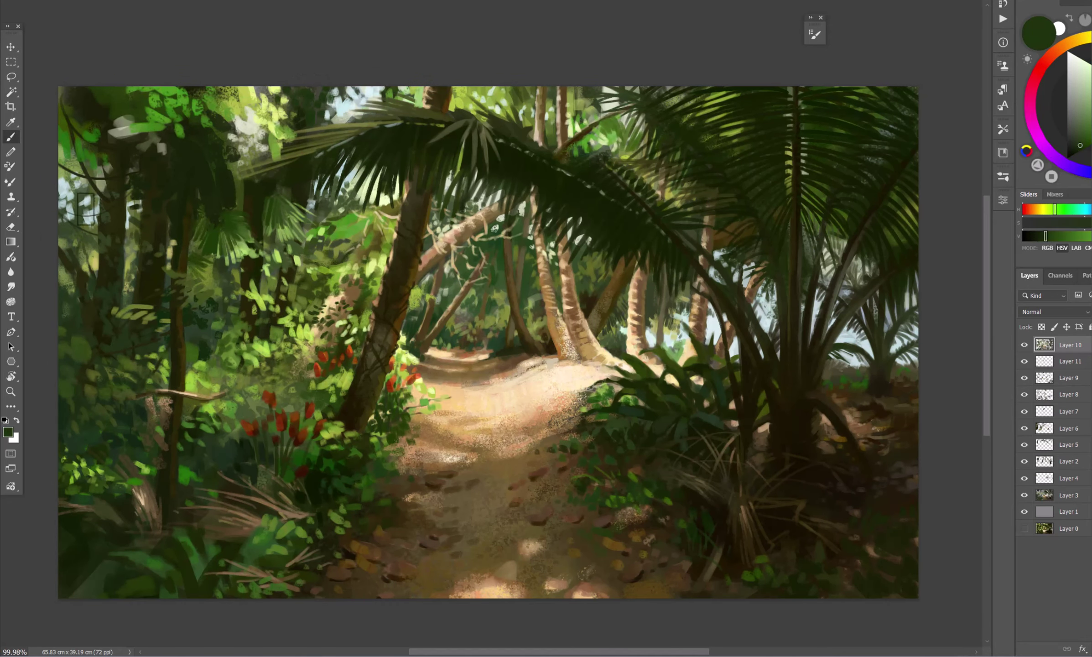
- Touch up the foliage between the shaded background trunks with sampled mid green and very dark green
{"action": "left_click", "coordinate": [73, 296], "text": "alt"}
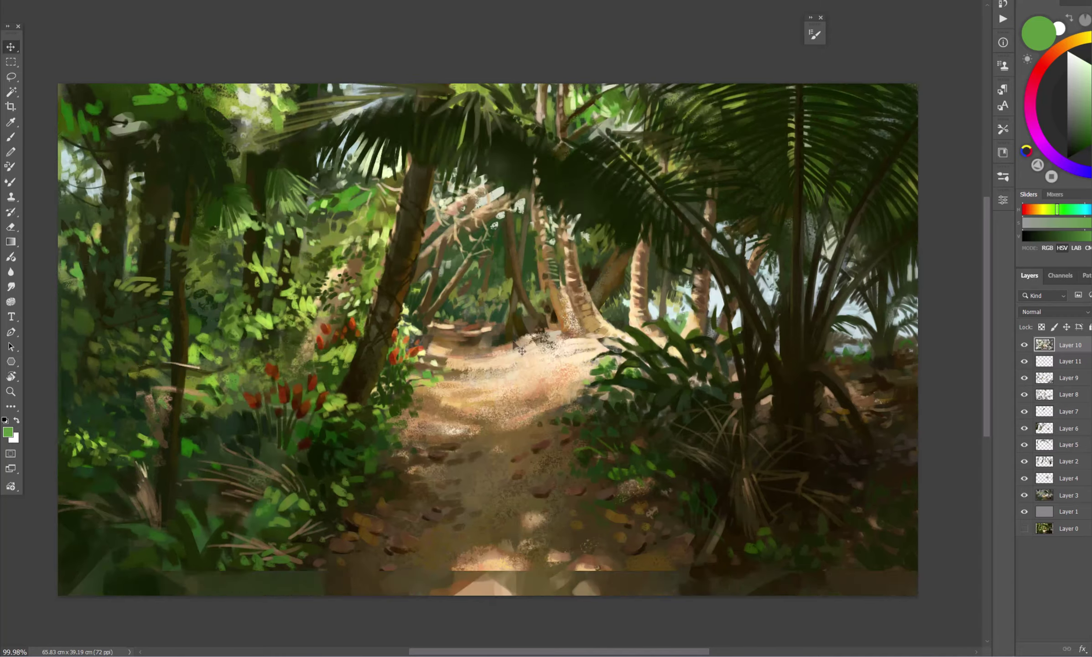
{"action": "scroll", "coordinate": [73, 274], "scroll_direction": "down", "scroll_amount": 1}
{"action": "left_click", "coordinate": [315, 301], "text": "alt"}
{"action": "left_click", "coordinate": [297, 207], "text": "alt"}
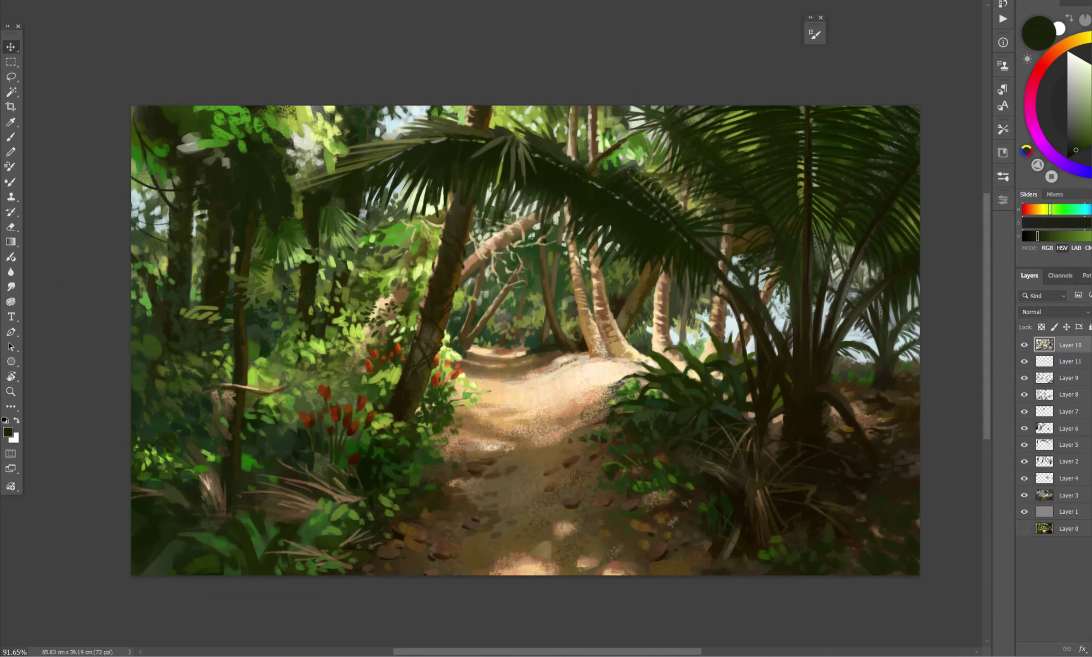
{"action": "left_click_drag", "start_coordinate": [236, 350], "coordinate": [238, 345]}
- Refine the slim foreground trunk and the undergrowth around it with sampled olive brown and blackish green
{"action": "left_click", "coordinate": [207, 481], "text": "alt"}
{"action": "left_click_drag", "start_coordinate": [207, 480], "coordinate": [282, 380]}
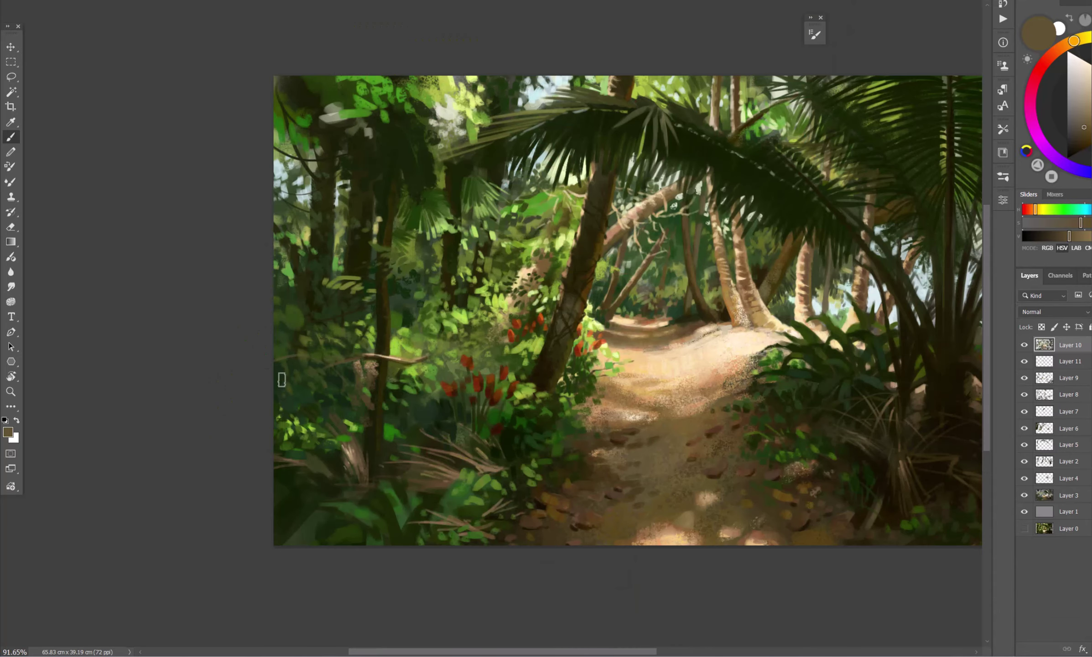
{"action": "left_click", "coordinate": [383, 390], "text": "alt"}
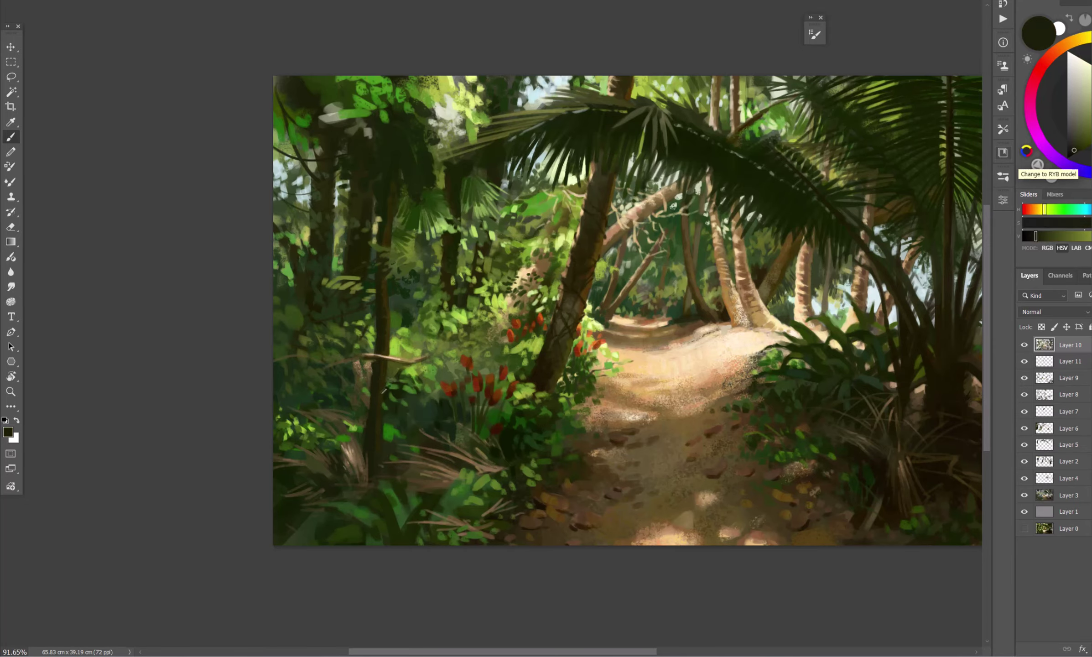
{"action": "left_click", "coordinate": [356, 294], "text": "alt"}
{"action": "left_click", "coordinate": [462, 312], "text": "alt"}
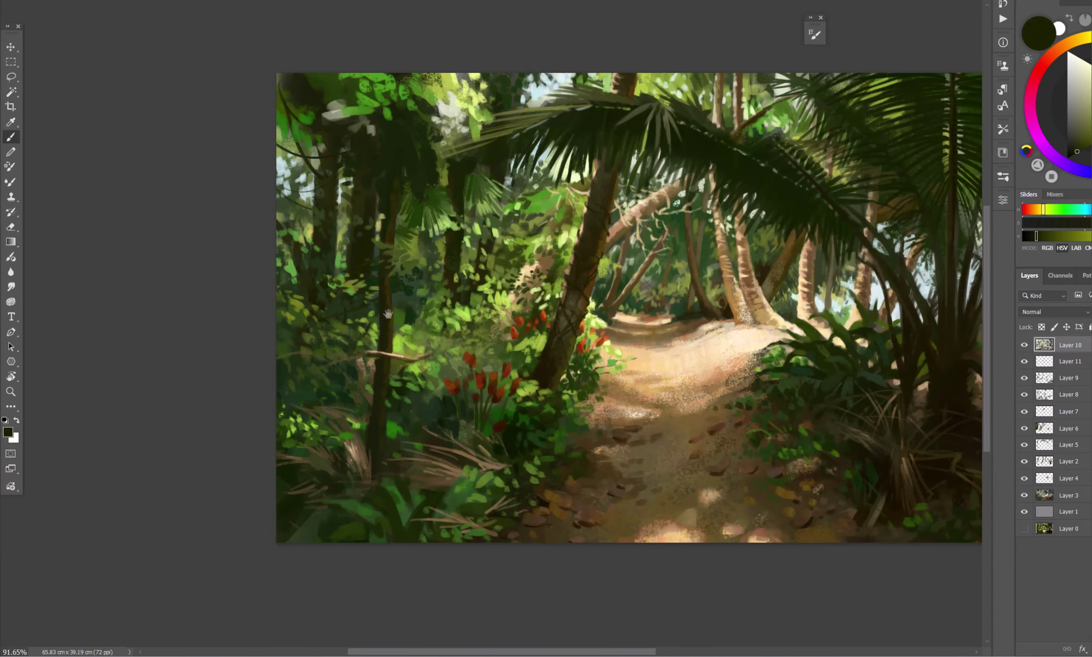
- Accent the sunlit leaves and sandy path with sampled yellow-green and tan, and flip the view back
{"action": "scroll", "coordinate": [462, 313], "scroll_direction": "right", "scroll_amount": 3}
{"action": "scroll", "coordinate": [425, 255], "scroll_direction": "up", "scroll_amount": 2}
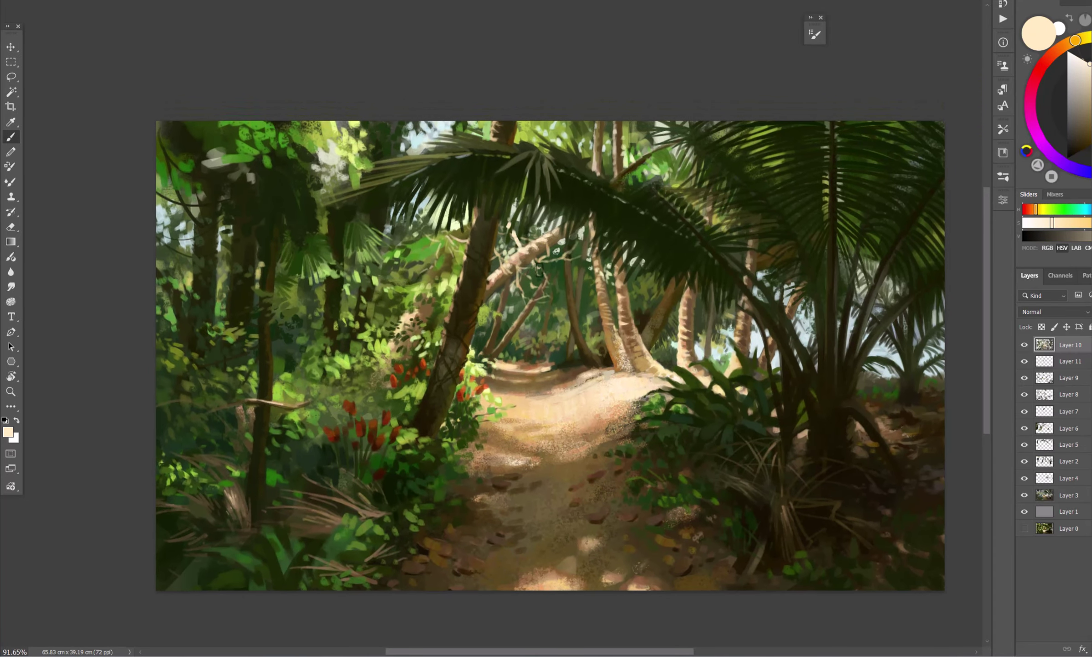
{"action": "left_click", "coordinate": [437, 313], "text": "alt"}
{"action": "scroll", "coordinate": [440, 256], "scroll_direction": "down", "scroll_amount": 1}
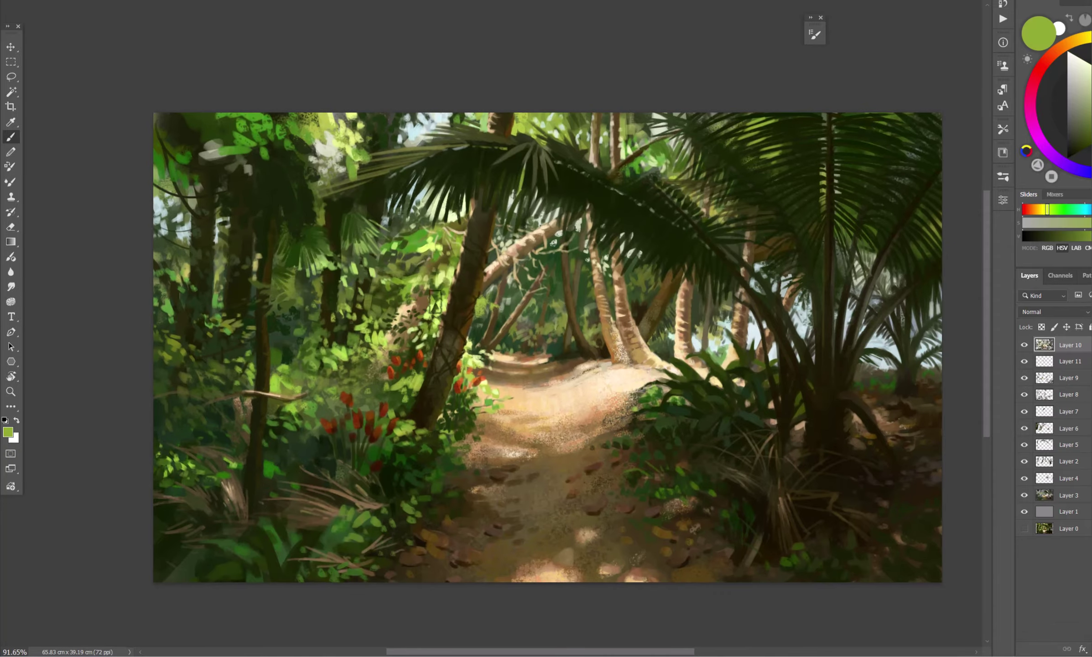
{"action": "left_click", "coordinate": [547, 402], "text": "alt"}
{"action": "scroll", "coordinate": [548, 401], "scroll_direction": "down", "scroll_amount": 1}
{"action": "key", "text": "shift+h"}
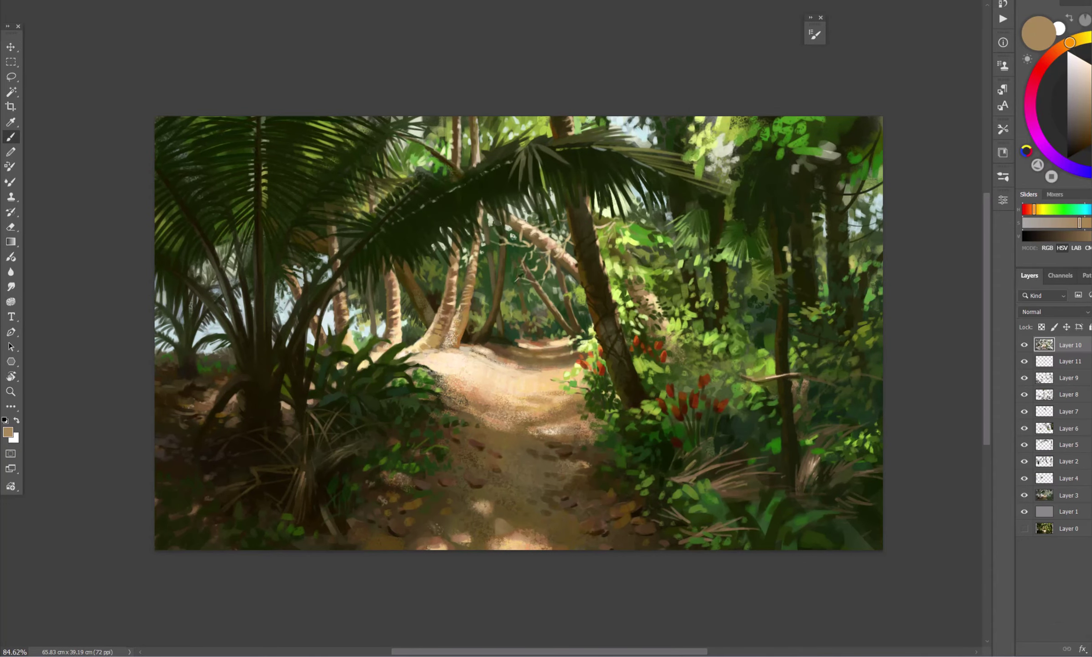
- Touch up the pale curved trunks beside the path with sampled cream and muted olive
{"action": "left_click", "coordinate": [539, 278], "text": "alt"}
{"action": "scroll", "coordinate": [547, 281], "scroll_direction": "up", "scroll_amount": 2}
{"action": "left_click", "coordinate": [464, 304], "text": "alt"}
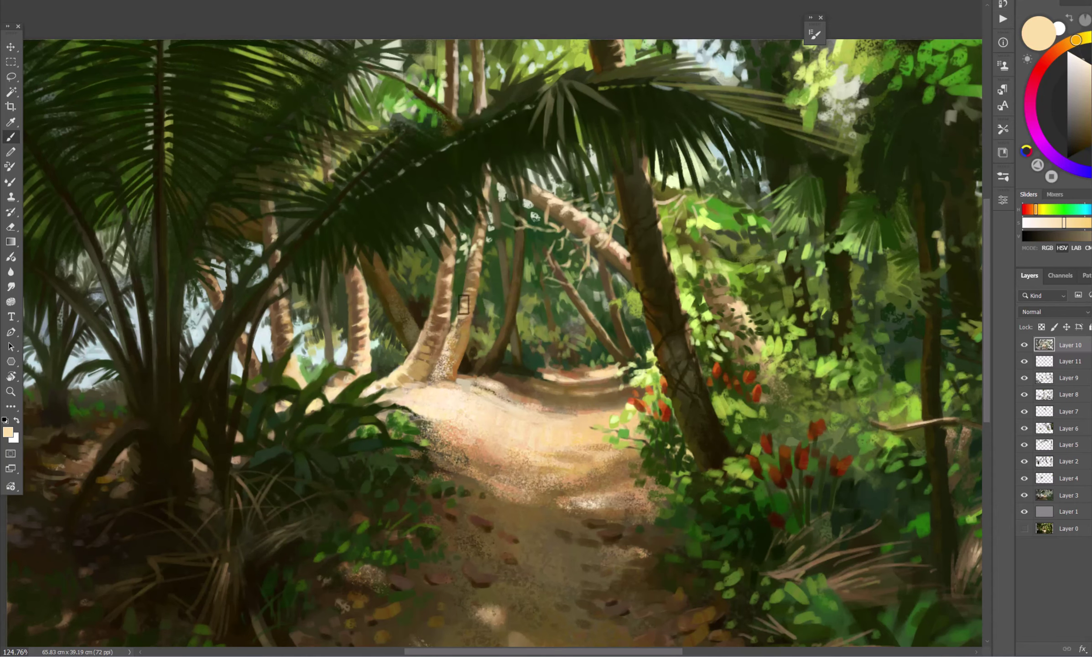
{"action": "scroll", "coordinate": [446, 294], "scroll_direction": "down", "scroll_amount": 2}
{"action": "left_click", "coordinate": [434, 191], "text": "alt"}
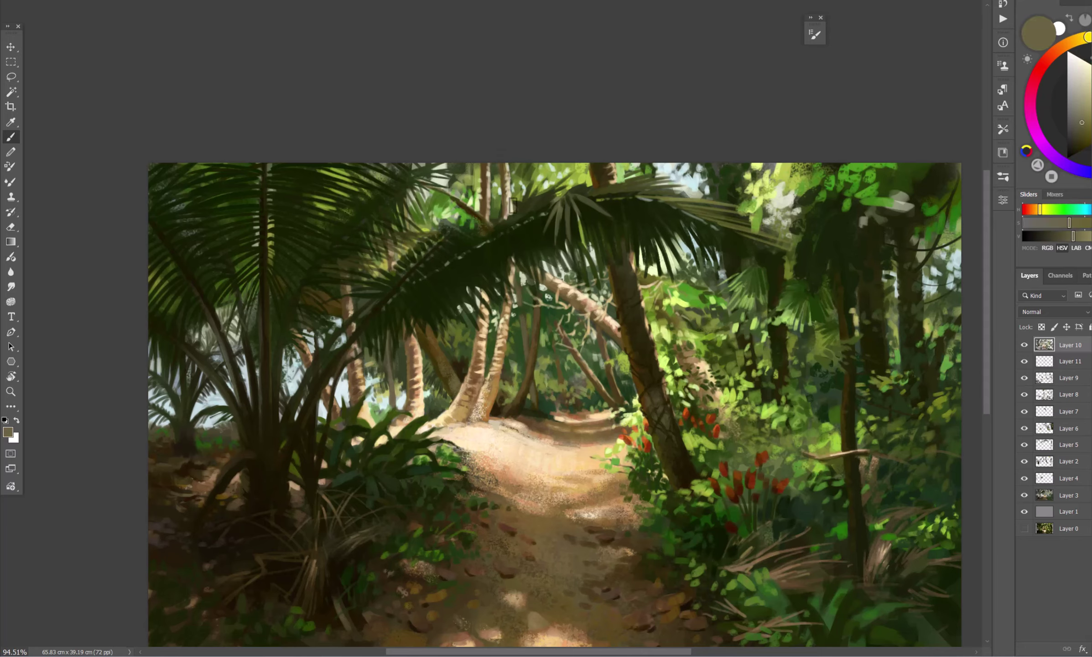
- Clean up and darken the large palm's frond leaflets around the canopy gap with sampled dark green
{"action": "key", "text": "e"}
{"action": "scroll", "coordinate": [433, 192], "scroll_direction": "right", "scroll_amount": 2}
{"action": "scroll", "coordinate": [434, 191], "scroll_direction": "up", "scroll_amount": 1}
{"action": "key", "text": "b"}
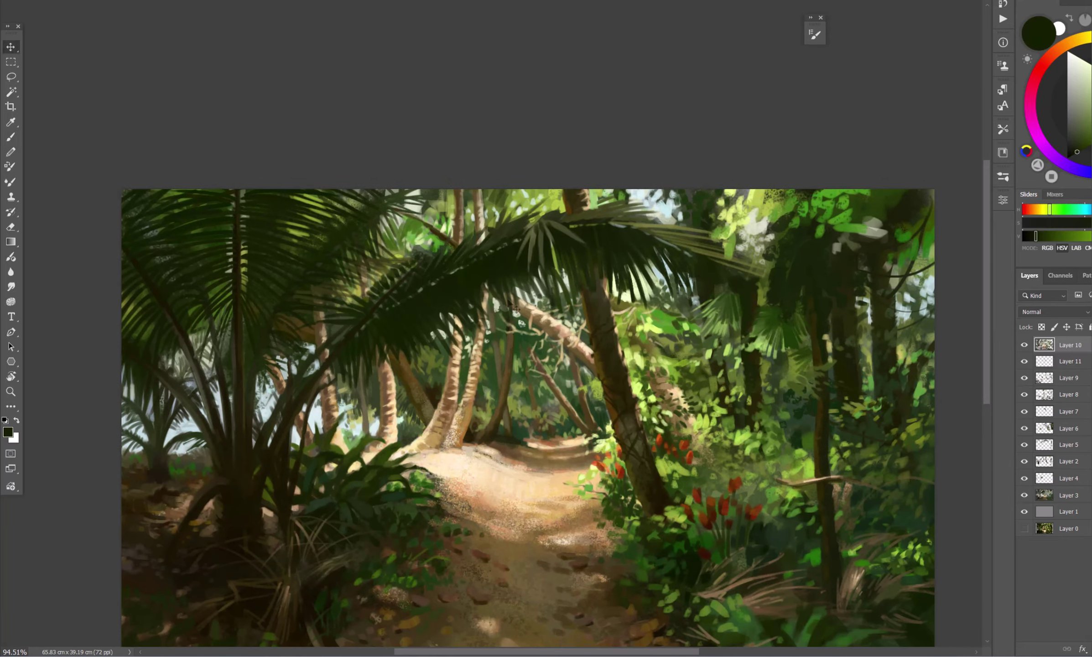
{"action": "scroll", "coordinate": [456, 219], "scroll_direction": "up", "scroll_amount": 1}
{"action": "scroll", "coordinate": [487, 249], "scroll_direction": "up", "scroll_amount": 1}
{"action": "scroll", "coordinate": [463, 232], "scroll_direction": "down", "scroll_amount": 1}
{"action": "scroll", "coordinate": [403, 298], "scroll_direction": "up", "scroll_amount": 1}
{"action": "scroll", "coordinate": [403, 298], "scroll_direction": "left", "scroll_amount": 2}
{"action": "left_click", "coordinate": [403, 298], "text": "alt"}
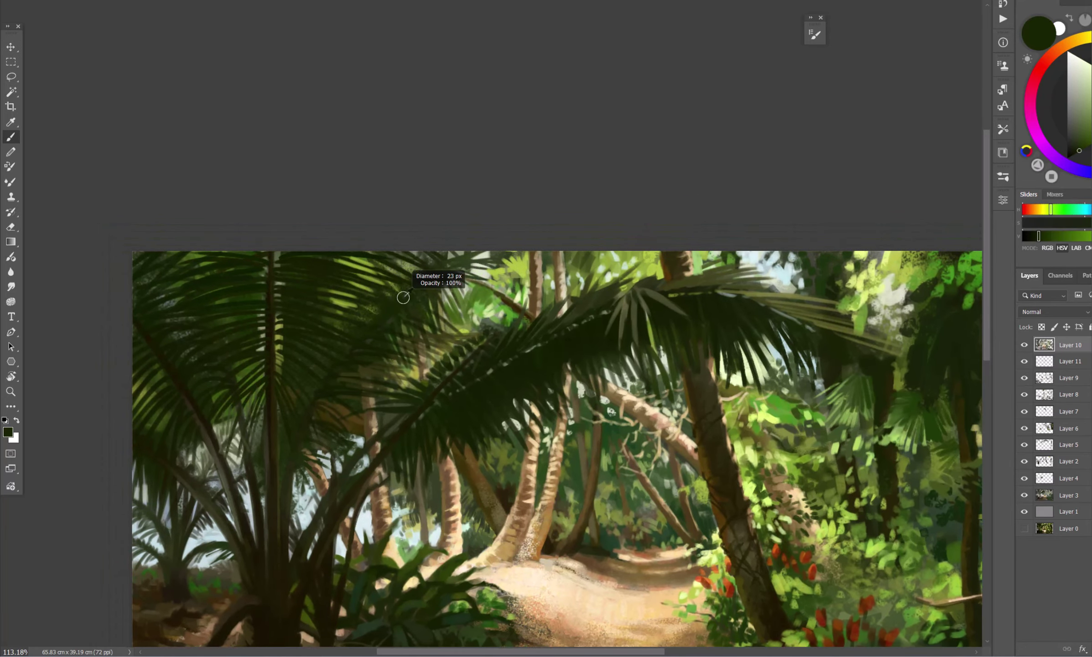
{"action": "scroll", "coordinate": [472, 277], "scroll_direction": "down", "scroll_amount": 1}
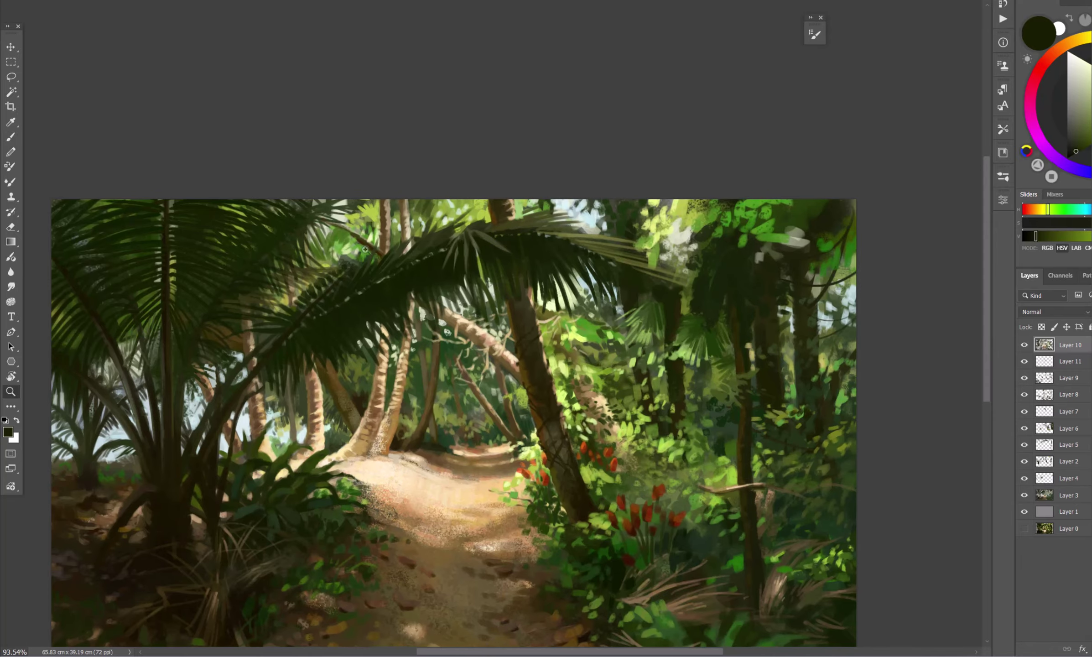
- Add a new layer and refine the rib and leaflets of the arching palm frond in dark and mid greens
{"action": "scroll", "coordinate": [285, 374], "scroll_direction": "up", "scroll_amount": 2}
{"action": "scroll", "coordinate": [285, 374], "scroll_direction": "down", "scroll_amount": 3}
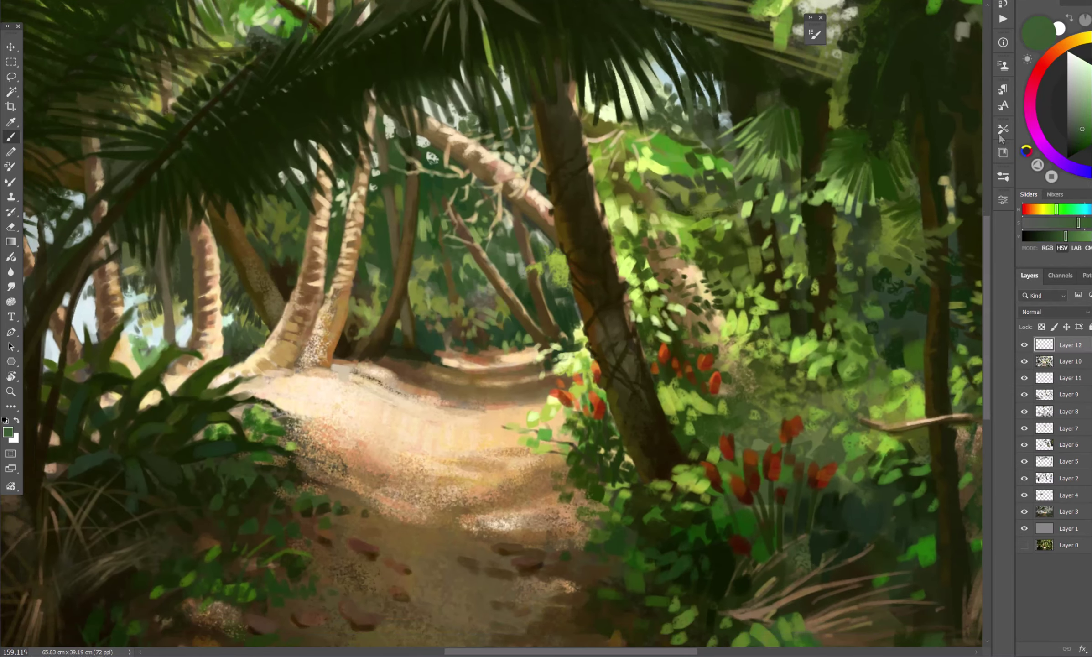
{"action": "scroll", "coordinate": [548, 282], "scroll_direction": "down", "scroll_amount": 5}
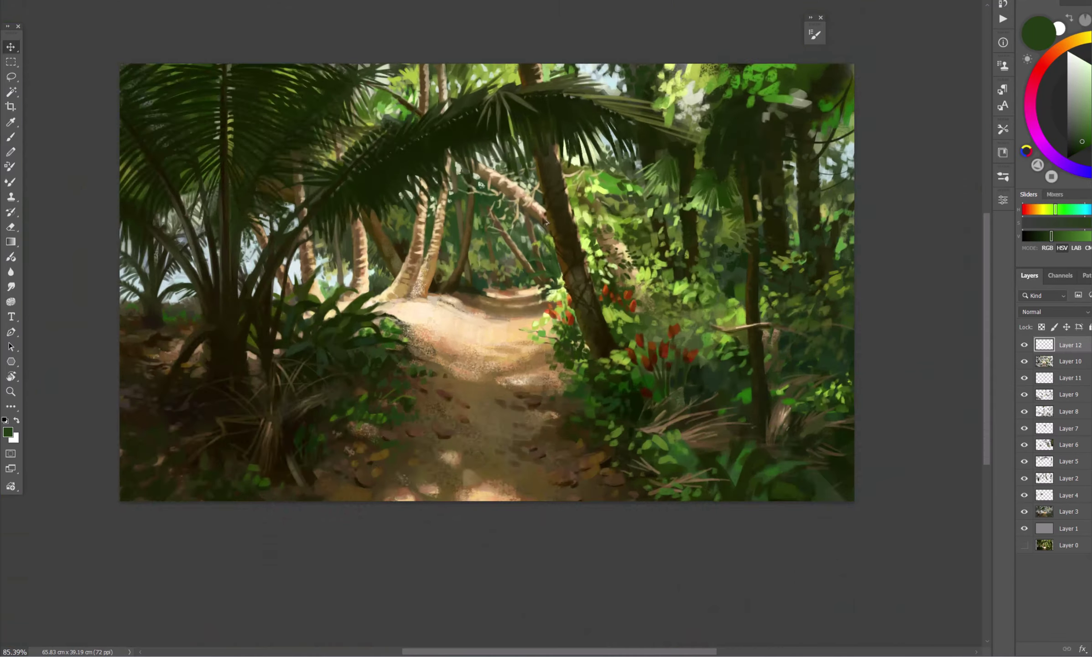
{"action": "scroll", "coordinate": [616, 277], "scroll_direction": "up", "scroll_amount": 5}
{"action": "scroll", "coordinate": [615, 277], "scroll_direction": "down", "scroll_amount": 5}
{"action": "scroll", "coordinate": [615, 277], "scroll_direction": "up", "scroll_amount": 5}
{"action": "scroll", "coordinate": [615, 278], "scroll_direction": "down", "scroll_amount": 1}
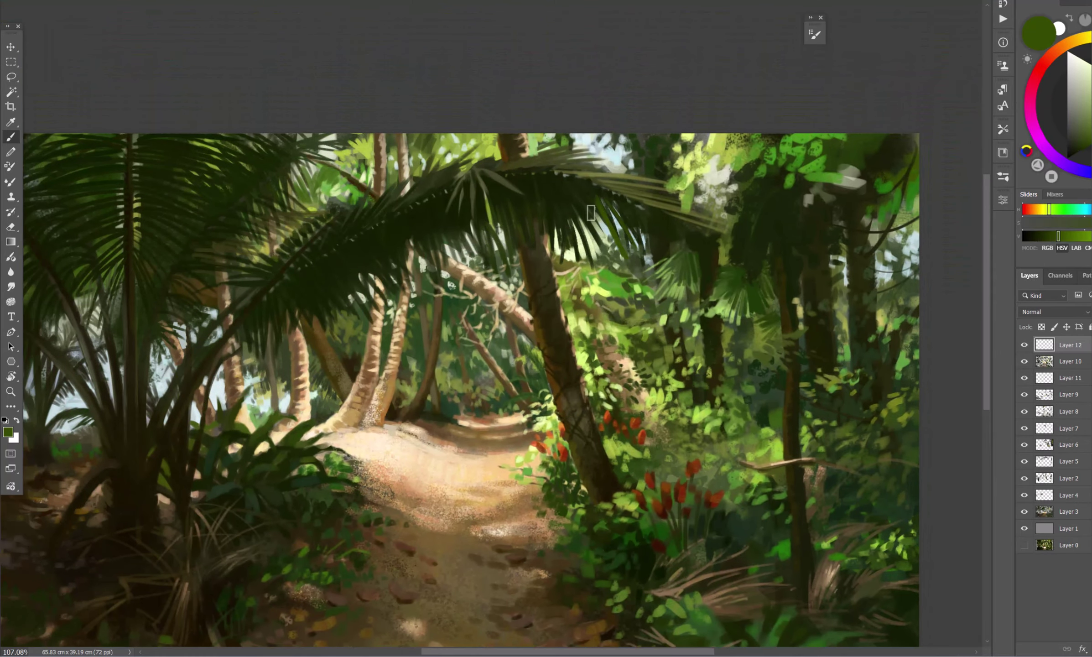
{"action": "scroll", "coordinate": [426, 402], "scroll_direction": "down", "scroll_amount": 5}
{"action": "scroll", "coordinate": [426, 402], "scroll_direction": "up", "scroll_amount": 5}
- Retouch the gaps and fronds of the large palm with sampled cream, dark brown and deep olive green
{"action": "left_click", "coordinate": [426, 402], "text": "alt"}
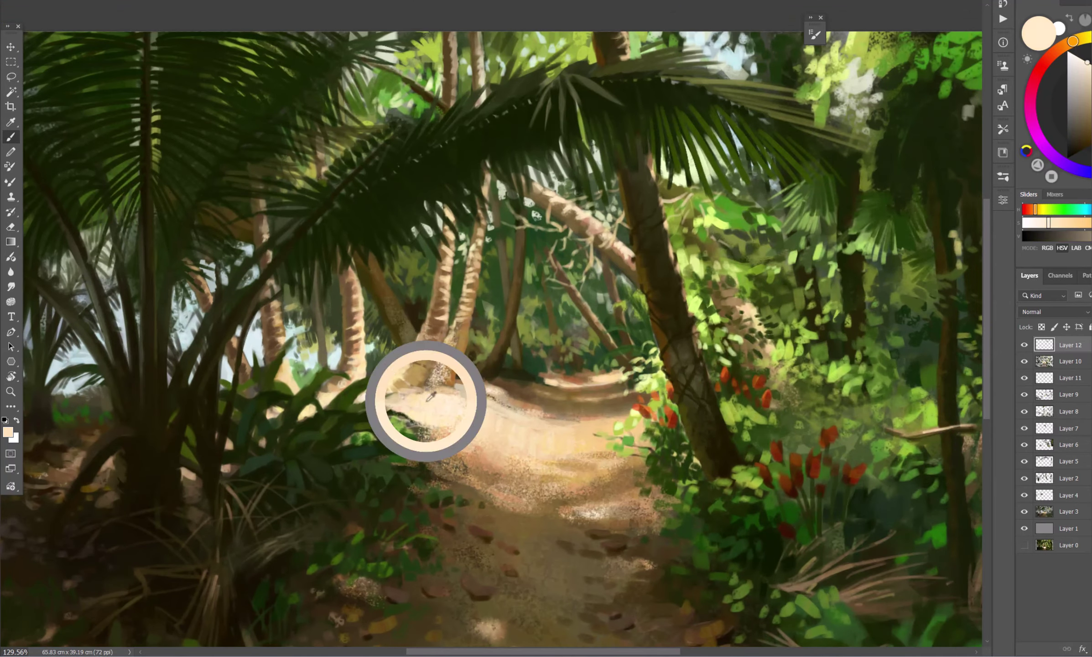
{"action": "scroll", "coordinate": [439, 339], "scroll_direction": "up", "scroll_amount": 1}
{"action": "left_click_drag", "start_coordinate": [439, 340], "coordinate": [613, 374]}
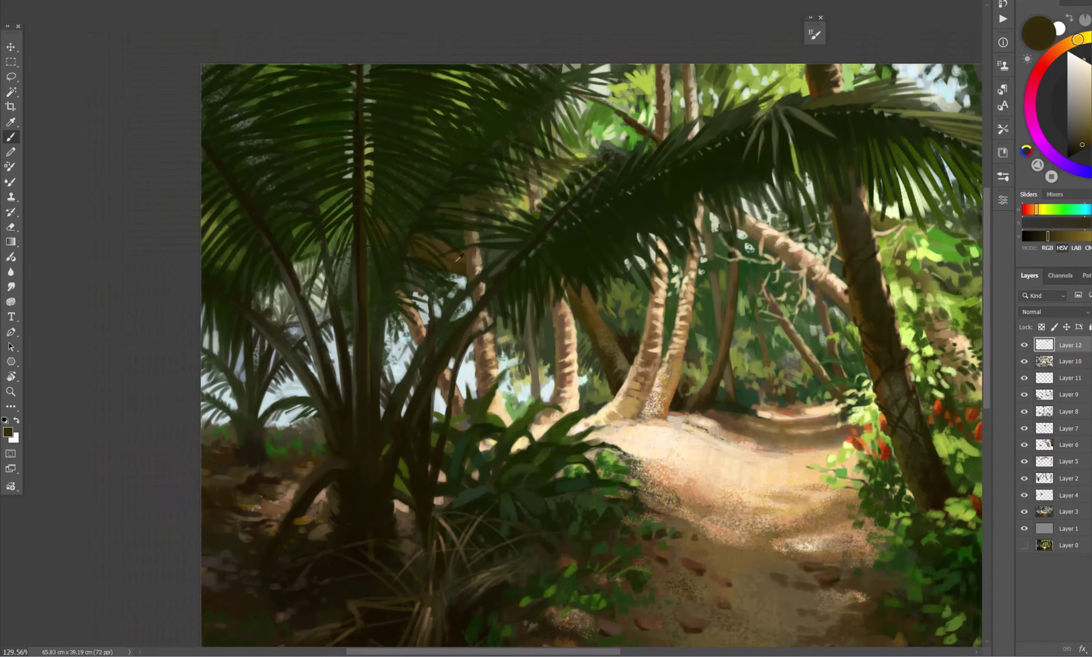
{"action": "left_click", "coordinate": [428, 232], "text": "alt"}
{"action": "left_click", "coordinate": [412, 250], "text": "alt"}
{"action": "scroll", "coordinate": [278, 210], "scroll_direction": "down", "scroll_amount": 5}
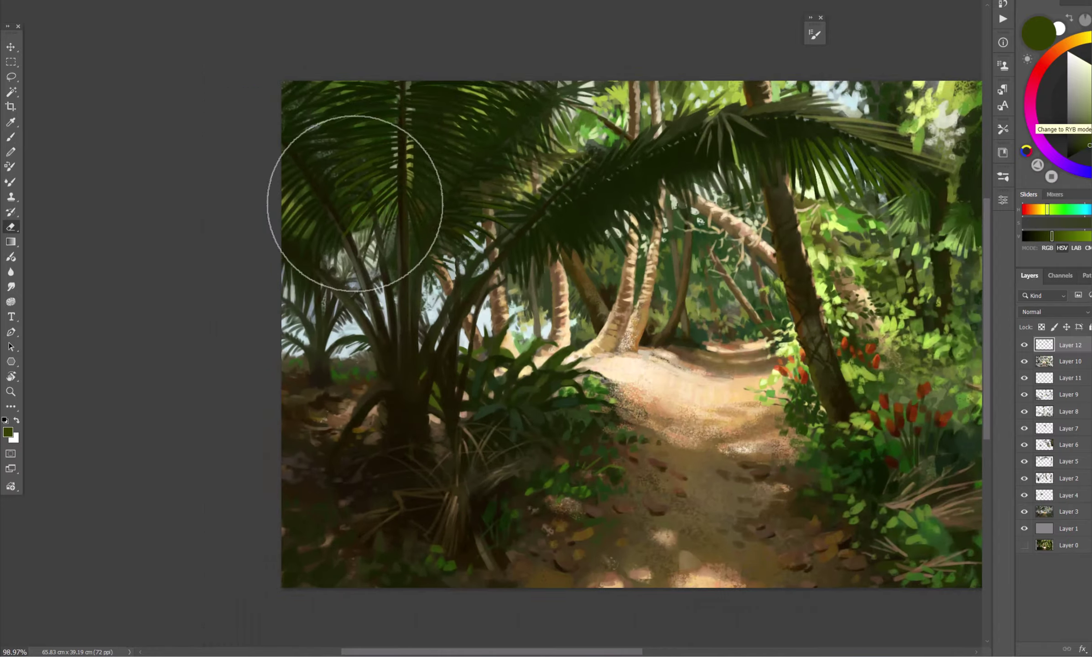
- Sharpen the overlapping fronds beside the large palm with sampled blackish green and mirror the canvas view
{"action": "scroll", "coordinate": [361, 190], "scroll_direction": "up", "scroll_amount": 4}
{"action": "left_click", "coordinate": [505, 249], "text": "alt"}
{"action": "left_click", "coordinate": [561, 212], "text": "alt"}
{"action": "scroll", "coordinate": [519, 178], "scroll_direction": "down", "scroll_amount": 3}
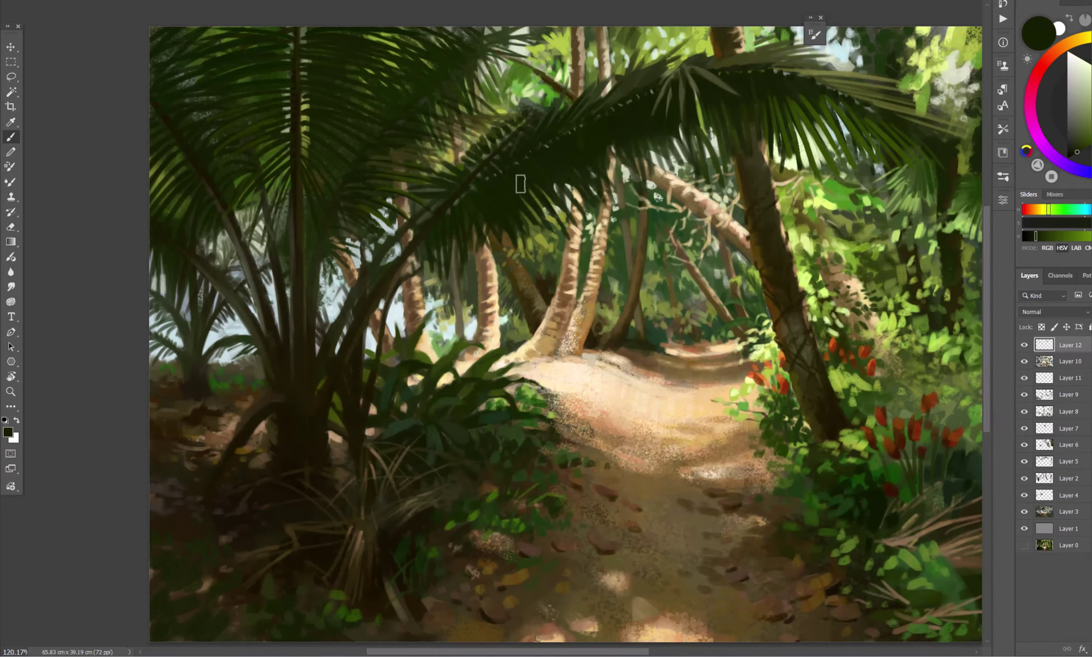
{"action": "key", "text": "h"}
{"action": "scroll", "coordinate": [519, 178], "scroll_direction": "up", "scroll_amount": 1}
{"action": "scroll", "coordinate": [519, 178], "scroll_direction": "down", "scroll_amount": 2}
{"action": "scroll", "coordinate": [347, 232], "scroll_direction": "up", "scroll_amount": 1}
- Touch up the slim foreground trunk and the pale trunks by the path with sampled dark brown and olive
{"action": "left_click", "coordinate": [347, 231], "text": "alt"}
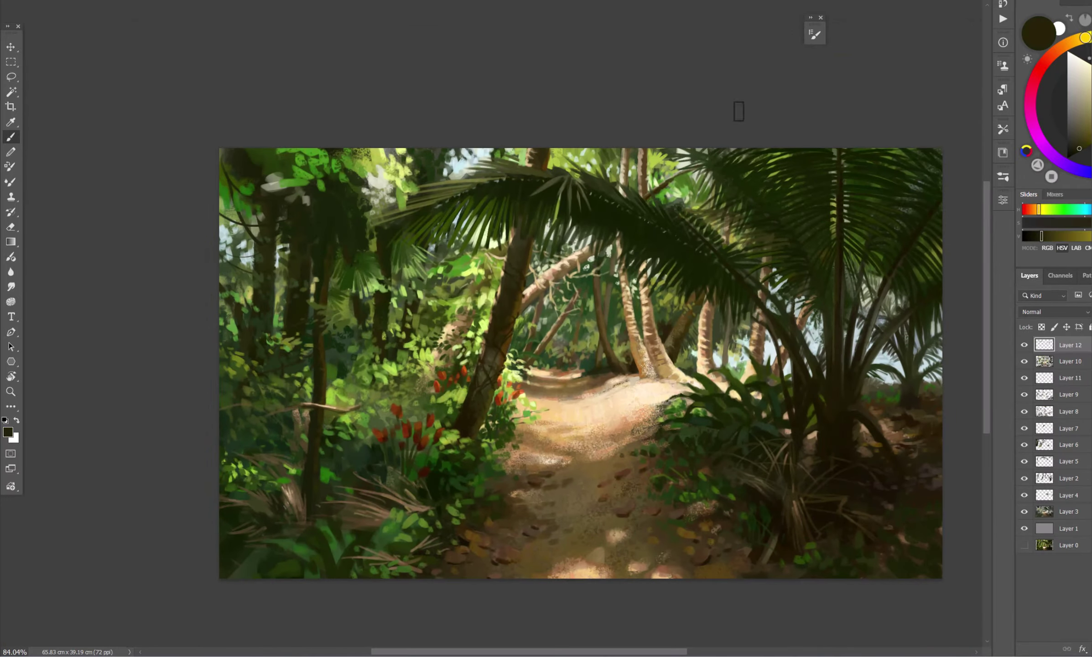
{"action": "left_click", "coordinate": [553, 290], "text": "alt"}
{"action": "scroll", "coordinate": [535, 363], "scroll_direction": "right", "scroll_amount": 3}
{"action": "left_click", "coordinate": [627, 365], "text": "alt"}
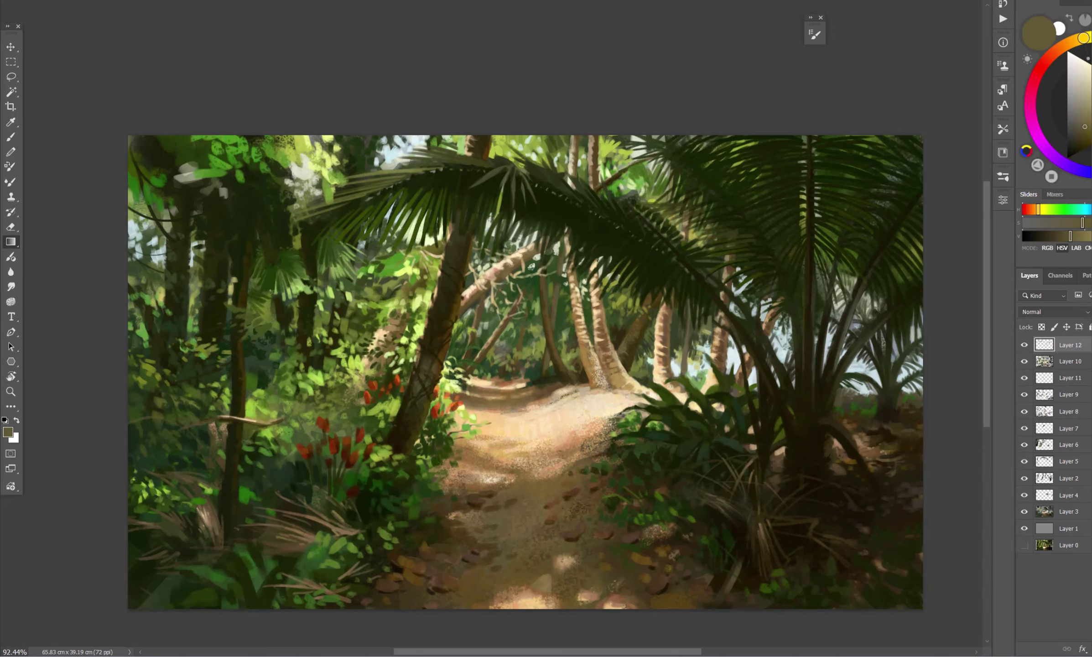
- Add bright green leaf dabs to the upper canopy above the shaded trunks and flip the view back
{"action": "scroll", "coordinate": [508, 360], "scroll_direction": "up", "scroll_amount": 1}
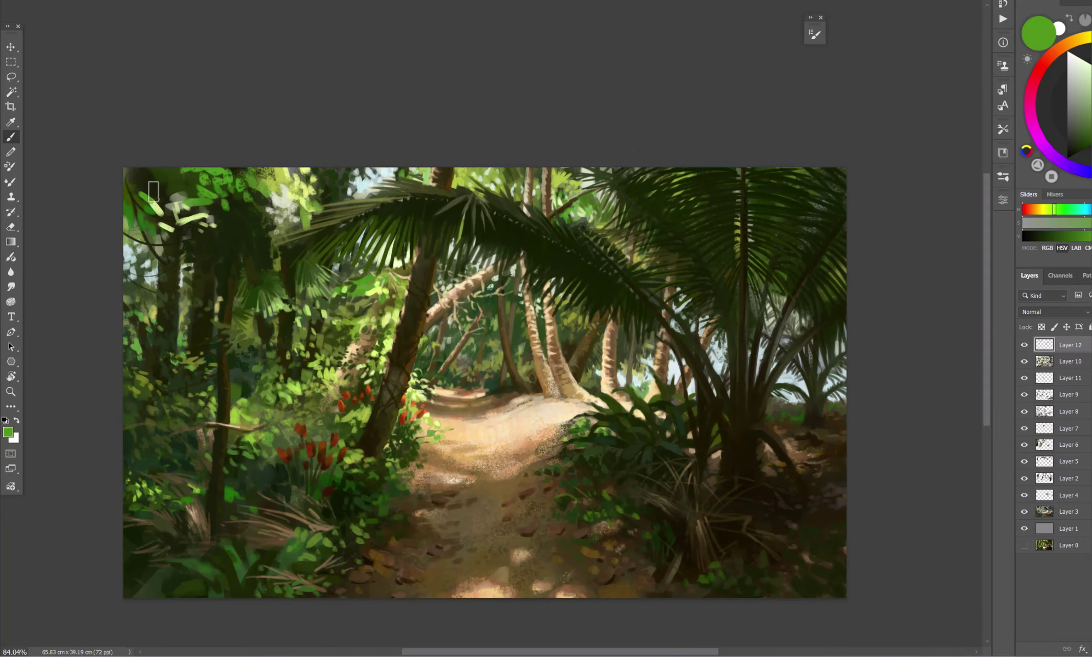
{"action": "left_click", "coordinate": [192, 217], "text": "alt"}
{"action": "key", "text": "b"}
{"action": "key", "text": "h"}
{"action": "scroll", "coordinate": [487, 383], "scroll_direction": "up", "scroll_amount": 1}
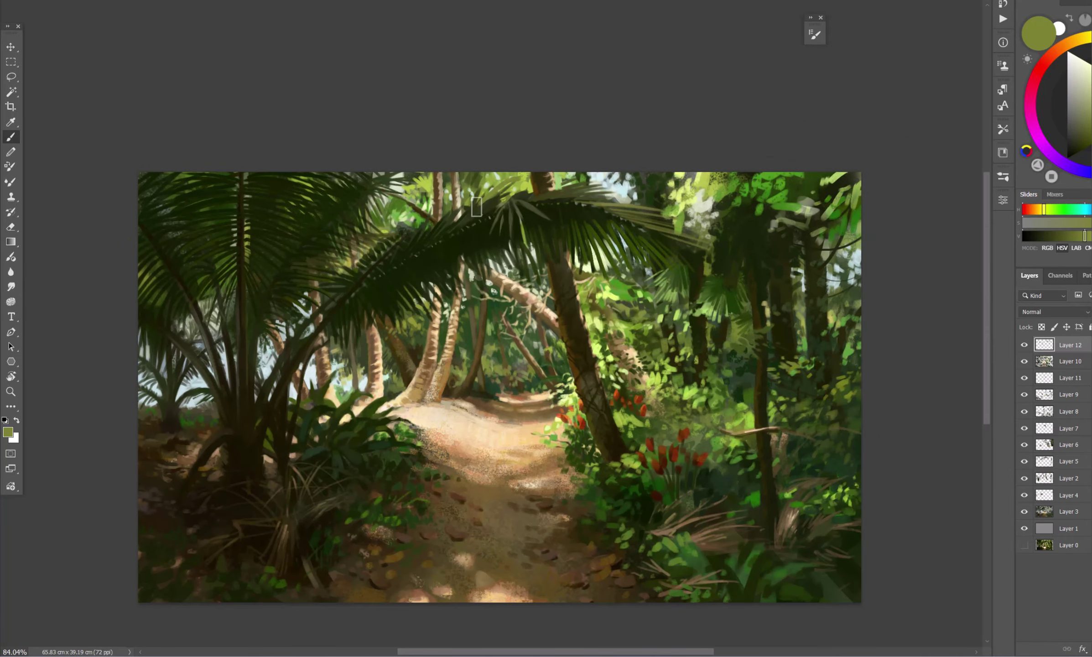
- Dab small sky gaps between the large palm's fronds with sampled pale blue and grey-blue
{"action": "key", "text": "F5"}
{"action": "key", "text": "F5"}
{"action": "scroll", "coordinate": [250, 256], "scroll_direction": "up", "scroll_amount": 1}
{"action": "left_click", "coordinate": [250, 255], "text": "alt"}
{"action": "scroll", "coordinate": [235, 259], "scroll_direction": "down", "scroll_amount": 3}
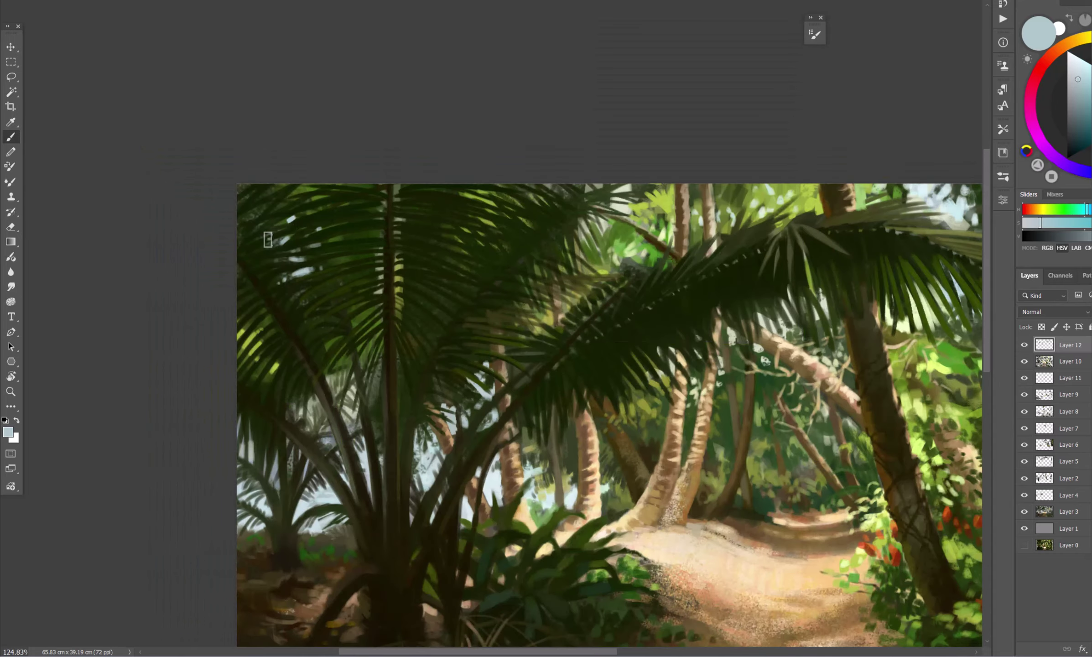
{"action": "scroll", "coordinate": [319, 345], "scroll_direction": "down", "scroll_amount": 3}
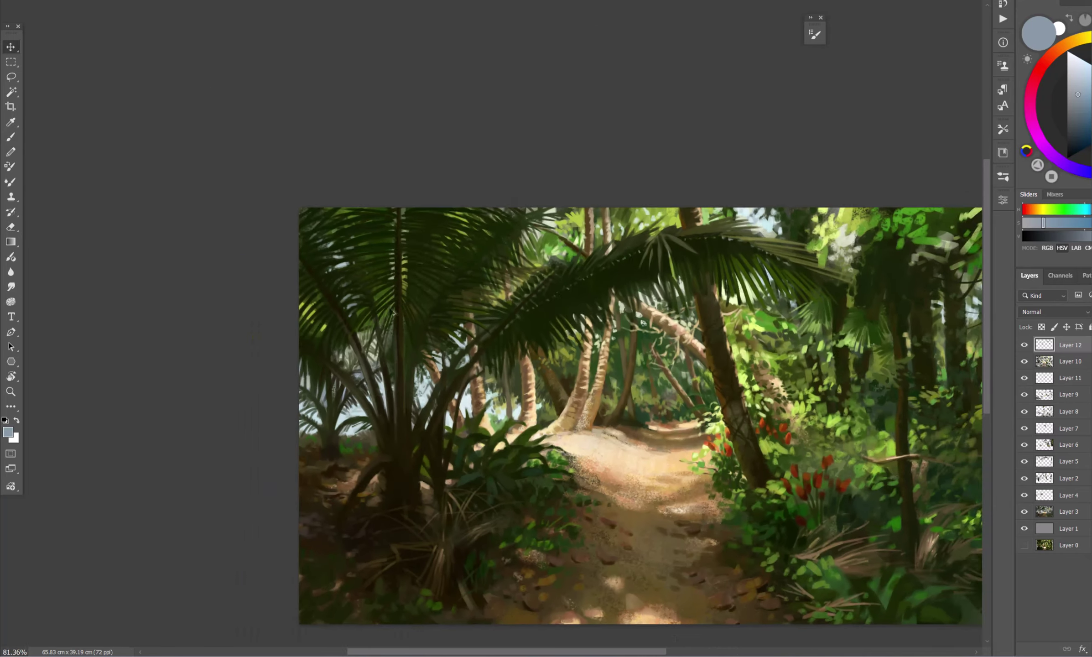
{"action": "left_click", "coordinate": [378, 258], "text": "alt"}
- Rework the slim foreground trunk and its shaded upper part with sampled brown, dark olive and dark green
{"action": "left_click_drag", "start_coordinate": [435, 188], "coordinate": [292, 128]}
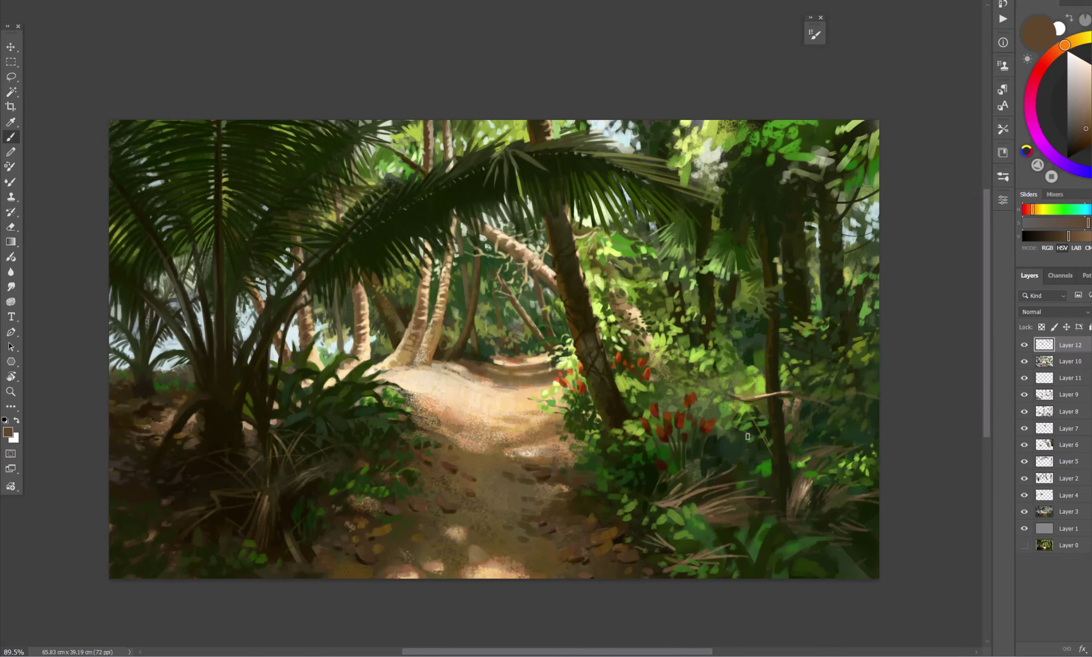
{"action": "left_click_drag", "start_coordinate": [385, 369], "coordinate": [366, 365]}
{"action": "left_click", "coordinate": [764, 435], "text": "alt"}
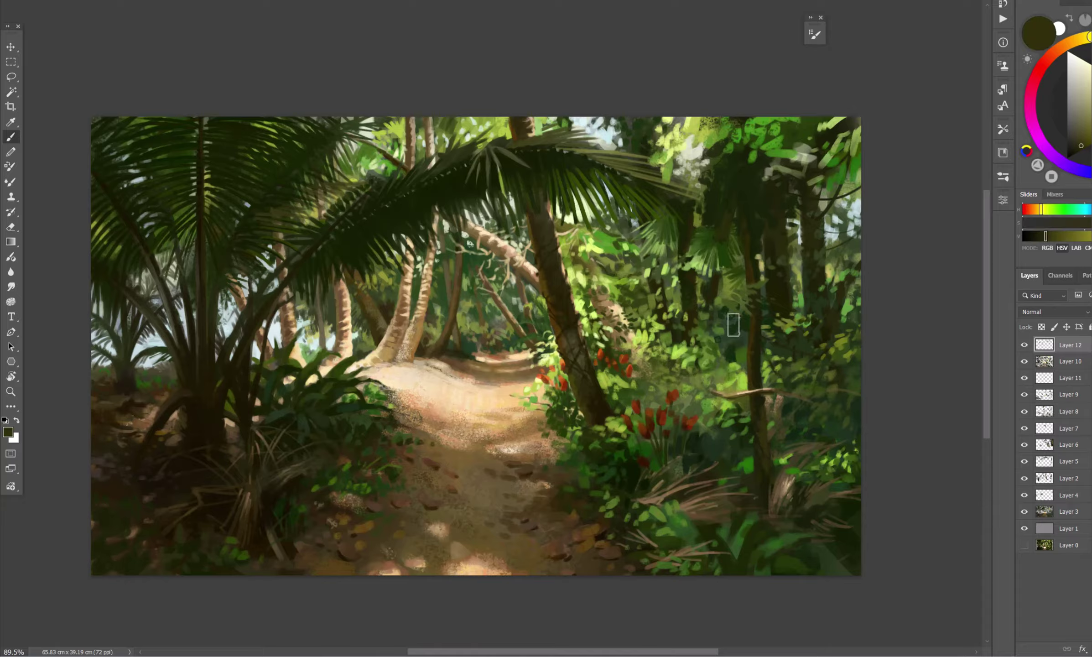
{"action": "left_click", "coordinate": [758, 255], "text": "alt"}
{"action": "left_click", "coordinate": [751, 242], "text": "alt"}
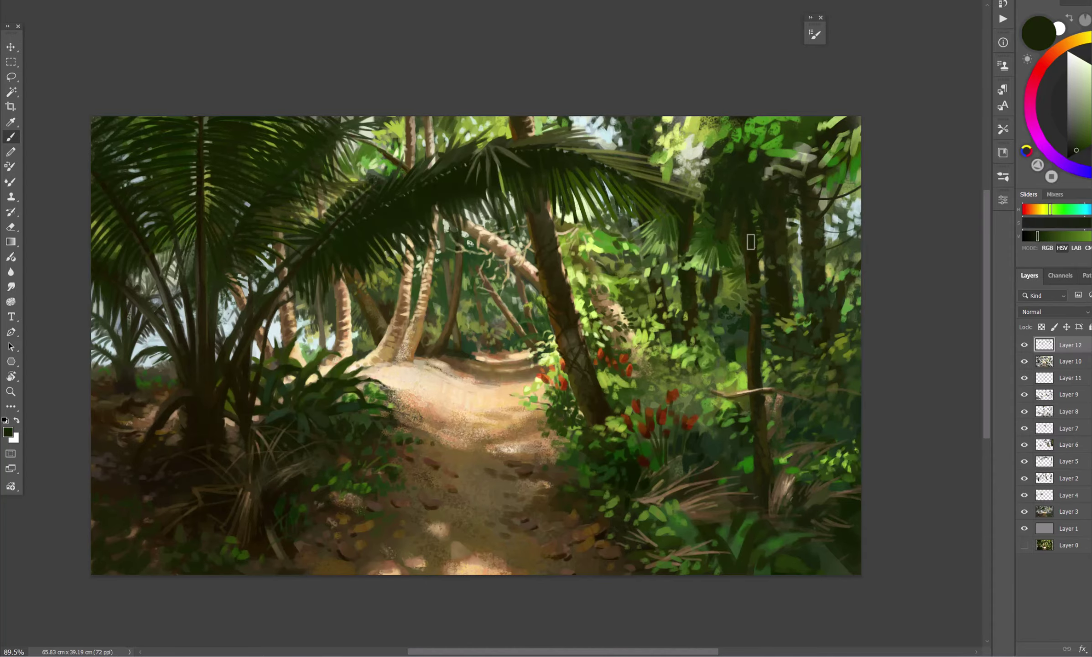
- Toggle Layer 12 to compare, and touch up the upper canopy leaves with sampled greens
{"action": "left_click", "coordinate": [1024, 346]}
{"action": "scroll", "coordinate": [670, 182], "scroll_direction": "up", "scroll_amount": 1}
{"action": "left_click", "coordinate": [765, 155], "text": "alt"}
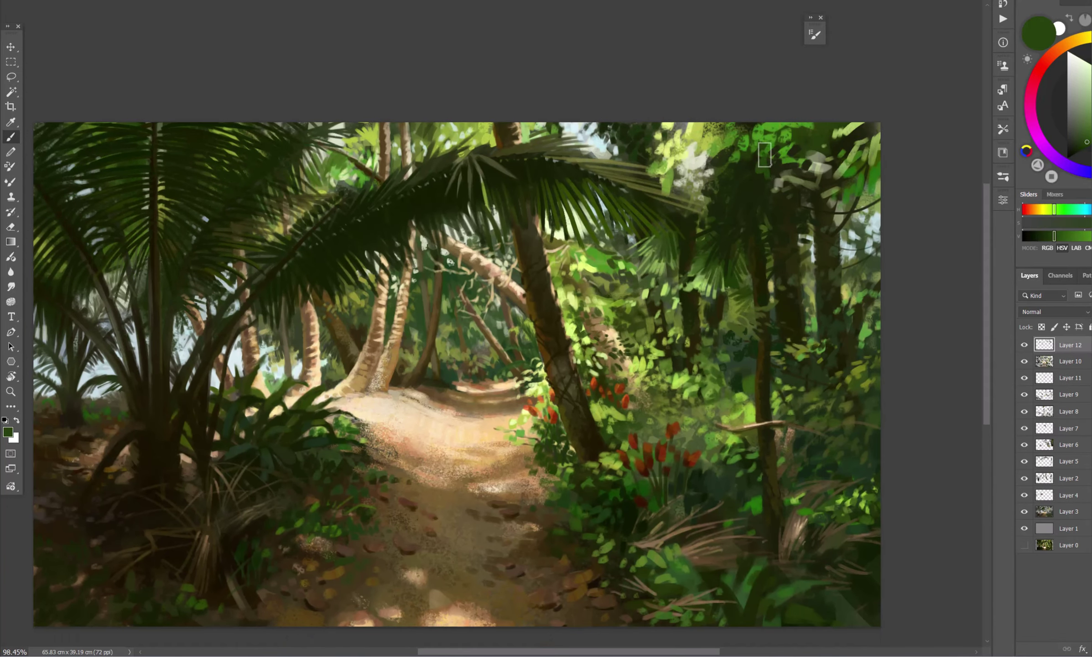
{"action": "left_click", "coordinate": [802, 130], "text": "alt"}
{"action": "scroll", "coordinate": [796, 324], "scroll_direction": "down", "scroll_amount": 1}
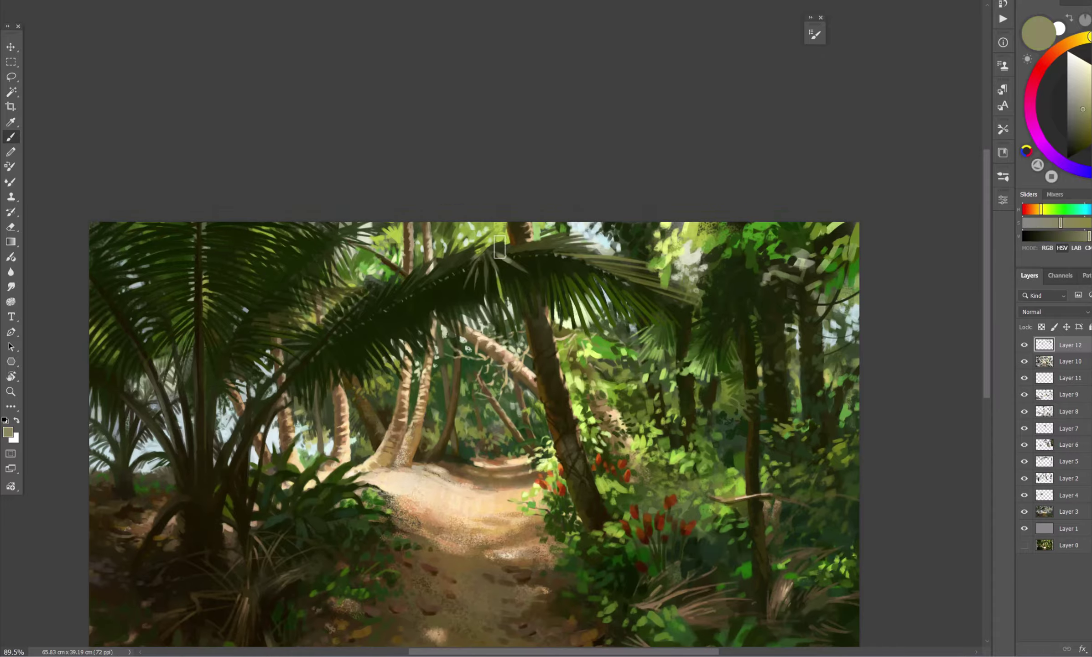
{"action": "key", "text": "r"}
{"action": "left_click_drag", "start_coordinate": [796, 324], "coordinate": [415, 322]}
{"action": "key", "text": "Escape"}
{"action": "scroll", "coordinate": [413, 115], "scroll_direction": "down", "scroll_amount": 1}
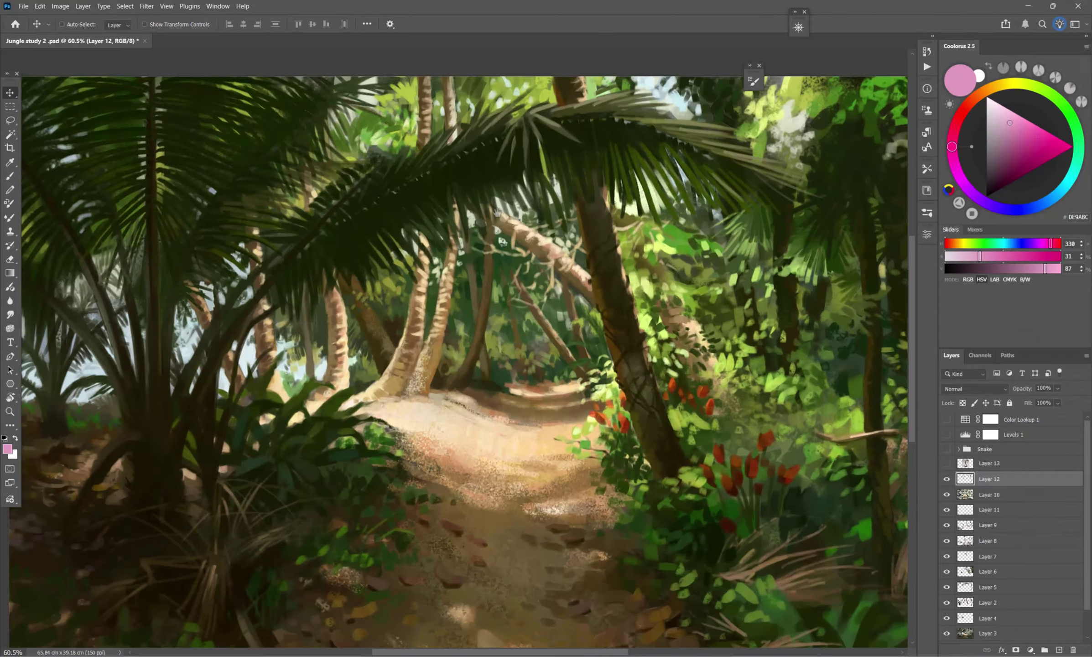
- Adjust the brush settings, and add sampled olive and green leaf dabs to the sunlit bushes beside the leaning trunk
{"action": "key", "text": "b"}
{"action": "left_click", "coordinate": [497, 212], "text": "alt"}
{"action": "left_click_drag", "start_coordinate": [497, 212], "coordinate": [503, 156]}
{"action": "scroll", "coordinate": [470, 339], "scroll_direction": "up", "scroll_amount": 1}
{"action": "key", "text": "F5"}
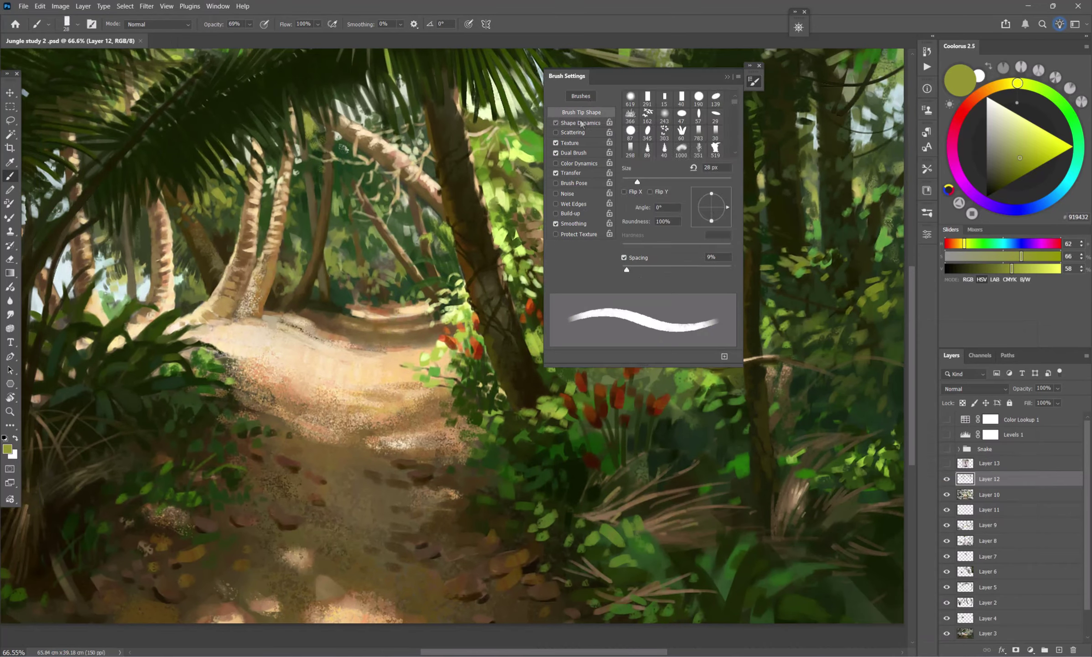
{"action": "key", "text": "F5"}
{"action": "left_click_drag", "start_coordinate": [470, 339], "coordinate": [481, 316]}
{"action": "left_click", "coordinate": [650, 292], "text": "alt"}
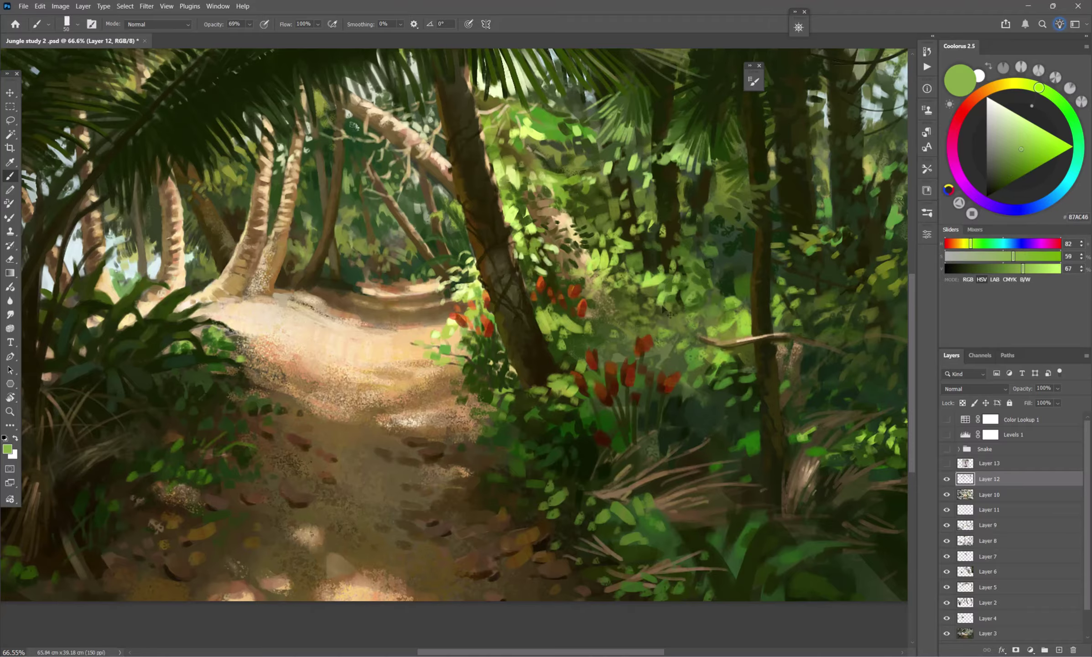
{"action": "left_click_drag", "start_coordinate": [668, 313], "coordinate": [625, 332]}
- Paint leaves between the leaning trunk's base and the red flowers with sampled pale yellow-green, olive and dark green
{"action": "left_click", "coordinate": [524, 275], "text": "alt"}
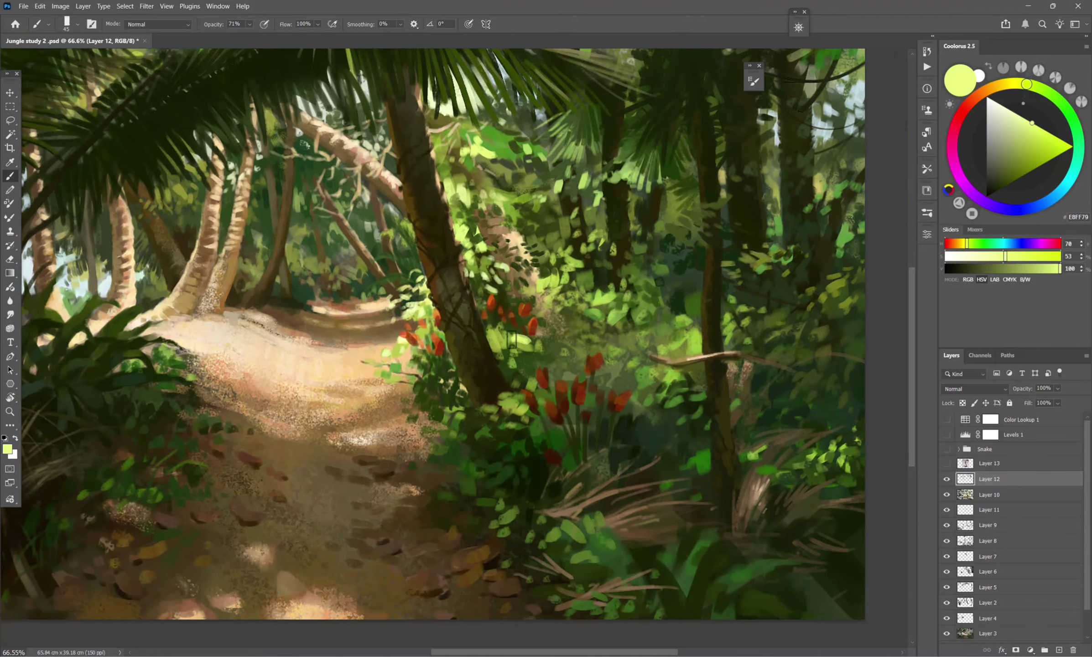
{"action": "left_click", "coordinate": [523, 332], "text": "alt"}
{"action": "left_click", "coordinate": [496, 341], "text": "alt"}
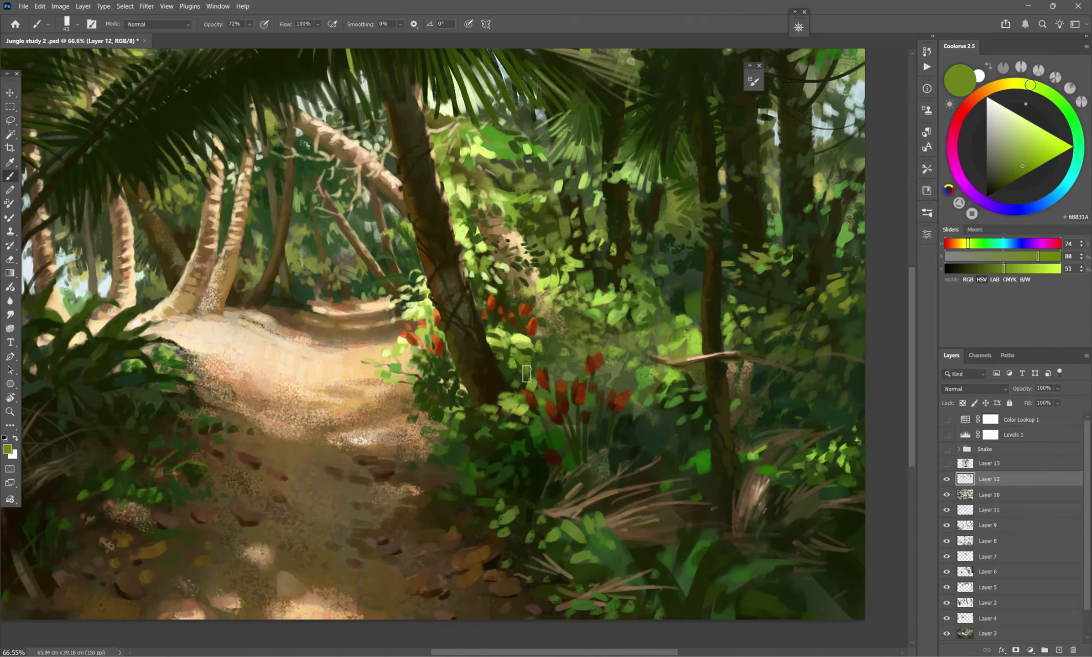
{"action": "left_click", "coordinate": [539, 356], "text": "alt"}
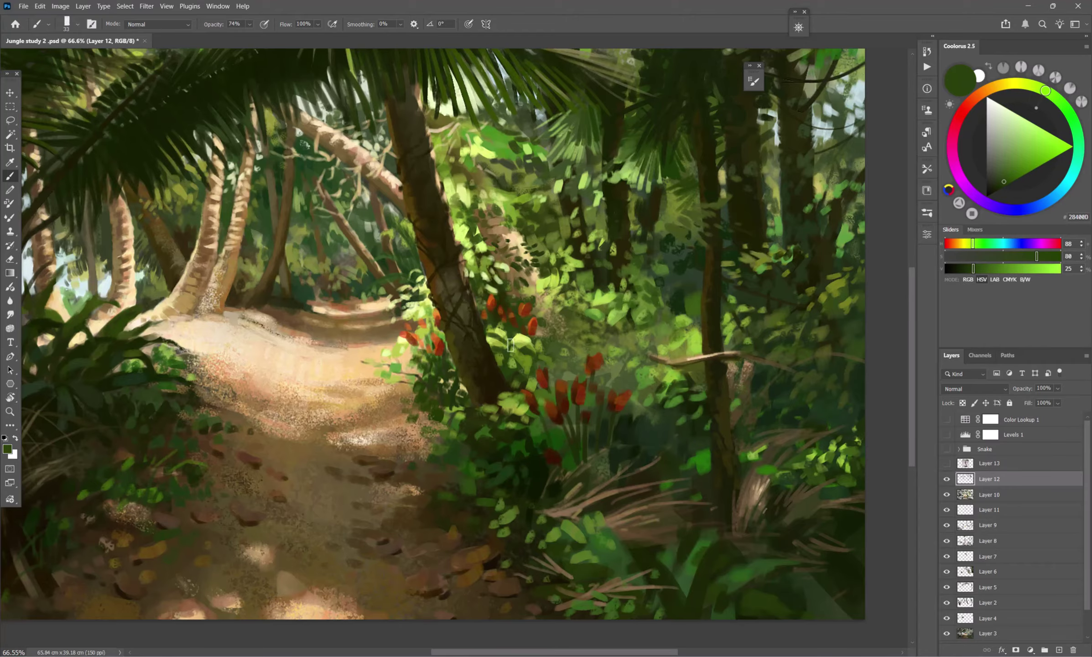
{"action": "left_click", "coordinate": [523, 363], "text": "alt"}
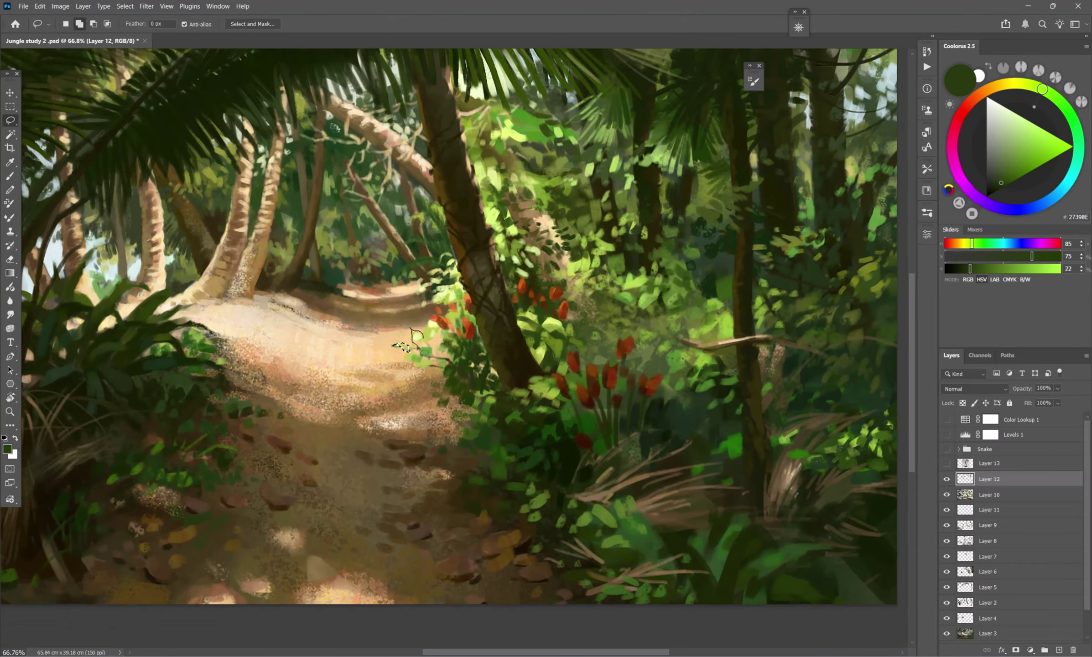
- Rework the leaves overhanging the sunlit path below the red flowers with sampled light and mid greens
{"action": "left_click", "coordinate": [413, 346], "text": "alt"}
{"action": "left_click", "coordinate": [430, 352], "text": "alt"}
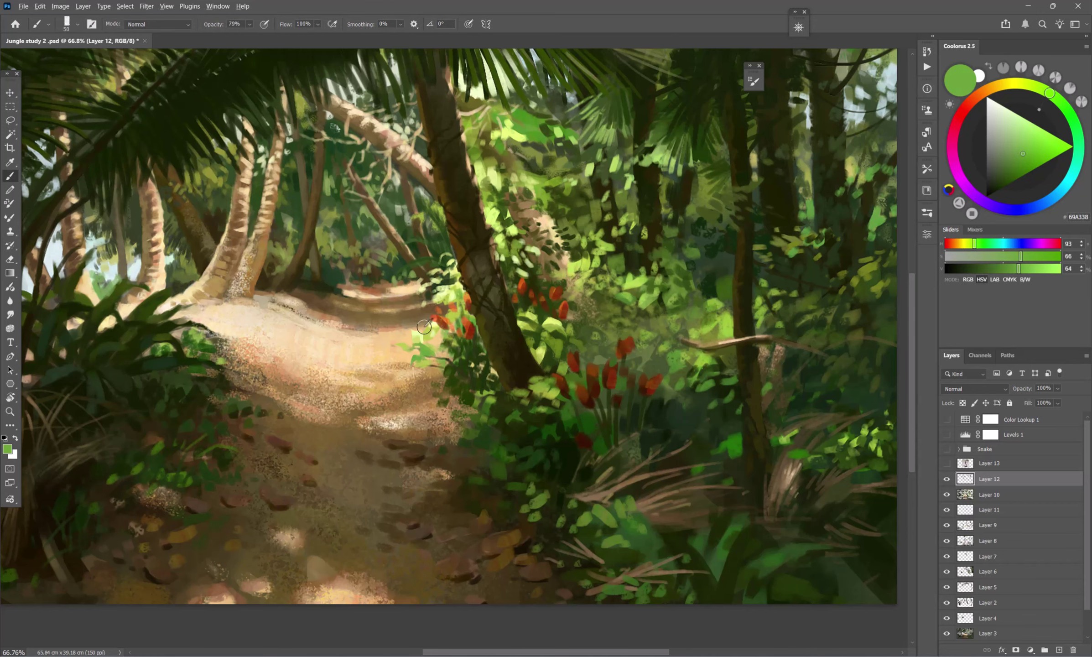
{"action": "left_click", "coordinate": [429, 334], "text": "alt"}
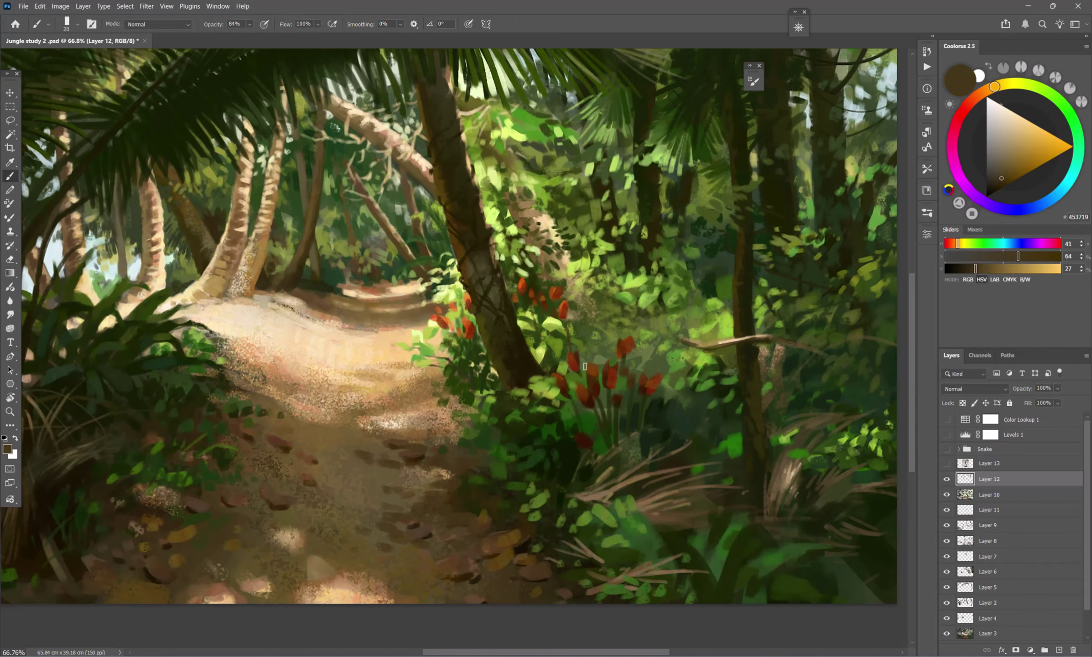
- Add thin stems and small leaves above and around the larger red flower cluster with sampled olive tones
{"action": "left_click", "coordinate": [595, 312], "text": "alt"}
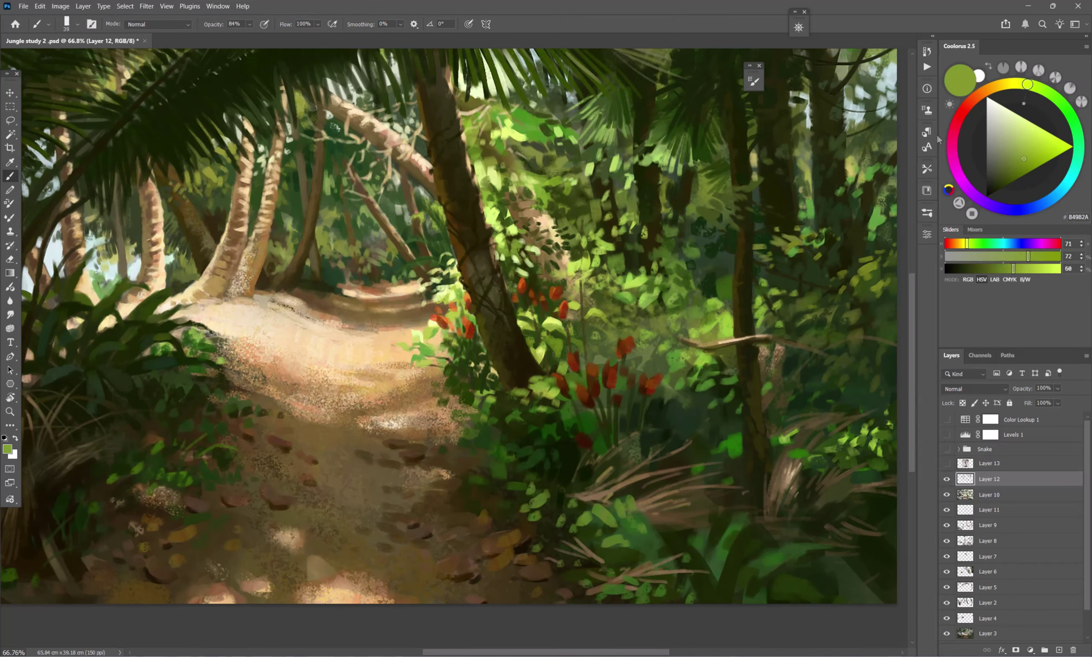
{"action": "scroll", "coordinate": [592, 390], "scroll_direction": "down", "scroll_amount": 3}
{"action": "scroll", "coordinate": [592, 390], "scroll_direction": "up", "scroll_amount": 5}
{"action": "left_click", "coordinate": [592, 390], "text": "alt"}
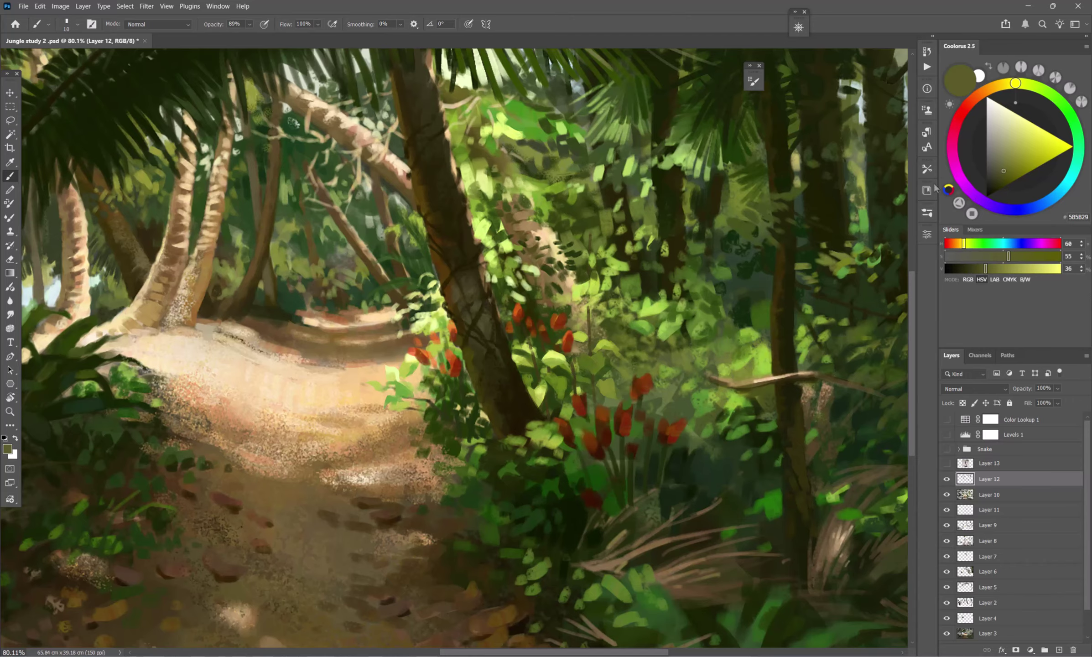
- Refine the leafy edge of the bush beside the sunlit path with sampled dark green and light green
{"action": "left_click", "coordinate": [398, 391], "text": "alt"}
{"action": "left_click", "coordinate": [431, 408], "text": "alt"}
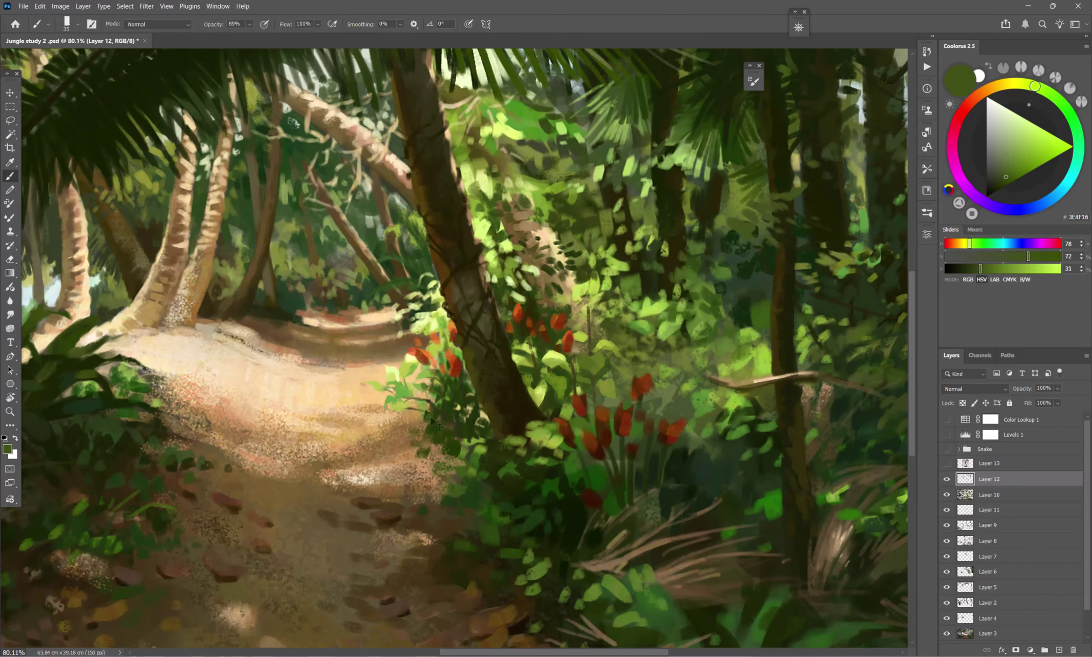
{"action": "left_click", "coordinate": [422, 416], "text": "alt"}
{"action": "left_click", "coordinate": [458, 403], "text": "alt"}
{"action": "key", "text": "v"}
{"action": "left_click", "coordinate": [439, 423], "text": "alt"}
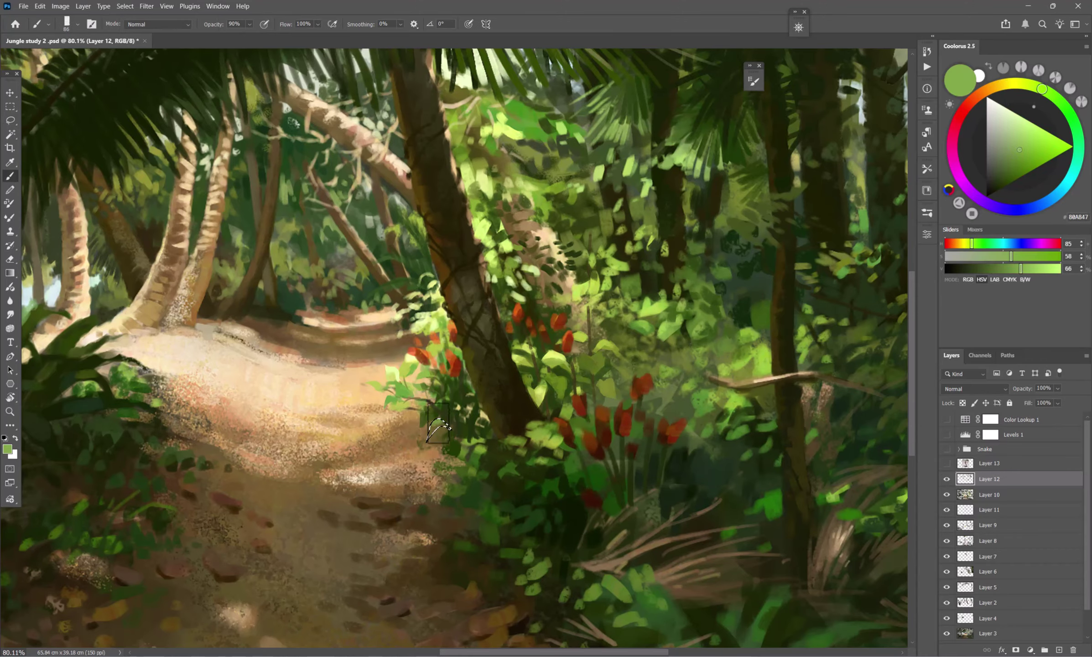
{"action": "left_click", "coordinate": [438, 423], "text": "alt"}
{"action": "key", "text": "v"}
{"action": "left_click", "coordinate": [439, 423], "text": "alt"}
{"action": "scroll", "coordinate": [571, 351], "scroll_direction": "down", "scroll_amount": 2}
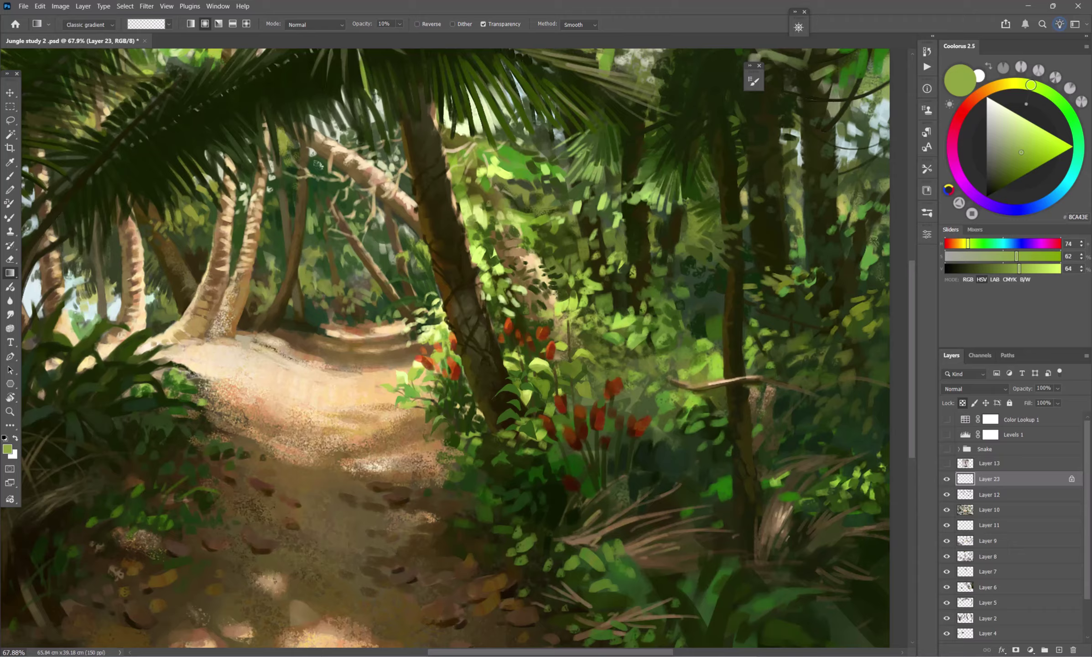
- Shade the leaf sprig at the leaning trunk's base with sampled dark green, and touch up Layer 12 with dark olive
{"action": "key", "text": "b"}
{"action": "left_click", "coordinate": [728, 275], "text": "alt"}
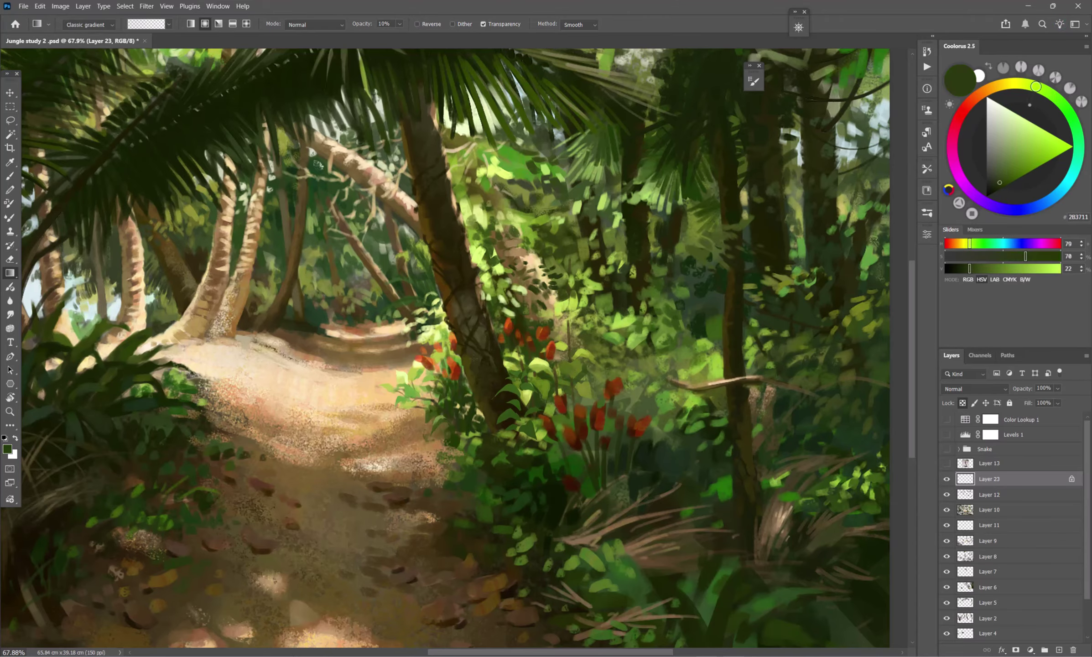
{"action": "left_click", "coordinate": [728, 275], "text": "alt"}
{"action": "left_click_drag", "start_coordinate": [522, 416], "coordinate": [518, 439]}
{"action": "left_click", "coordinate": [518, 439], "text": "alt"}
{"action": "left_click", "coordinate": [517, 439], "text": "ctrl"}
{"action": "left_click", "coordinate": [517, 439], "text": "alt"}
{"action": "left_click", "coordinate": [517, 439], "text": "alt"}
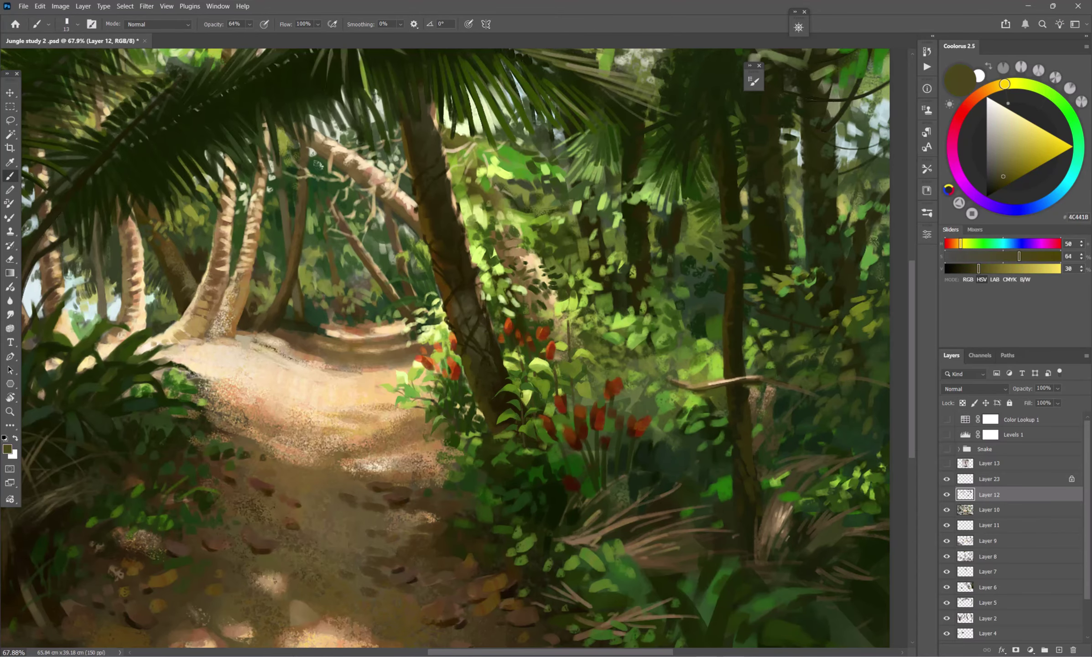
{"action": "left_click", "coordinate": [510, 385], "text": "alt"}
- Dab small creamy white blossoms on a new layer among the red flowers beside the leaning trunk
{"action": "left_click_drag", "start_coordinate": [1002, 496], "coordinate": [991, 478]}
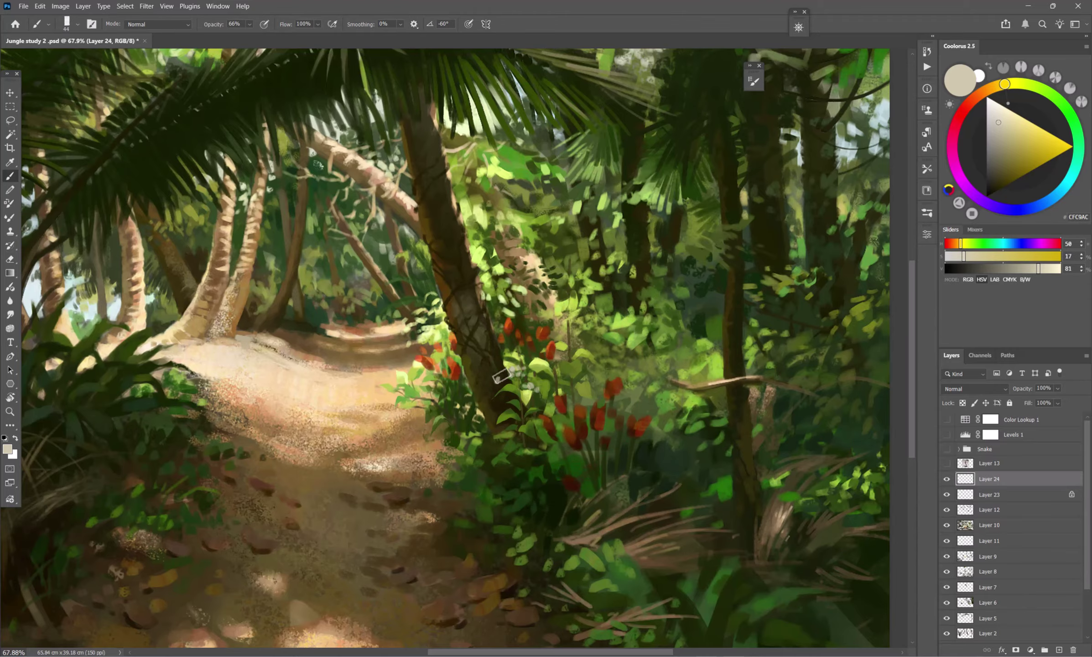
{"action": "left_click_drag", "start_coordinate": [488, 378], "coordinate": [502, 365]}
{"action": "left_click", "coordinate": [524, 349], "text": "alt"}
{"action": "scroll", "coordinate": [526, 345], "scroll_direction": "down", "scroll_amount": 3}
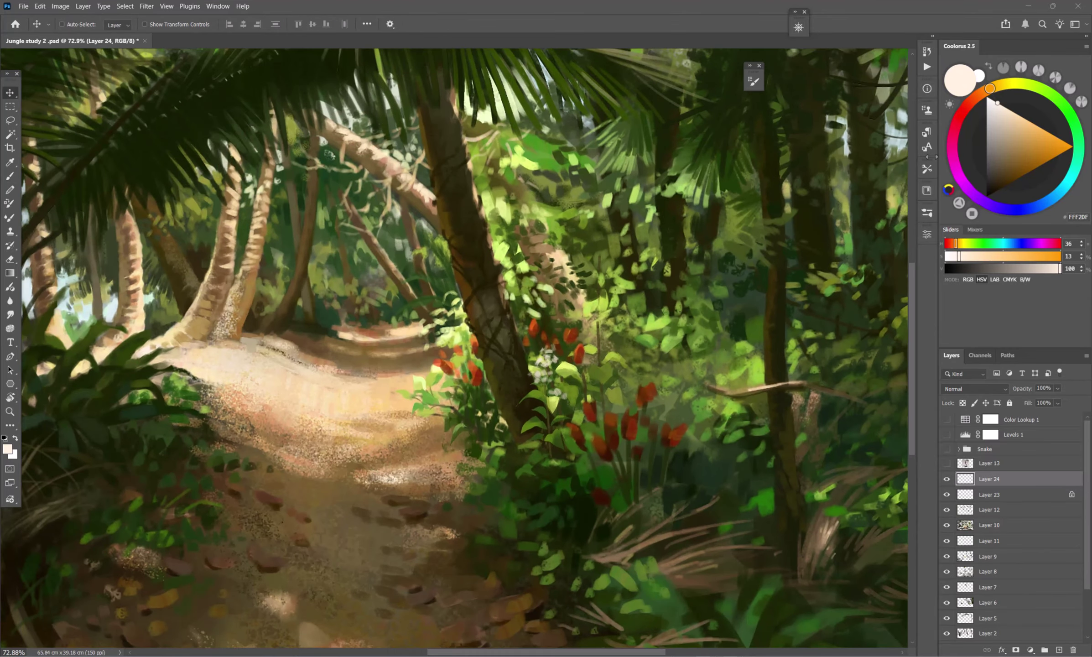
{"action": "left_click", "coordinate": [607, 336], "text": "alt"}
{"action": "key", "text": "alt+bracketleft"}
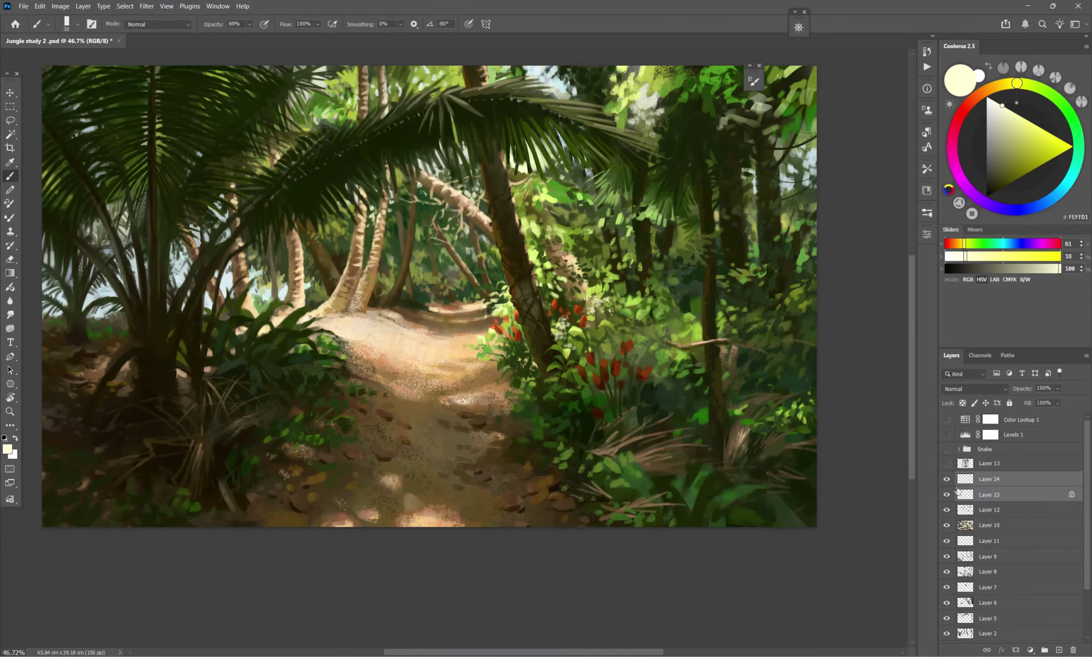
- Duplicate the Layer 23 leaf sprig twice, transform a copy, and tone the leaves with sampled dark green
{"action": "scroll", "coordinate": [560, 327], "scroll_direction": "up", "scroll_amount": 3}
{"action": "key", "text": "ctrl+j"}
{"action": "key", "text": "ctrl+j"}
{"action": "right_click", "coordinate": [573, 367]}
{"action": "left_click", "coordinate": [634, 562]}
{"action": "key", "text": "g"}
{"action": "left_click", "coordinate": [692, 326], "text": "alt"}
{"action": "scroll", "coordinate": [652, 365], "scroll_direction": "down", "scroll_amount": 3}
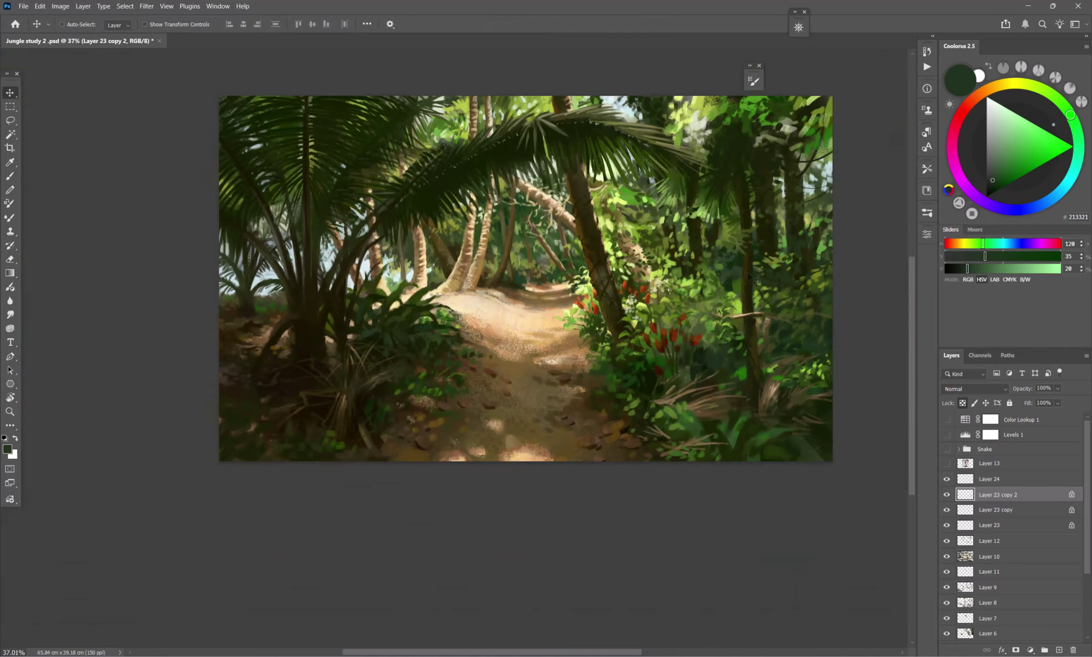
- Clean up the copied leaf sprigs with the Eraser, select the sprig and blossom layers, and flip the view horizontally
{"action": "key", "text": "e"}
{"action": "scroll", "coordinate": [652, 365], "scroll_direction": "up", "scroll_amount": 3}
{"action": "key", "text": "alt+shift+bracketleft"}
{"action": "scroll", "coordinate": [661, 370], "scroll_direction": "down", "scroll_amount": 2}
{"action": "key", "text": "alt+shift+bracketleft"}
{"action": "key", "text": "alt+shift+bracketright"}
{"action": "scroll", "coordinate": [671, 373], "scroll_direction": "up", "scroll_amount": 2}
{"action": "key", "text": "h"}
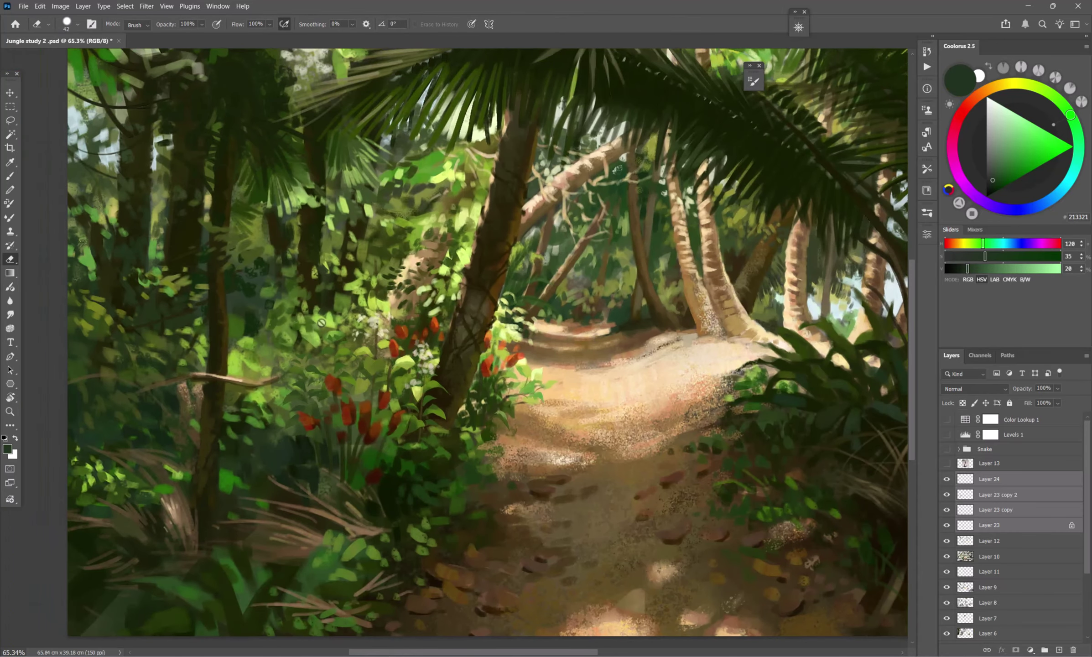
- Add sampled pale yellow touches to the blossoms on Layer 24 and soften them with a large eraser
{"action": "key", "text": "b"}
{"action": "left_click", "coordinate": [479, 356], "text": "alt"}
{"action": "key", "text": "alt+bracketright"}
{"action": "scroll", "coordinate": [316, 360], "scroll_direction": "down", "scroll_amount": 2}
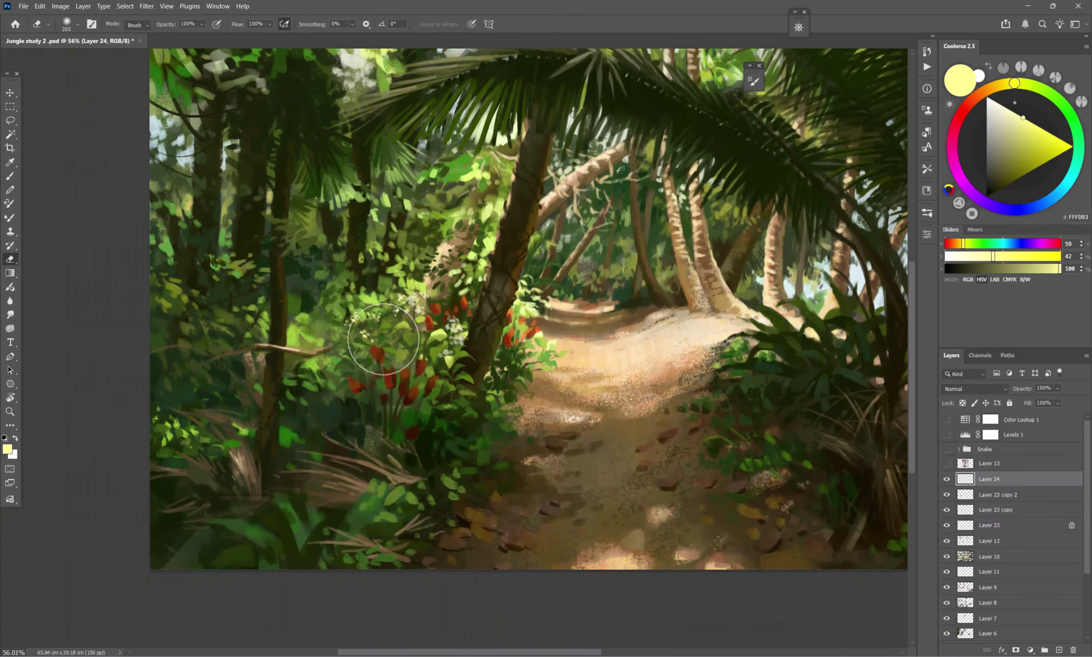
- Add a new layer and touch up the foliage around the pale background trunk with sampled brown and dark olive
{"action": "key", "text": "ctrl+shift+alt+n"}
{"action": "scroll", "coordinate": [410, 297], "scroll_direction": "up", "scroll_amount": 2}
{"action": "left_click", "coordinate": [413, 296], "text": "alt"}
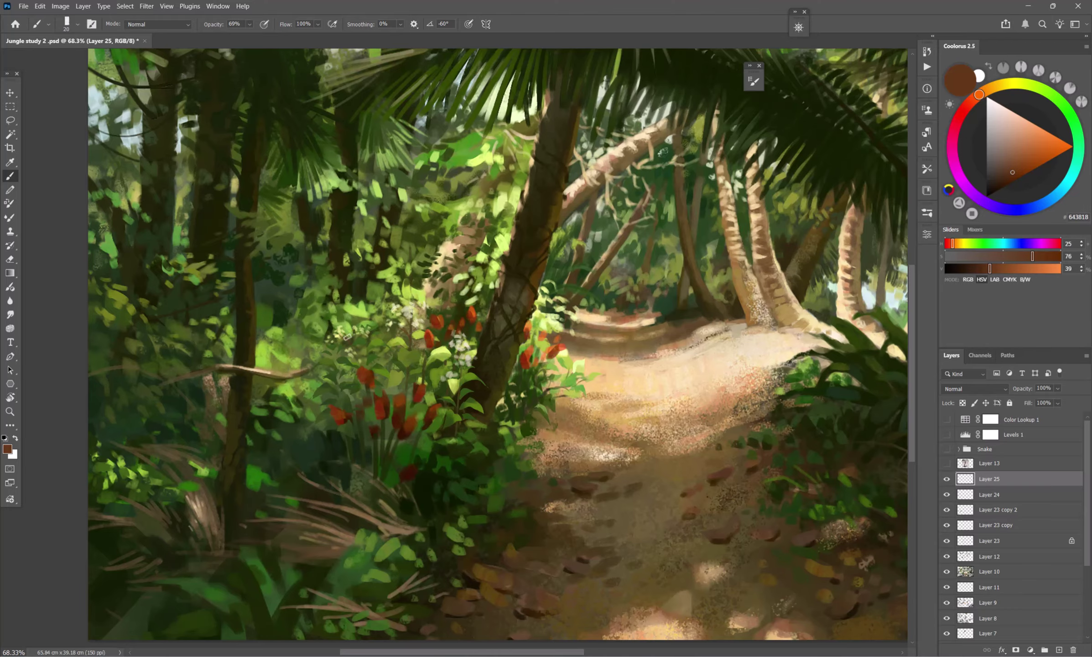
{"action": "scroll", "coordinate": [499, 269], "scroll_direction": "down", "scroll_amount": 1}
{"action": "left_click", "coordinate": [466, 293], "text": "alt"}
{"action": "scroll", "coordinate": [467, 294], "scroll_direction": "down", "scroll_amount": 2}
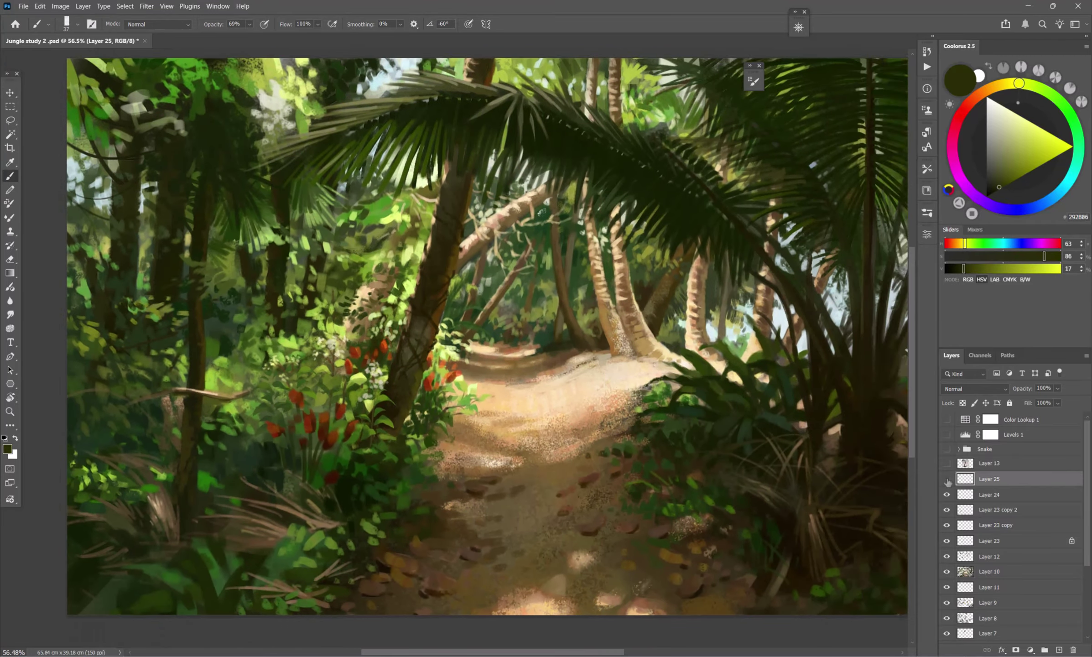
- Enlarge the brush and dab sampled mid and dark green leaves into the bushes above the blossoms
{"action": "key", "text": "bracketright"}
{"action": "left_click", "coordinate": [350, 325], "text": "alt"}
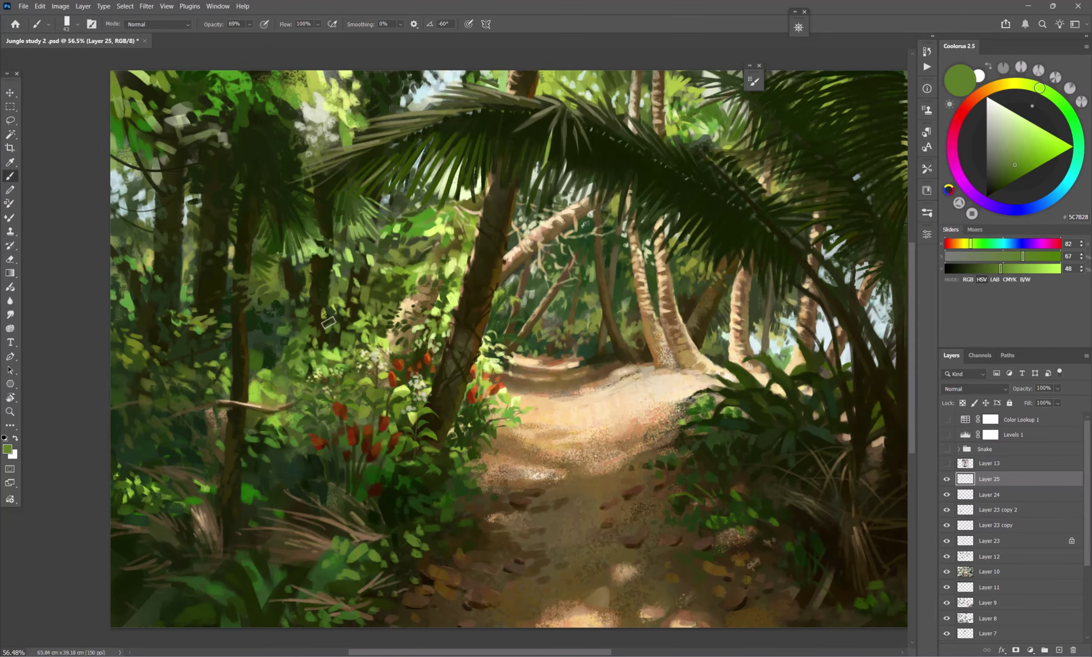
{"action": "left_click", "coordinate": [333, 335], "text": "alt"}
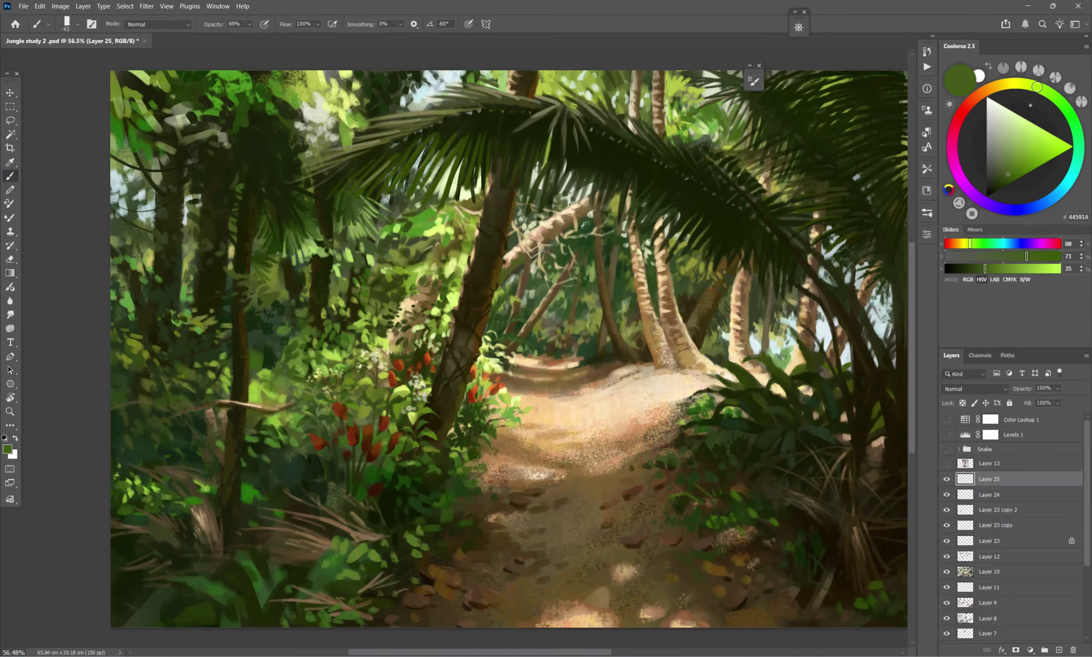
{"action": "scroll", "coordinate": [533, 252], "scroll_direction": "up", "scroll_amount": 1}
{"action": "scroll", "coordinate": [486, 347], "scroll_direction": "down", "scroll_amount": 1}
{"action": "key", "text": "l"}
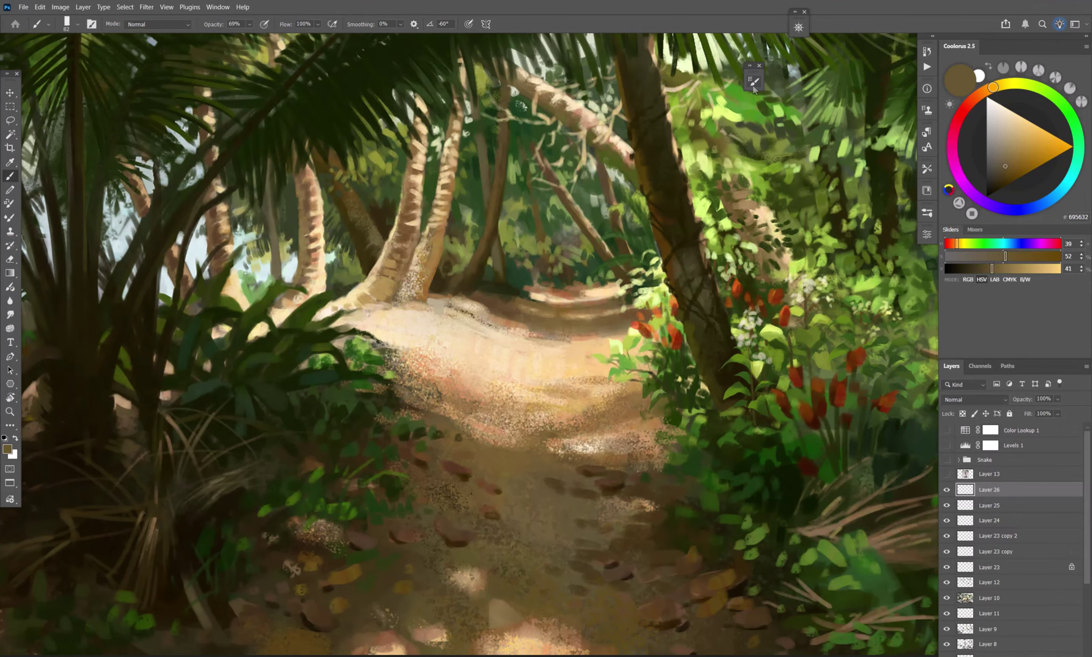
- Paint a curved fallen husk on Layer 26 at the plant-side path edge with dark brown and sampled tan
{"action": "left_click_drag", "start_coordinate": [360, 370], "coordinate": [419, 406]}
{"action": "scroll", "coordinate": [381, 411], "scroll_direction": "up", "scroll_amount": 1}
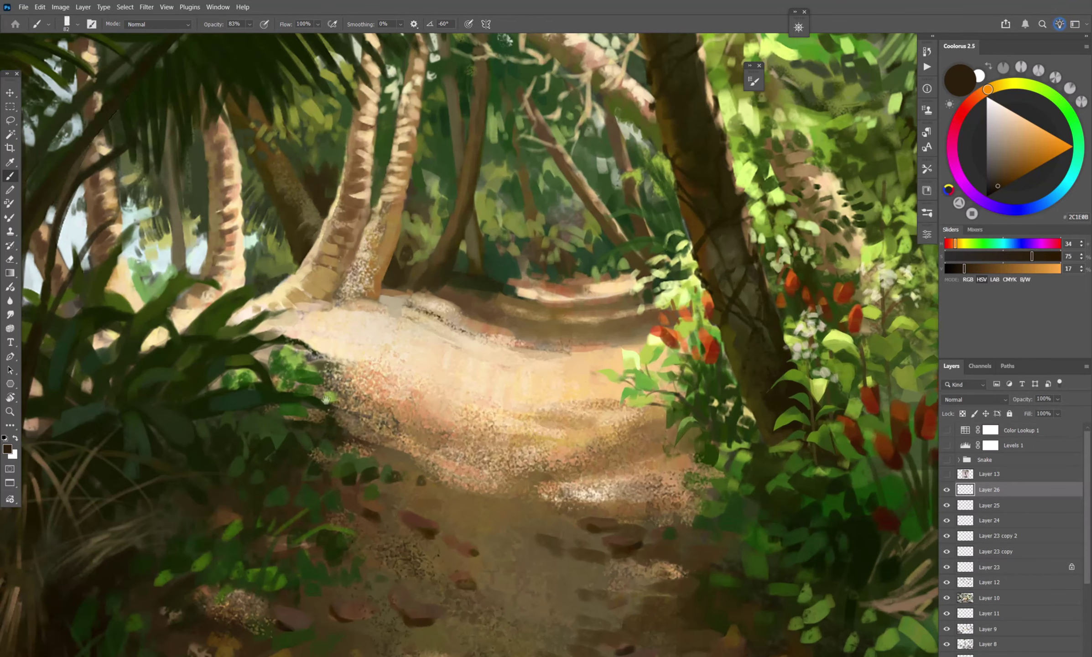
{"action": "left_click_drag", "start_coordinate": [292, 406], "coordinate": [381, 420]}
{"action": "left_click", "coordinate": [381, 419], "text": "alt"}
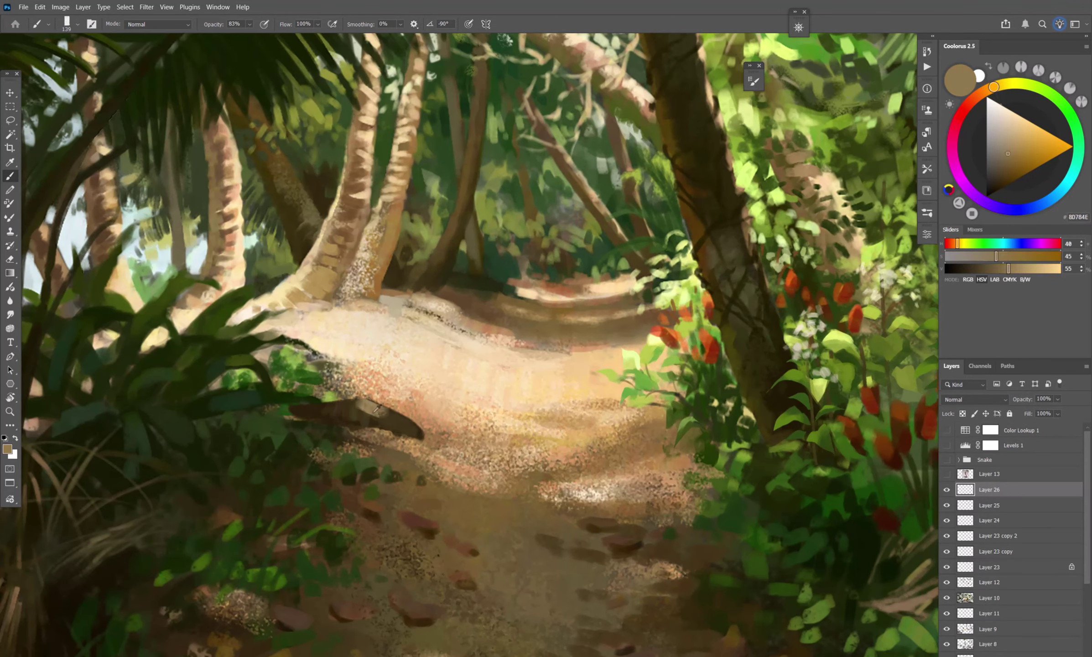
{"action": "left_click", "coordinate": [713, 98], "text": "alt"}
{"action": "left_click", "coordinate": [754, 82]}
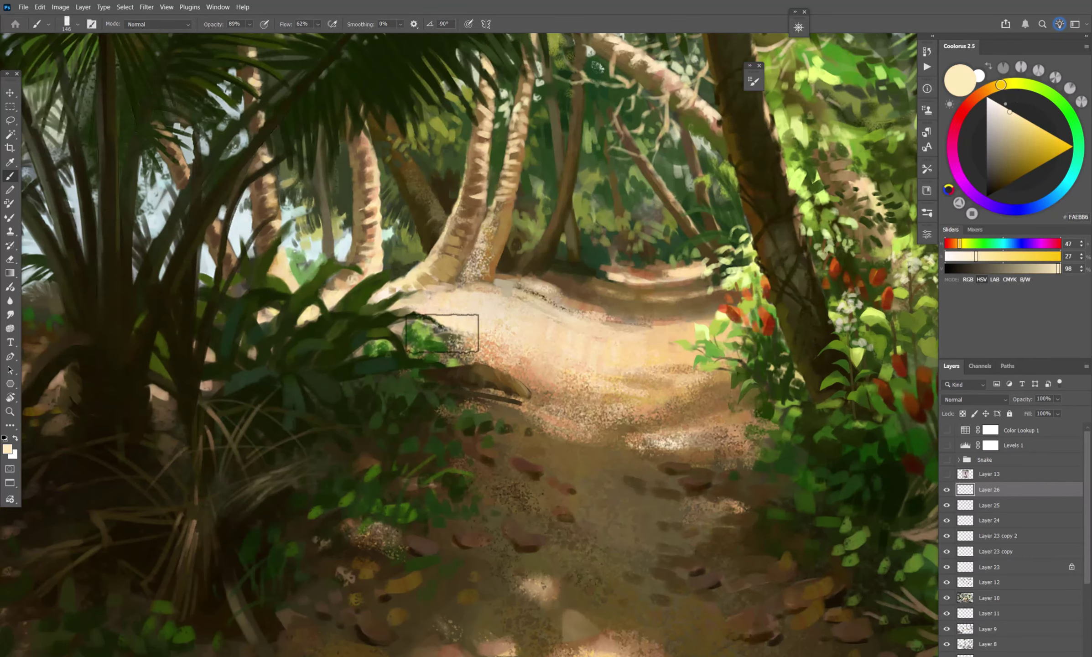
- Refine the fallen husk's edges and the sand around it with sampled pale sand tones, using a rotated view
{"action": "left_click", "coordinate": [442, 333], "text": "alt"}
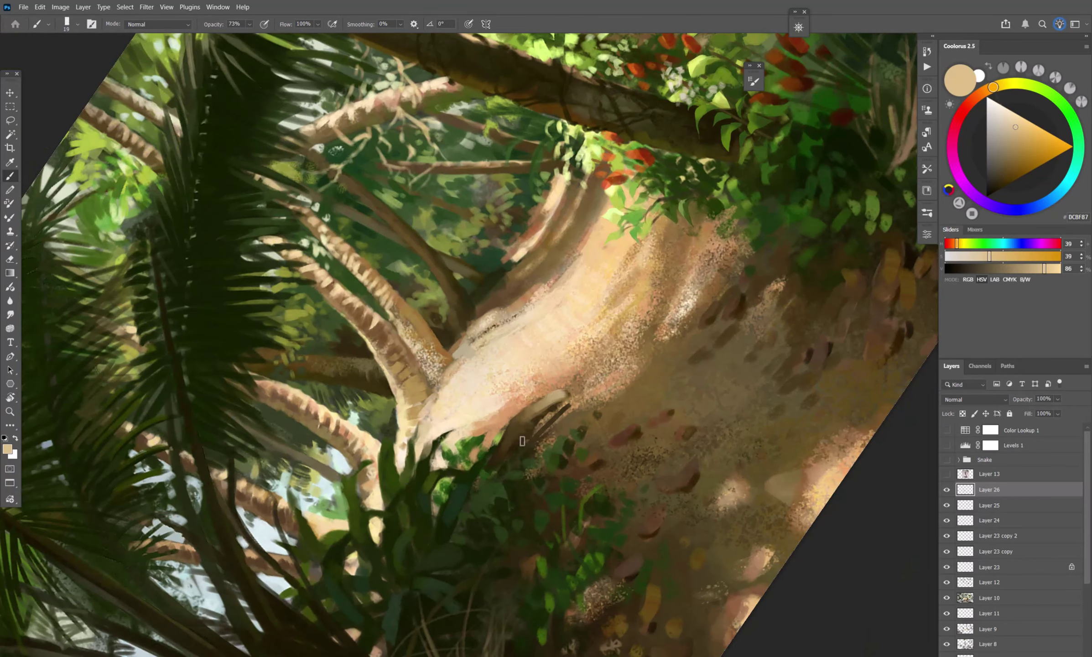
{"action": "left_click", "coordinate": [526, 391], "text": "alt"}
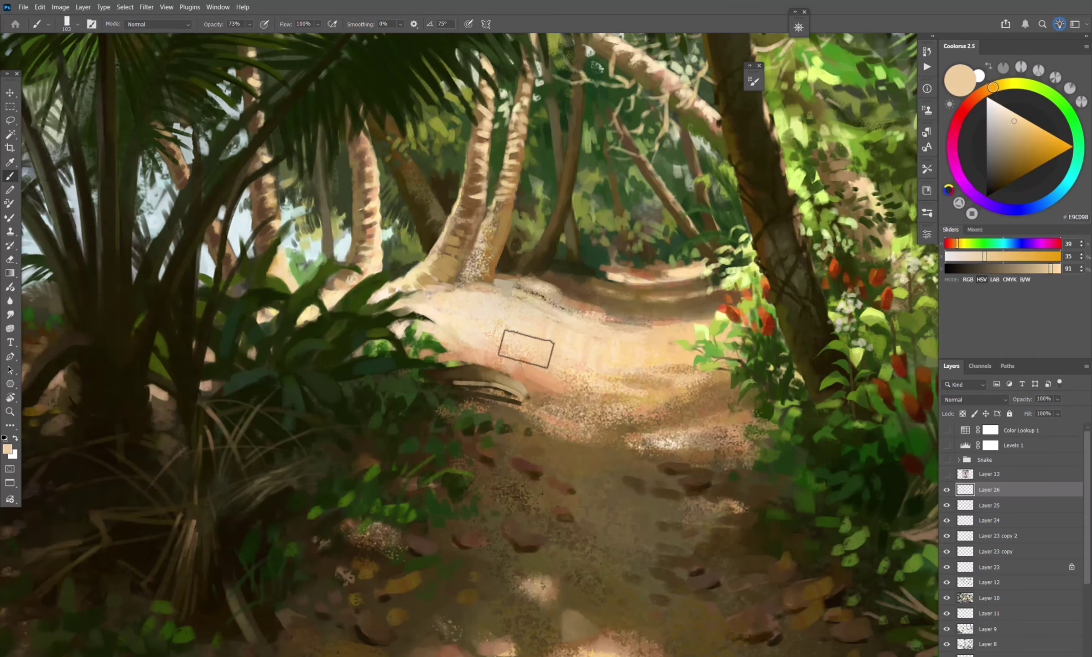
{"action": "left_click", "coordinate": [512, 391], "text": "alt"}
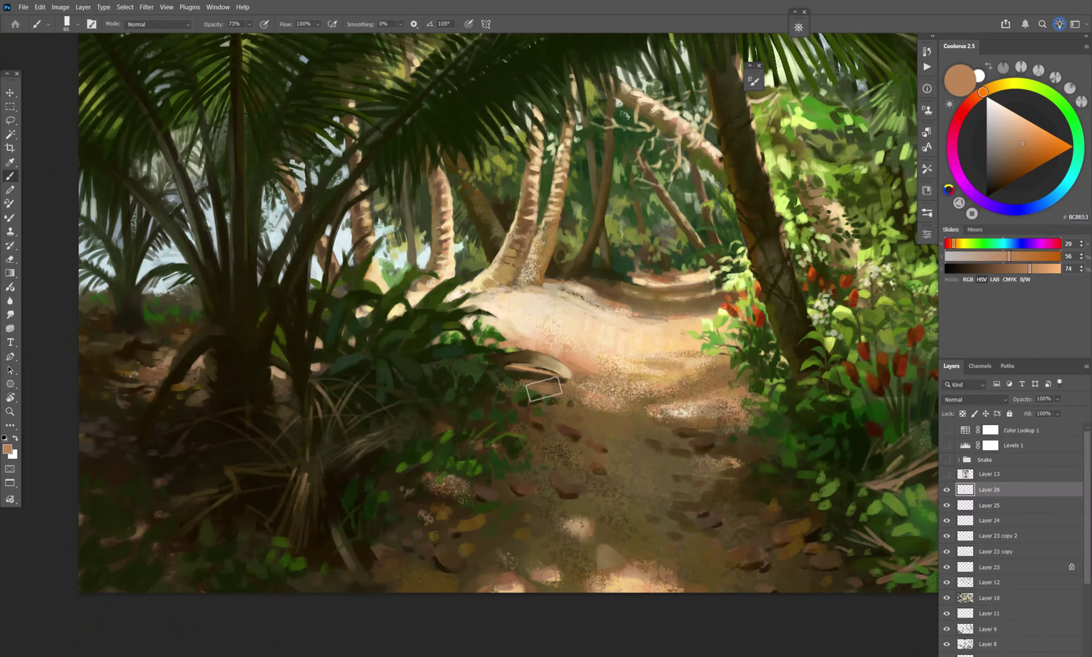
- Add warm brown shading to the fallen husk and paint a second curved husk above it with sampled orange-brown
{"action": "left_click", "coordinate": [544, 389], "text": "alt"}
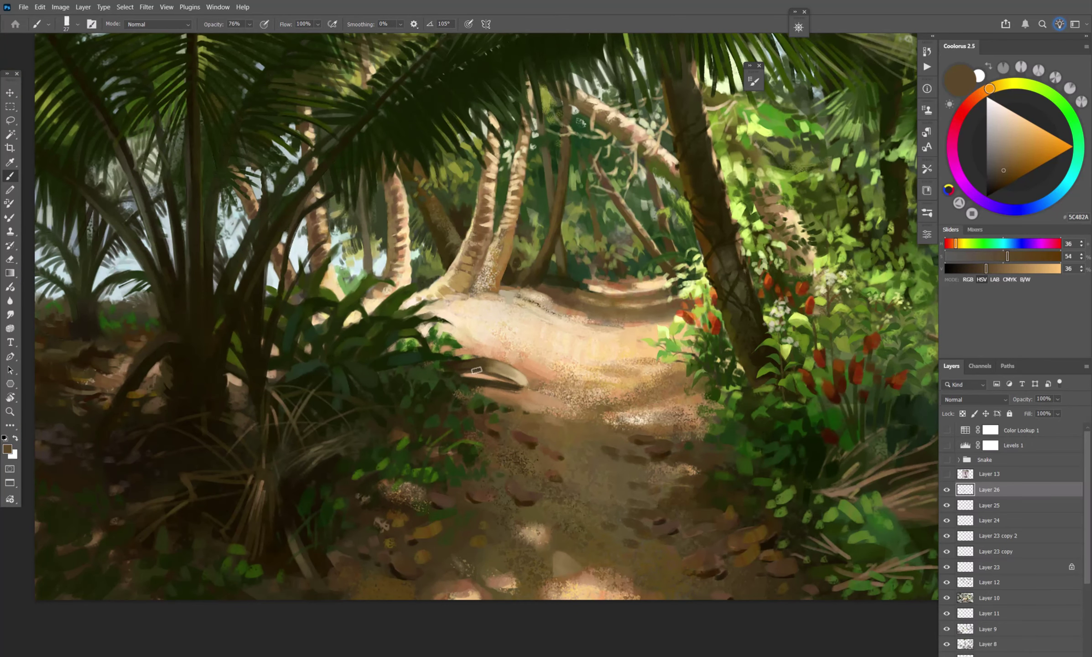
{"action": "left_click", "coordinate": [454, 376], "text": "alt"}
{"action": "left_click", "coordinate": [476, 366], "text": "alt"}
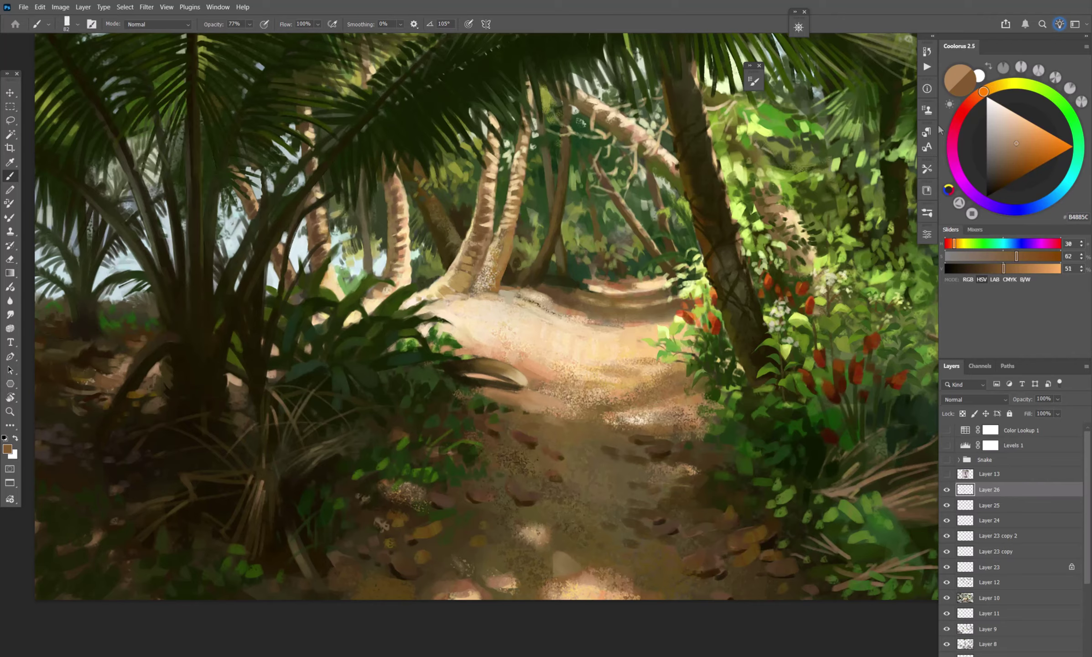
{"action": "left_click", "coordinate": [951, 254]}
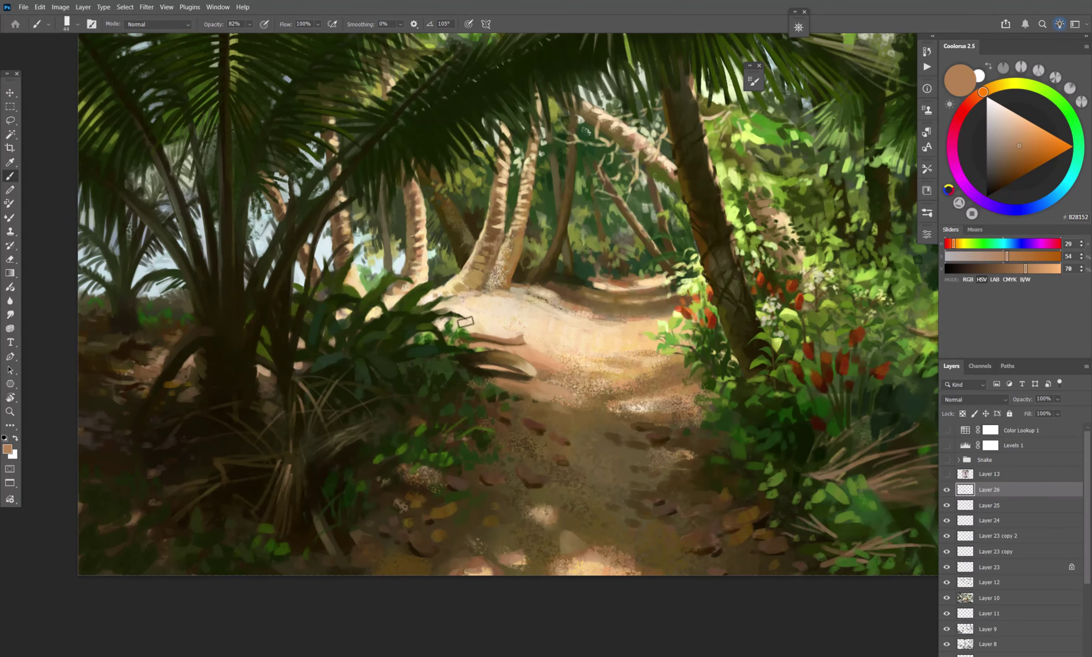
- Refine the upper fallen husk and the dry twigs around it with sampled brown and pale sand strokes
{"action": "left_click", "coordinate": [554, 300], "text": "alt"}
{"action": "left_click", "coordinate": [459, 325], "text": "alt"}
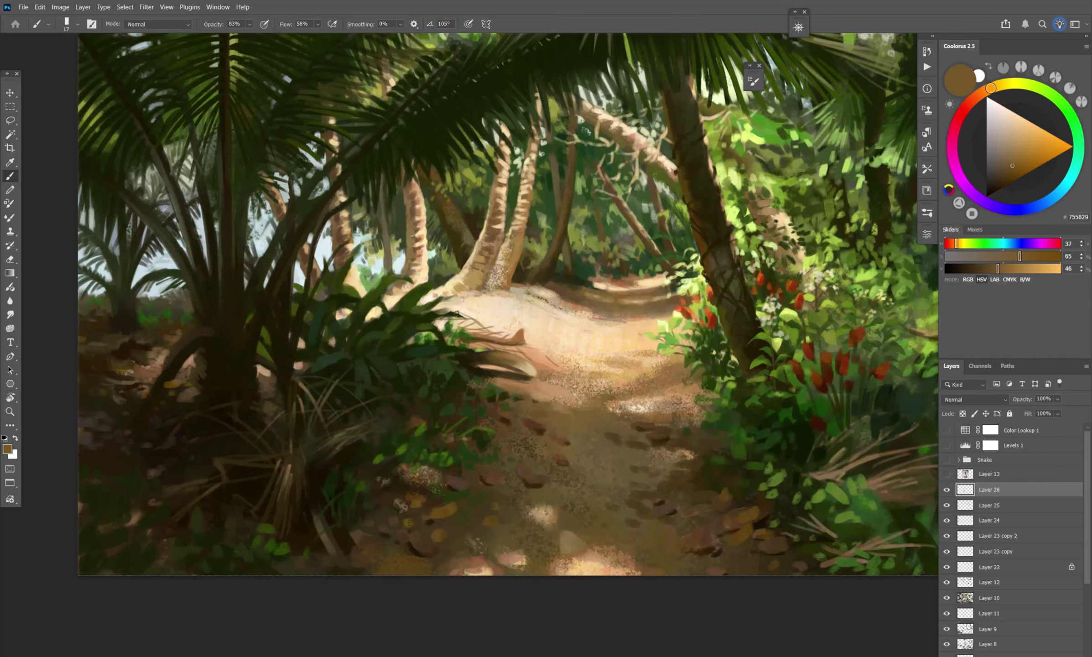
{"action": "key", "text": "ctrl+alt+h"}
{"action": "key", "text": "g"}
{"action": "left_click", "coordinate": [314, 24]}
{"action": "left_click", "coordinate": [305, 82]}
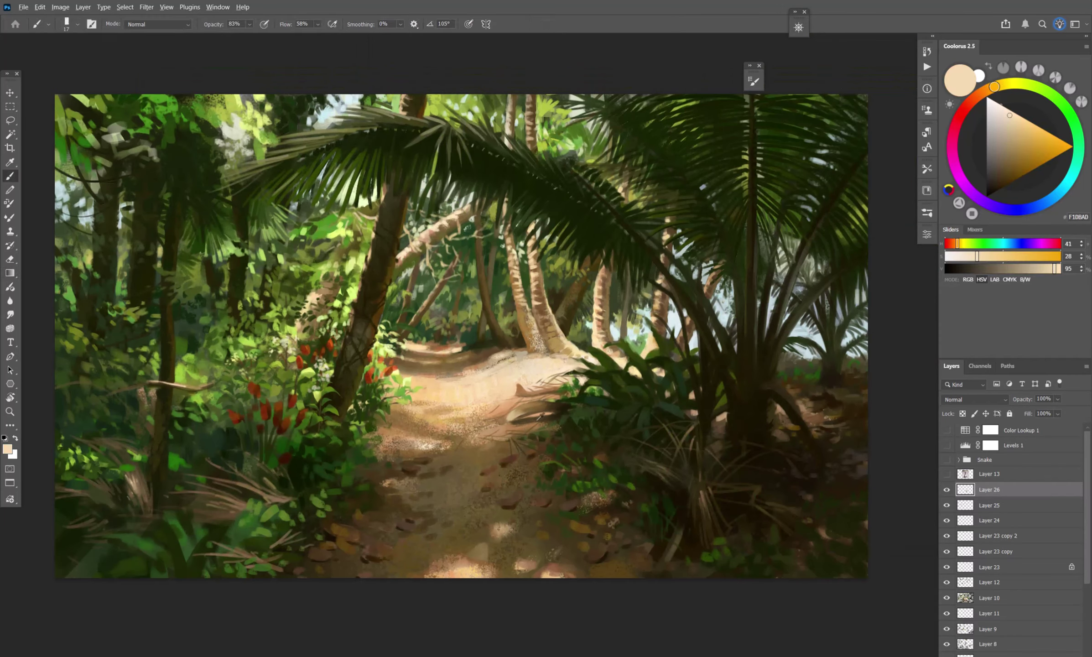
- Add a layer and dab sampled mid and dark green leaves onto the bush edge above the fallen husks, using a mirrored view
{"action": "key", "text": "ctrl+alt+h"}
{"action": "key", "text": "b"}
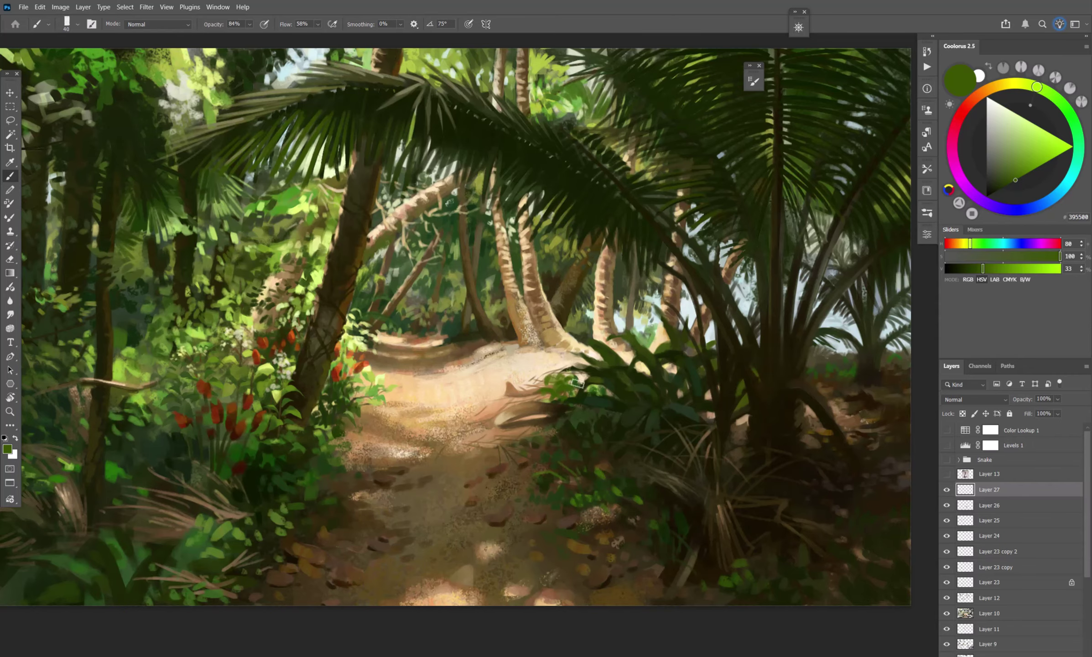
{"action": "left_click_drag", "start_coordinate": [559, 436], "coordinate": [570, 454]}
{"action": "left_click", "coordinate": [652, 388], "text": "alt"}
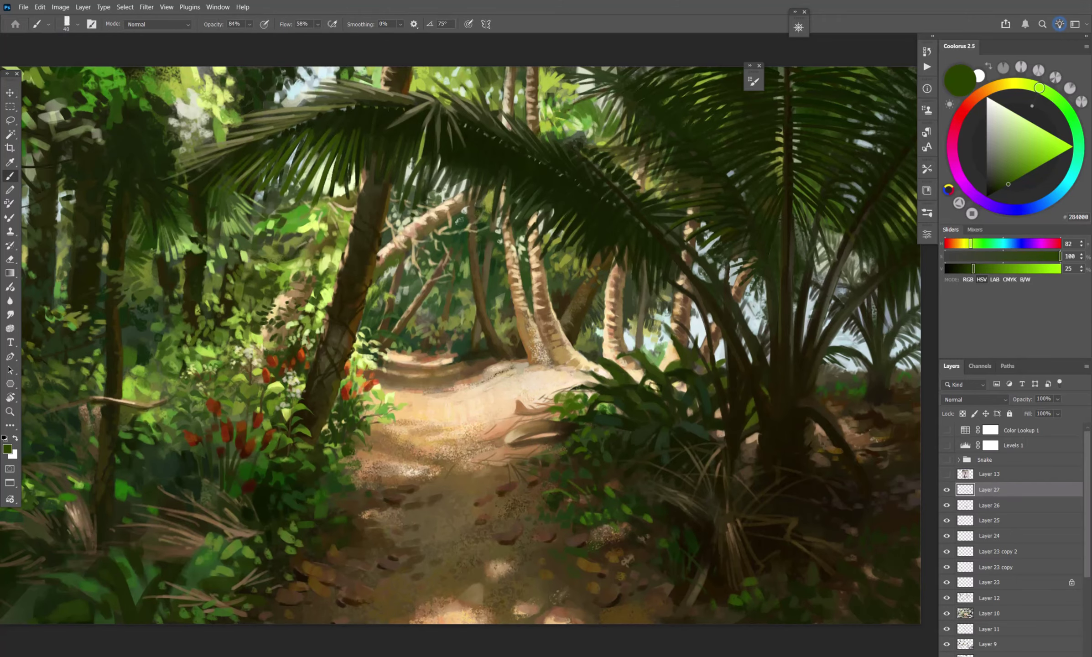
{"action": "left_click", "coordinate": [614, 364], "text": "alt"}
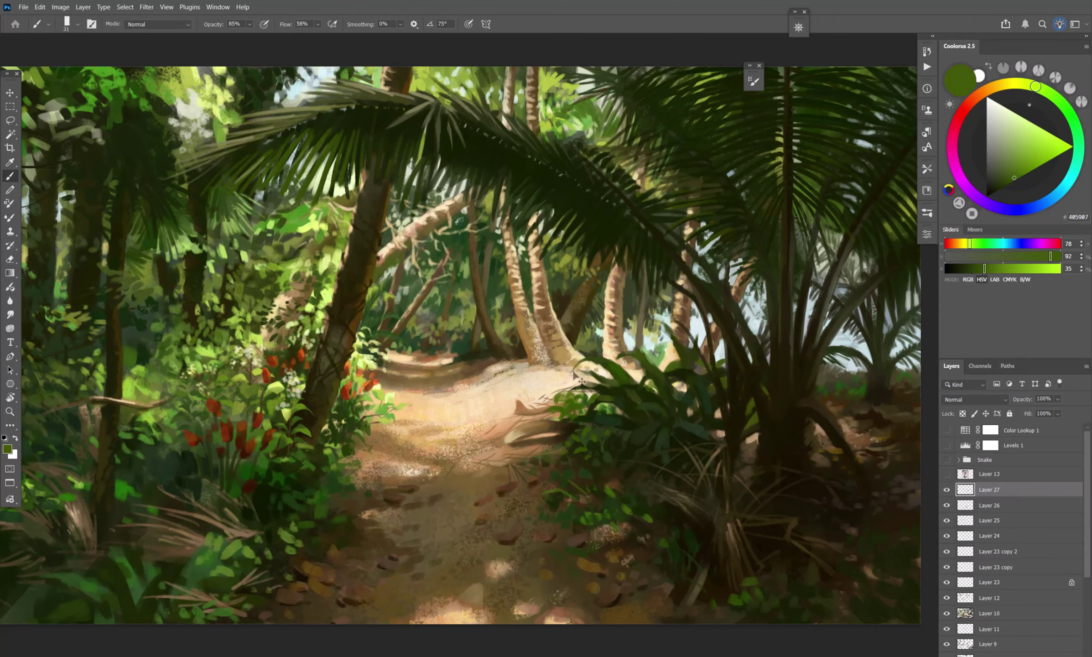
- Paint a thin background trunk beside the leaning branch at the path's far end with dark brown and sampled tan
{"action": "key", "text": "ctrl+minus"}
{"action": "left_click_drag", "start_coordinate": [1036, 86], "coordinate": [999, 85]}
{"action": "left_click_drag", "start_coordinate": [1003, 185], "coordinate": [878, 206]}
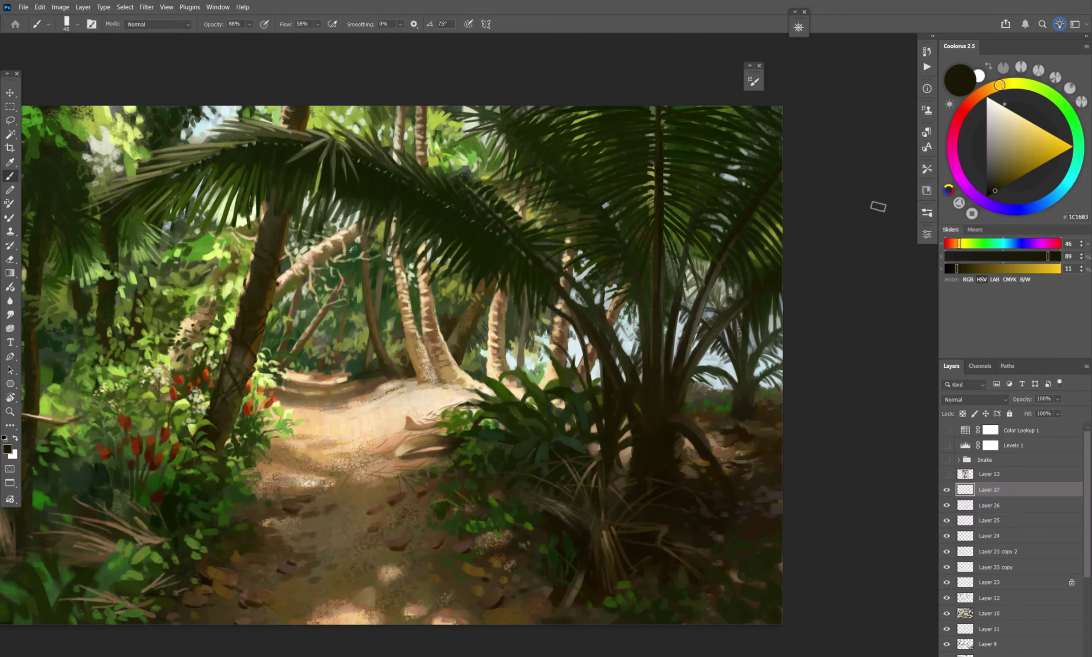
{"action": "left_click", "coordinate": [420, 277], "text": "alt"}
{"action": "key", "text": "9"}
{"action": "key", "text": "2"}
{"action": "key", "text": "ctrl+plus"}
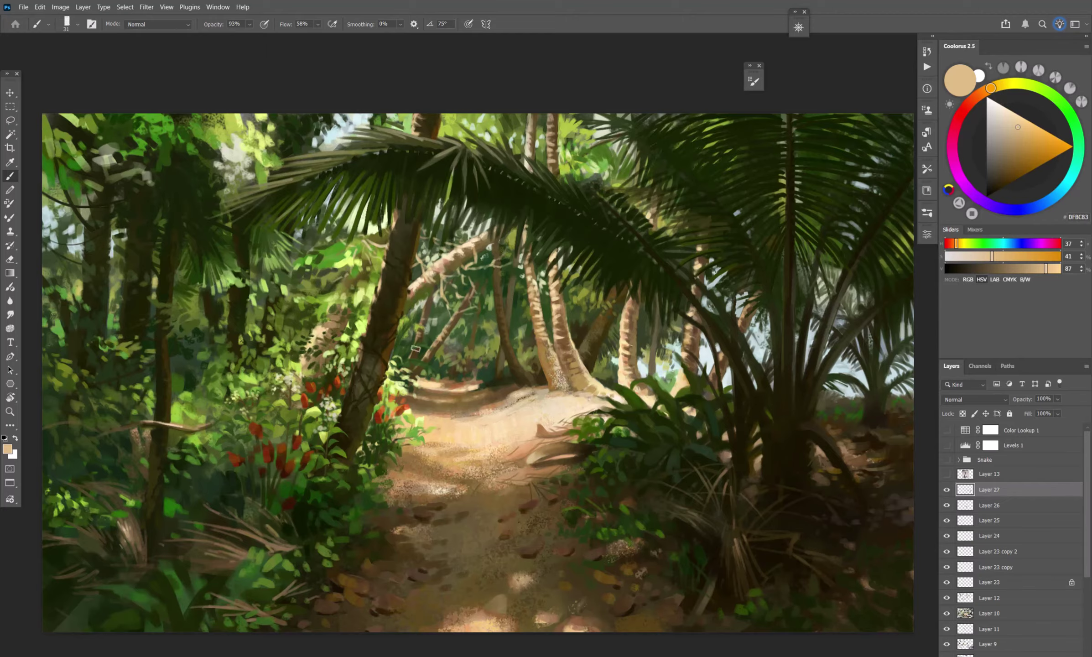
{"action": "left_click", "coordinate": [415, 349], "text": "alt"}
{"action": "left_click_drag", "start_coordinate": [528, 409], "coordinate": [511, 410]}
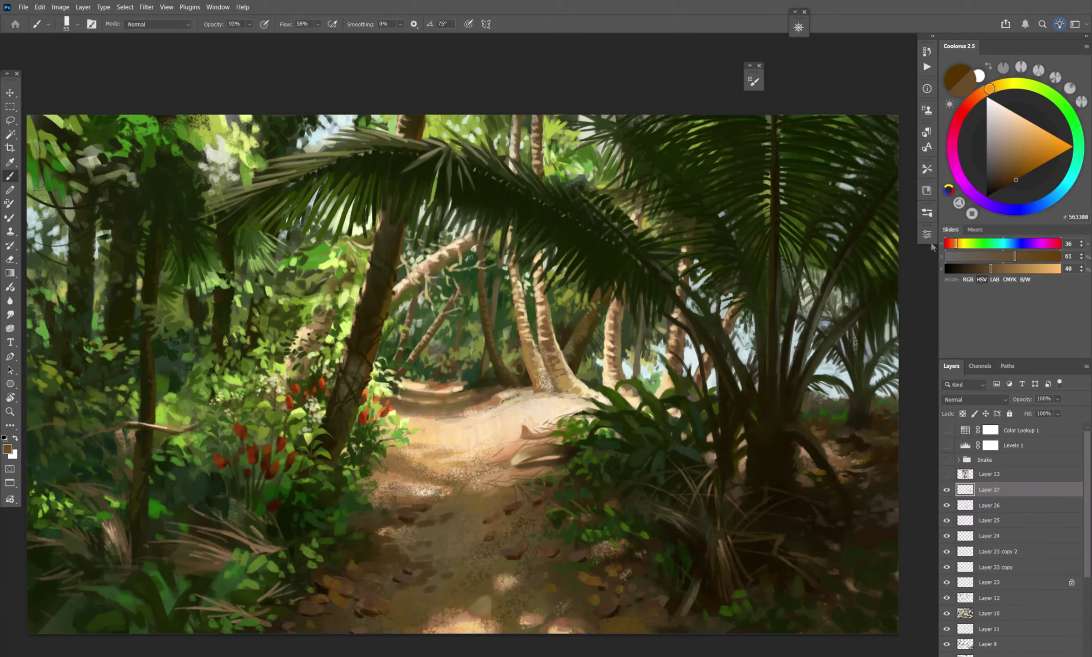
- Paint a small curved husk on the sand mound's crest below the sunlit palms with sampled brown and tan
{"action": "left_click", "coordinate": [506, 406], "text": "alt"}
{"action": "key", "text": "9"}
{"action": "key", "text": "4"}
{"action": "left_click_drag", "start_coordinate": [506, 406], "coordinate": [562, 414]}
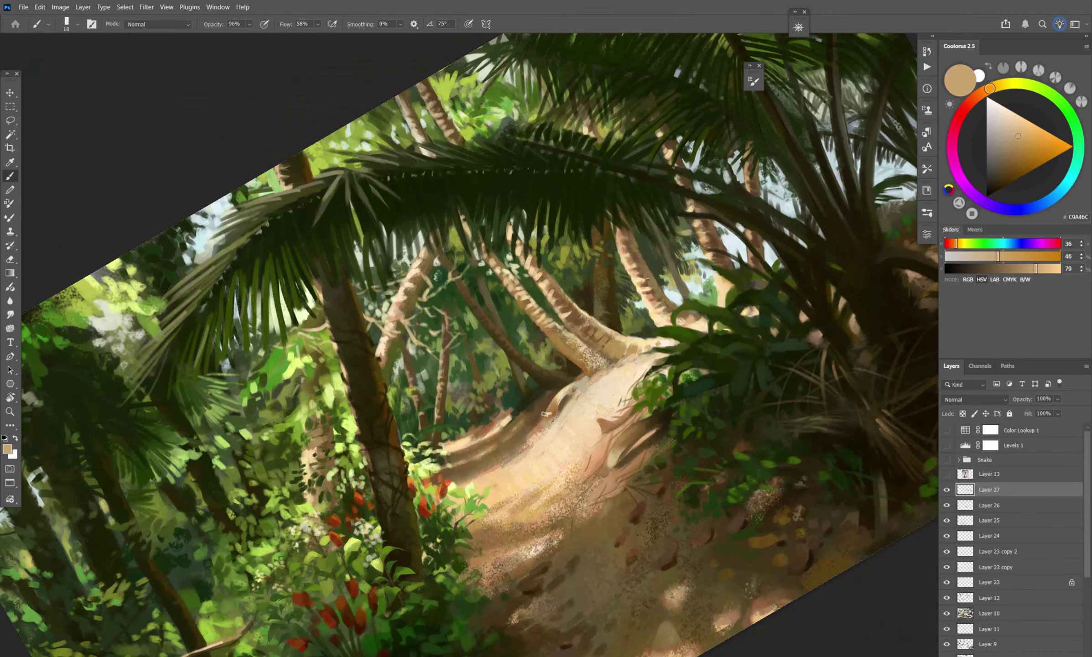
- On a new layer, brush sampled pale and mid sand tones over the sunlit middle of the path at 96% opacity
{"action": "key", "text": "ctrl+shift+alt+n"}
{"action": "left_click", "coordinate": [418, 395], "text": "alt"}
{"action": "key", "text": "9"}
{"action": "key", "text": "6"}
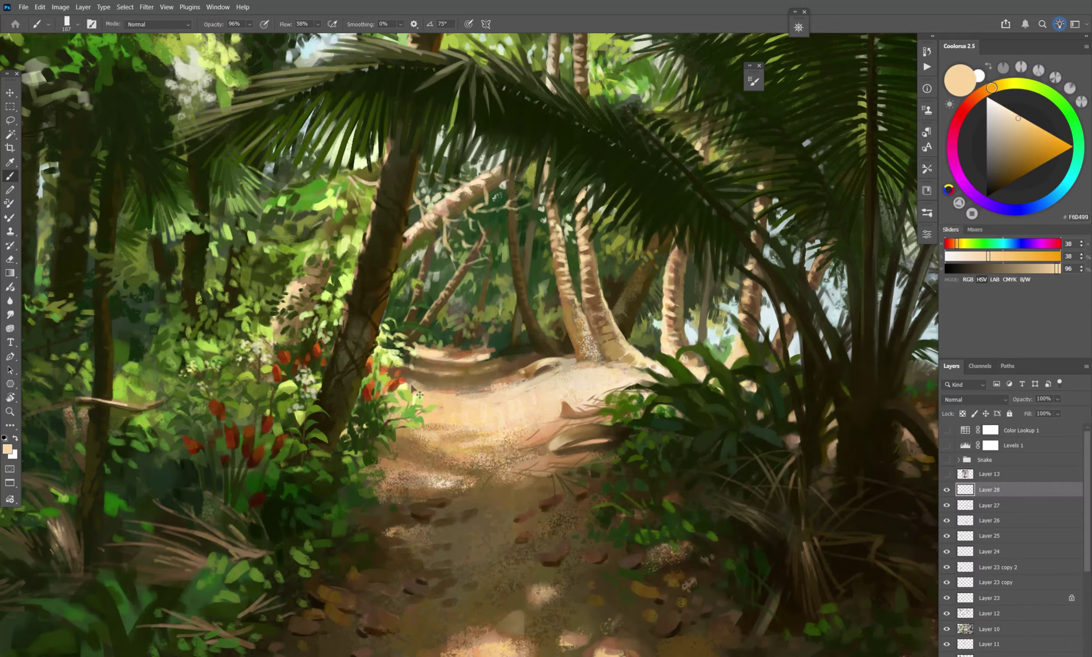
{"action": "left_click", "coordinate": [438, 388], "text": "alt"}
{"action": "left_click", "coordinate": [470, 390], "text": "alt"}
{"action": "left_click_drag", "start_coordinate": [470, 390], "coordinate": [502, 347]}
{"action": "key", "text": "Escape"}
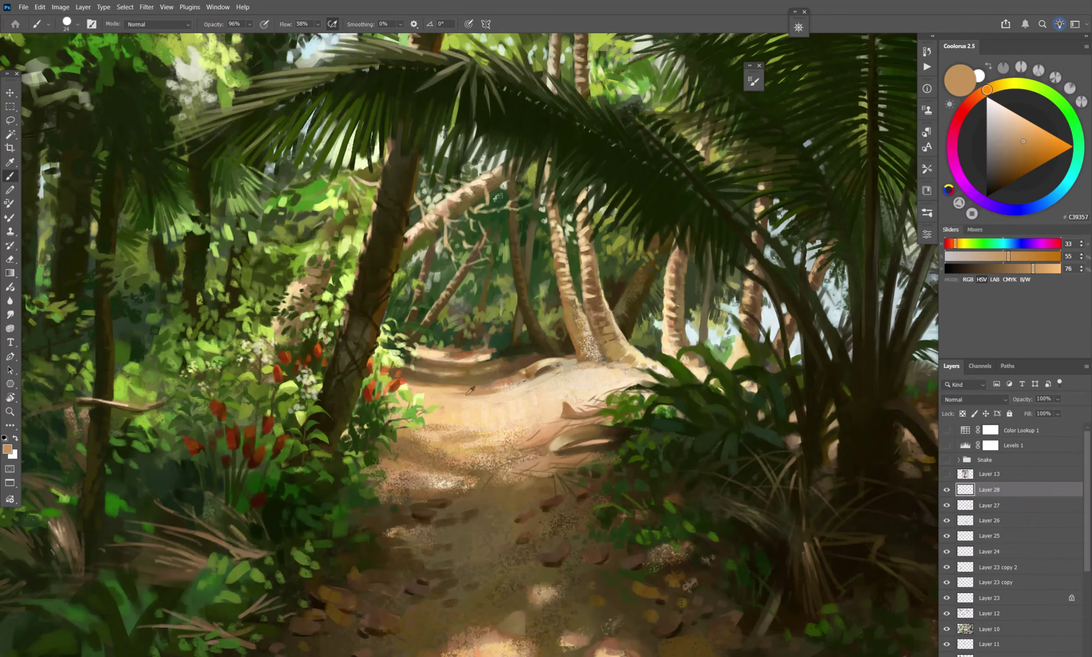
- Smooth the sand and brighten the path's distant bend with a round brush and sampled cream and sand tones
{"action": "key", "text": "F5"}
{"action": "key", "text": "F5"}
{"action": "left_click_drag", "start_coordinate": [479, 387], "coordinate": [490, 385]}
{"action": "left_click", "coordinate": [490, 385], "text": "alt"}
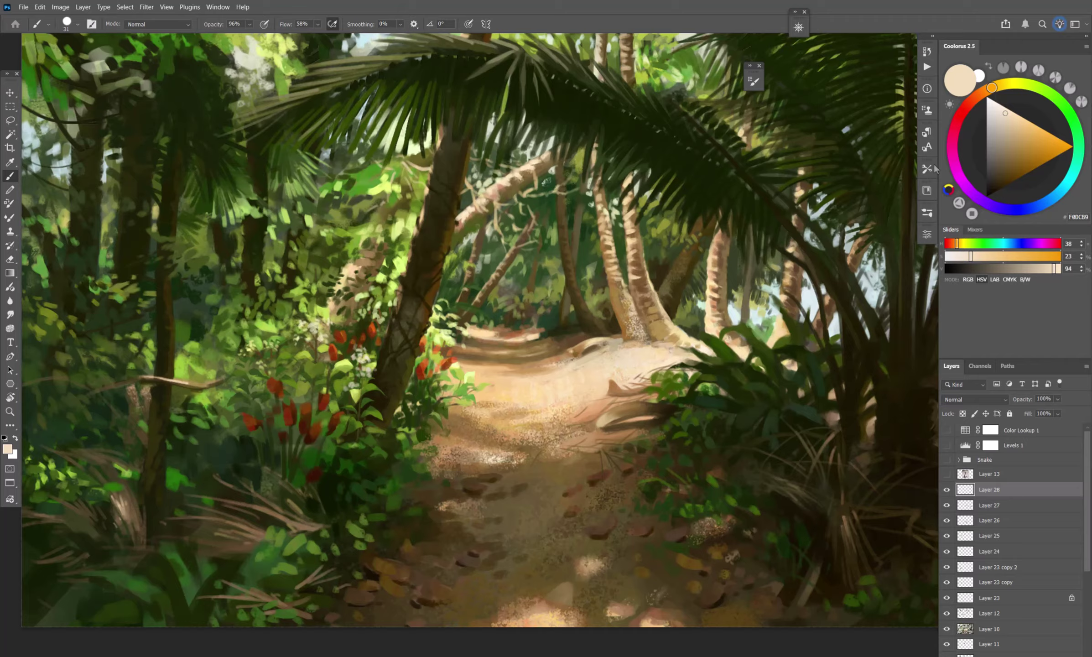
{"action": "left_click", "coordinate": [479, 341], "text": "alt"}
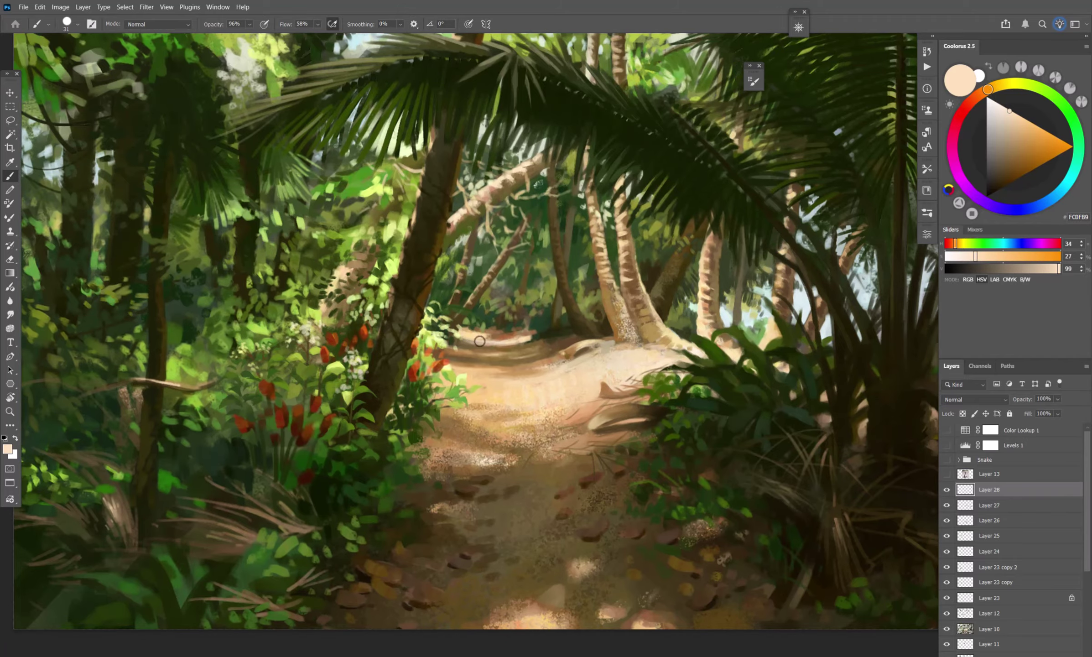
{"action": "scroll", "coordinate": [479, 341], "scroll_direction": "up", "scroll_amount": 2}
{"action": "left_click", "coordinate": [592, 349], "text": "alt"}
- Rework the background foliage between the palm trunks with a smaller brush and sampled dark and olive greens
{"action": "left_click", "coordinate": [600, 196], "text": "alt"}
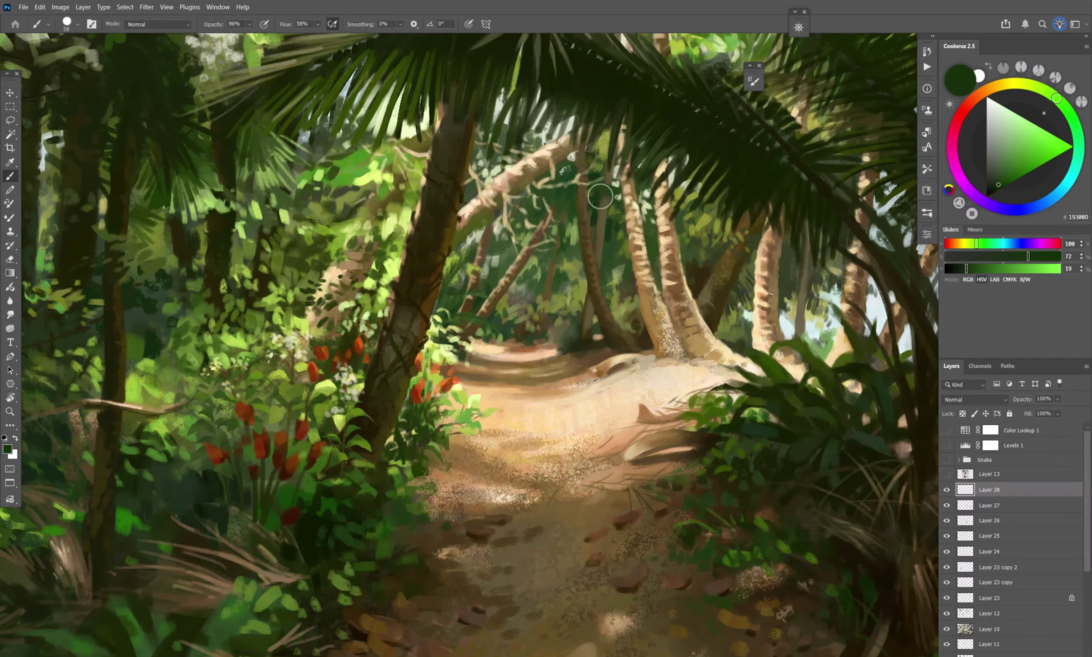
{"action": "scroll", "coordinate": [600, 197], "scroll_direction": "up", "scroll_amount": 1}
{"action": "key", "text": "bracketleft"}
{"action": "key", "text": "bracketleft"}
{"action": "left_click", "coordinate": [611, 174], "text": "alt"}
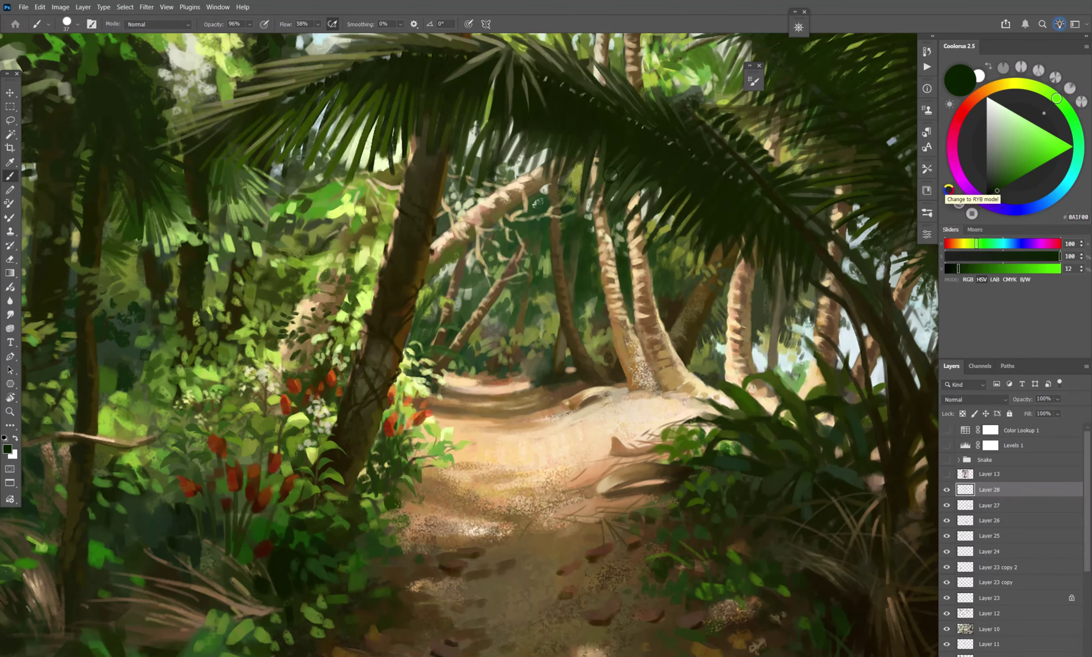
{"action": "scroll", "coordinate": [657, 259], "scroll_direction": "down", "scroll_amount": 3}
{"action": "scroll", "coordinate": [498, 343], "scroll_direction": "up", "scroll_amount": 3}
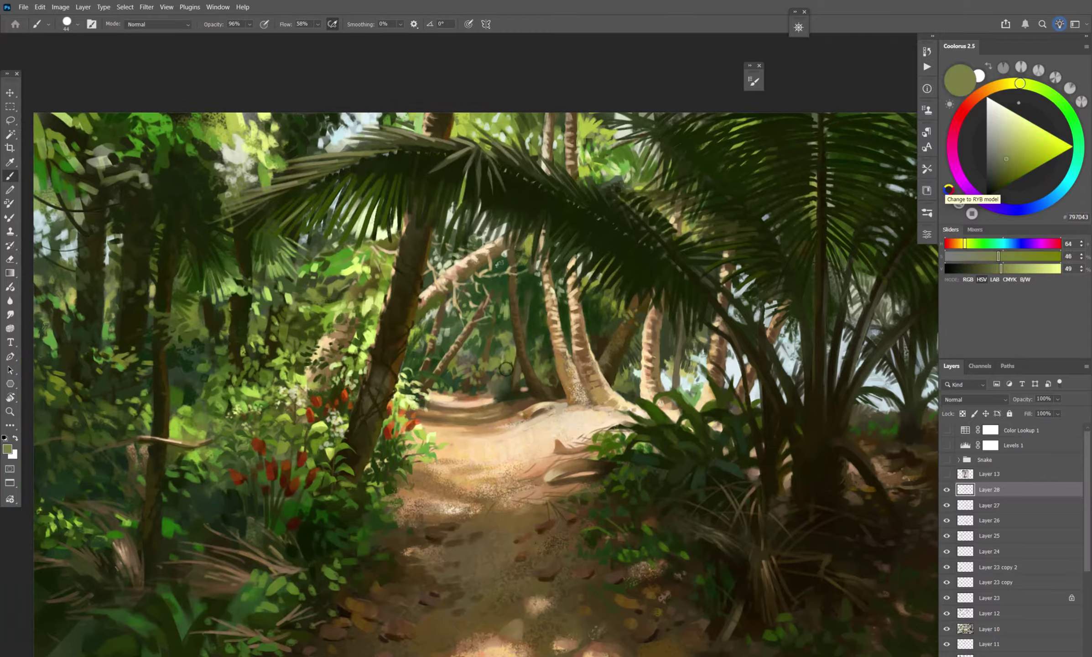
{"action": "left_click", "coordinate": [498, 344], "text": "alt"}
- Repaint the orange-red blossoms beside the path as upright crimson flower spikes, with the view mirrored back
{"action": "key", "text": "ctrl+0"}
{"action": "key", "text": "ctrl+shift+h"}
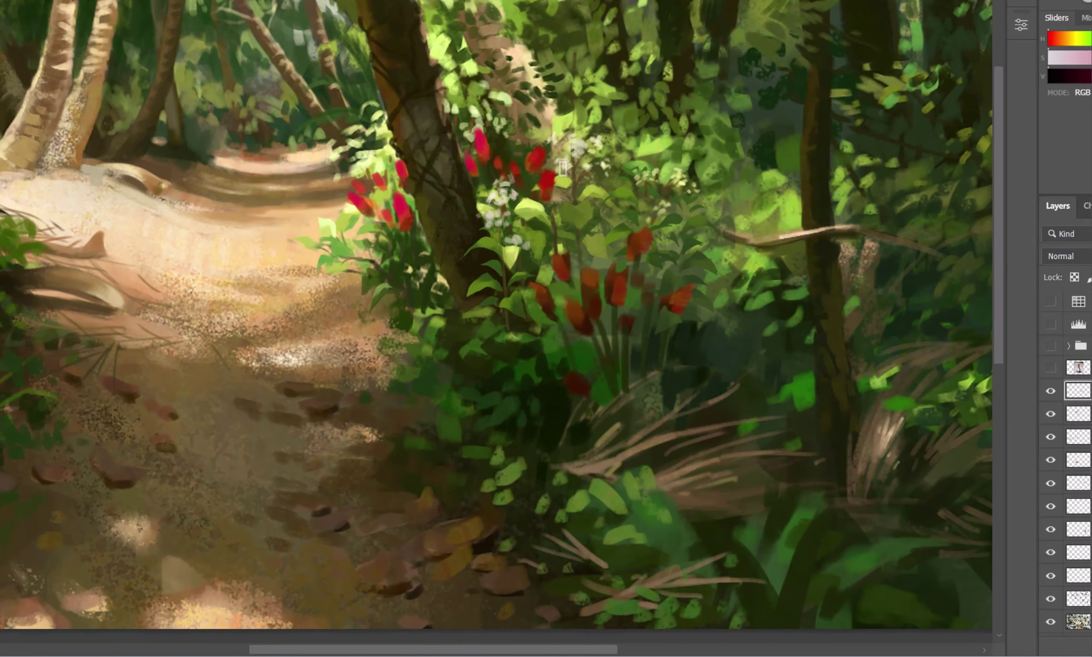
{"action": "left_click_drag", "start_coordinate": [553, 246], "coordinate": [560, 273]}
{"action": "left_click_drag", "start_coordinate": [536, 275], "coordinate": [546, 292]}
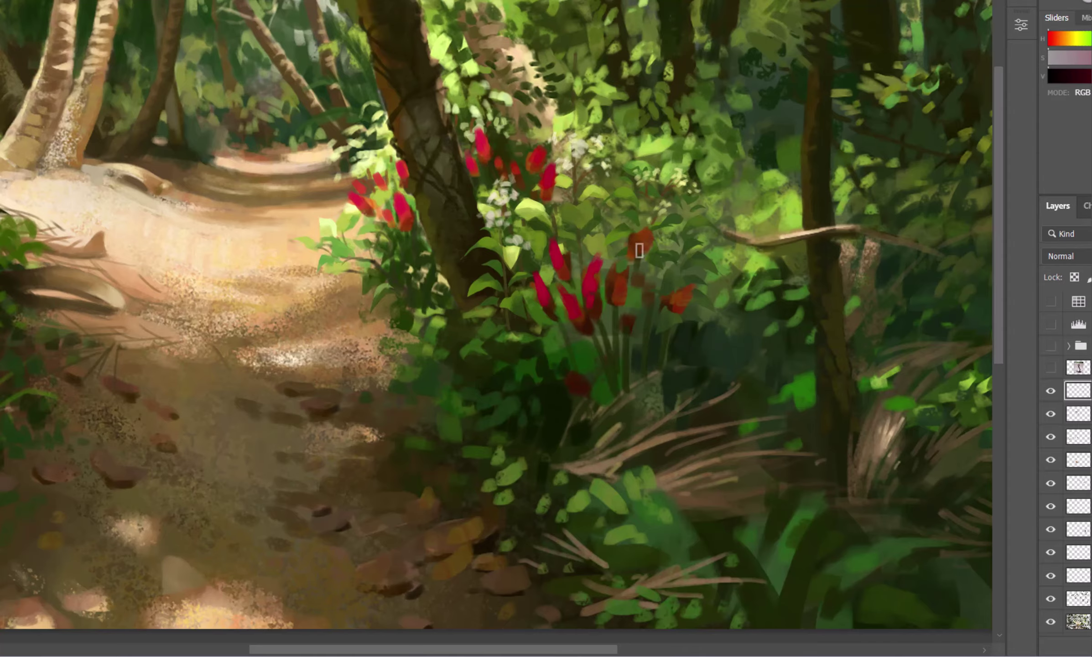
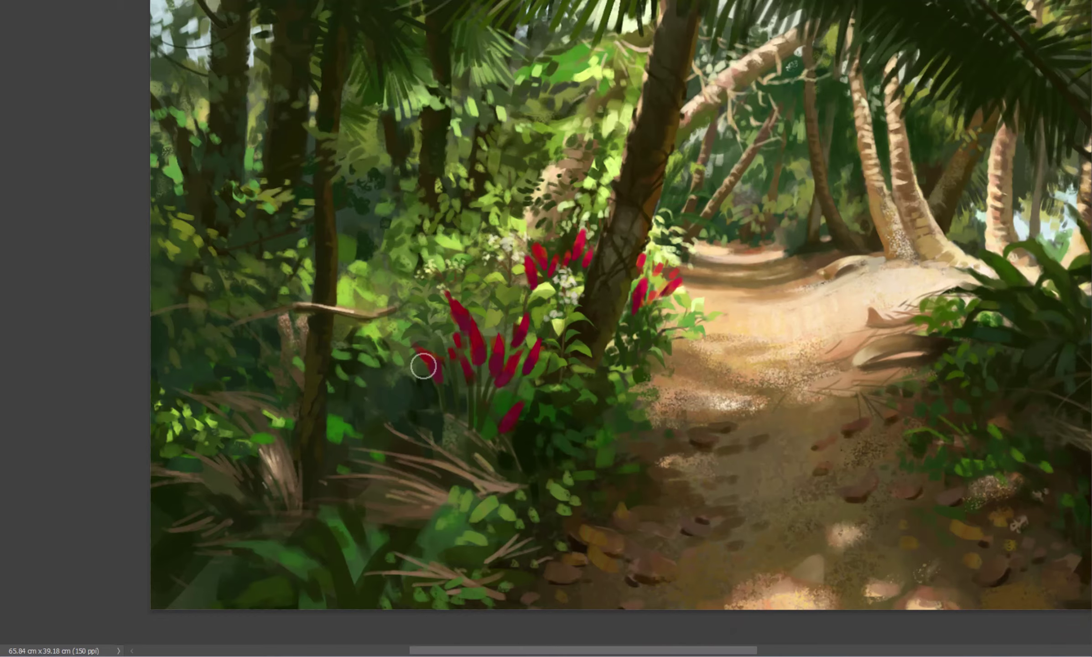
- Break up the edges of the crimson flower spikes into feathery petals on both sides of the leaning trunk
{"action": "scroll", "coordinate": [426, 363], "scroll_direction": "up", "scroll_amount": 2}
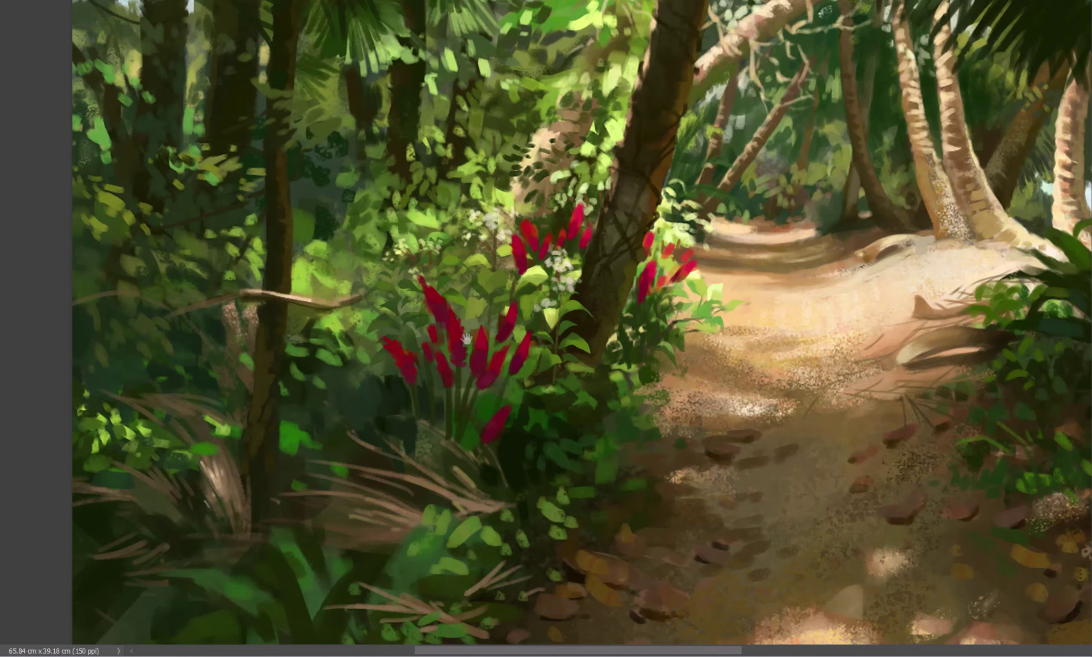
{"action": "scroll", "coordinate": [500, 413], "scroll_direction": "down", "scroll_amount": 1}
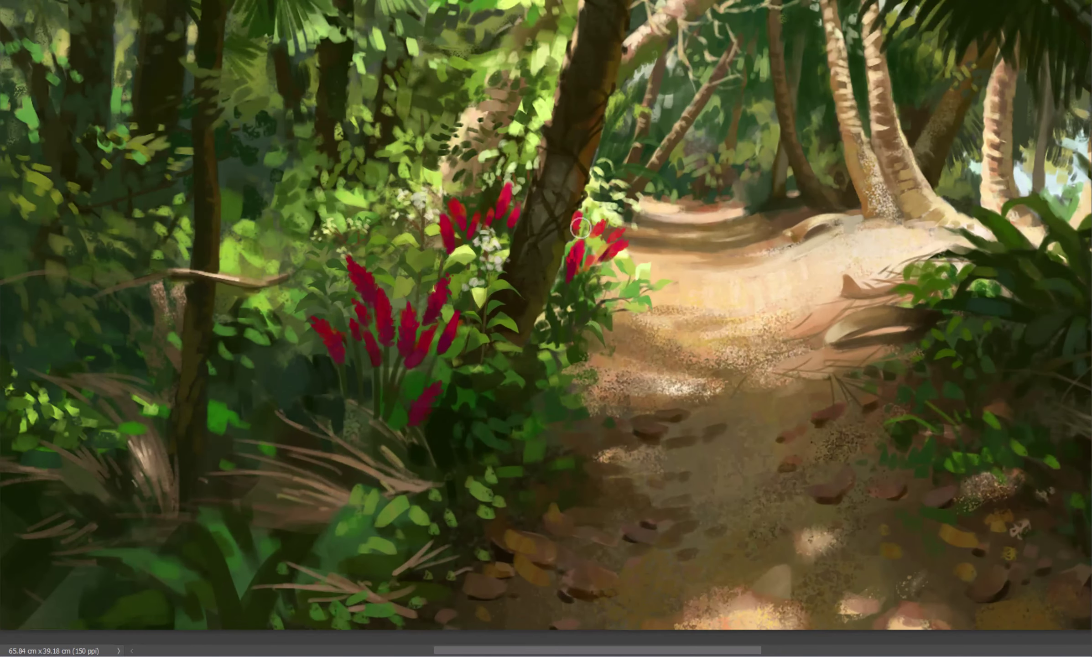
{"action": "scroll", "coordinate": [470, 207], "scroll_direction": "down", "scroll_amount": 1}
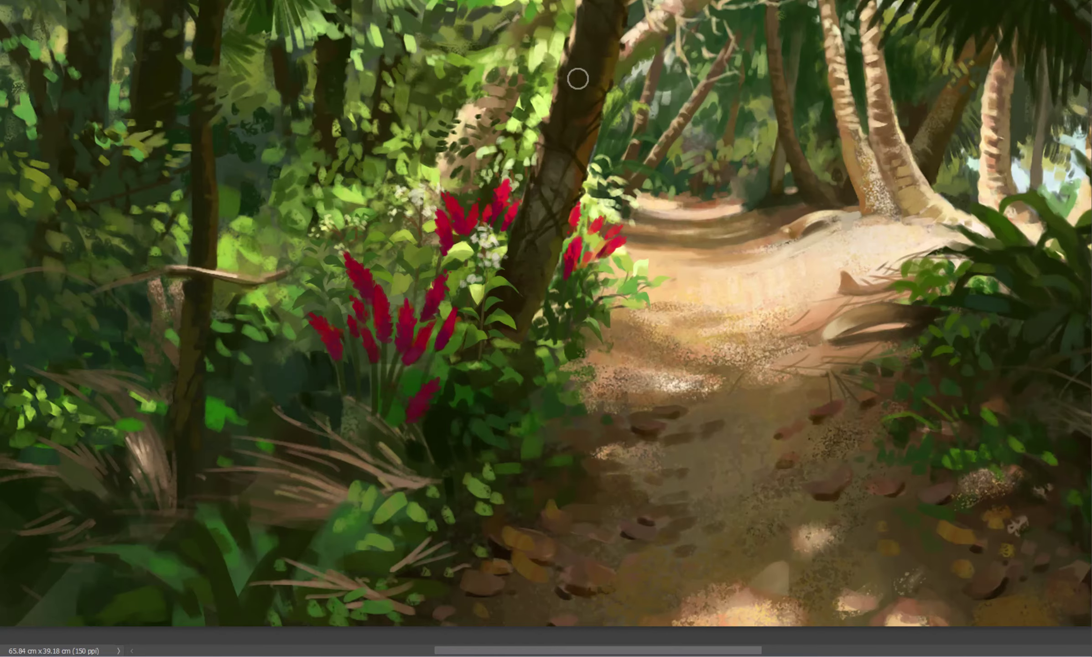
{"action": "scroll", "coordinate": [460, 201], "scroll_direction": "up", "scroll_amount": 1}
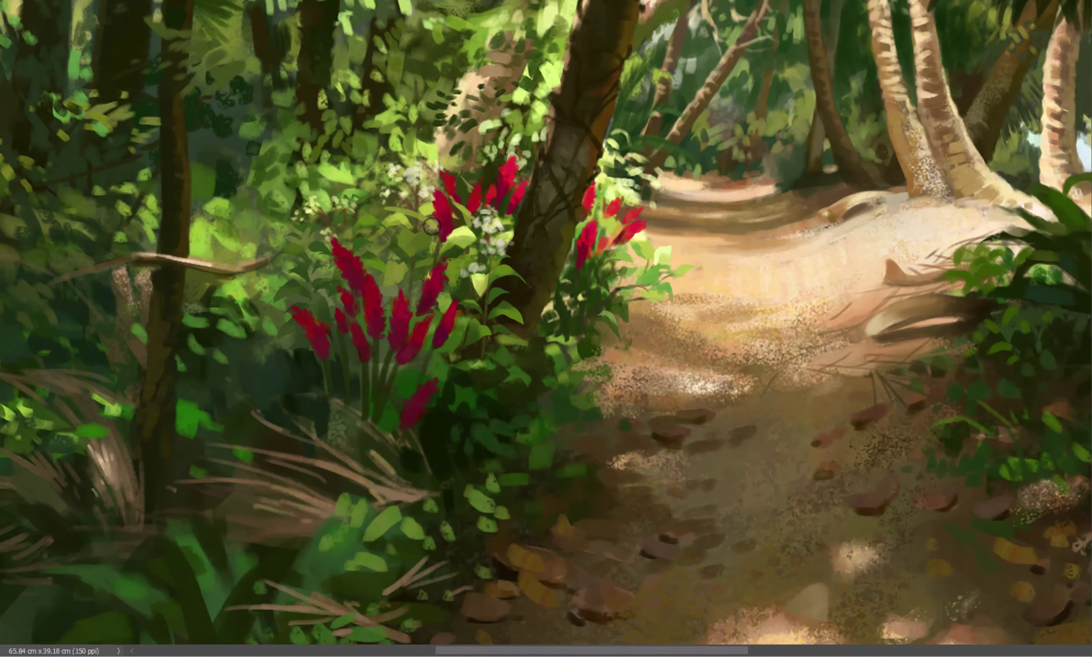
{"action": "scroll", "coordinate": [431, 225], "scroll_direction": "down", "scroll_amount": 3}
{"action": "scroll", "coordinate": [520, 287], "scroll_direction": "up", "scroll_amount": 4}
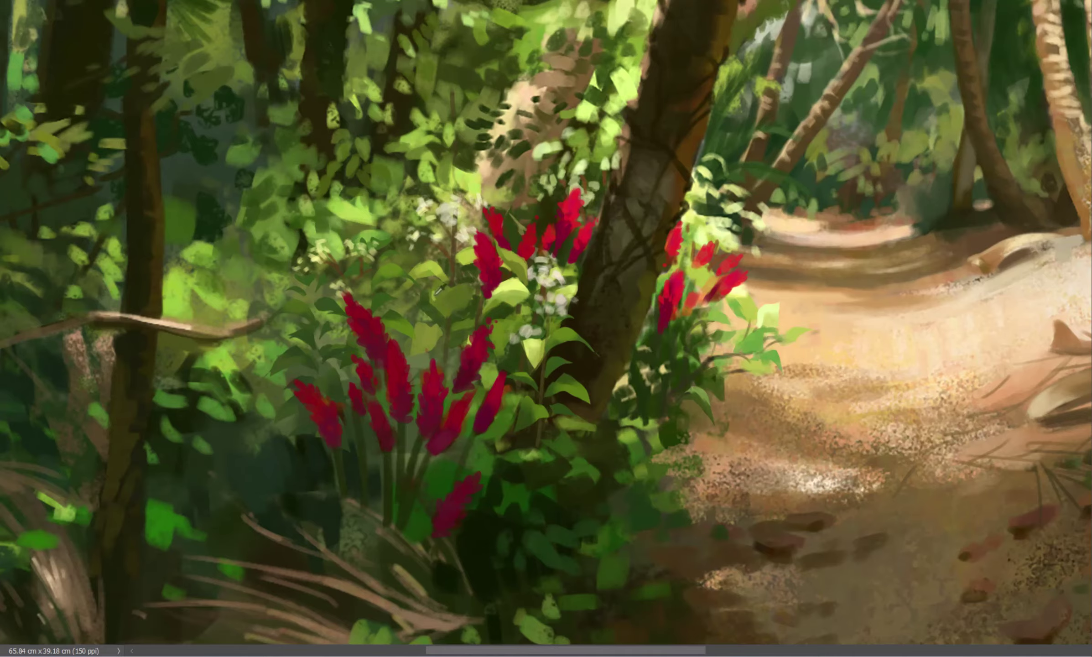
- Paint a group of smaller, muted crimson flowers in the bushes behind the main flower cluster
{"action": "scroll", "coordinate": [436, 290], "scroll_direction": "down", "scroll_amount": 3}
{"action": "key", "text": "h"}
{"action": "scroll", "coordinate": [598, 147], "scroll_direction": "up", "scroll_amount": 2}
{"action": "scroll", "coordinate": [597, 147], "scroll_direction": "down", "scroll_amount": 1}
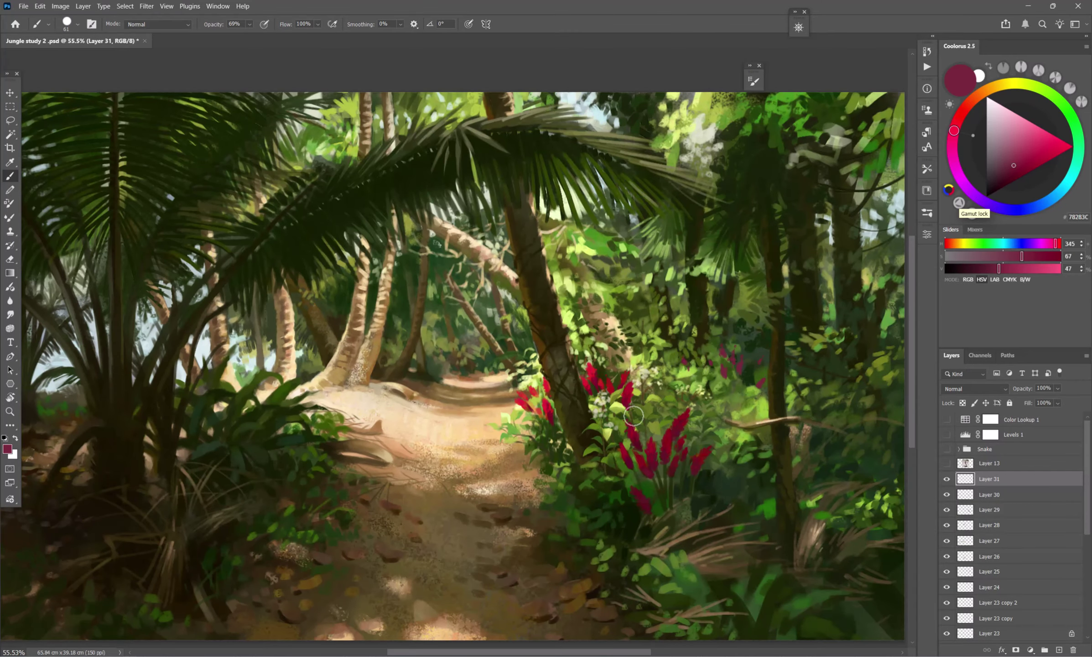
- On a new layer, paint broad leaves below the distant flowers and touch up the nearby trunk with sampled greens and dark brown
{"action": "key", "text": "ctrl+shift+alt+n"}
{"action": "left_click", "coordinate": [633, 416], "text": "alt"}
{"action": "scroll", "coordinate": [730, 361], "scroll_direction": "down", "scroll_amount": 3}
{"action": "scroll", "coordinate": [660, 372], "scroll_direction": "up", "scroll_amount": 4}
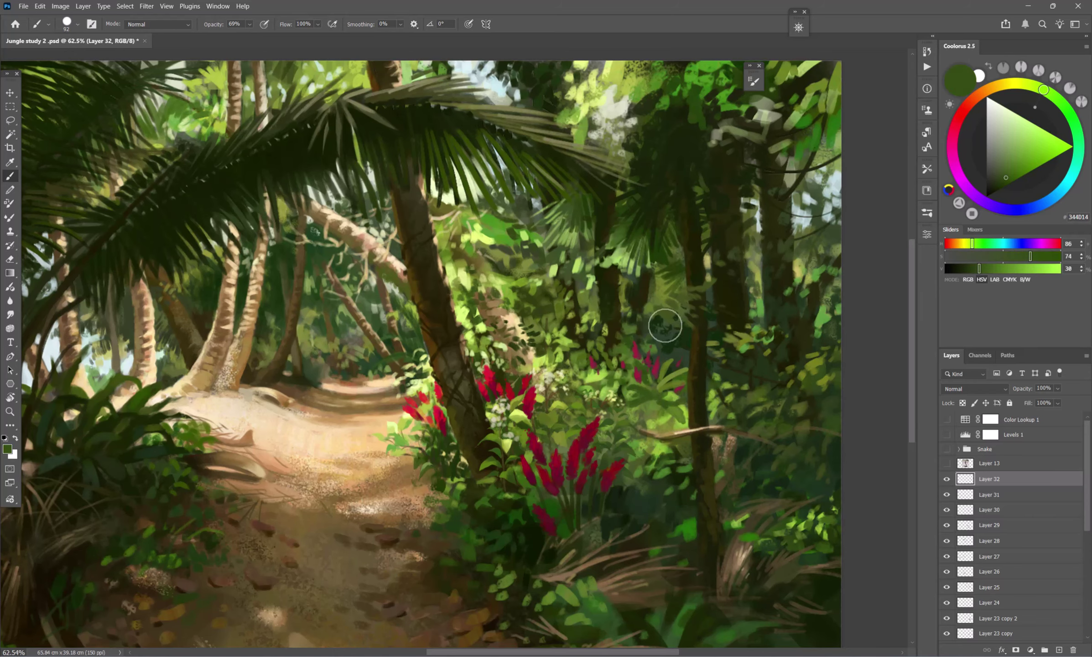
{"action": "scroll", "coordinate": [665, 325], "scroll_direction": "down", "scroll_amount": 3}
{"action": "scroll", "coordinate": [651, 388], "scroll_direction": "up", "scroll_amount": 3}
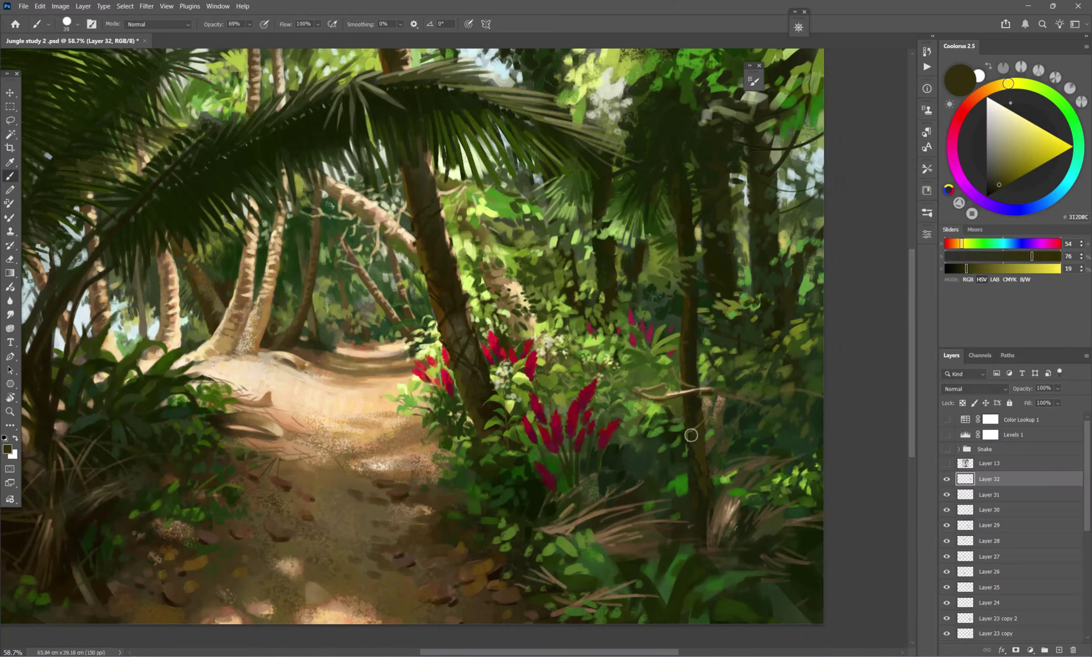
{"action": "left_click", "coordinate": [647, 370], "text": "alt"}
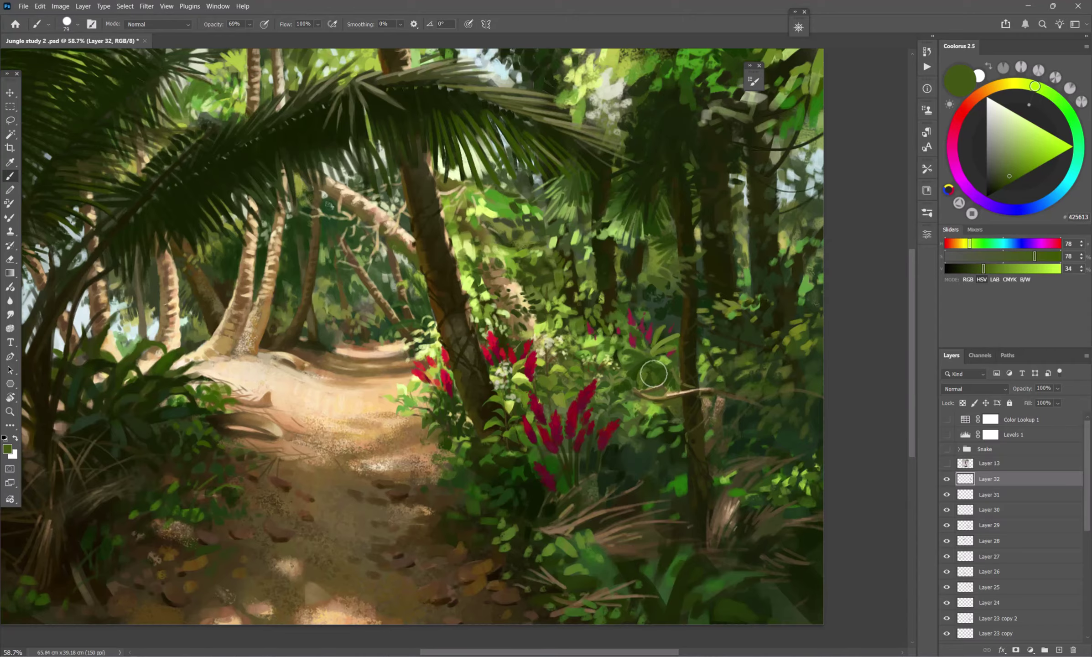
- Return to Layer 31 and pick a saturated red for the distant flowers
{"action": "scroll", "coordinate": [653, 374], "scroll_direction": "down", "scroll_amount": 3}
{"action": "key", "text": "alt+bracketleft"}
{"action": "left_click", "coordinate": [694, 339], "text": "alt"}
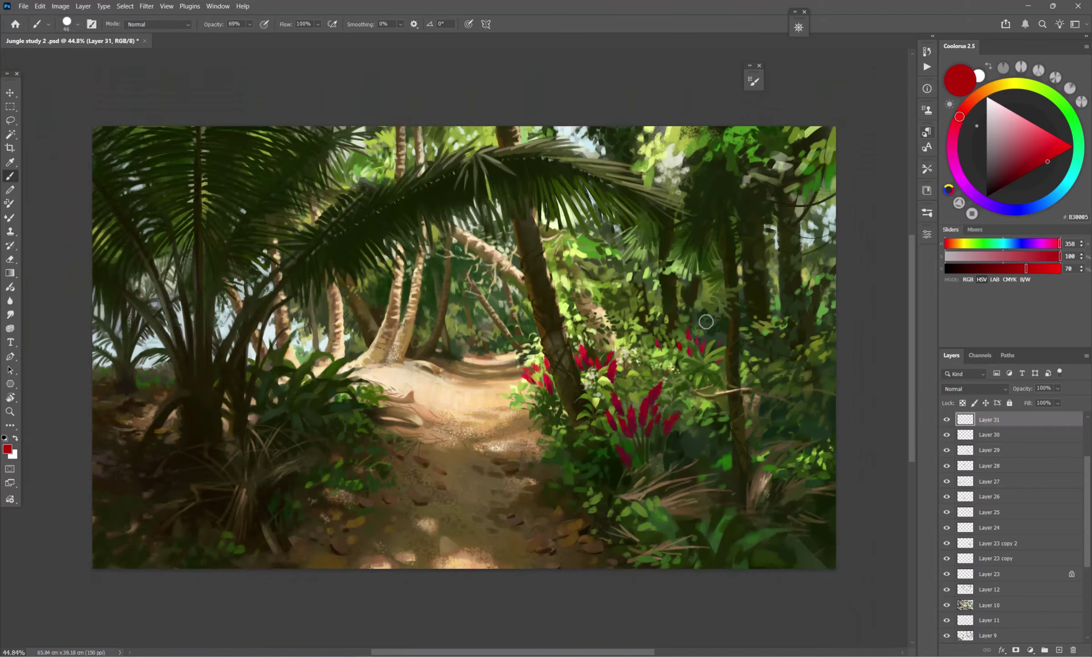